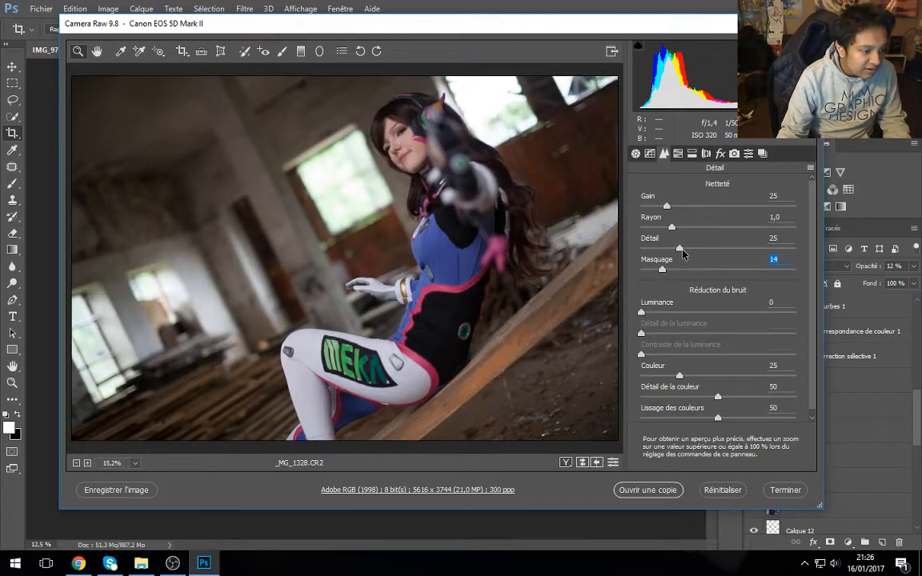
Step: Set the sharpening to Gain 46, Rayon 1,1, Détail 15 and Masquage 25, with luminance noise reduction at 7
drag(679, 249, 731, 240)
drag(575, 244, 673, 239)
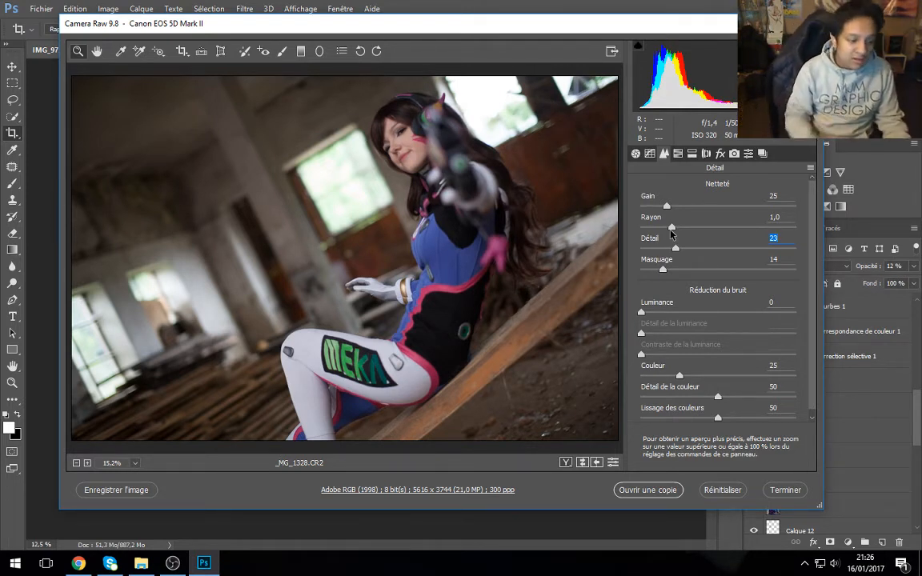
mouse_move(672, 232)
mouse_down()
mouse_move(696, 227)
mouse_move(678, 228)
mouse_move(664, 248)
mouse_up()
drag(668, 206, 705, 207)
drag(641, 312, 649, 312)
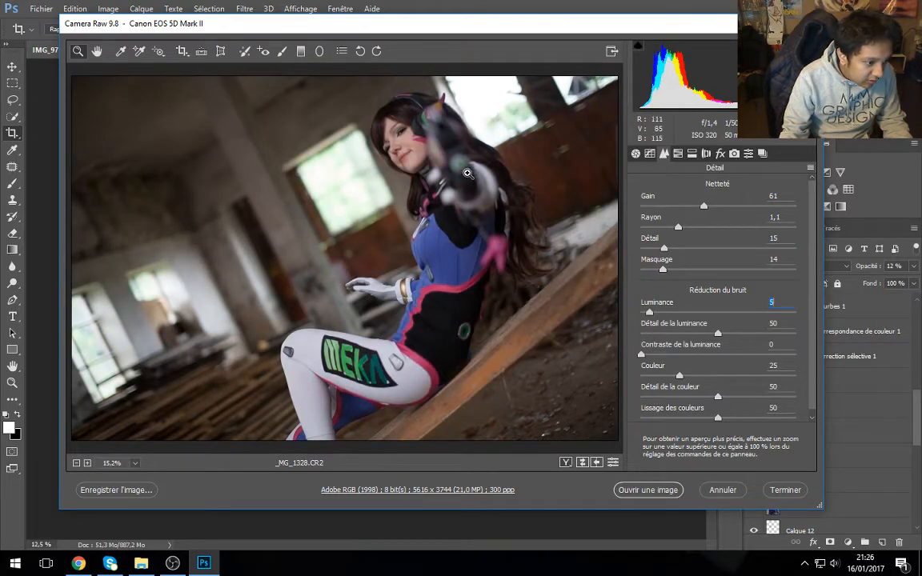
drag(704, 205, 749, 206)
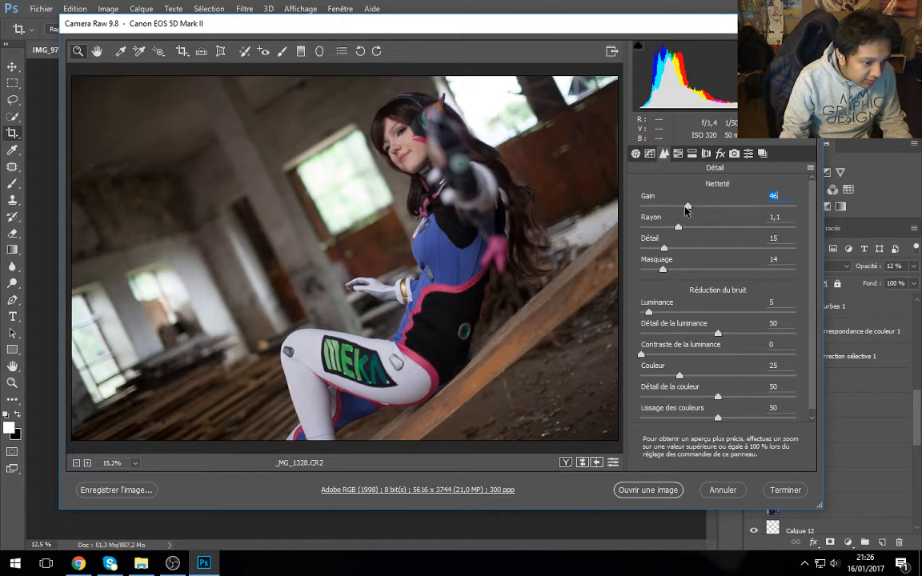
drag(661, 271, 664, 271)
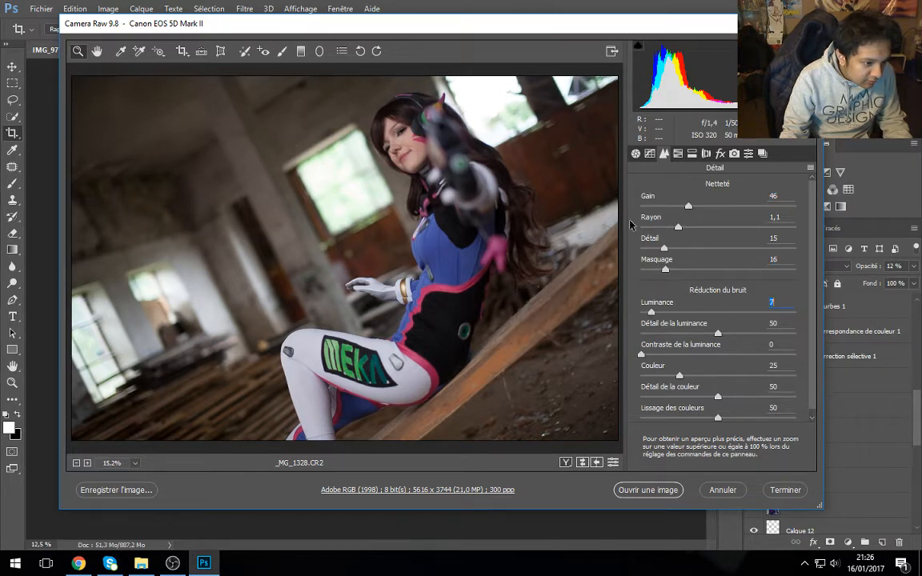
drag(665, 271, 677, 270)
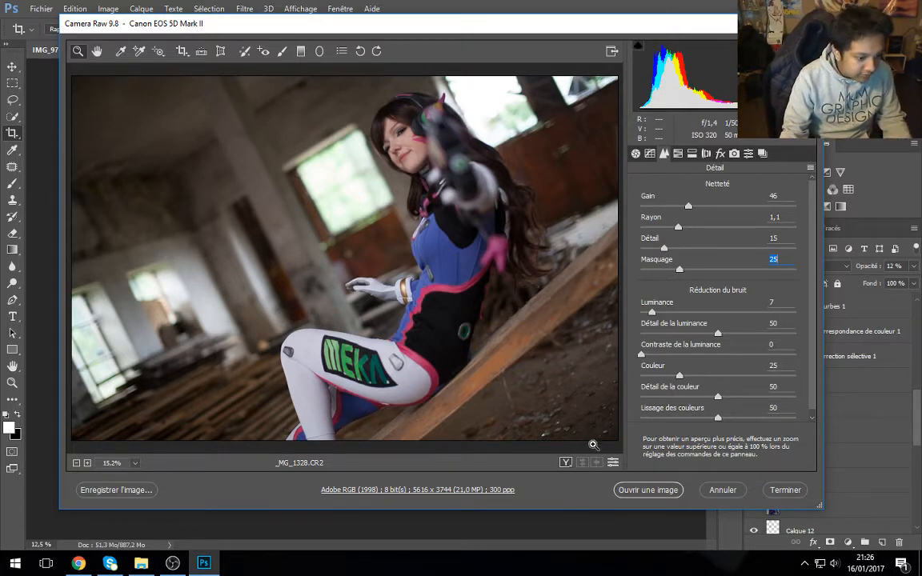
Step: Show a split before/after preview and set Gain to 104, Rayon 1,5, Détail 35, Masquage 53 and noise-reduction Luminance 17
click(565, 462)
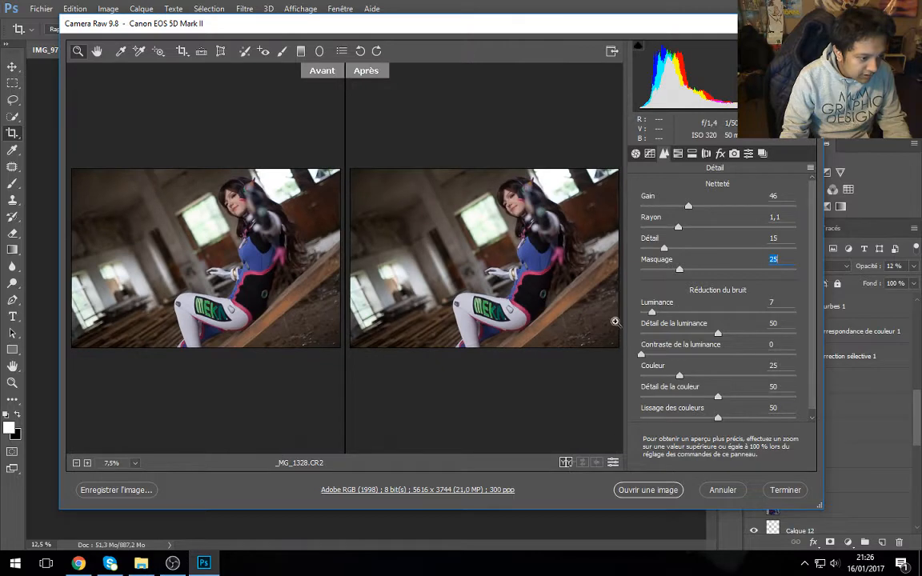
click(566, 462)
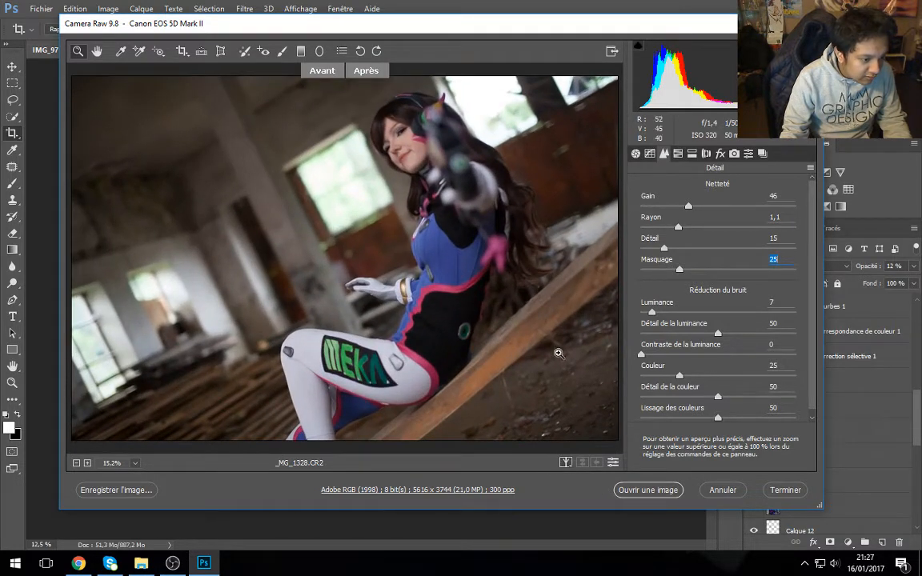
key(alt)
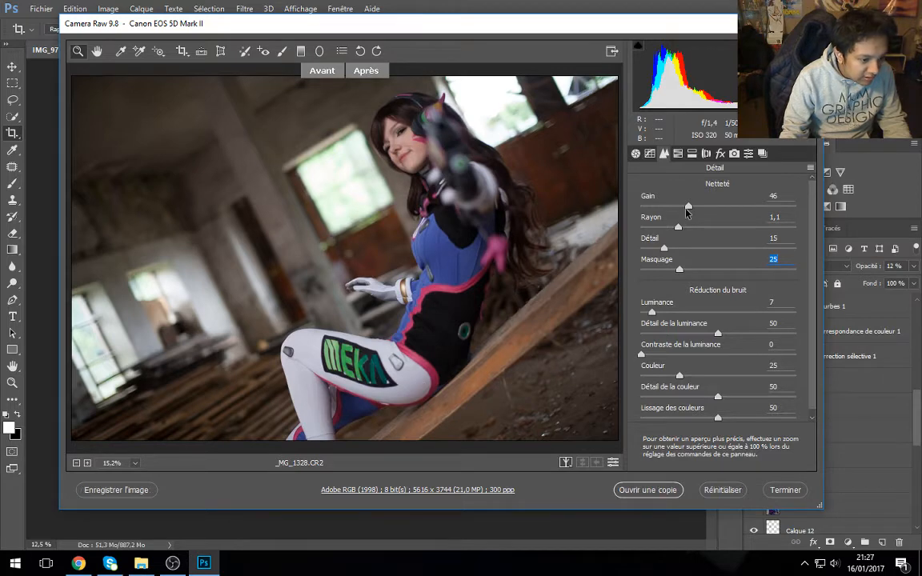
drag(680, 269, 723, 268)
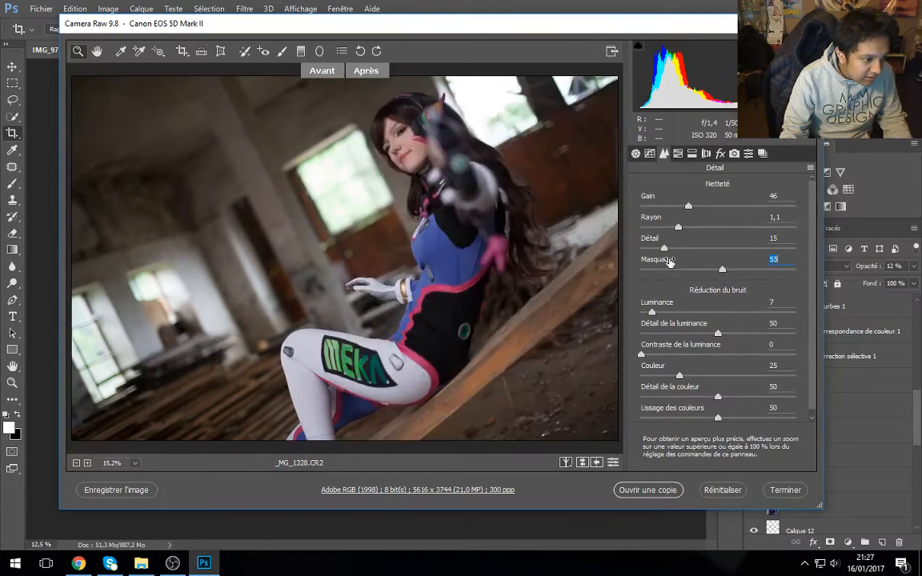
drag(665, 250, 747, 209)
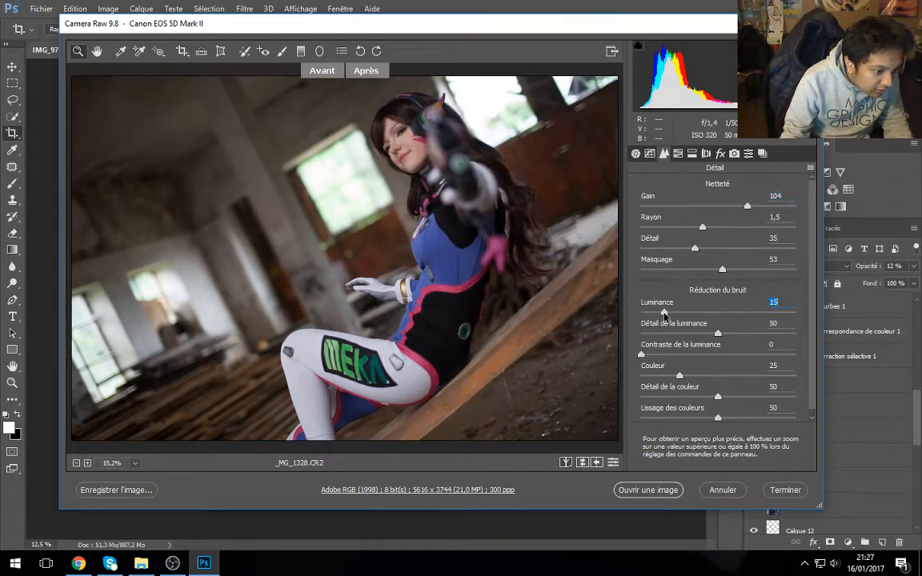
drag(664, 313, 679, 303)
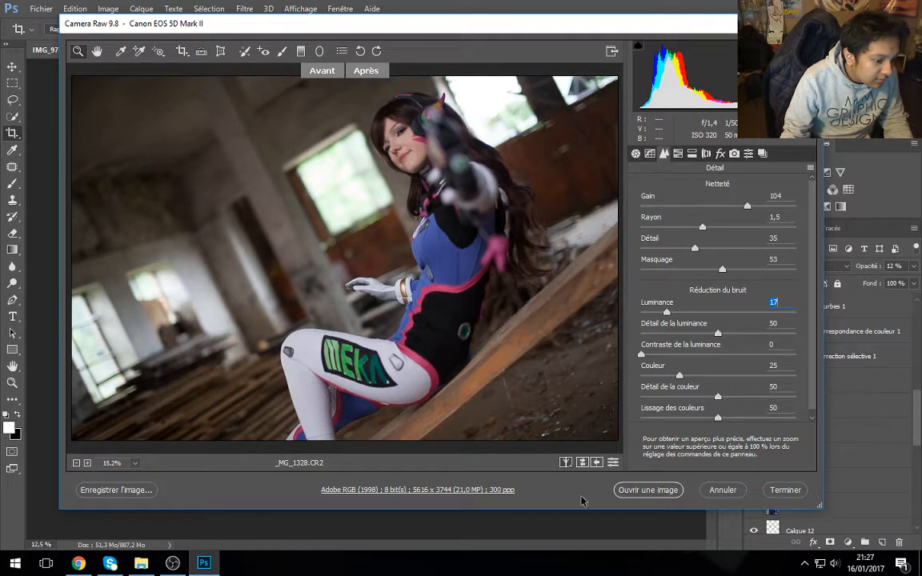
Step: Compare the photo before and after the sharpening changes by toggling the settings and cycling through the preview layouts
click(582, 464)
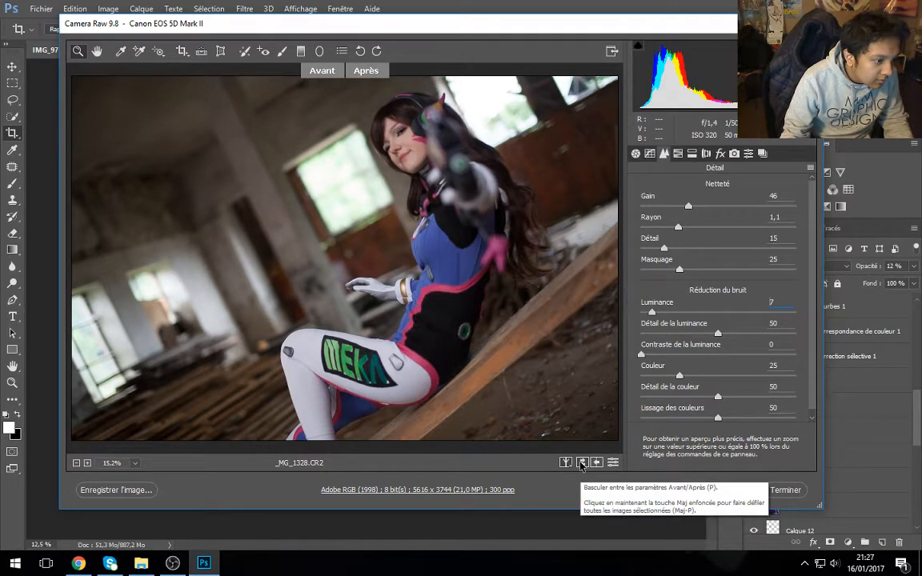
click(565, 464)
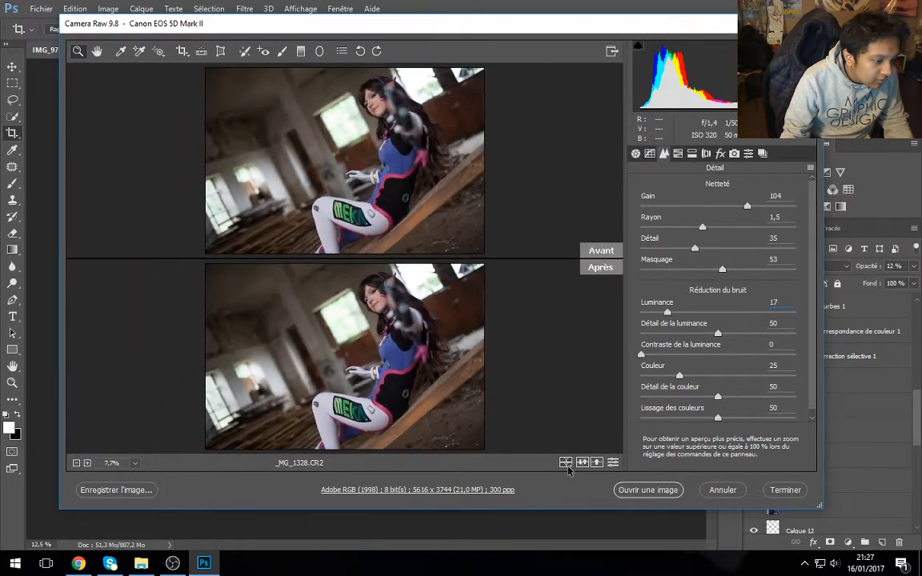
click(565, 464)
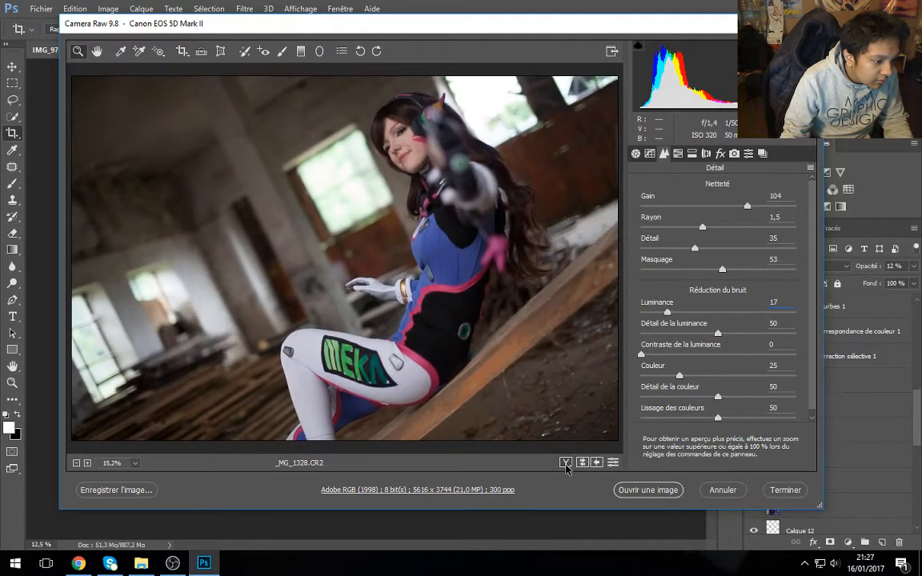
click(565, 464)
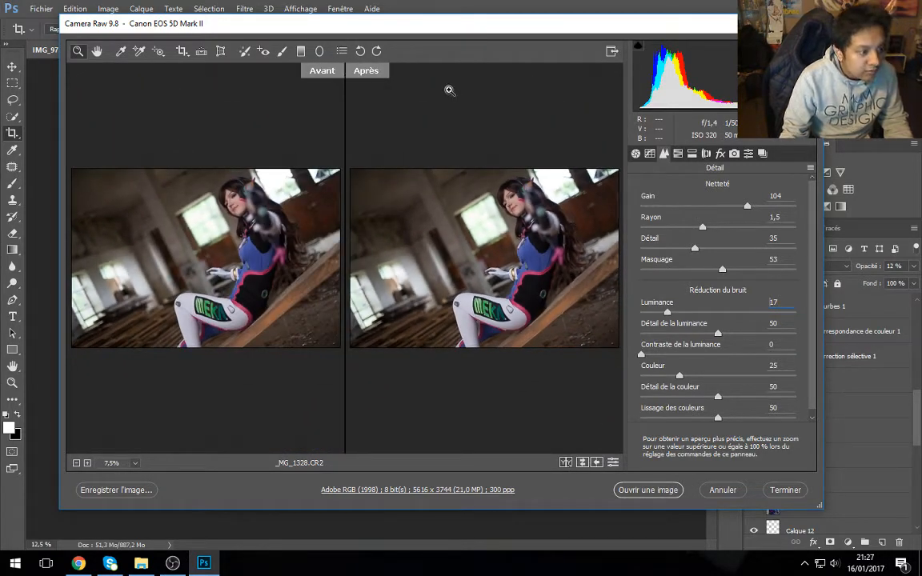
Step: In the basic adjustments, set Noirs to -4, Tons clairs to -12, Exposition to +0,20 and Blancs to -33, using the split preview
click(635, 156)
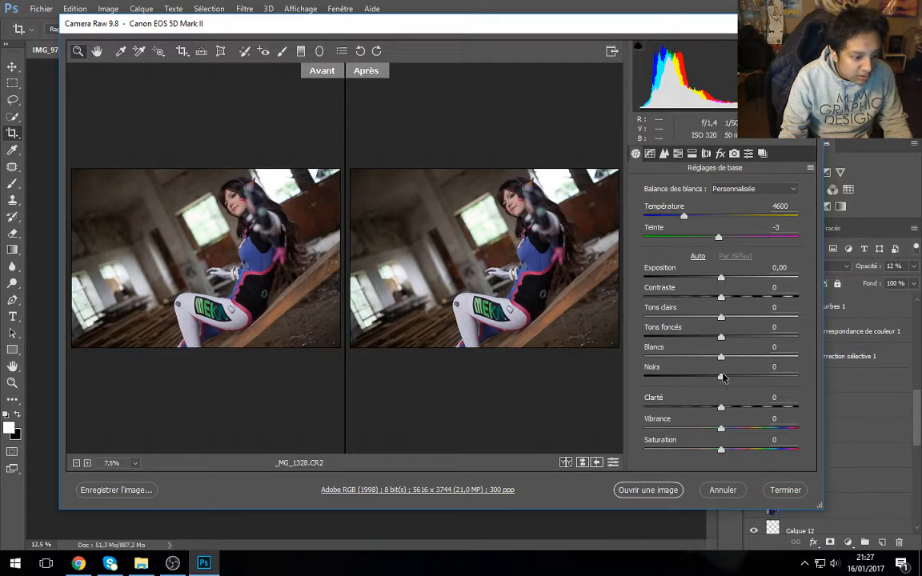
drag(722, 378, 685, 349)
mouse_move(719, 315)
mouse_down()
mouse_move(692, 319)
mouse_move(711, 319)
mouse_up()
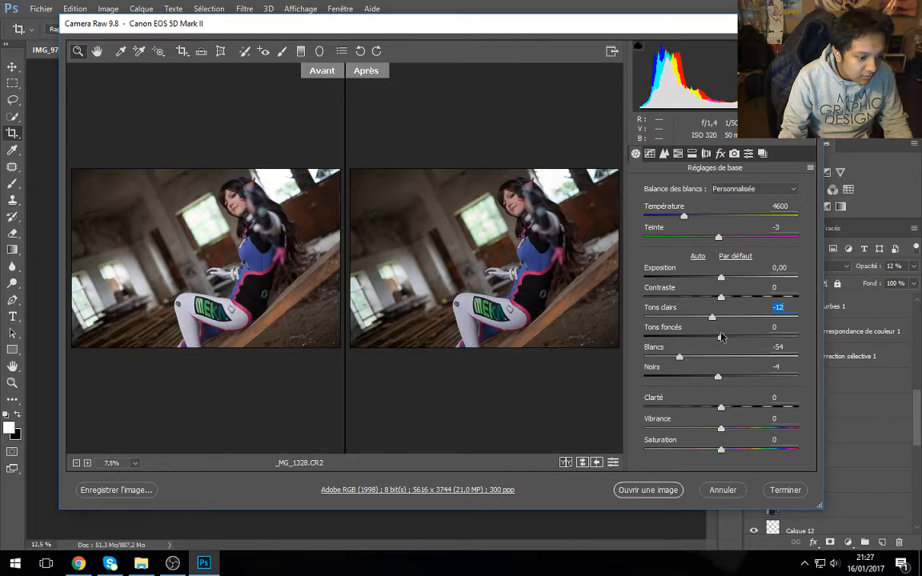
click(724, 268)
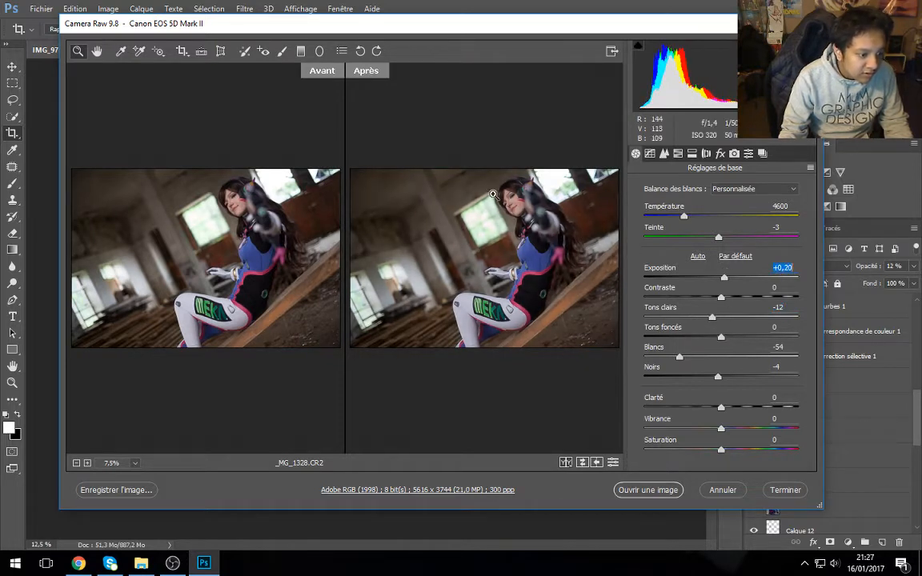
click(565, 463)
click(565, 463)
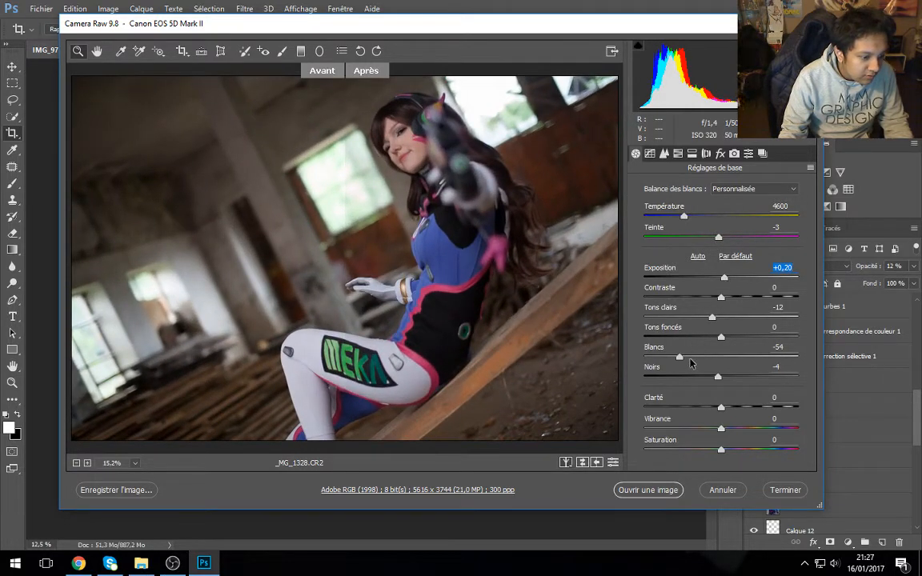
mouse_move(680, 357)
mouse_down()
mouse_move(746, 361)
mouse_move(693, 357)
mouse_up()
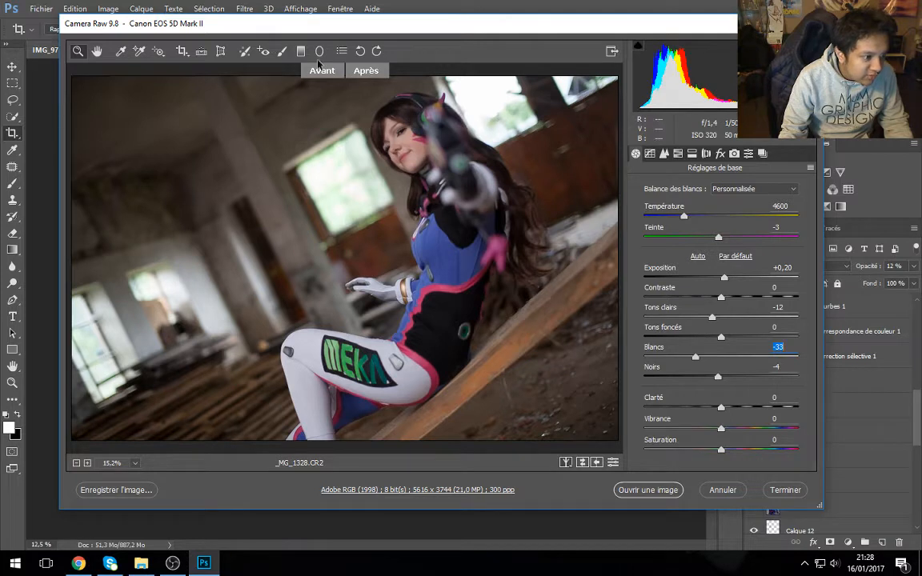
Step: Shape the RVB point curve with an upper point at 200/205, a midtone point at 105/104 and the black point at 4/0
click(650, 154)
drag(719, 395, 753, 412)
click(708, 187)
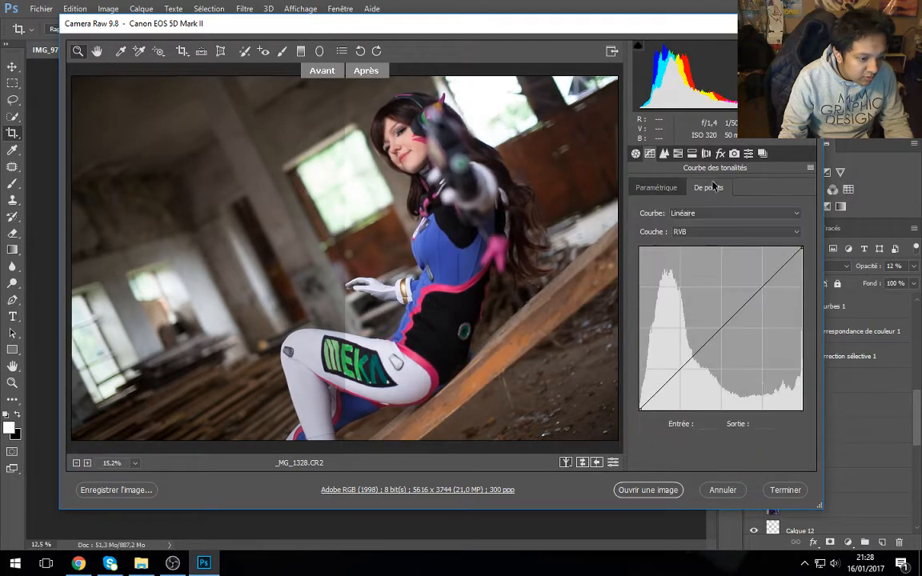
mouse_move(755, 297)
mouse_down()
mouse_move(744, 295)
mouse_move(753, 293)
mouse_up()
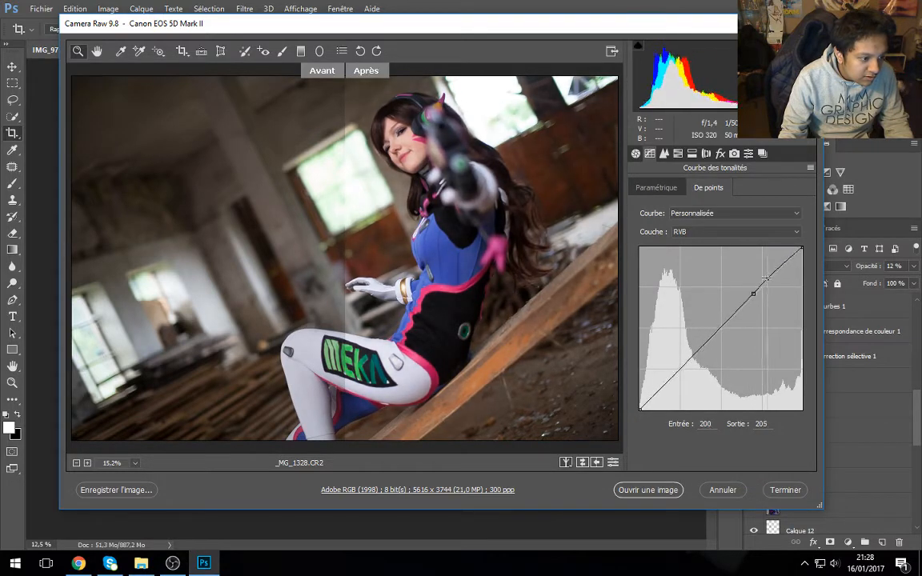
drag(700, 336, 706, 343)
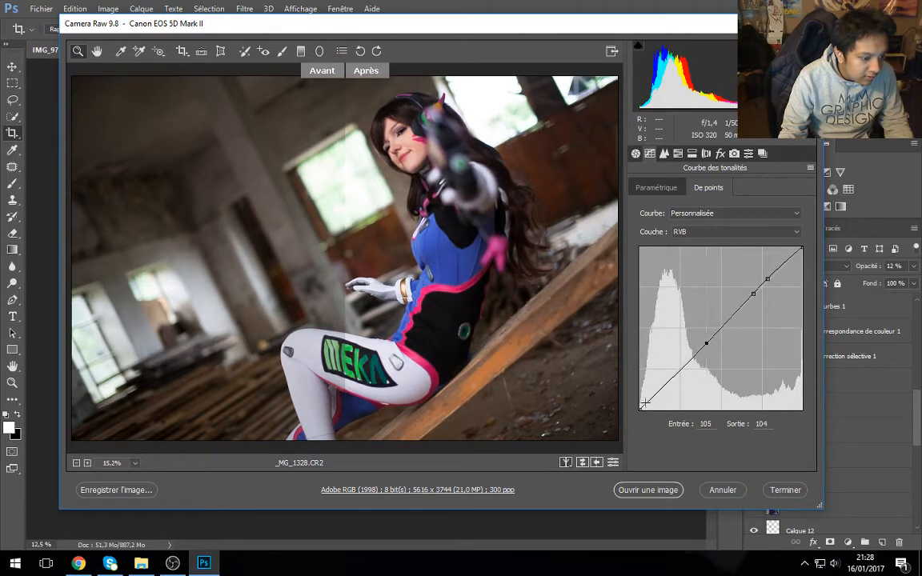
drag(644, 408, 642, 409)
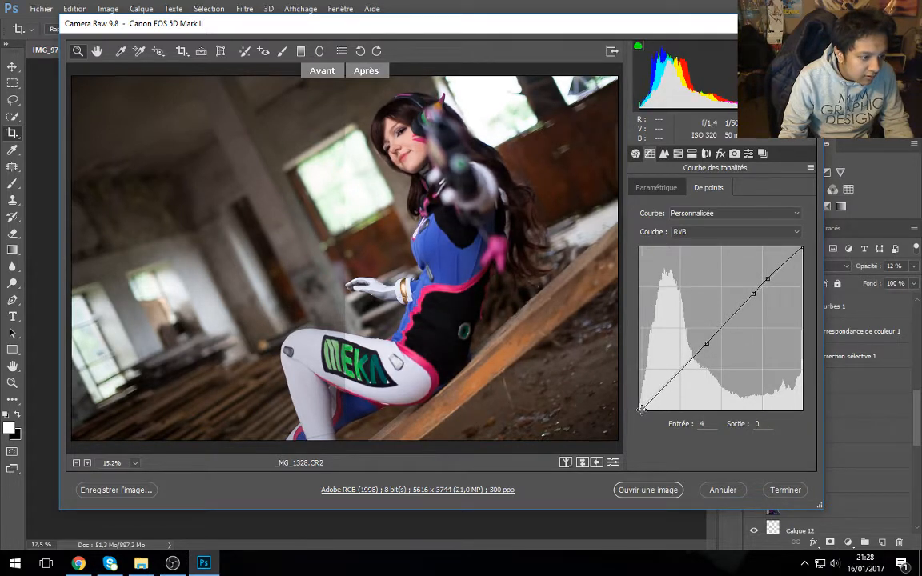
click(666, 157)
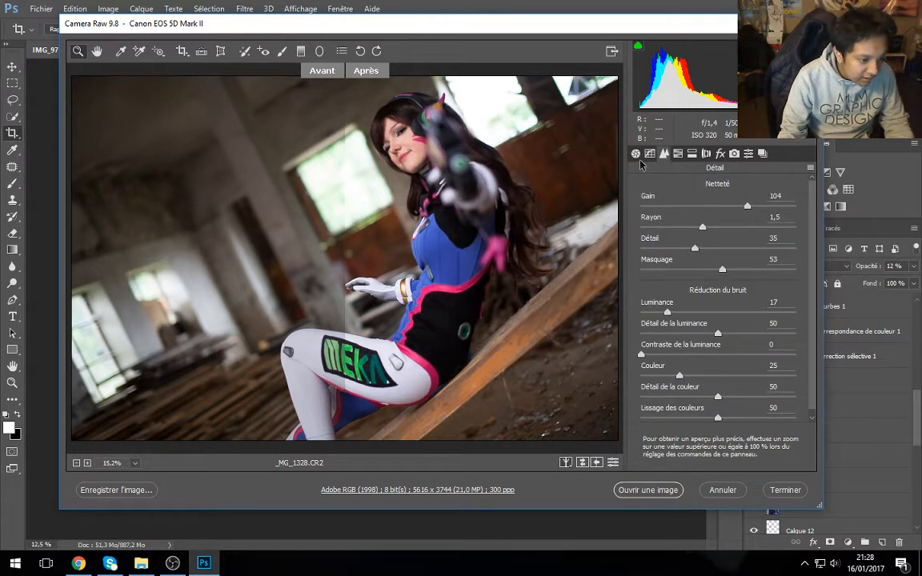
click(650, 156)
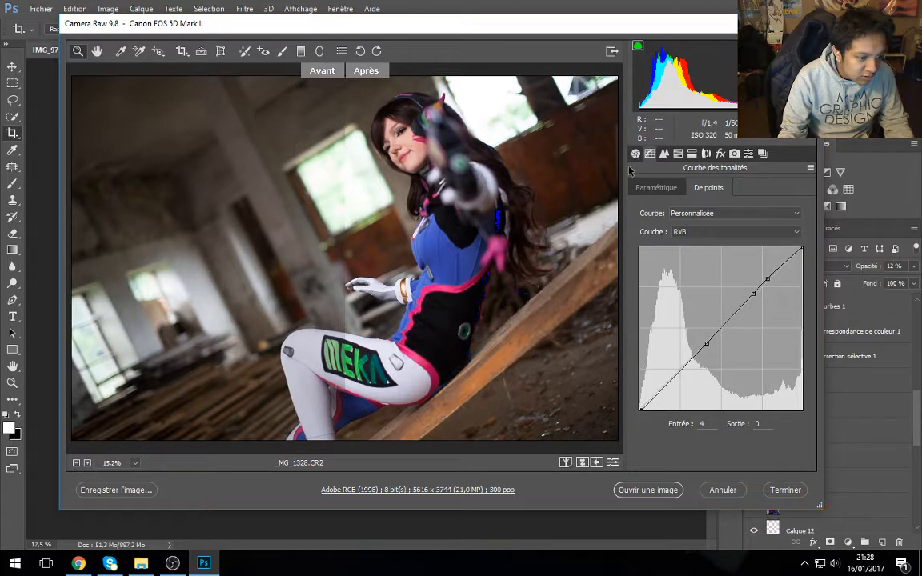
key(ctrl+alt+1)
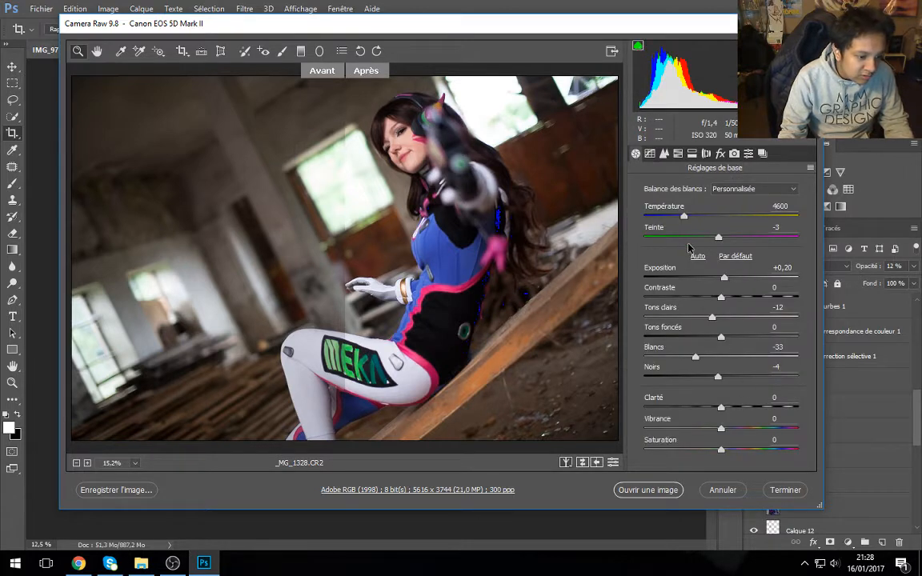
click(663, 155)
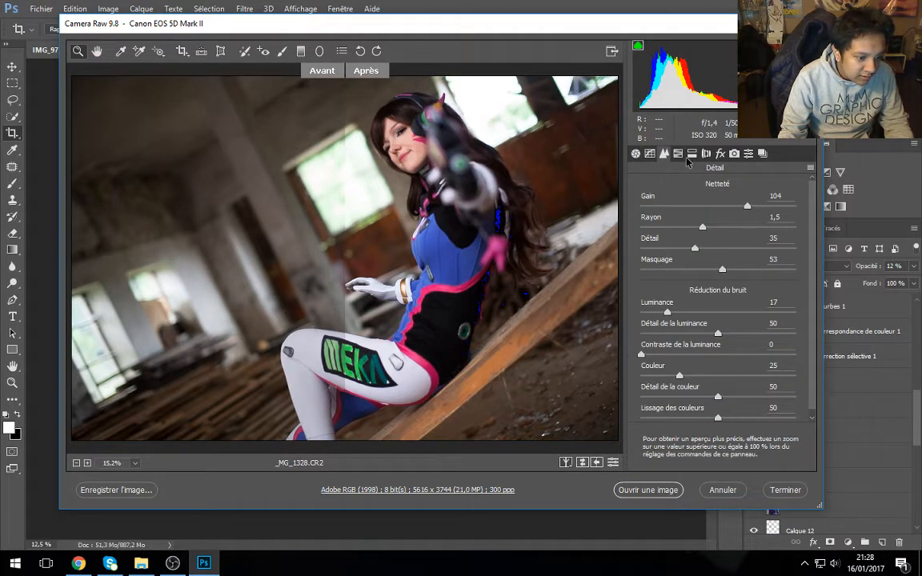
key(ctrl+alt+5)
key(ctrl+alt+4)
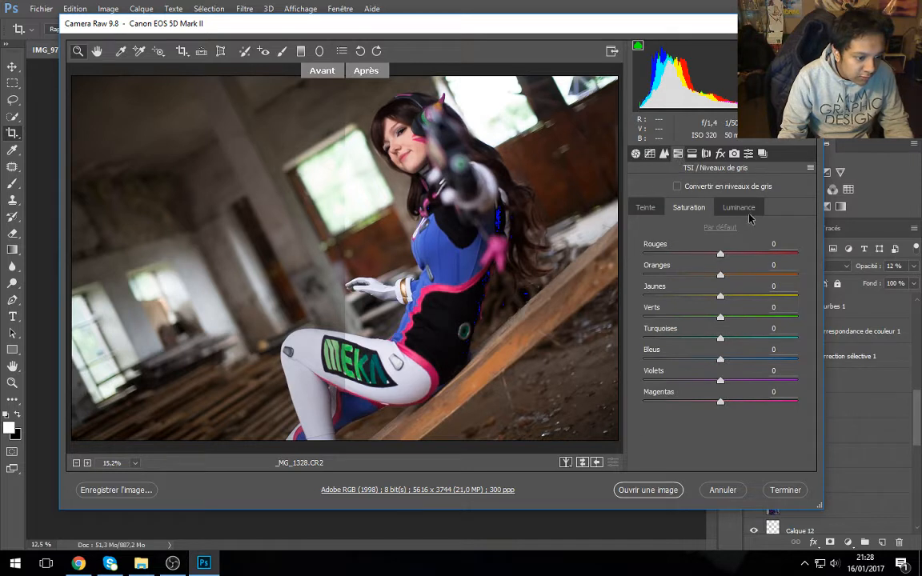
Step: Adjust the tone curve of the Vert channel, moving its white end point to input 244, output 253
click(664, 153)
click(651, 155)
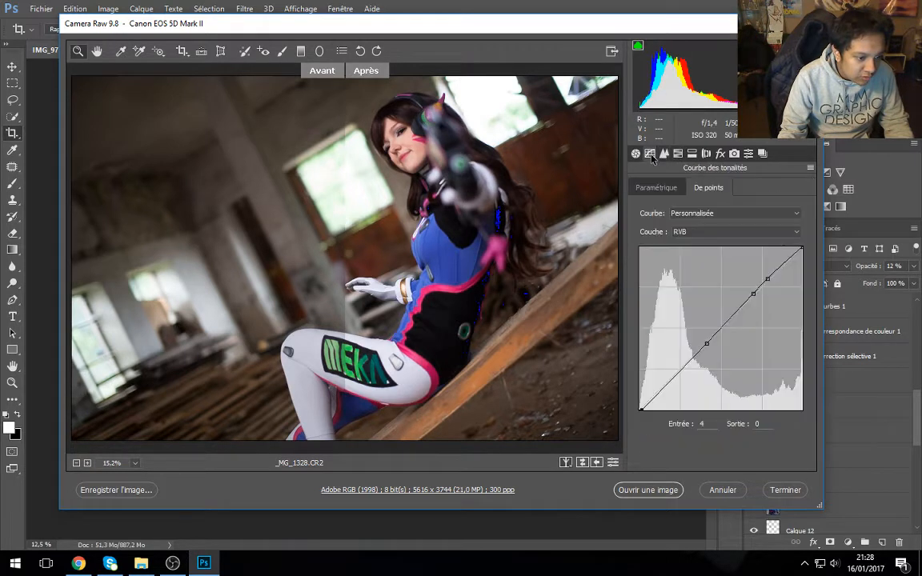
click(696, 232)
click(700, 264)
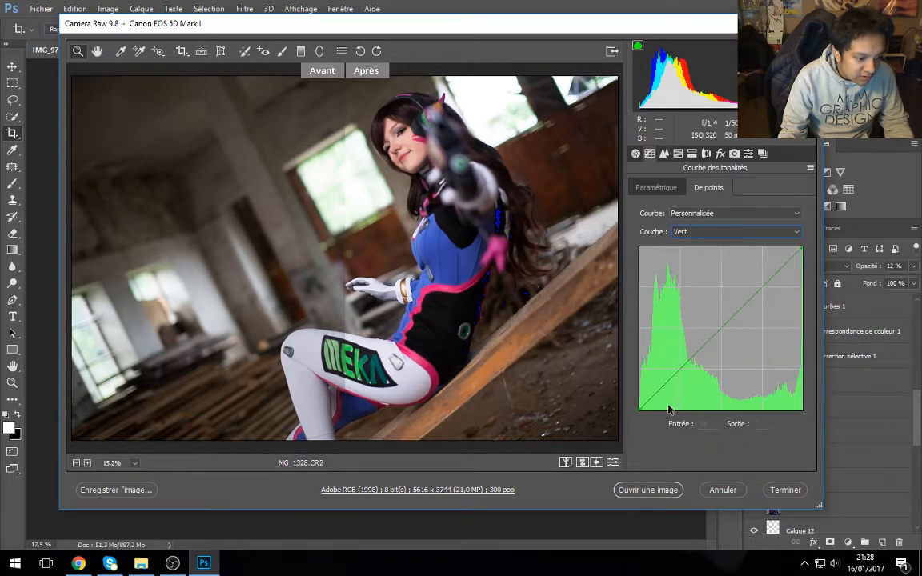
mouse_move(640, 412)
mouse_down()
mouse_move(659, 412)
mouse_move(640, 412)
mouse_up()
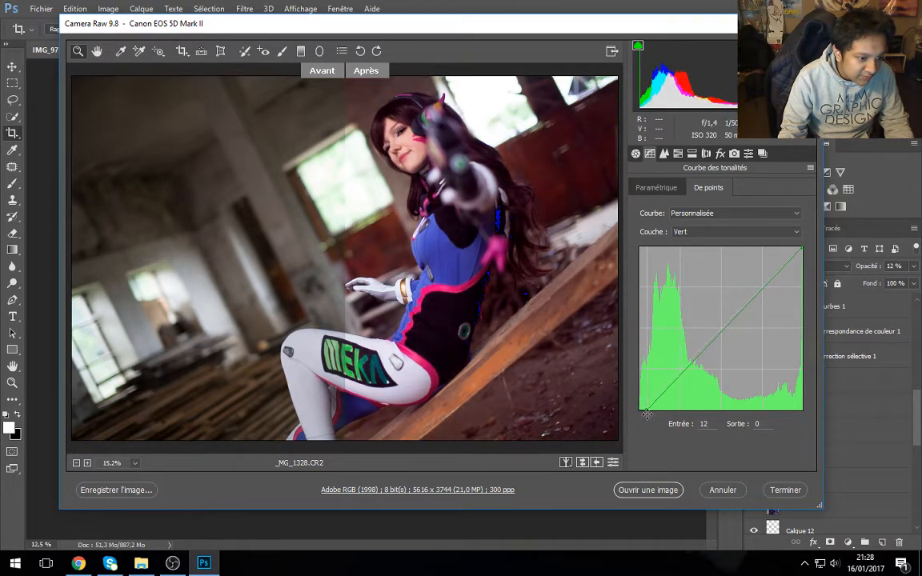
click(710, 232)
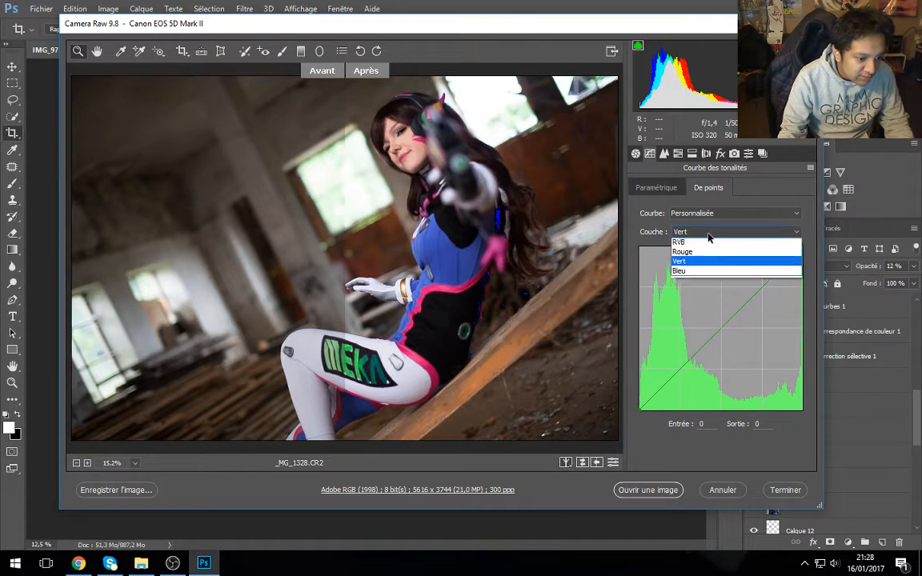
click(760, 254)
drag(801, 248, 795, 244)
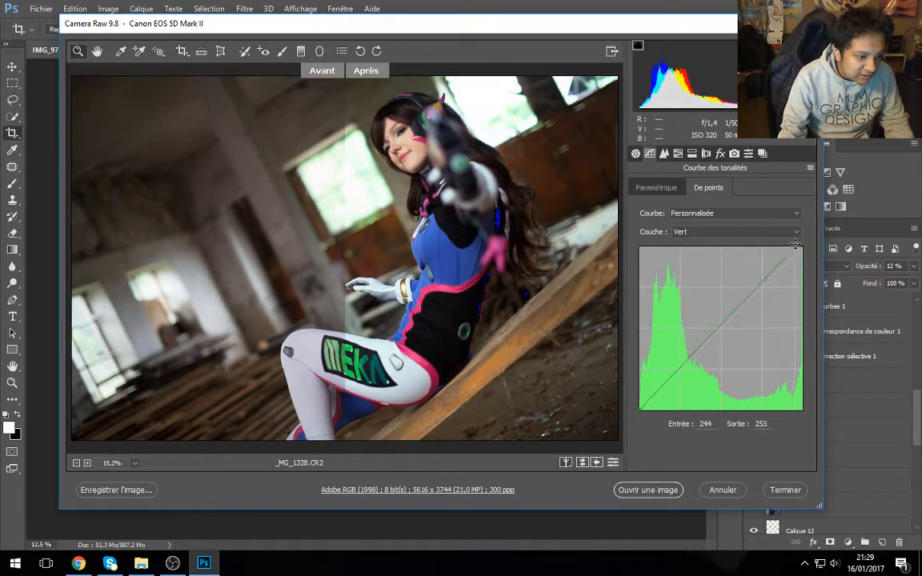
Step: Adjust the Rouge curve's white end point to input 255, output 254, and move the Vert curve's white end point back toward the corner
click(688, 233)
click(689, 249)
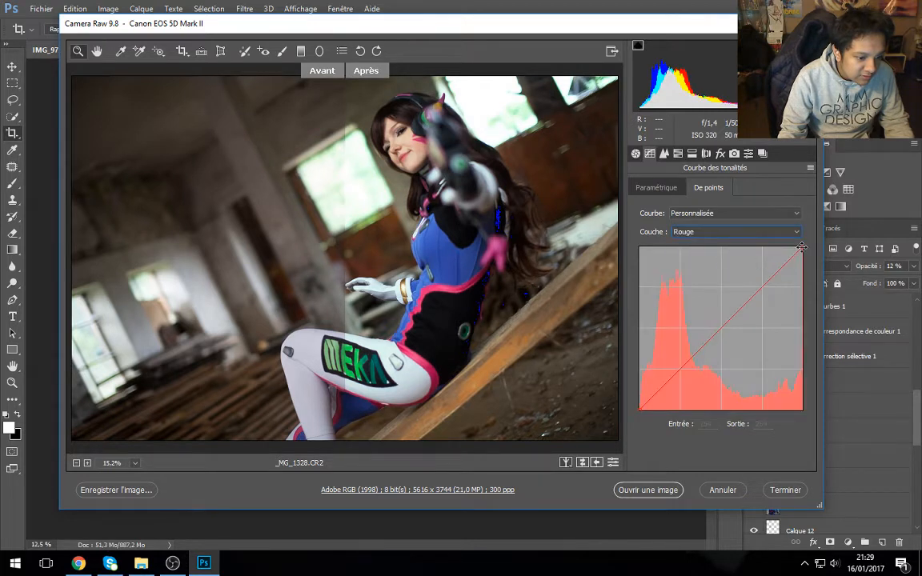
drag(790, 248, 798, 250)
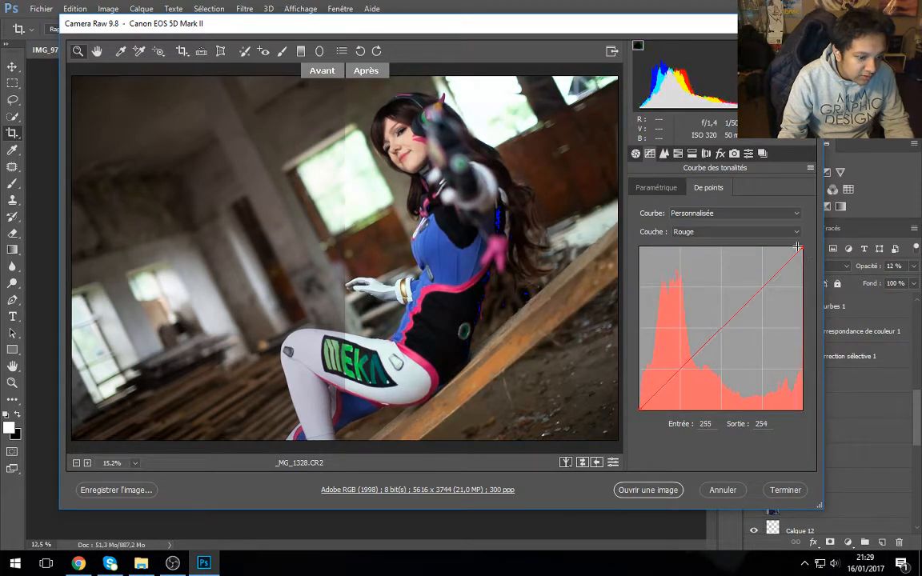
click(705, 232)
click(698, 263)
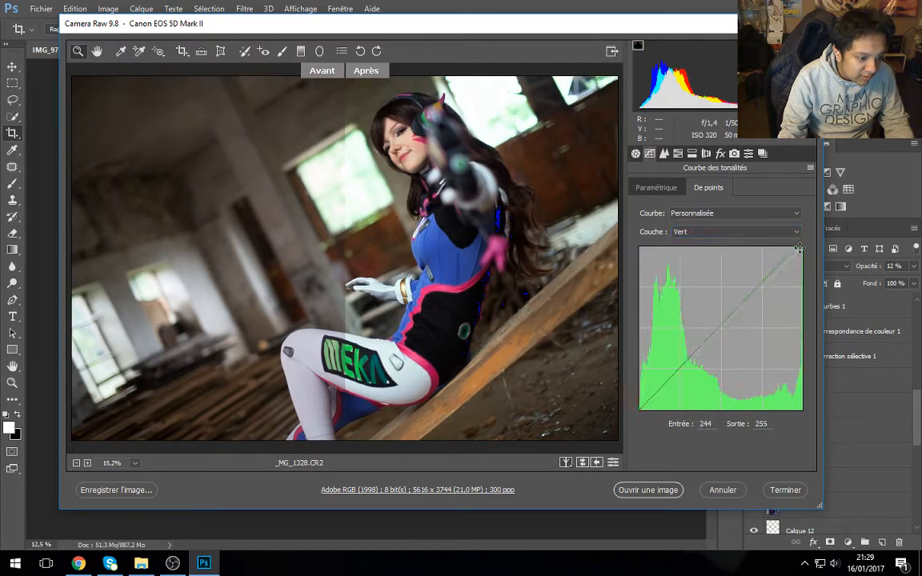
drag(799, 248, 803, 248)
Step: In the basic adjustments, set Noirs to +25 and Tons clairs to -28, checking the clipped highlights
click(636, 154)
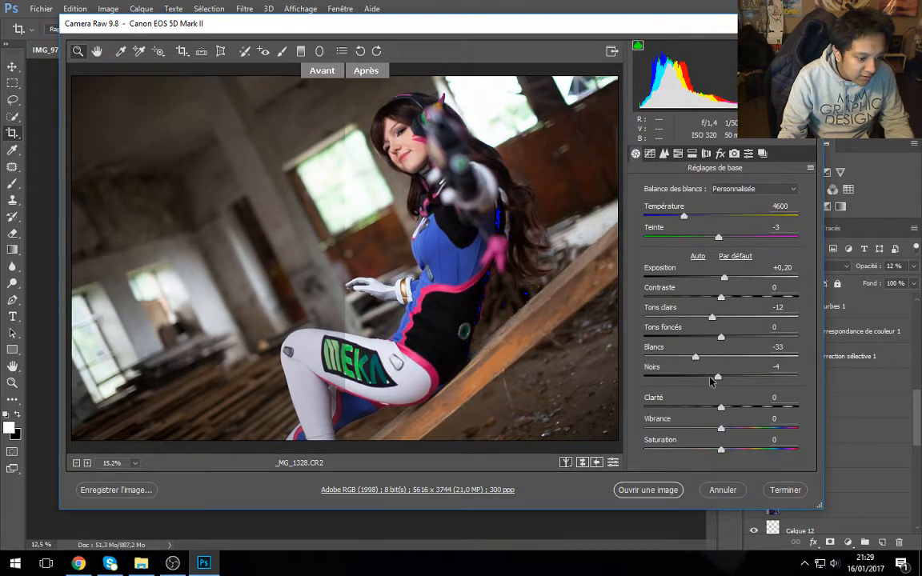
drag(718, 377, 740, 376)
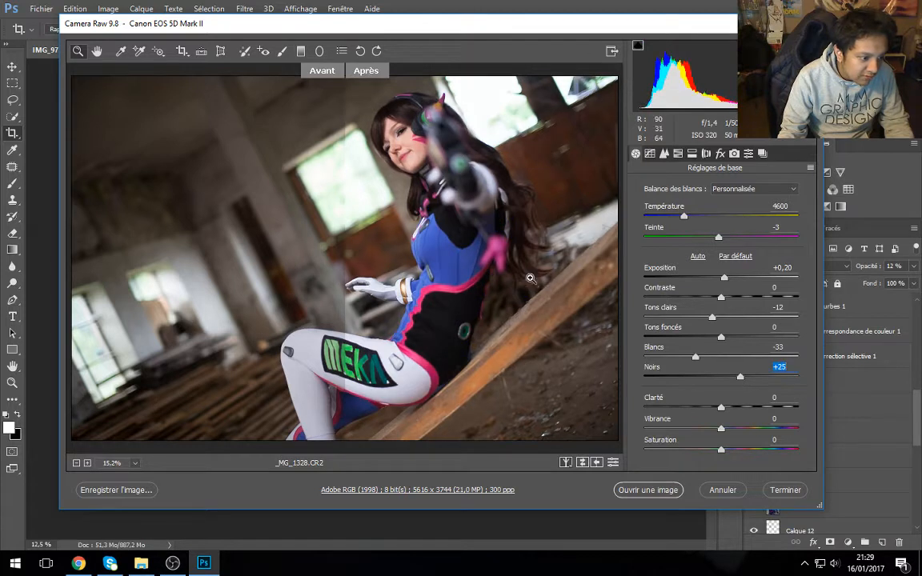
key(o)
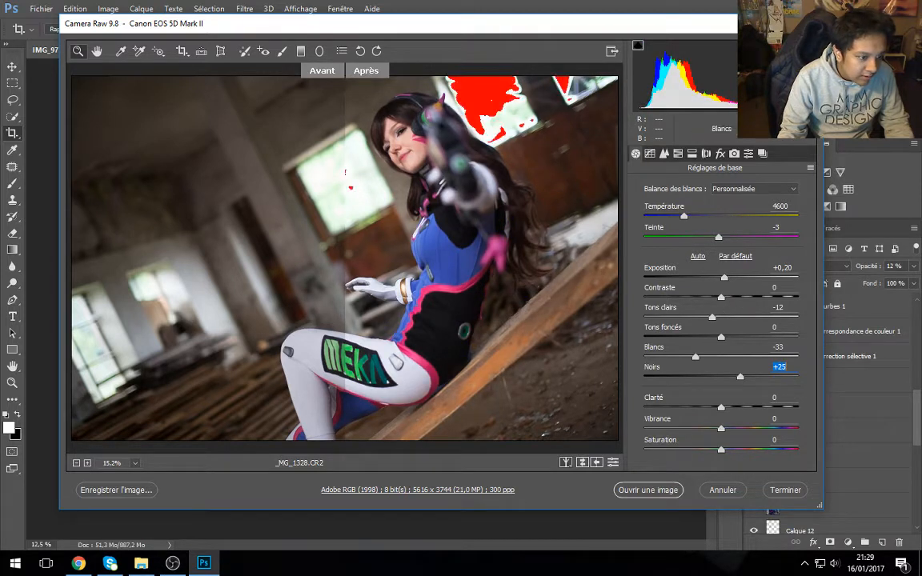
drag(715, 321, 703, 318)
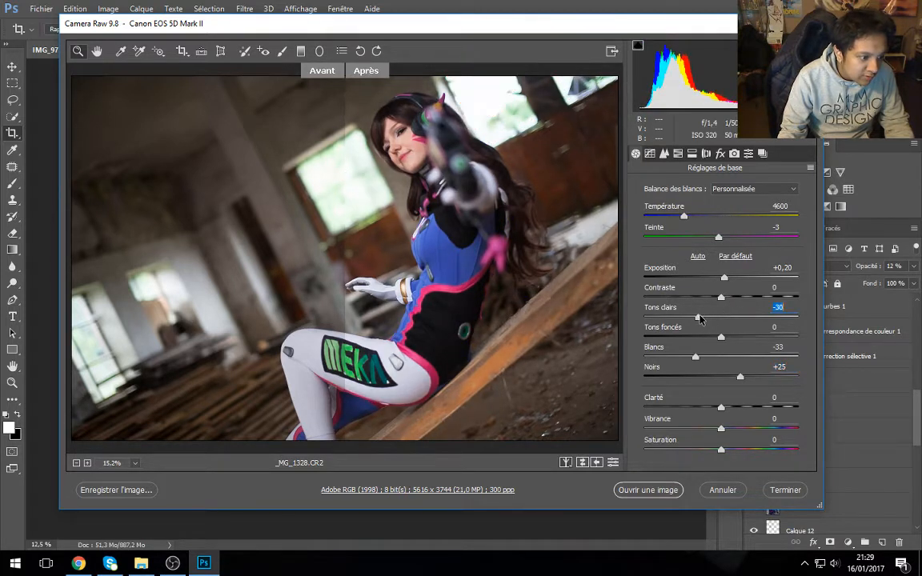
Step: Compare the photo before and after through the remaining preview layouts, ending on the single view
click(706, 155)
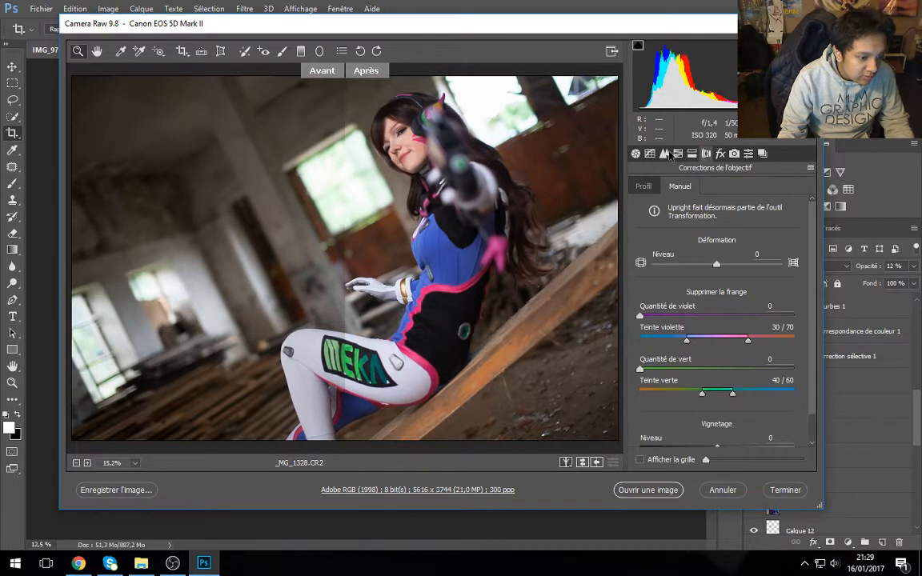
click(692, 153)
click(283, 52)
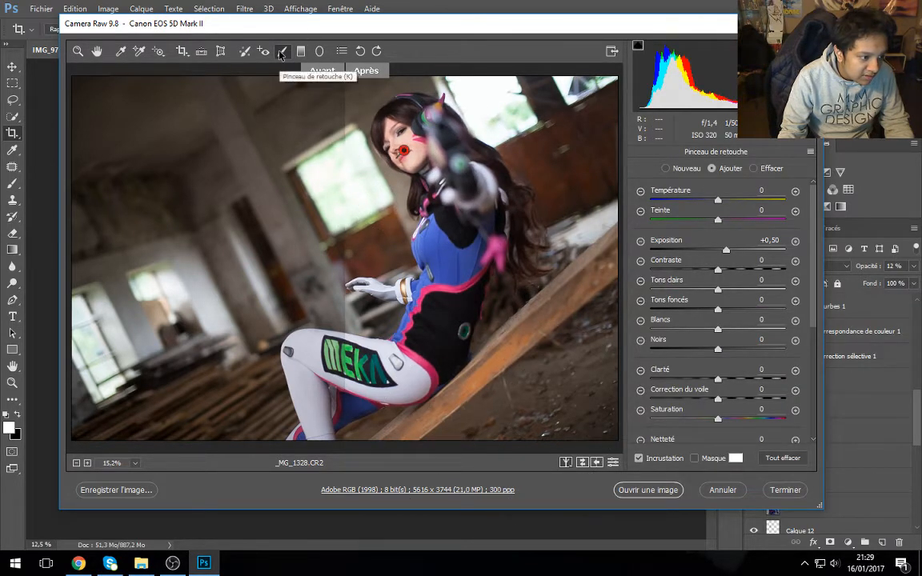
click(565, 463)
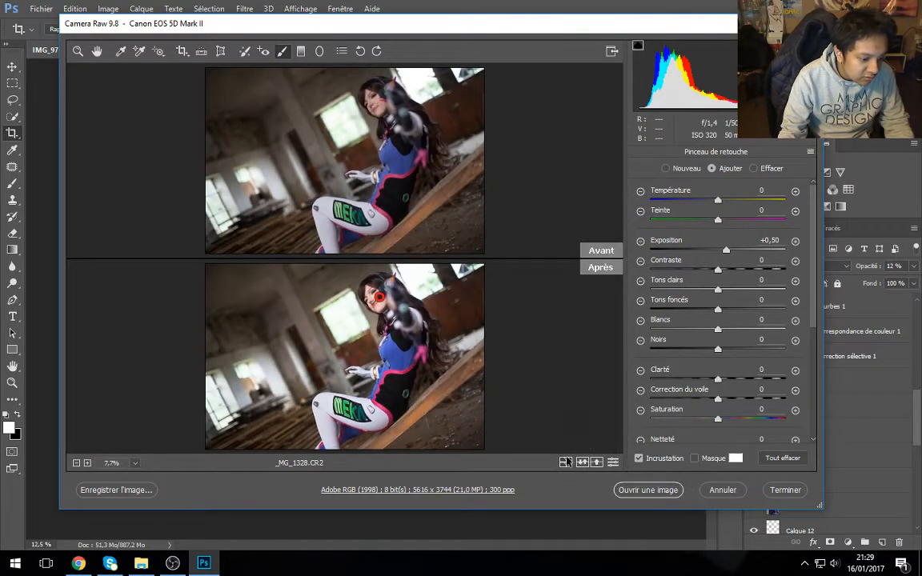
click(565, 462)
click(585, 383)
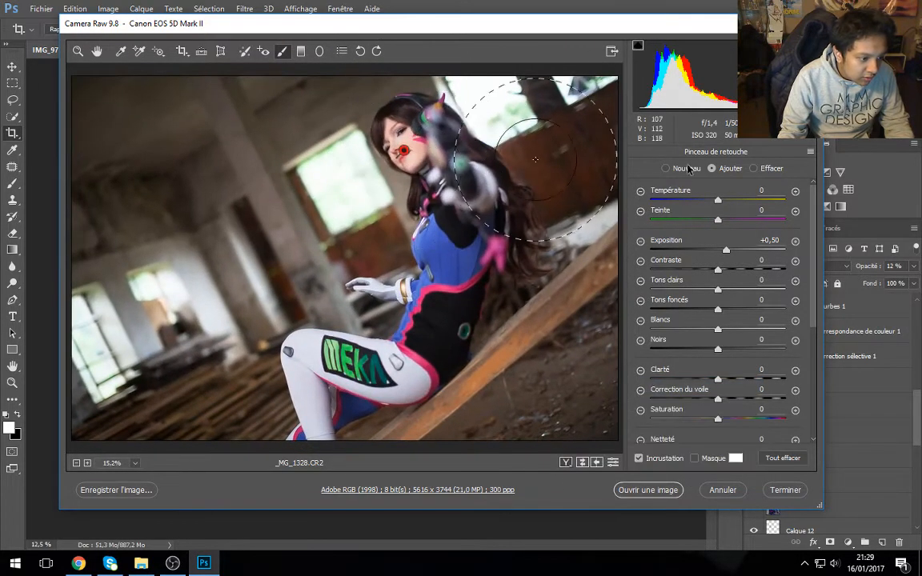
Step: Set Contraste to +21 in the basic adjustments, compare before and after, and return to Vue unique
click(78, 51)
click(636, 154)
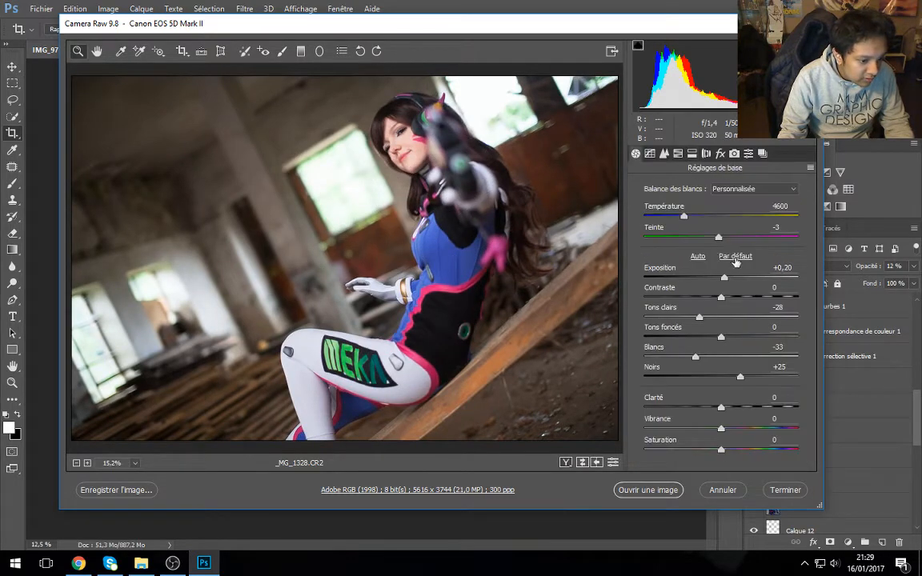
click(735, 298)
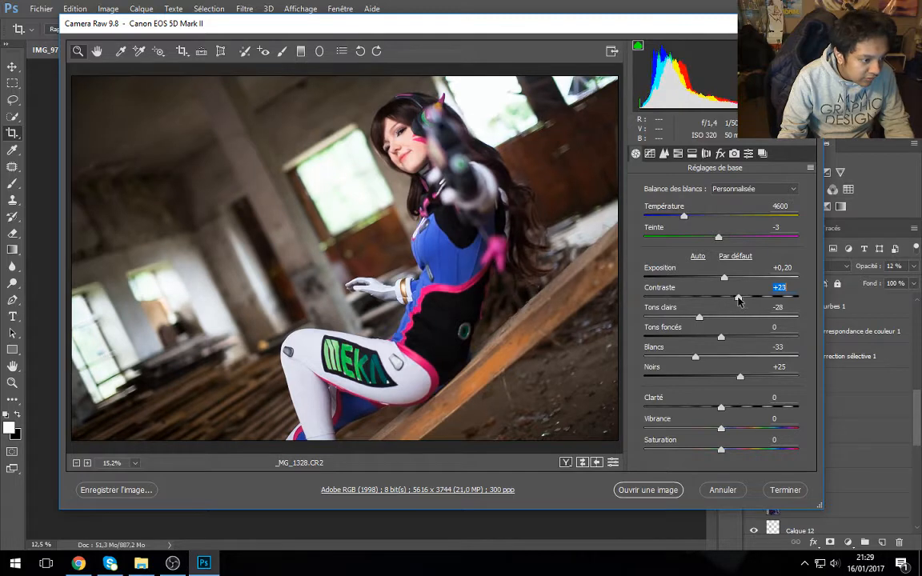
click(567, 464)
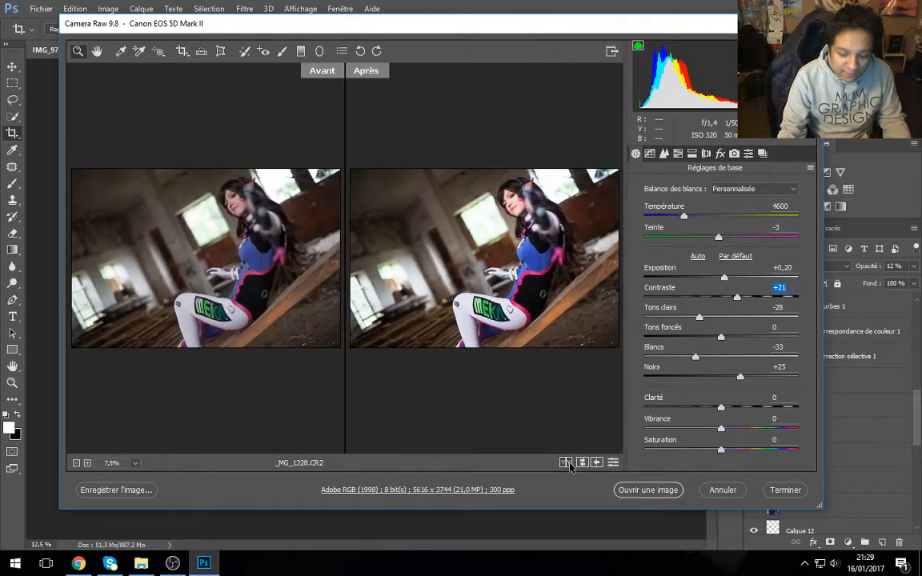
click(567, 463)
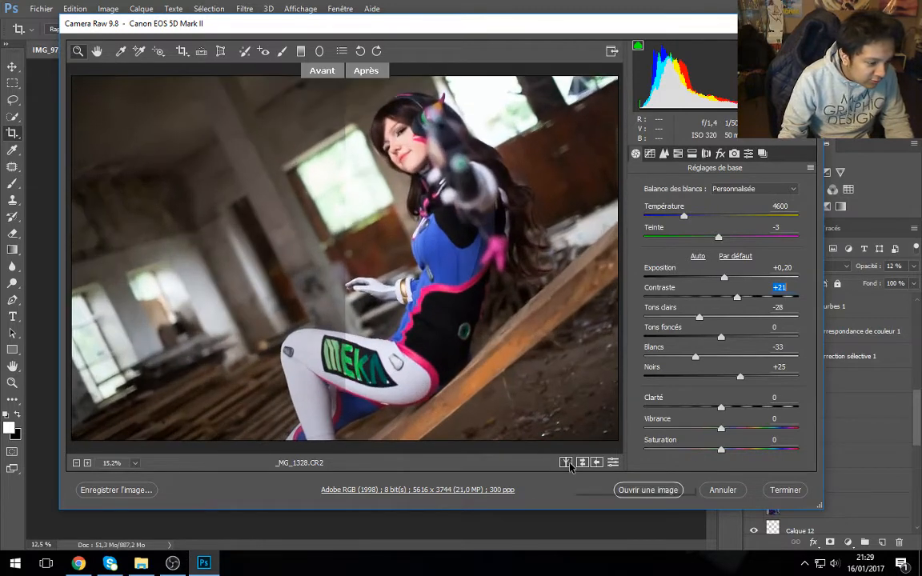
right_click(566, 464)
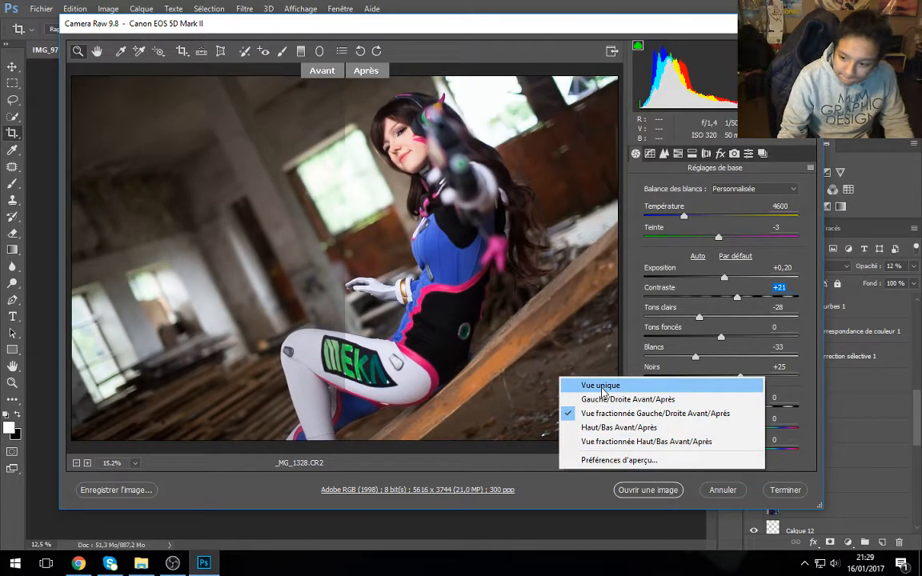
click(600, 386)
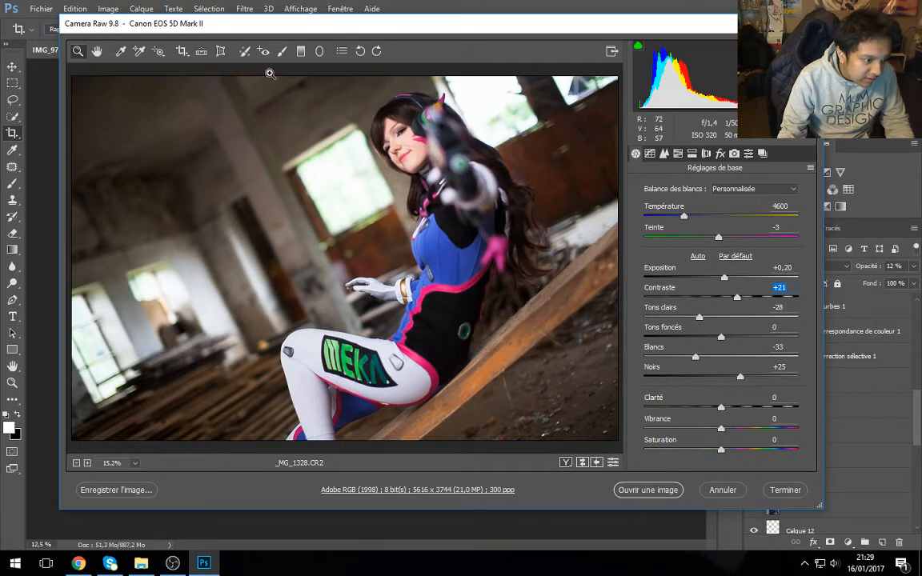
Step: For the existing adjustment brush on the model's face, set Exposition to +0,15, Contraste to +11 and Tons clairs to +8
click(282, 50)
click(405, 153)
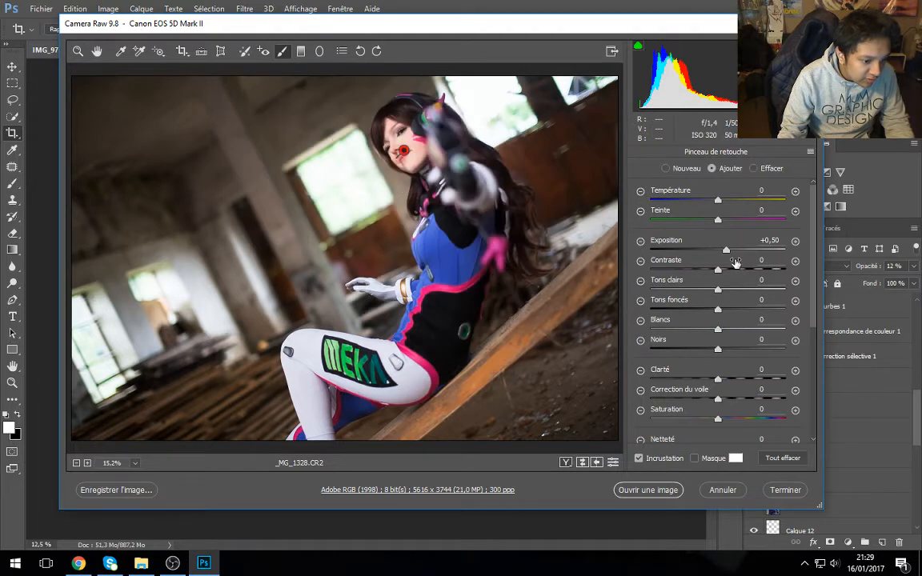
mouse_move(725, 252)
mouse_down()
mouse_move(717, 250)
mouse_move(733, 292)
mouse_move(726, 290)
mouse_up()
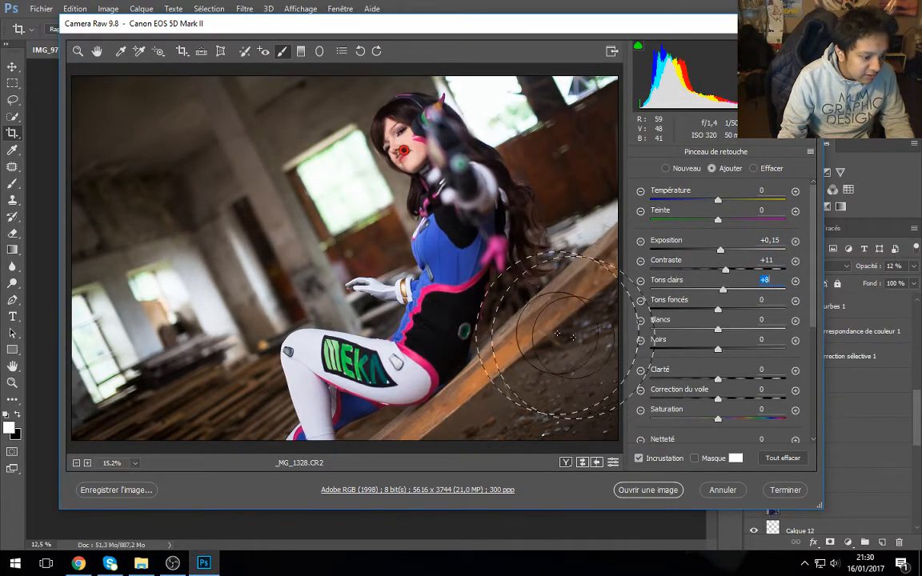
Step: Add a diagonal graduated filter from the photo's upper-left area to just above the model's hand, with Exposition at -0,55
click(302, 51)
drag(213, 93, 565, 381)
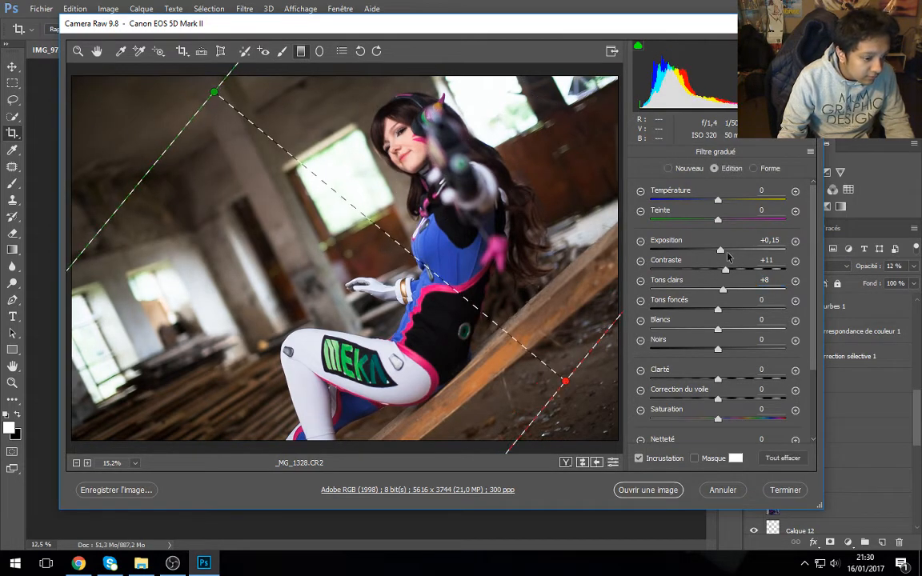
drag(728, 255, 713, 251)
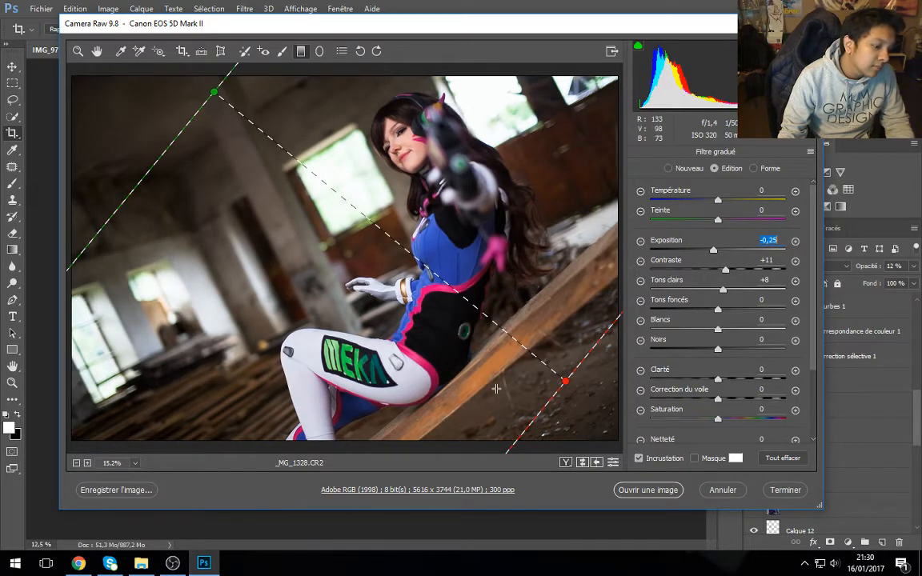
drag(572, 389, 391, 274)
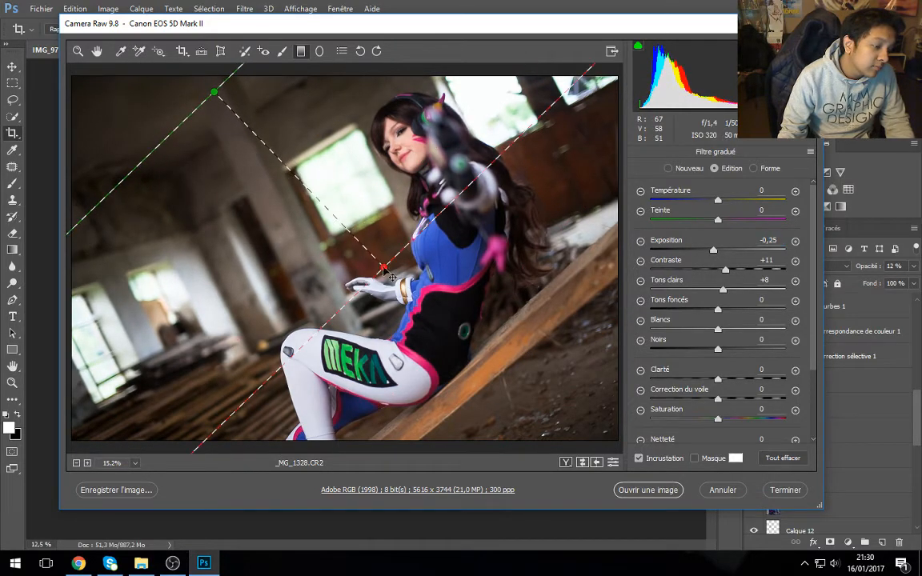
drag(714, 251, 709, 250)
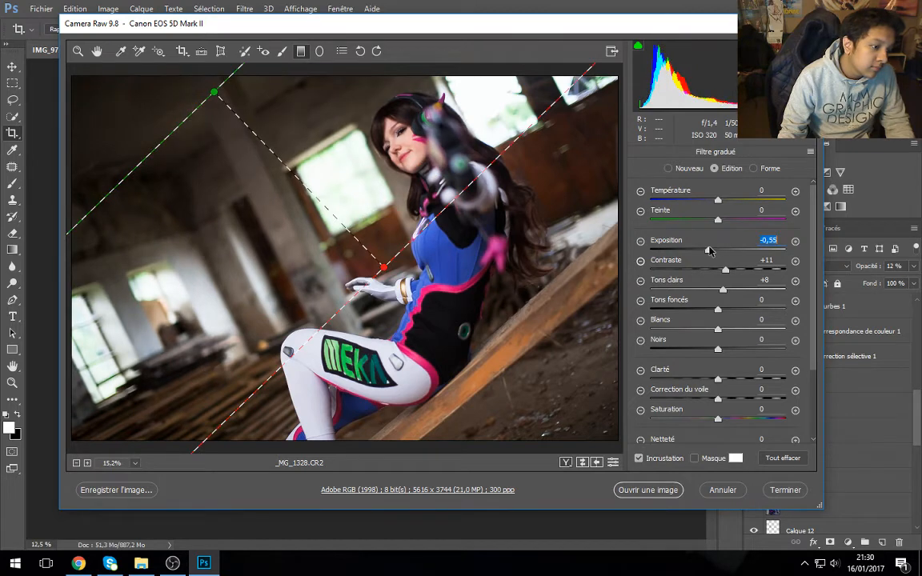
Step: Add a second diagonal graduated filter running from just beyond the photo's lower-right edge up to the model's blue torso
drag(544, 402, 385, 178)
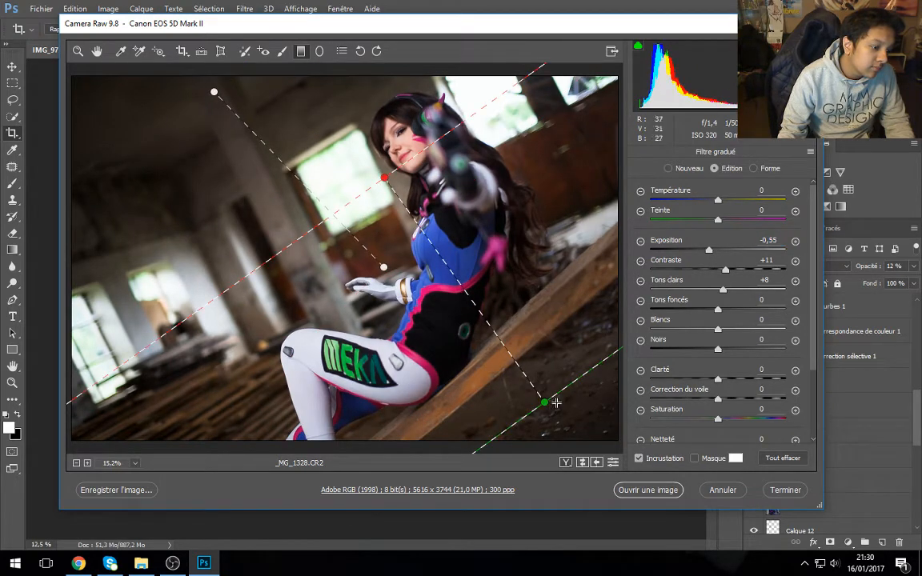
drag(545, 402, 593, 468)
drag(385, 178, 432, 255)
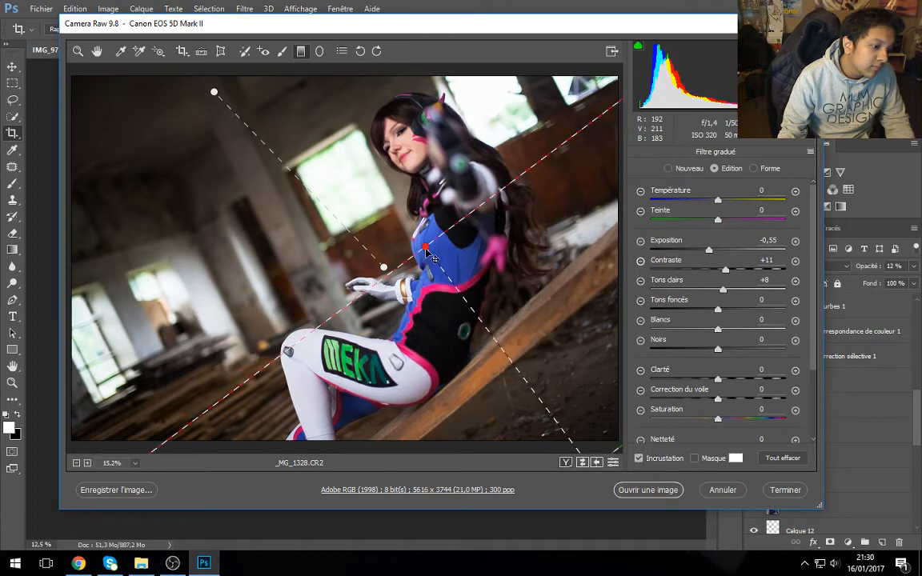
Step: Compare the graduated filter result before and after in the side-by-side and split layouts, then return to Vue unique
click(77, 51)
click(565, 463)
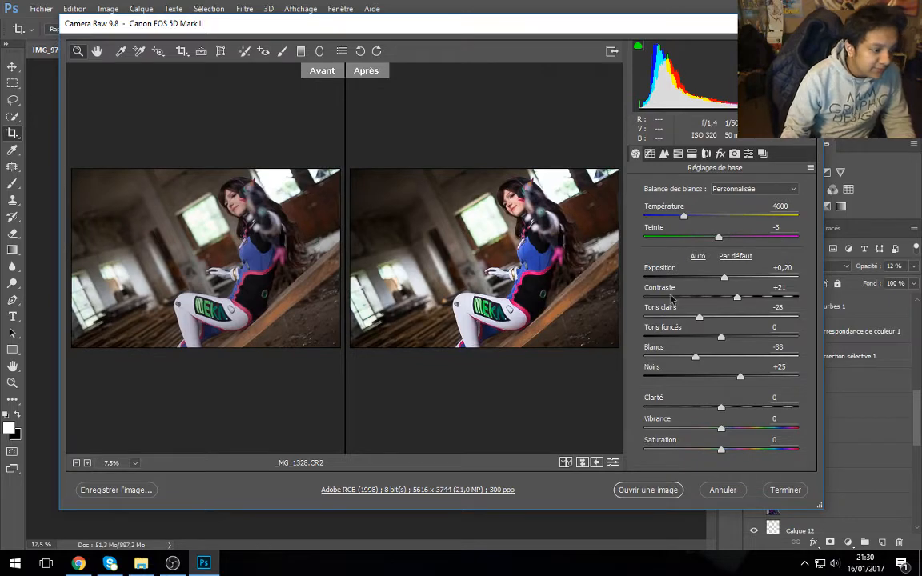
right_click(565, 464)
click(571, 461)
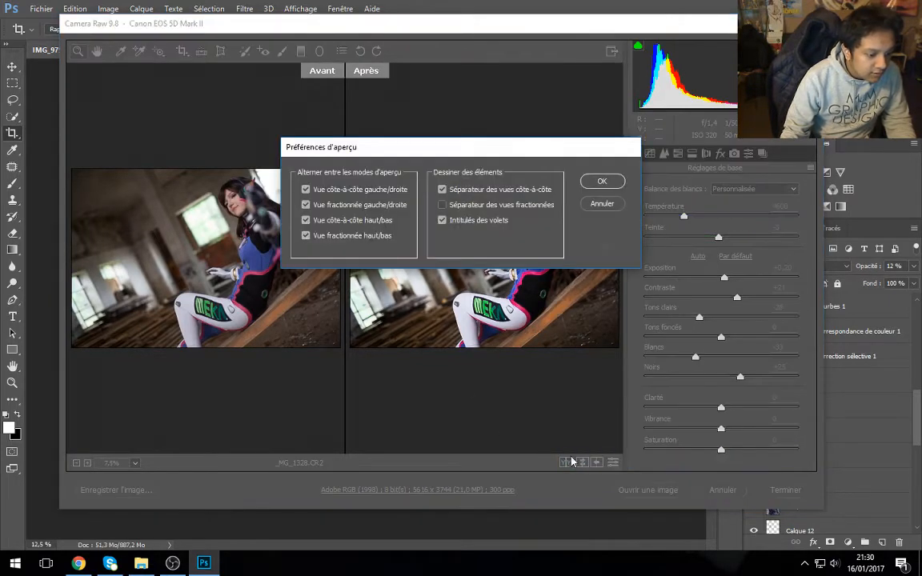
click(599, 204)
click(565, 463)
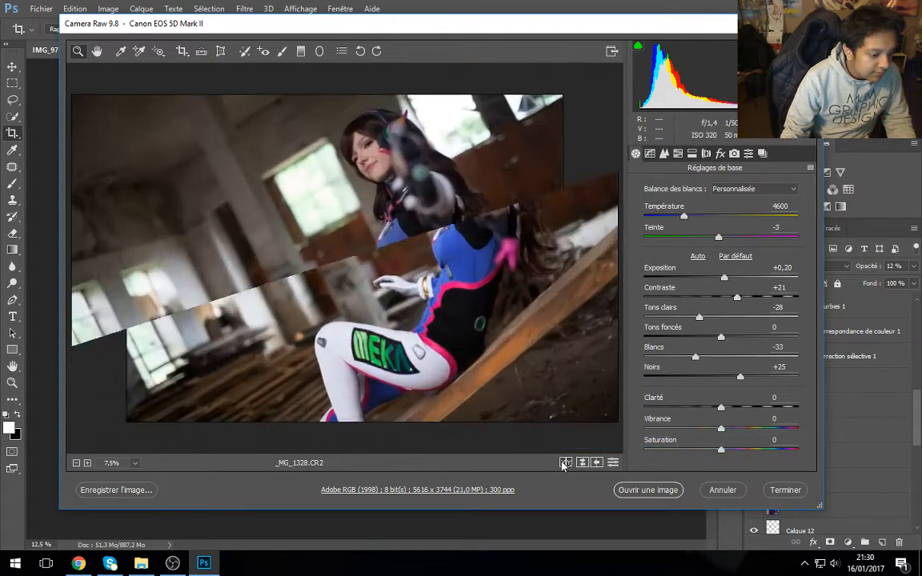
click(565, 463)
right_click(565, 463)
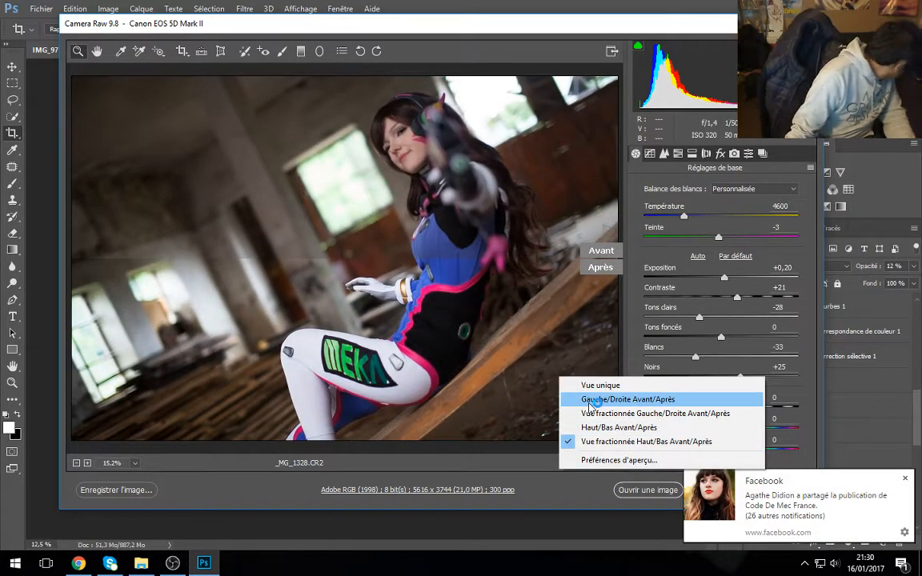
click(601, 385)
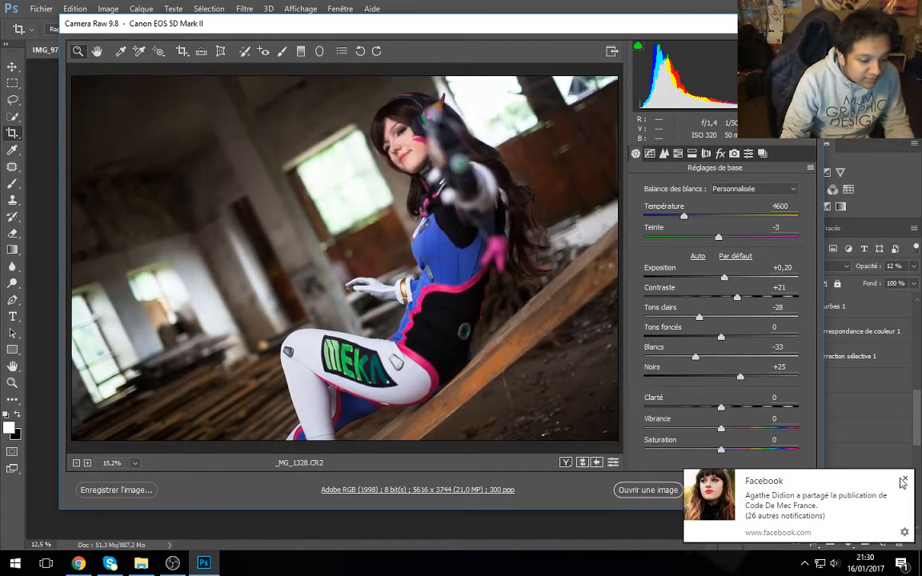
Step: Look through the lens correction, split toning, effects, colour and camera calibration settings, dismissing the notifications that cover them
click(903, 481)
click(705, 153)
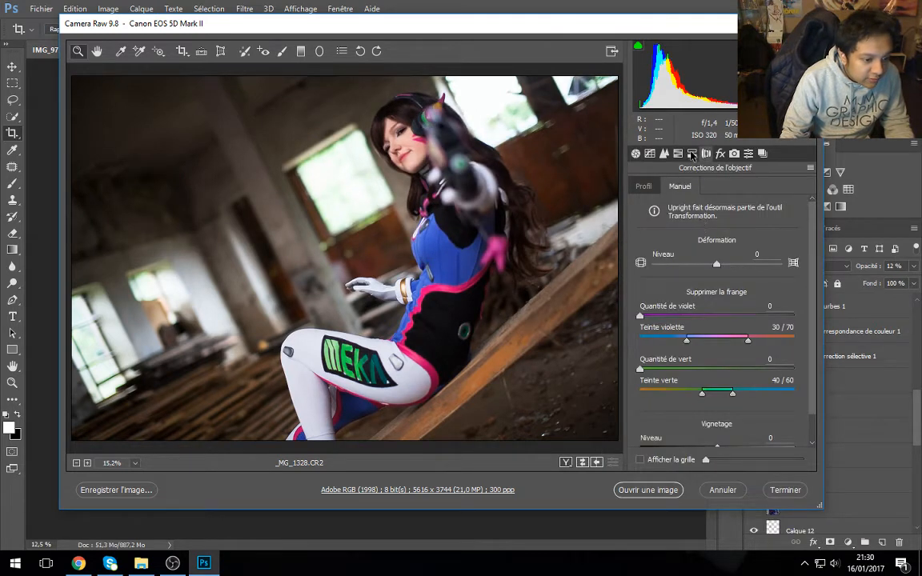
click(691, 154)
click(705, 153)
click(720, 153)
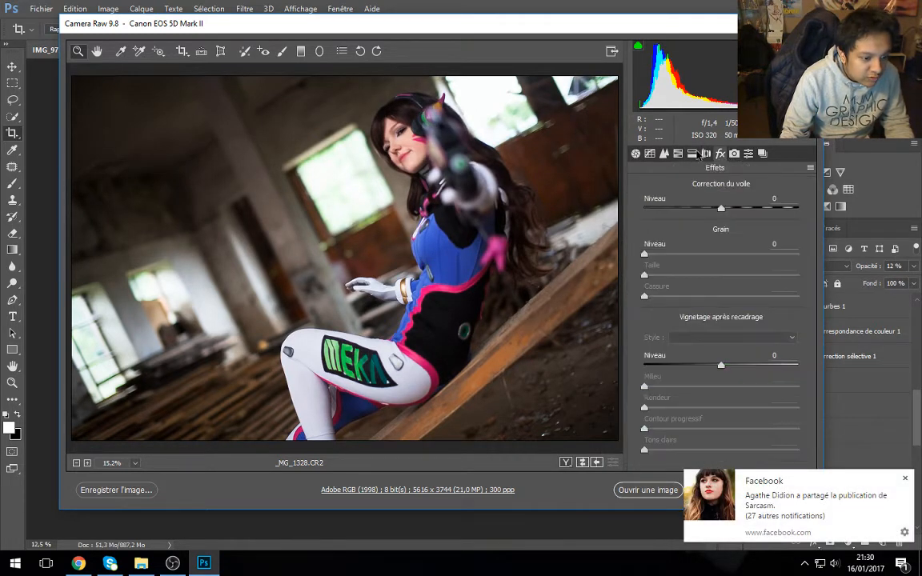
click(678, 153)
click(691, 154)
click(705, 154)
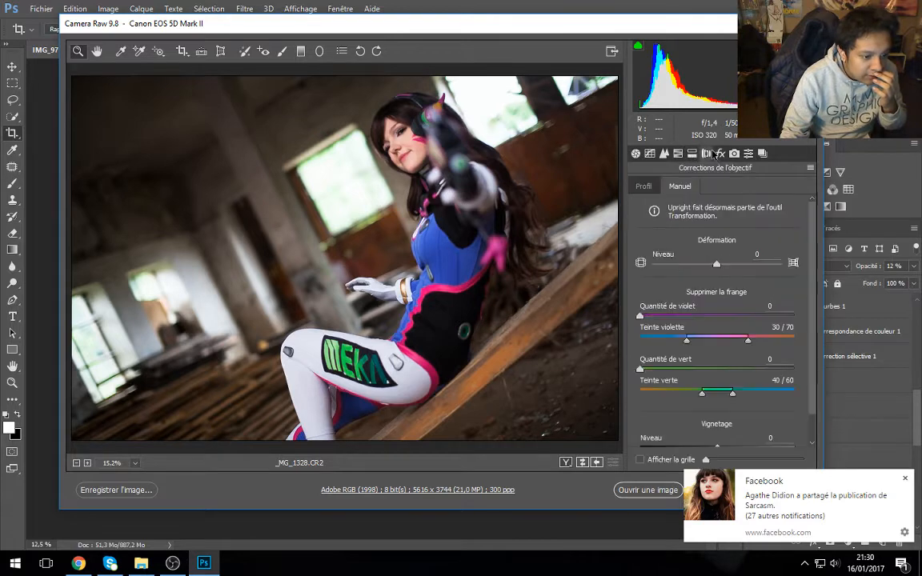
click(733, 154)
click(719, 154)
click(747, 153)
click(733, 154)
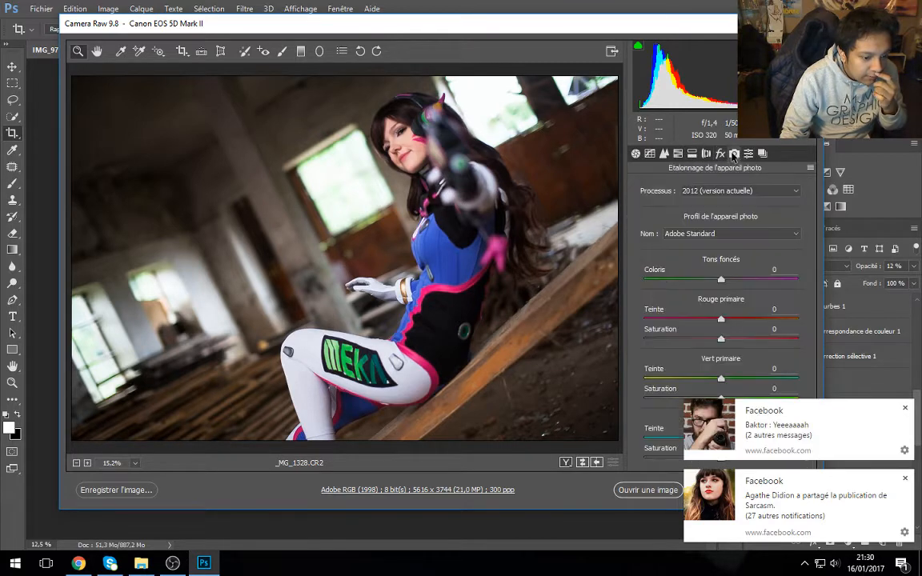
click(905, 409)
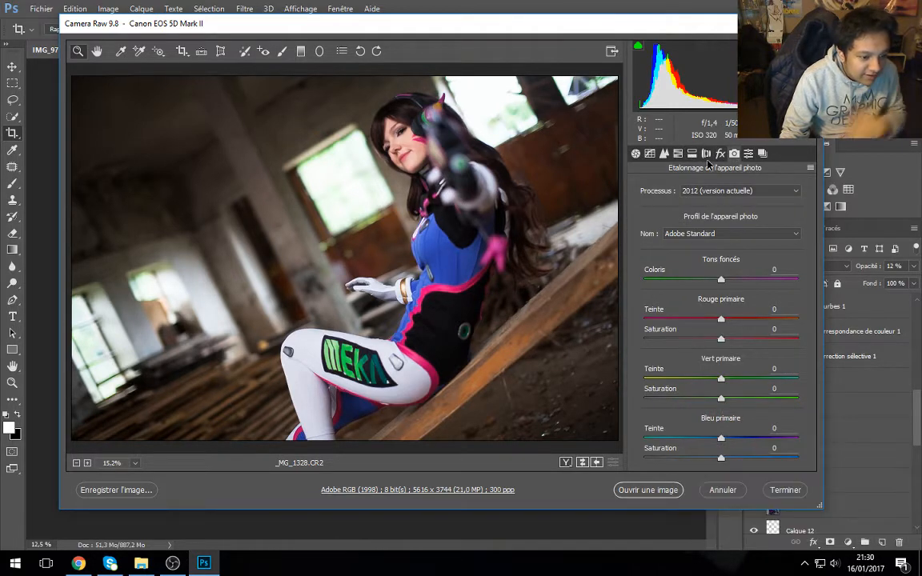
Step: Review the effects, presets, TSI colour, detail, split toning, lens correction profile and basic settings of the photo
click(720, 153)
click(748, 153)
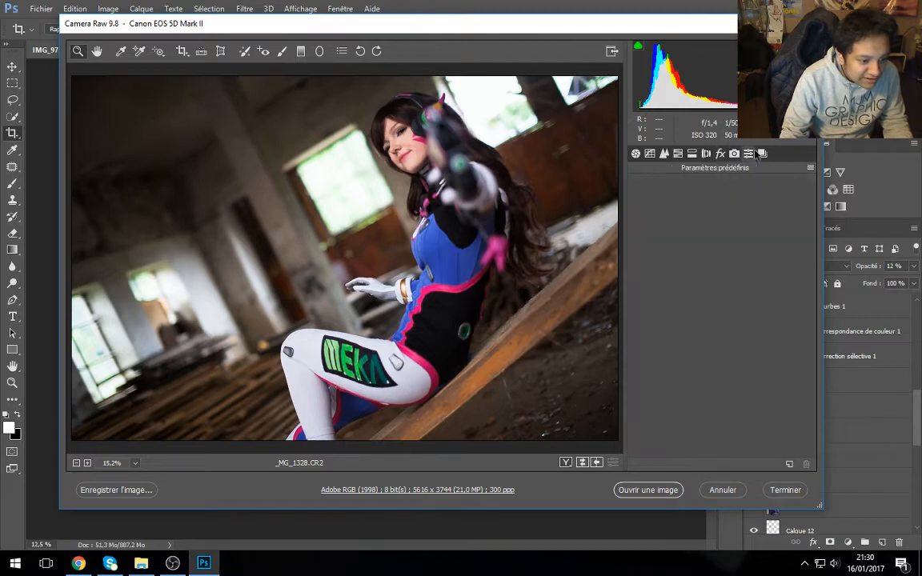
click(677, 153)
click(664, 153)
click(691, 153)
click(678, 153)
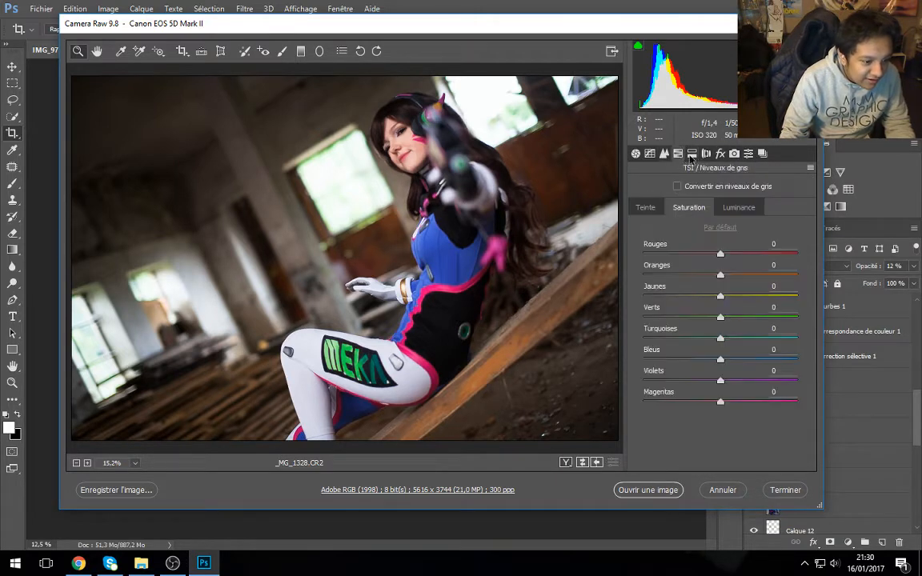
click(706, 153)
click(640, 187)
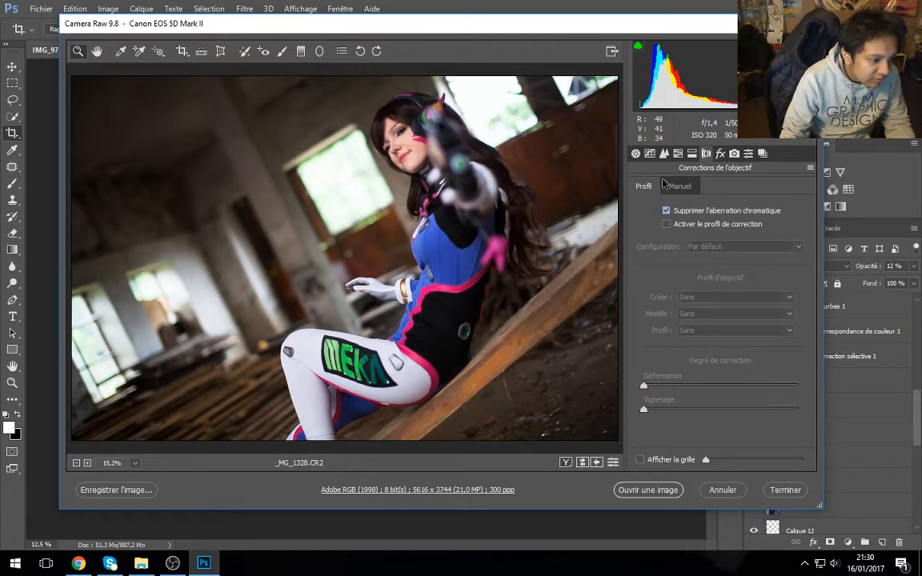
click(637, 154)
click(664, 154)
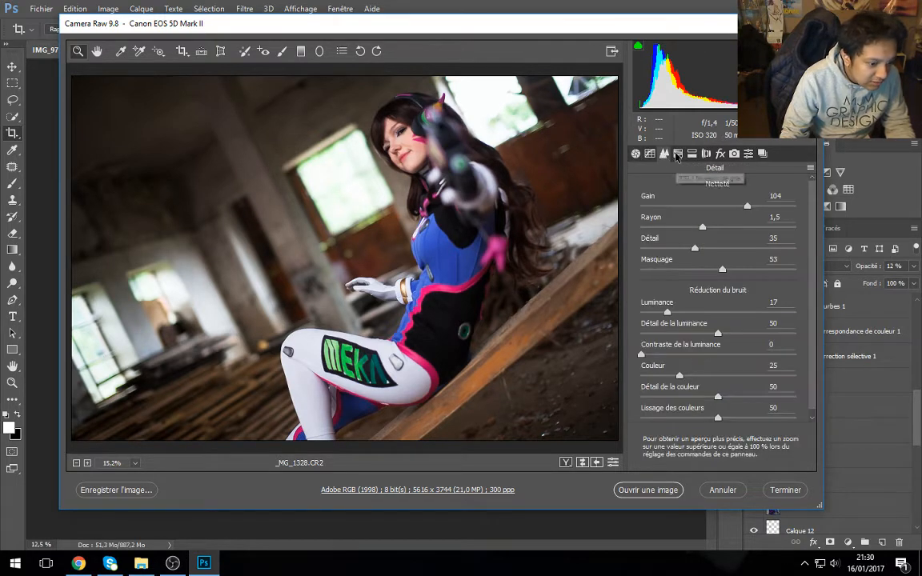
Step: Raise the luminance of Rouges to +28, Oranges to +8 and Jaunes to +33, and check the before/after comparison
click(691, 154)
drag(721, 255, 746, 297)
click(739, 208)
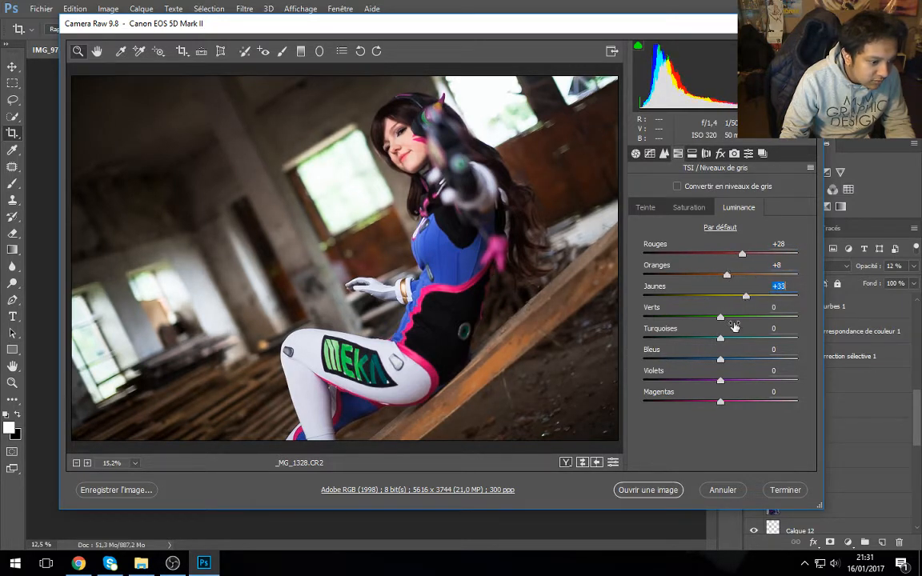
click(566, 463)
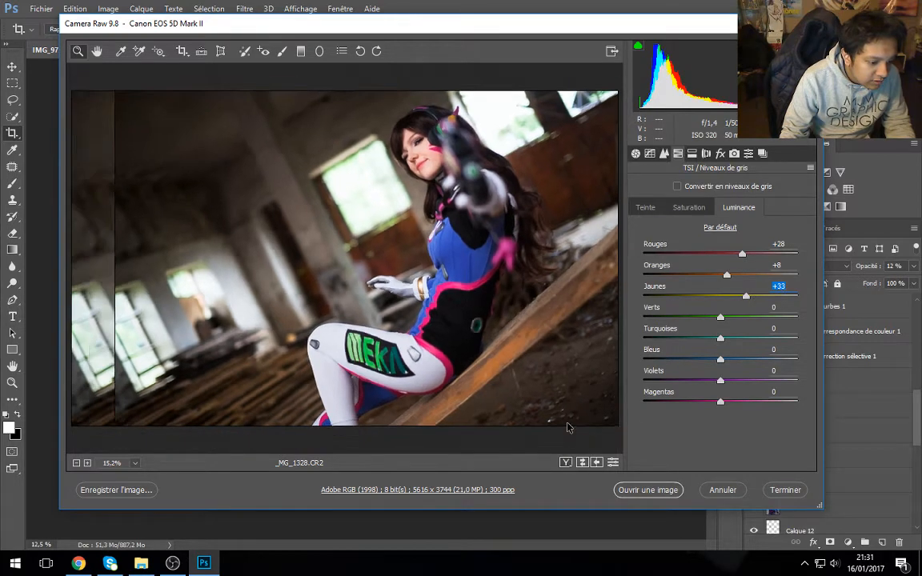
Step: Open the developed image in Photoshop, keeping the embedded Adobe RGB (1998) profile
click(650, 488)
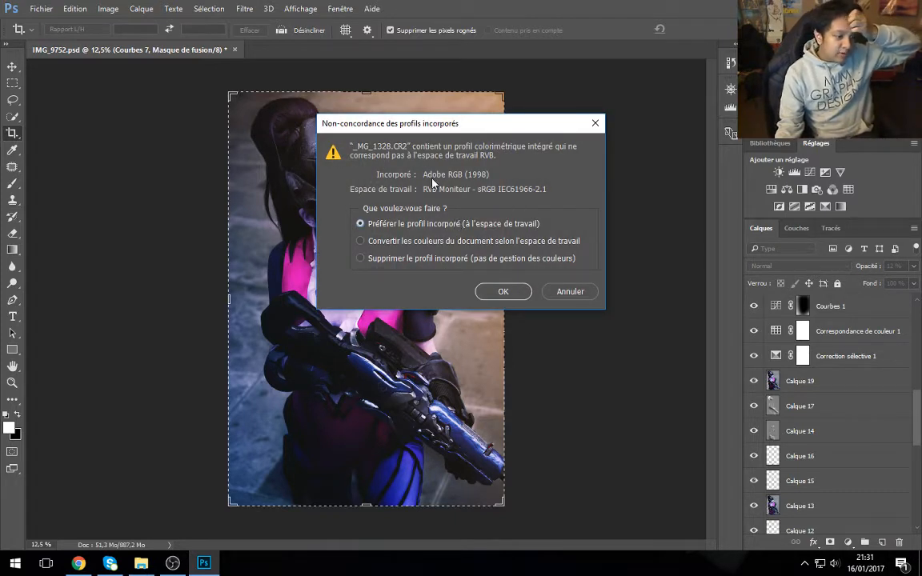
click(504, 293)
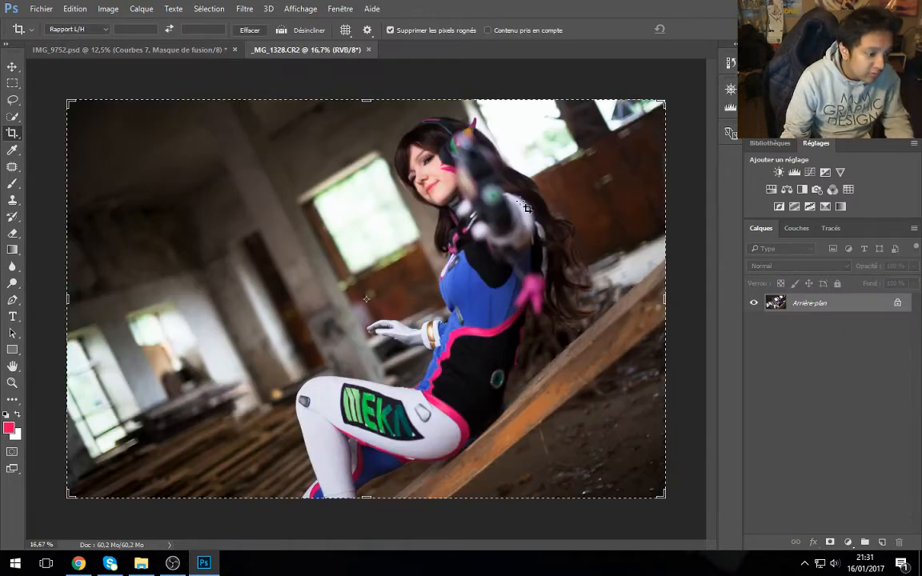
Step: Examine the sharpness of the model's face and costume up close, and return to a view of the whole photo
click(731, 91)
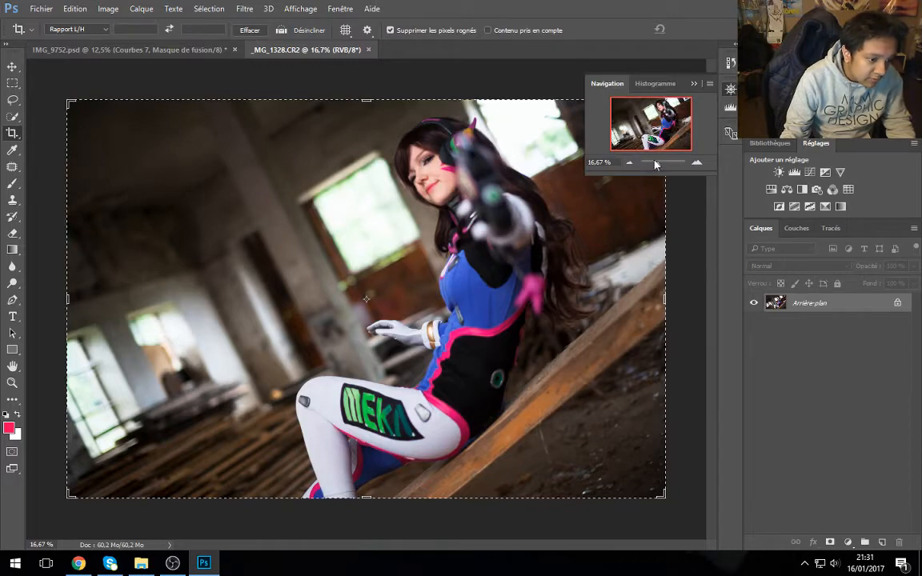
drag(655, 162, 658, 163)
drag(645, 129, 648, 124)
drag(658, 164, 663, 165)
drag(654, 123, 655, 105)
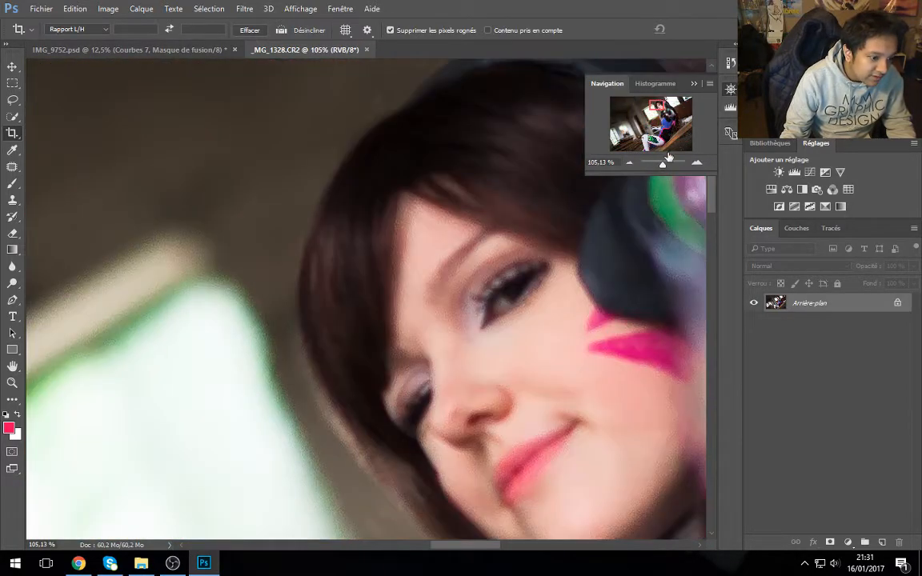
drag(664, 162, 660, 166)
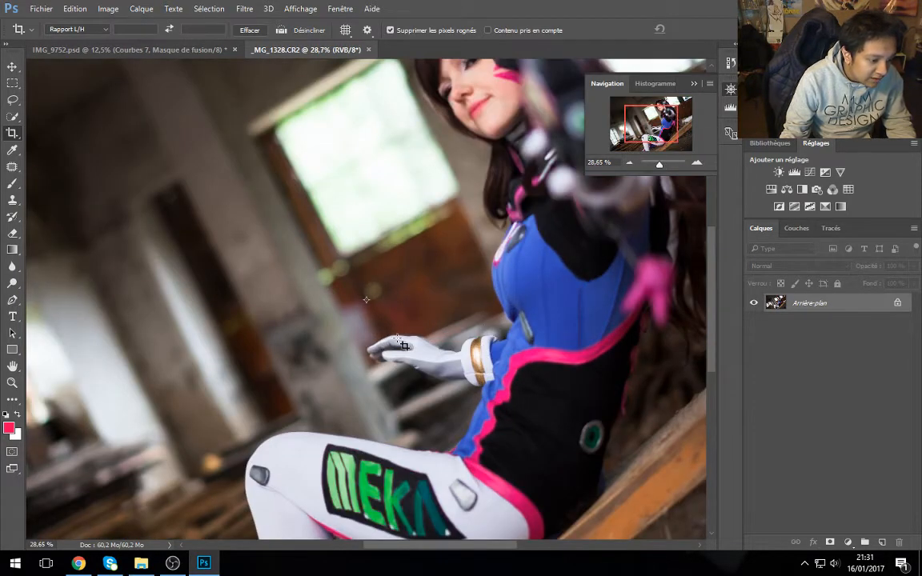
drag(660, 166, 657, 168)
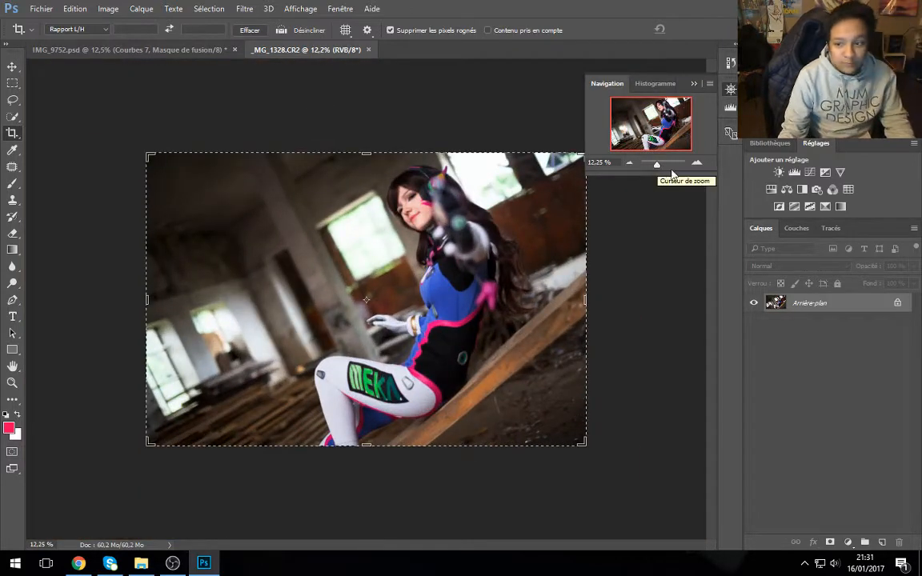
Step: Try a Passe-haut filter with a 2,6 pixel radius on a duplicate of Arrière-plan, cancel it and delete the duplicate layer
right_click(831, 303)
click(786, 330)
key(Return)
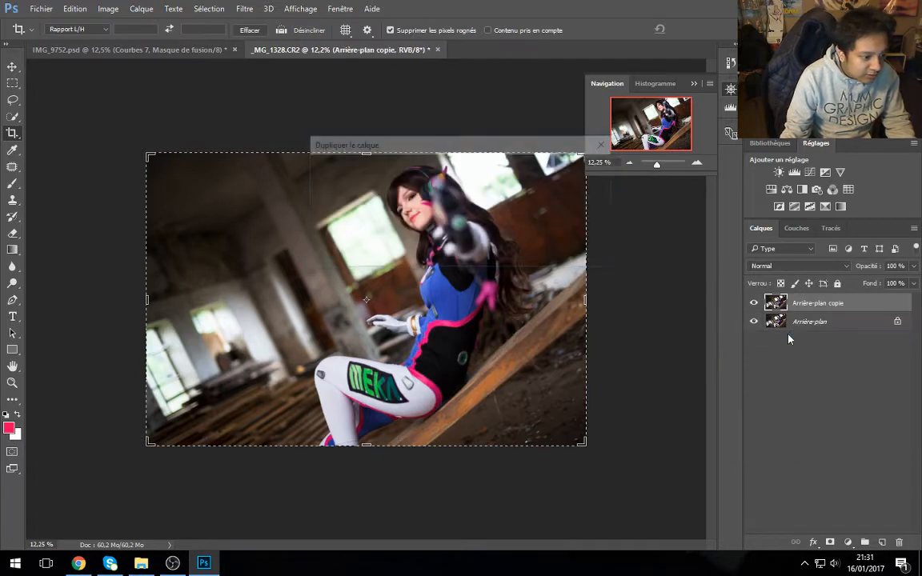
click(244, 8)
mouse_move(299, 260)
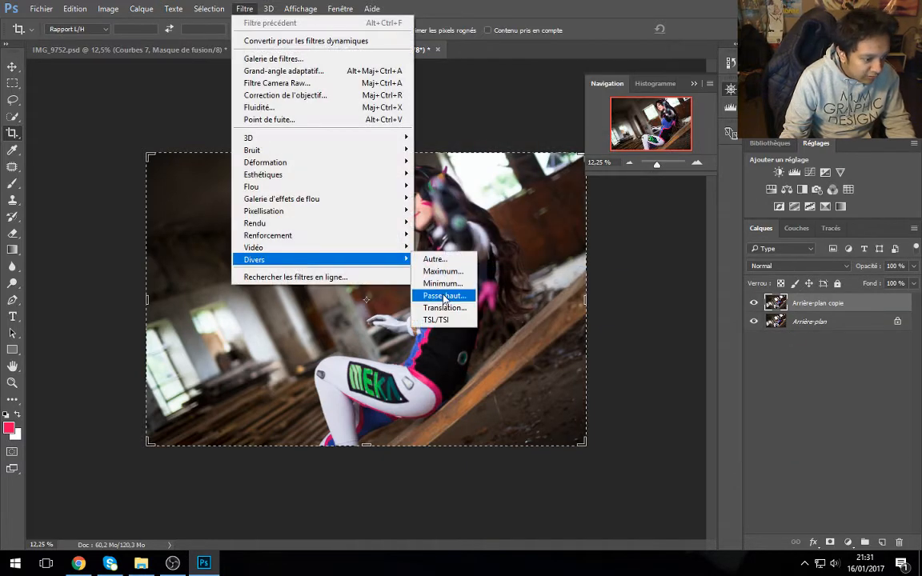
click(445, 296)
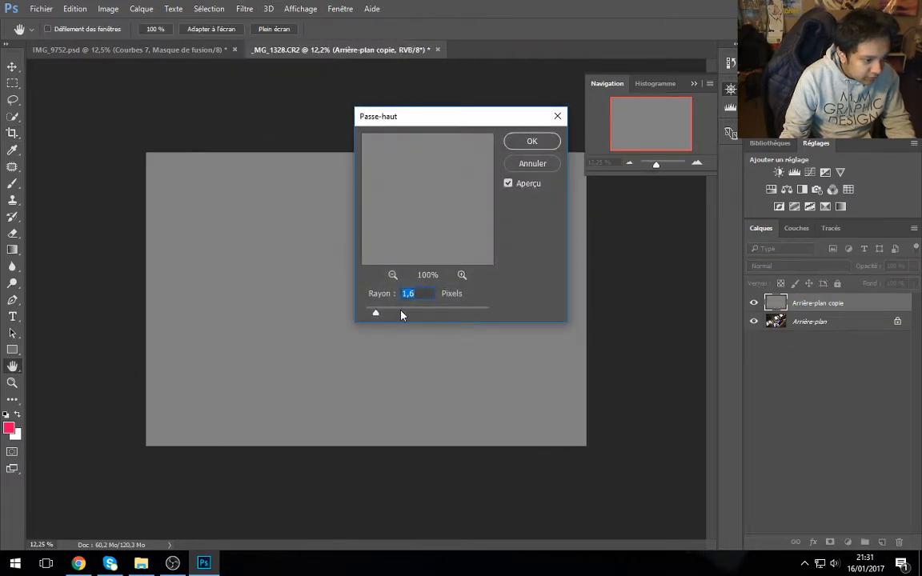
drag(430, 198, 420, 309)
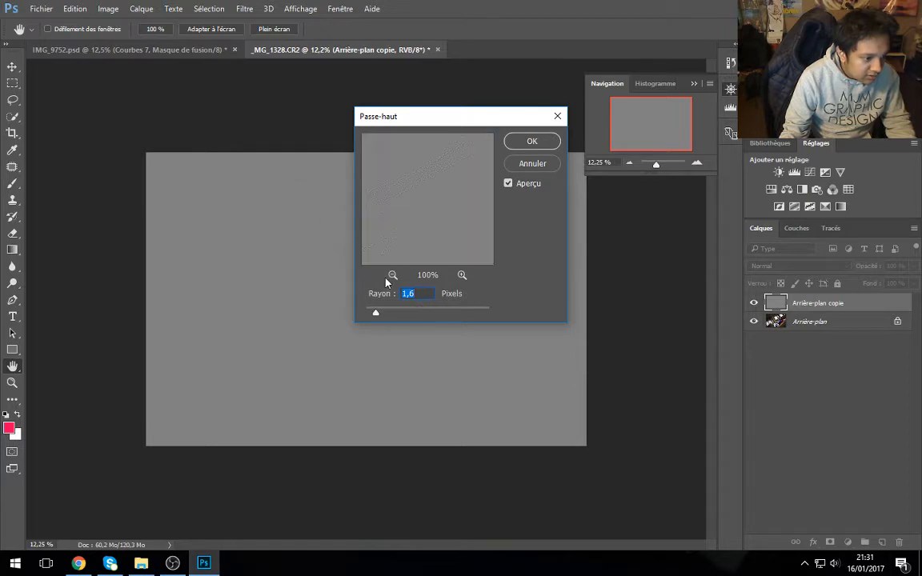
drag(452, 154, 384, 228)
drag(489, 136, 454, 292)
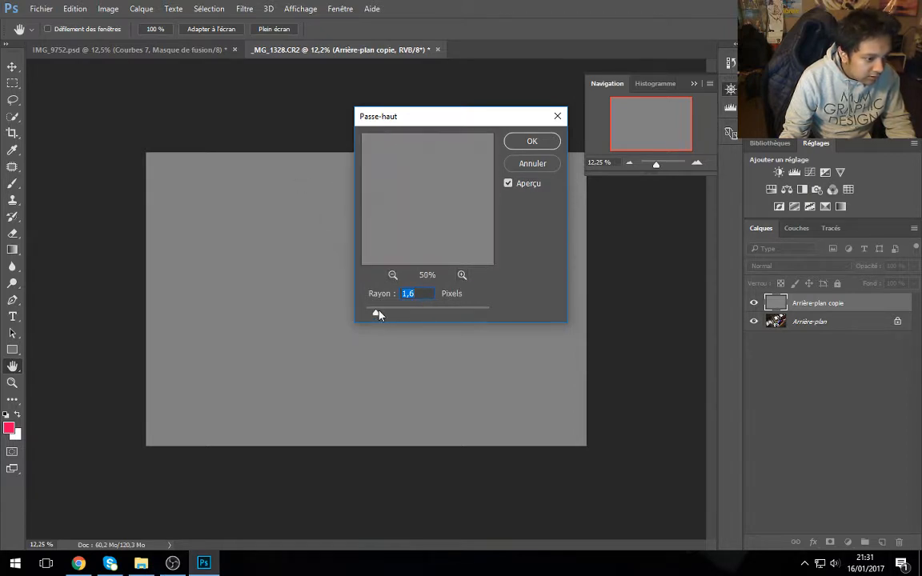
mouse_move(378, 313)
mouse_down()
mouse_move(407, 313)
mouse_move(392, 316)
mouse_up()
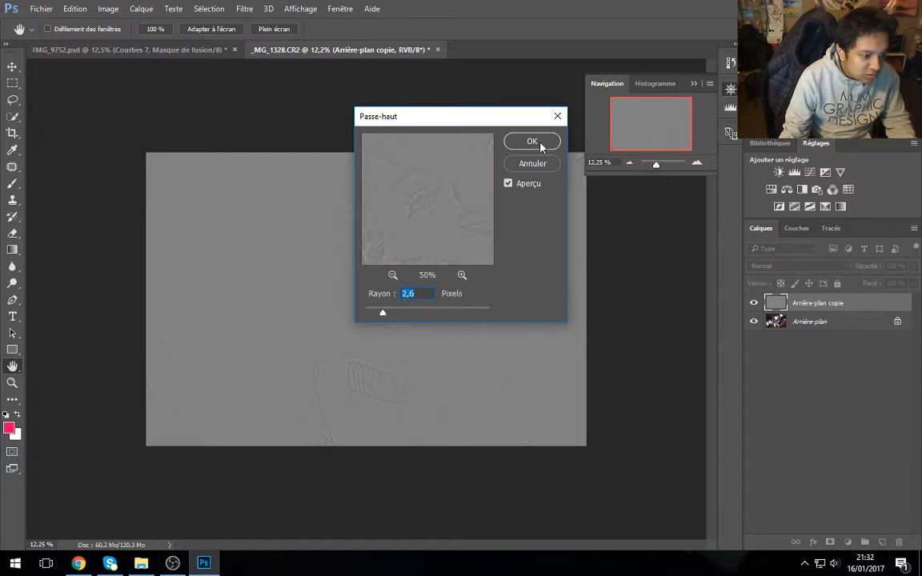
click(532, 164)
key(c)
key(Delete)
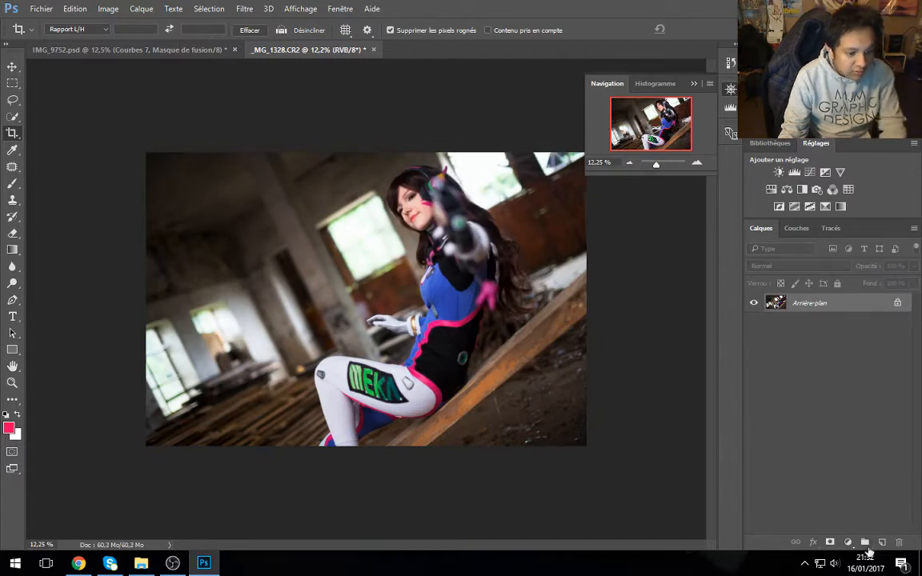
Step: Add an empty layer above Arrière-plan and set the Netteté tool to sample all layers
click(883, 544)
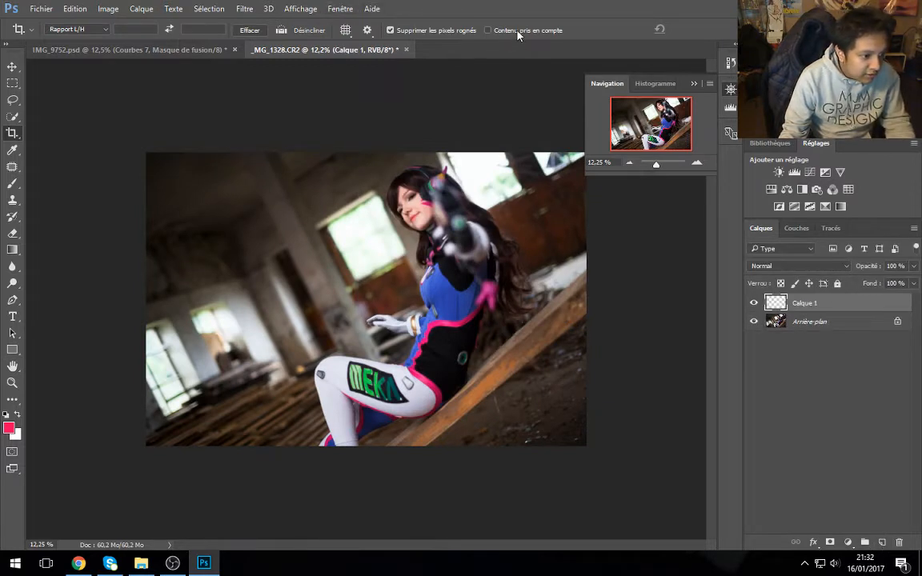
click(518, 31)
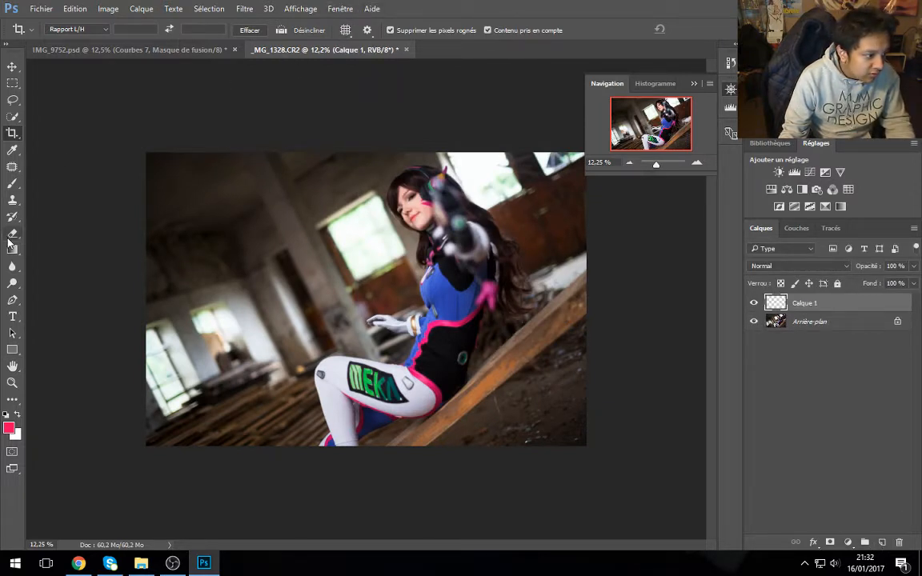
key(o)
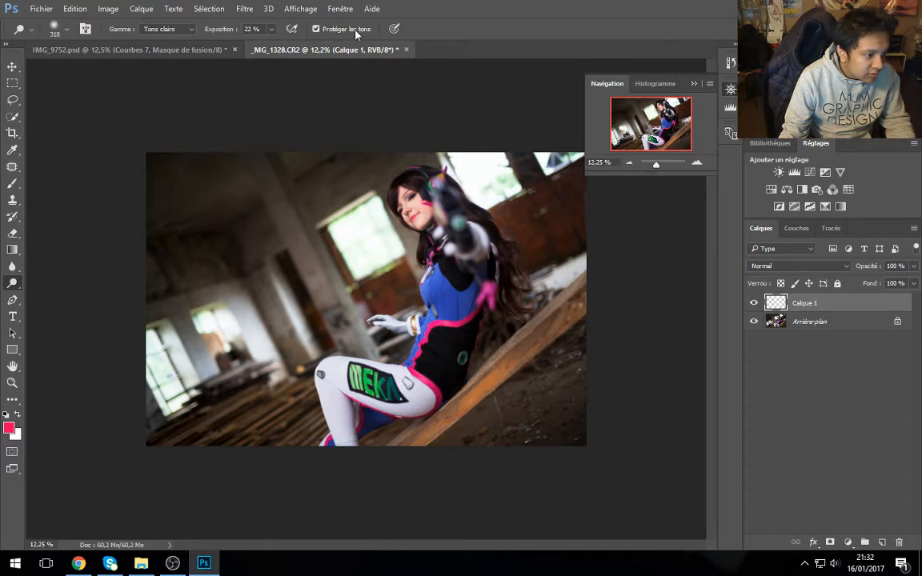
click(13, 268)
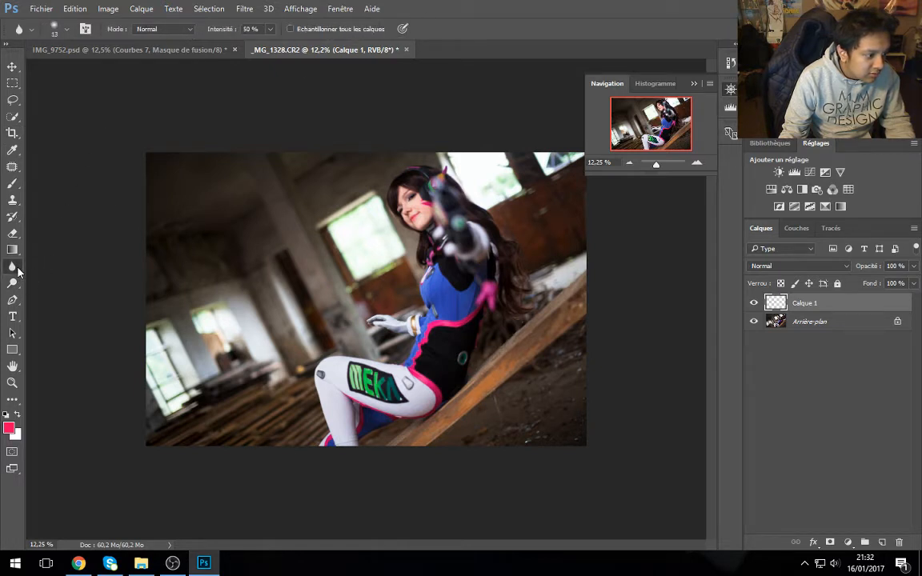
right_click(13, 267)
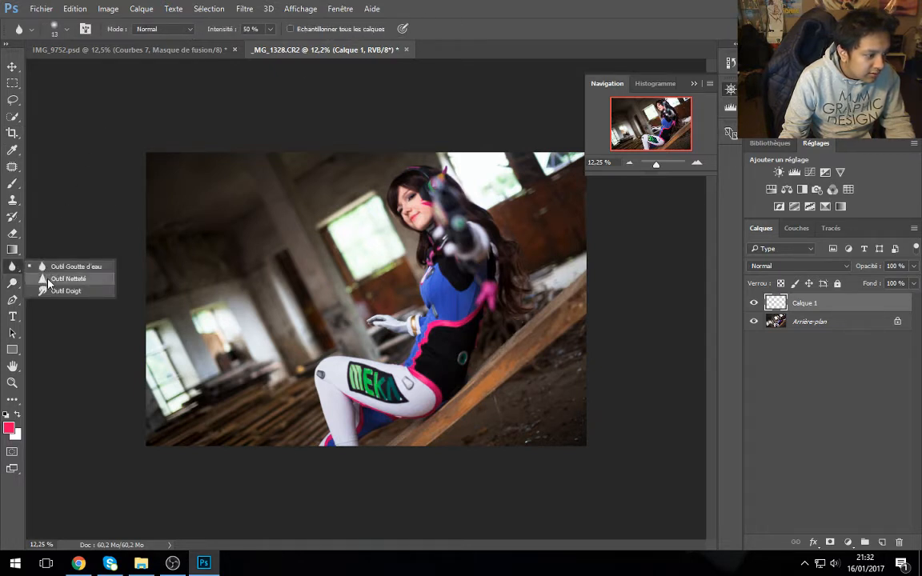
click(64, 278)
click(351, 30)
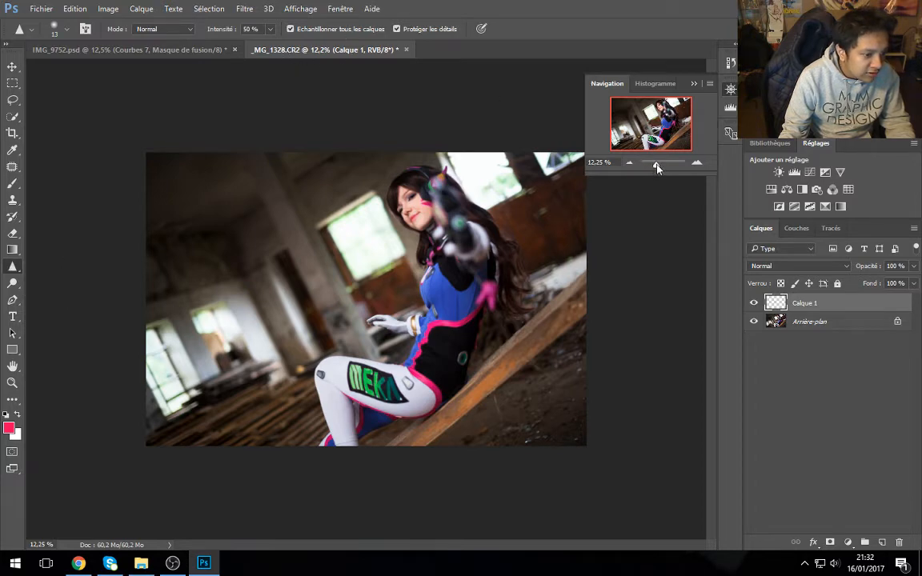
Step: Sharpen the model's eye area on Calque 1 with a 47 px Netteté brush at 50 % intensity
drag(656, 167, 661, 168)
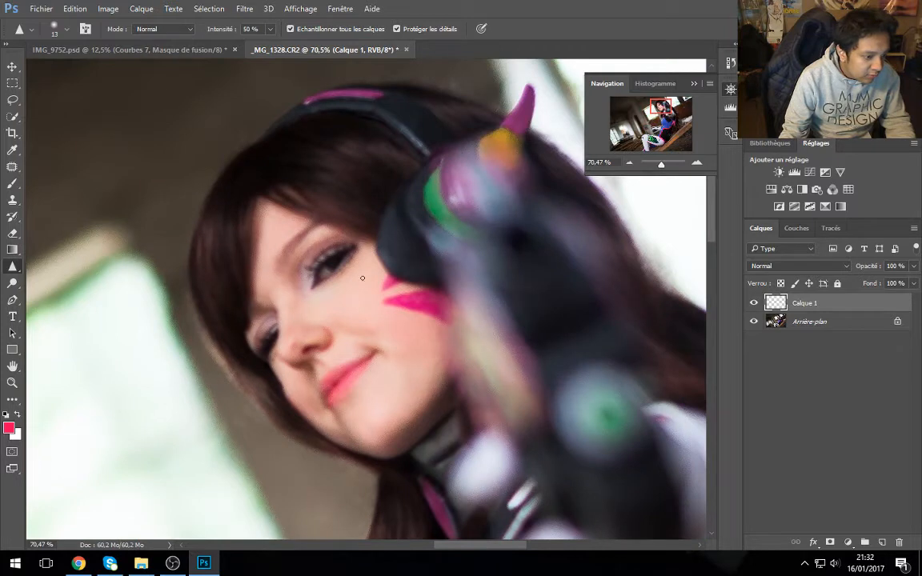
click(67, 29)
click(91, 70)
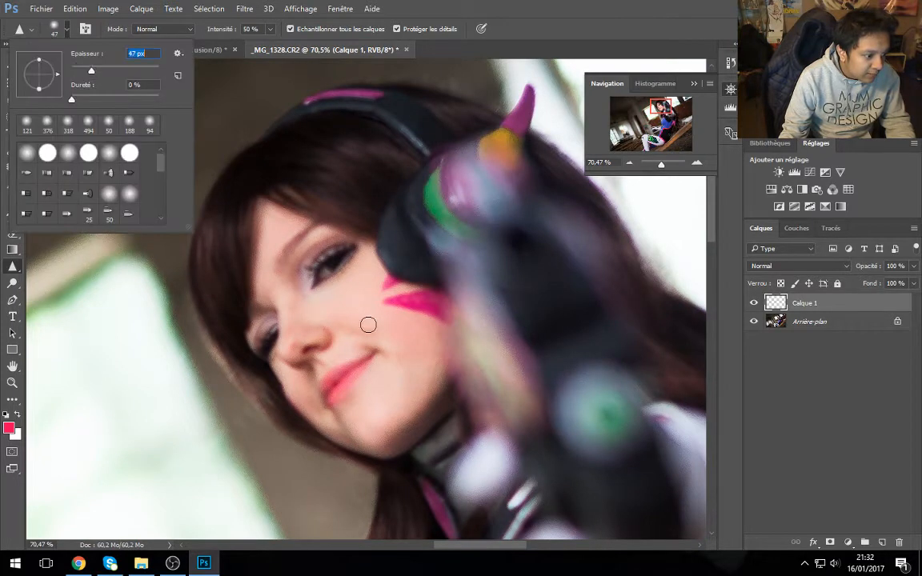
drag(314, 283, 309, 265)
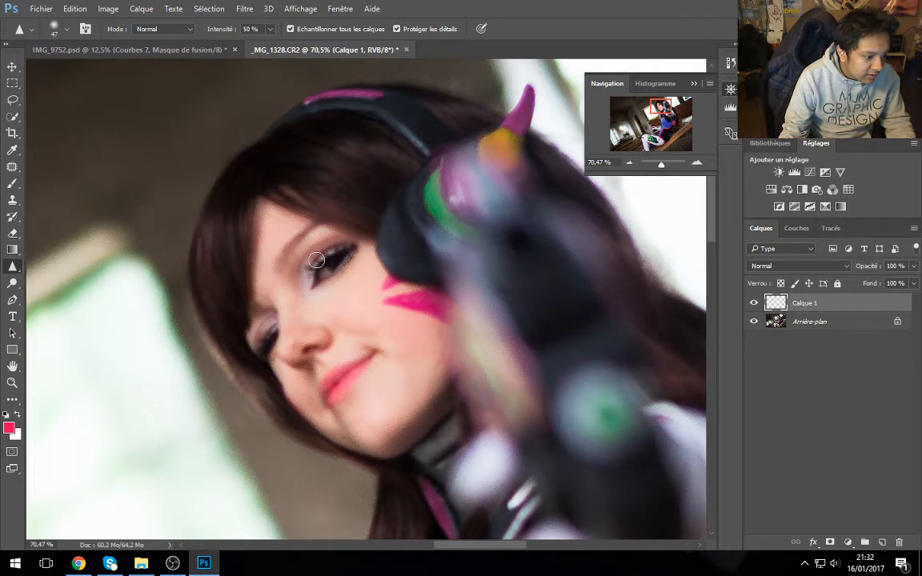
drag(316, 260, 311, 275)
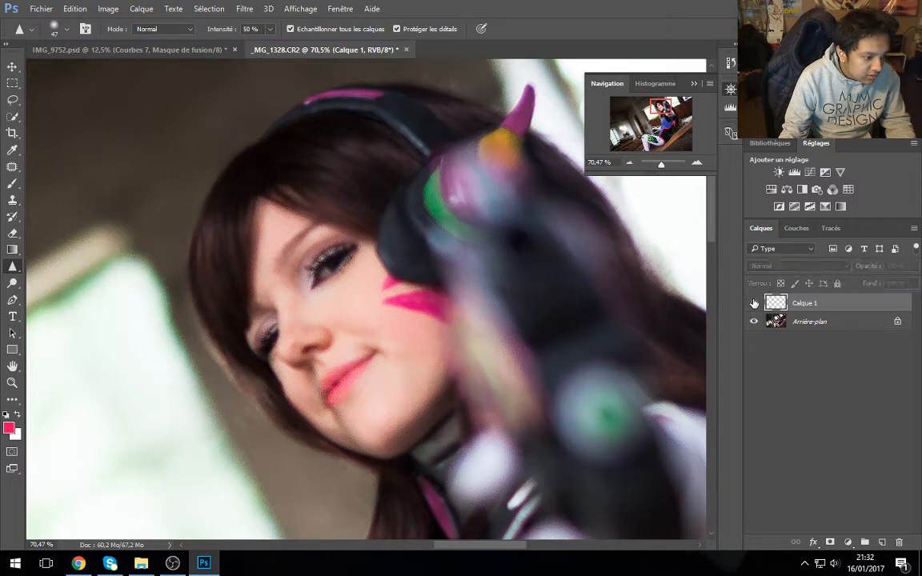
Step: Sharpen the model's hair and the costume near her collar with a 174 px Netteté brush
drag(661, 168, 659, 166)
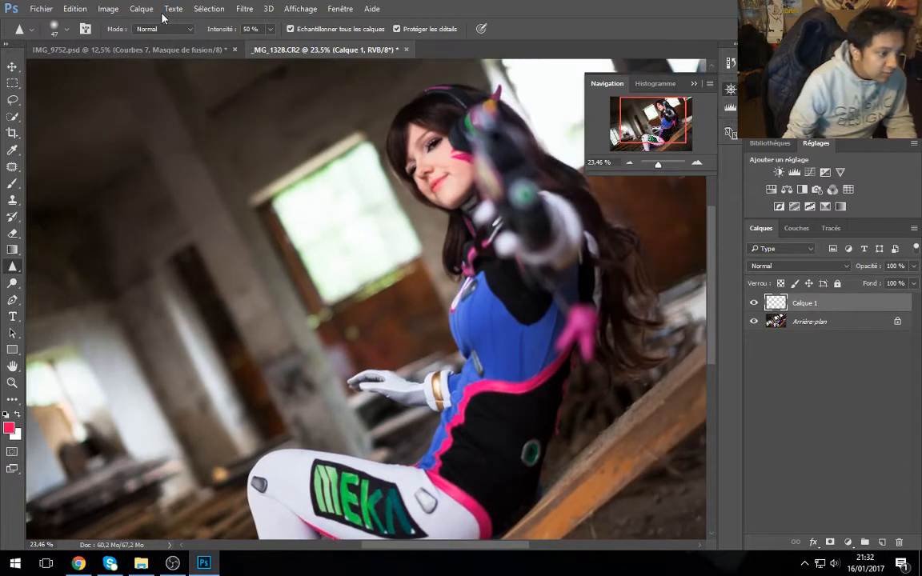
click(55, 29)
click(132, 69)
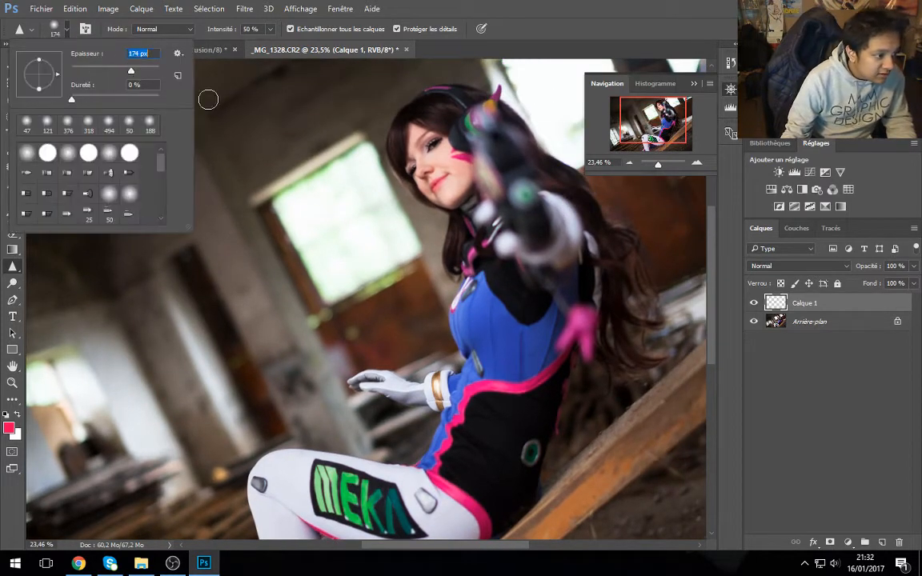
click(426, 95)
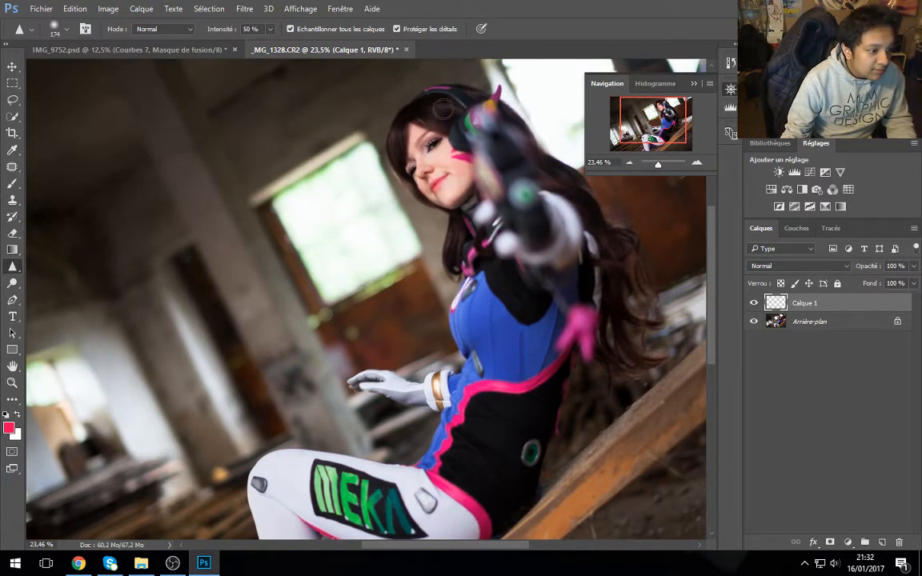
drag(465, 233, 462, 260)
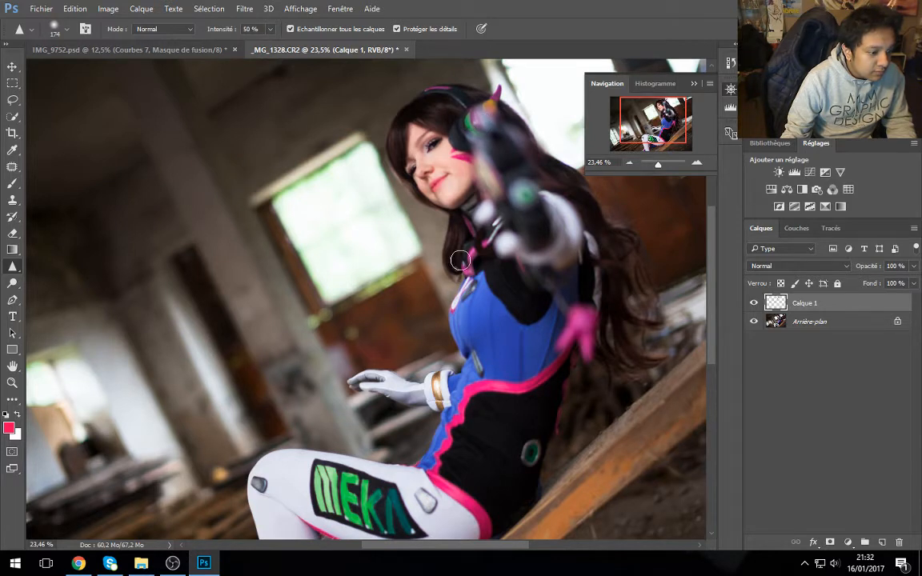
Step: Compare the photo with and without the sharpening on Calque 1, leaving the layer visible
click(754, 307)
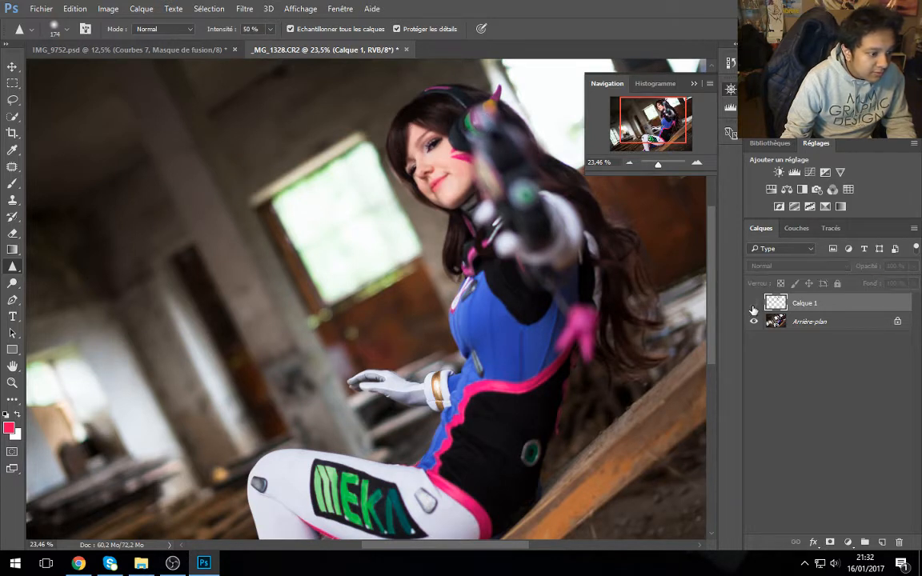
click(754, 306)
click(754, 306)
click(754, 304)
click(754, 305)
click(754, 304)
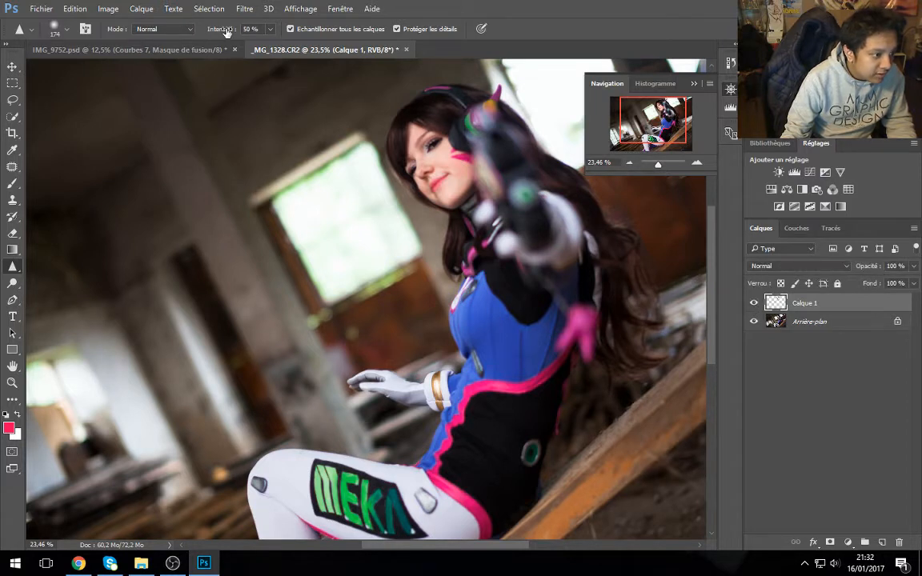
Step: Set the Netteté tool's intensity to 100 % and add an empty layer above Calque 1
drag(227, 31, 373, 100)
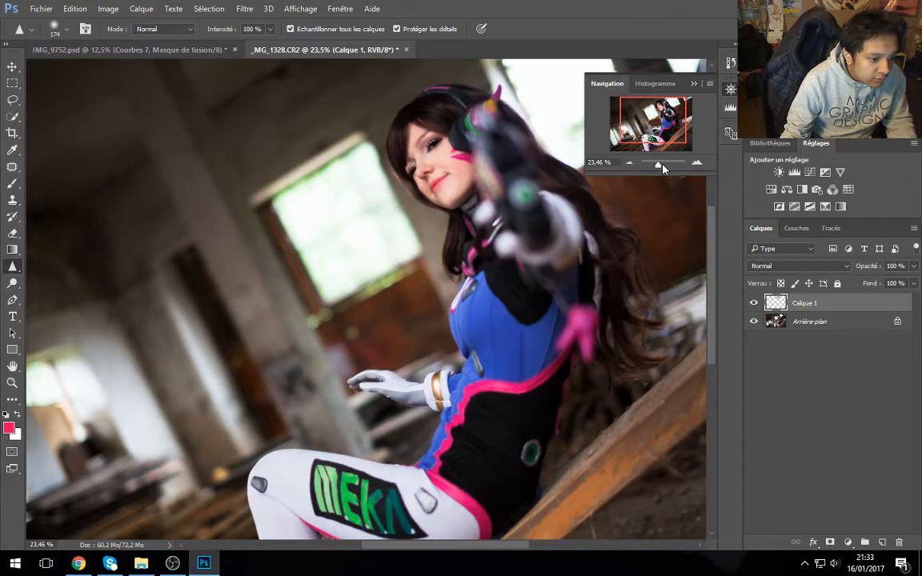
drag(663, 168, 665, 168)
click(653, 108)
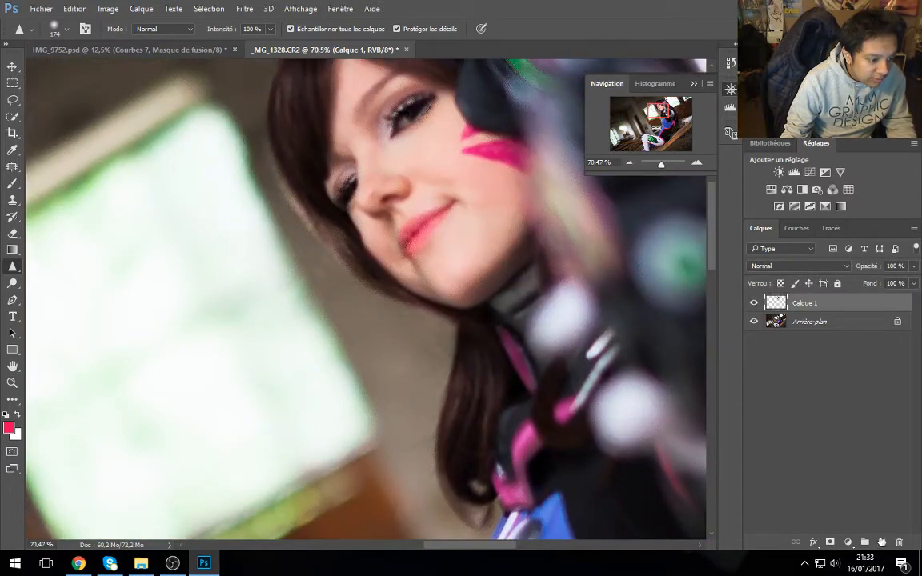
click(882, 542)
Step: Clone clean skin over the cheek area beside the nose on Calque 2 with a 92 px Clone Stamp
key(s)
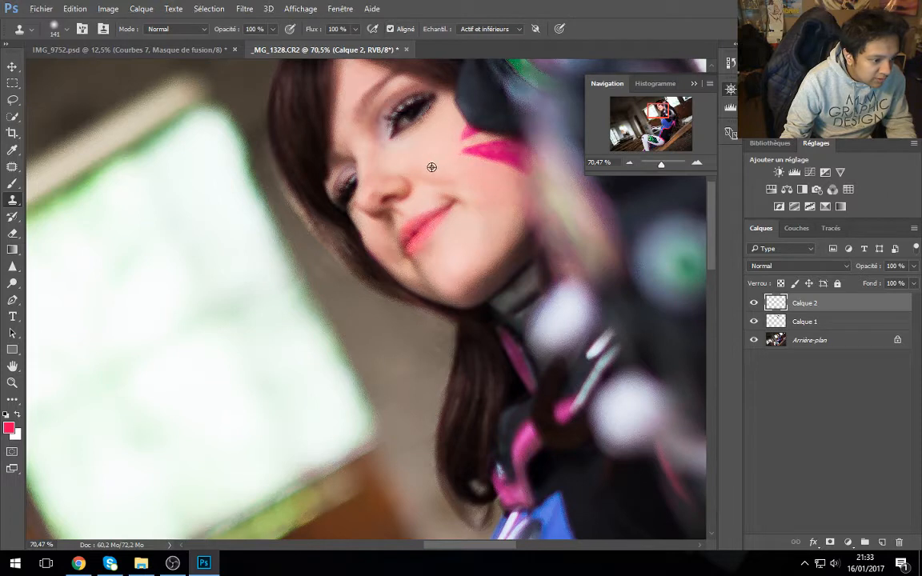
click(56, 29)
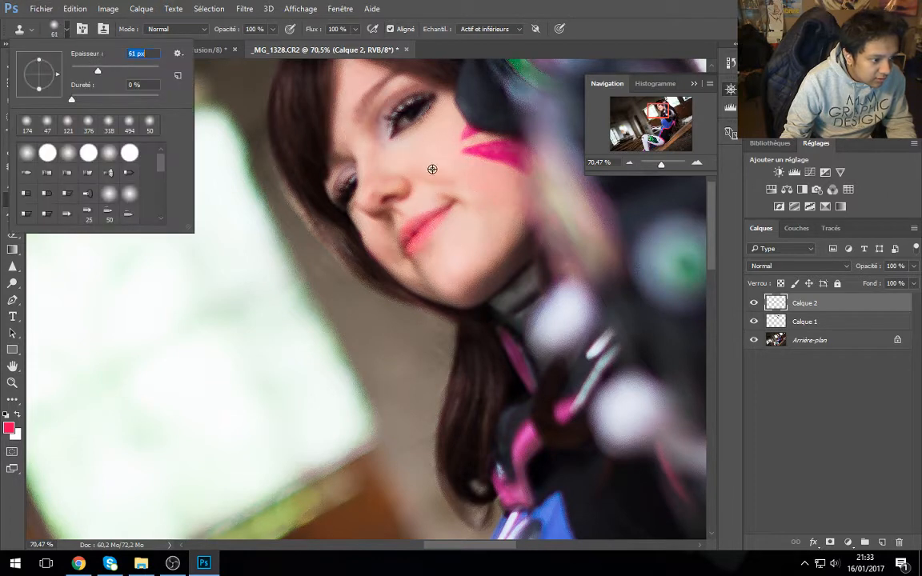
key(Return)
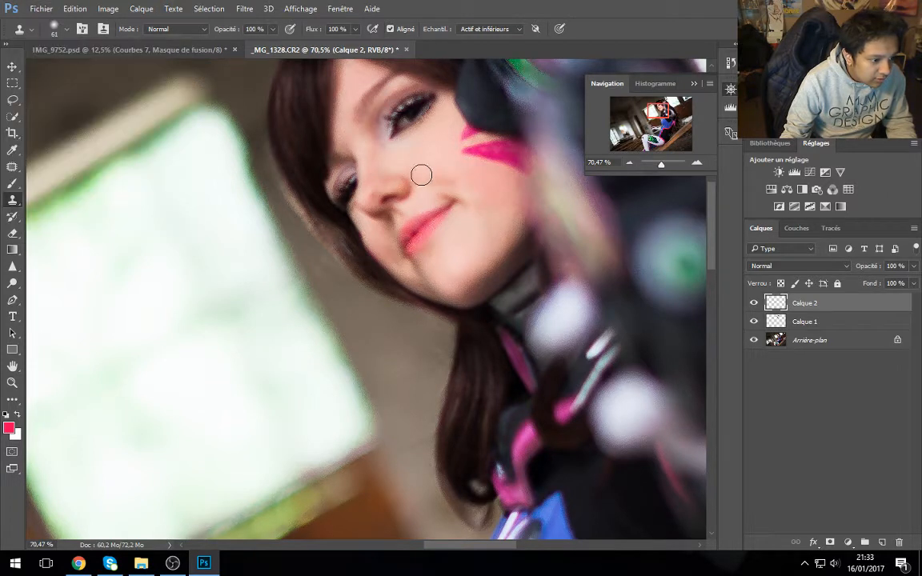
click(68, 31)
key(Return)
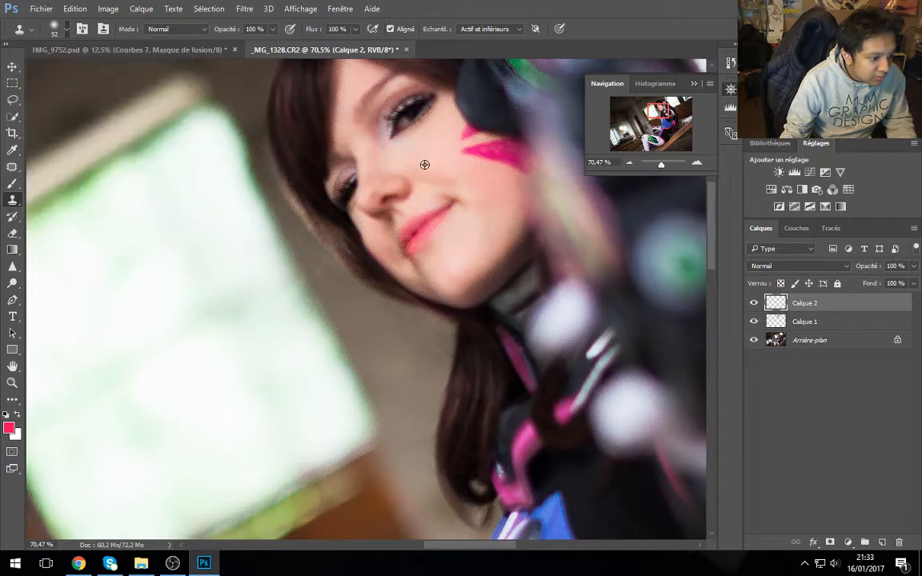
alt+click(437, 153)
click(429, 180)
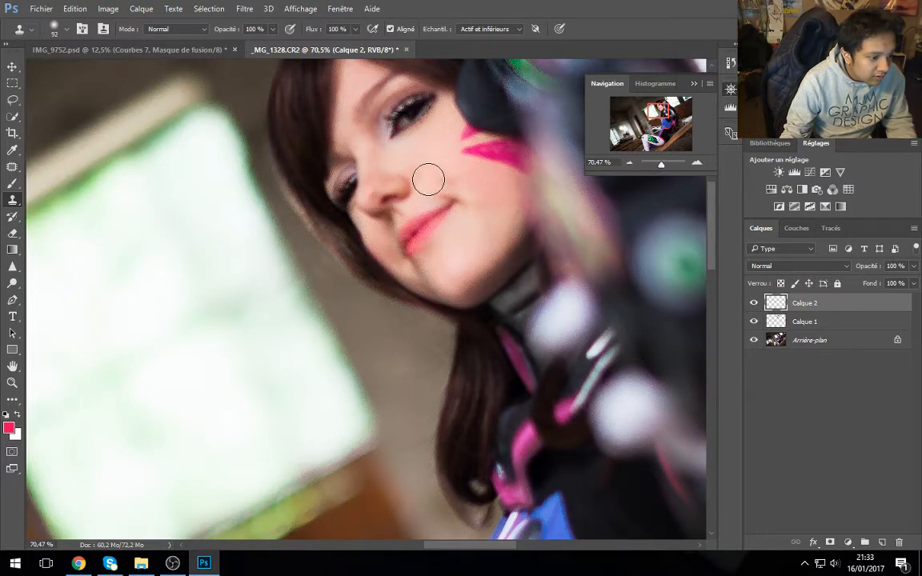
click(420, 170)
alt+click(427, 165)
click(412, 165)
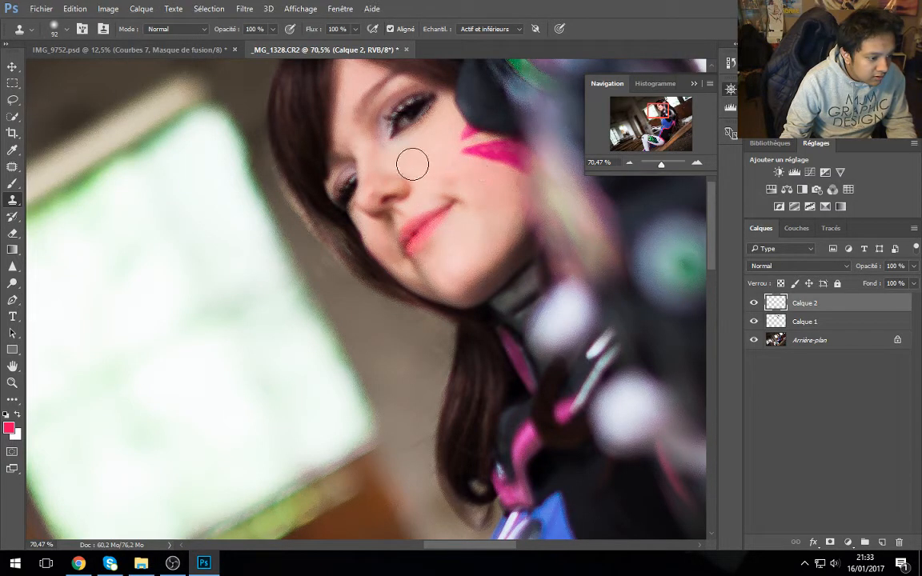
Step: Even out the cheek skin above the corner of the mouth using nearby cloned skin
alt+click(440, 181)
click(451, 183)
alt+click(429, 162)
click(446, 175)
Step: Retouch the skin around the smiling corner of the mouth and below the lower lip with cloned samples
alt+click(486, 216)
click(476, 213)
alt+click(468, 228)
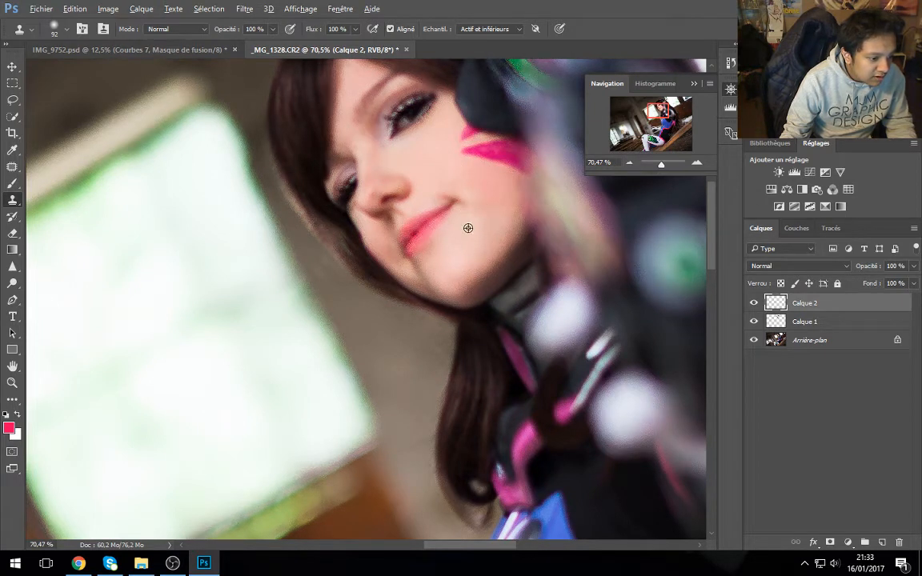
click(475, 216)
click(469, 208)
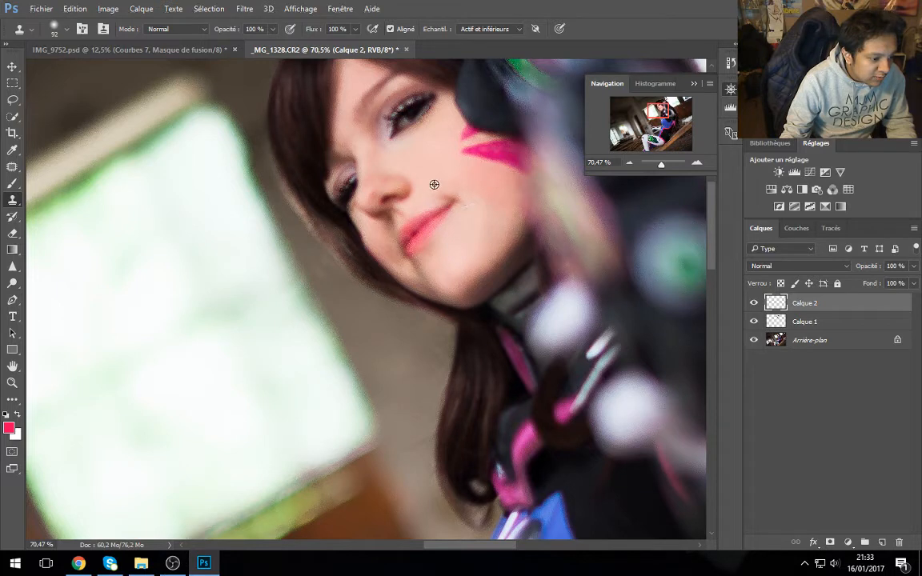
click(449, 194)
alt+click(429, 269)
click(421, 270)
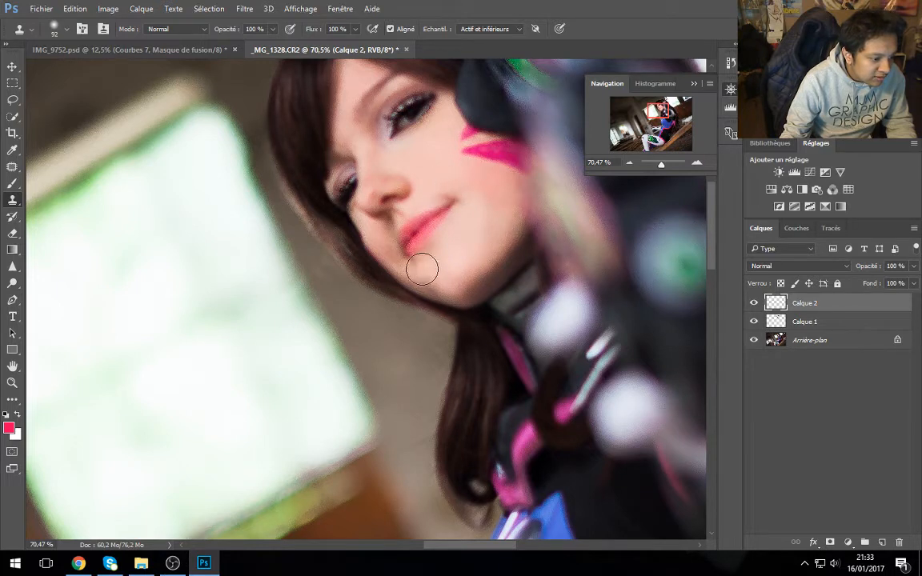
Step: Try to patch the dark area below the lower lip on a merged copy of all visible layers
click(11, 168)
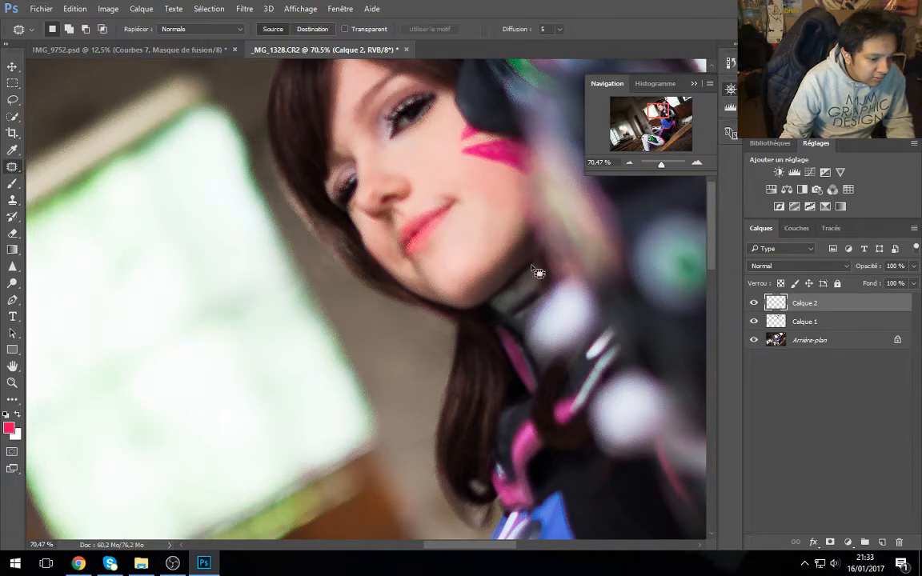
key(ctrl+shift+alt+e)
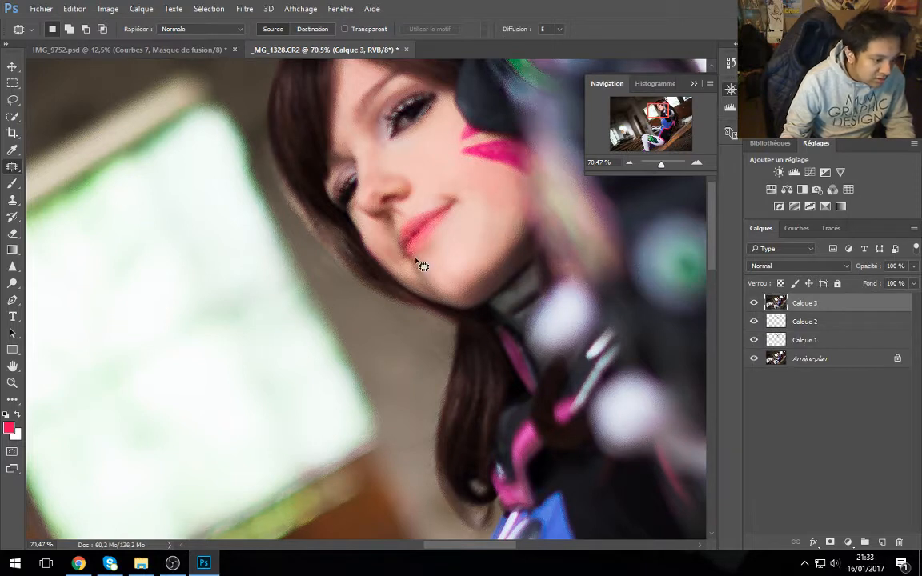
mouse_move(417, 279)
mouse_down()
mouse_move(435, 273)
mouse_move(427, 260)
mouse_move(458, 266)
mouse_up()
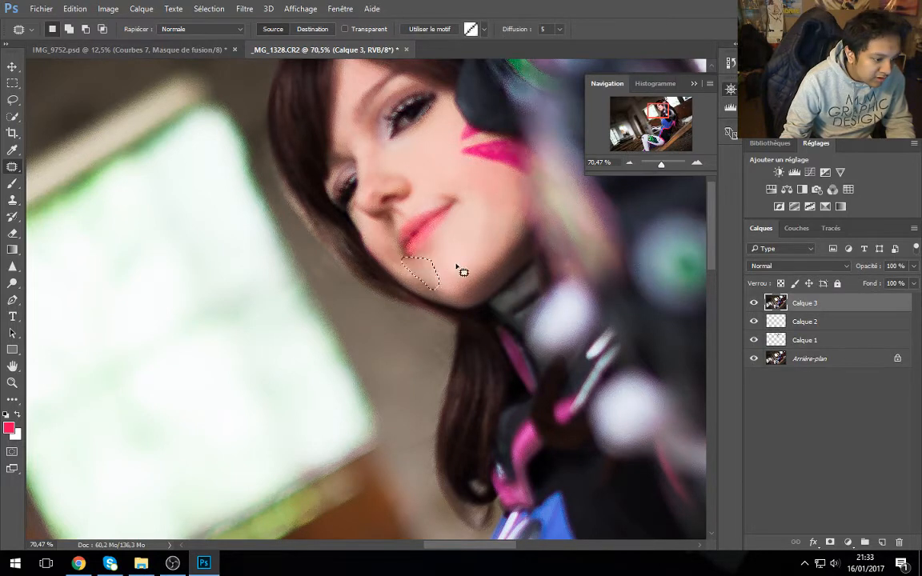
key(ctrl+d)
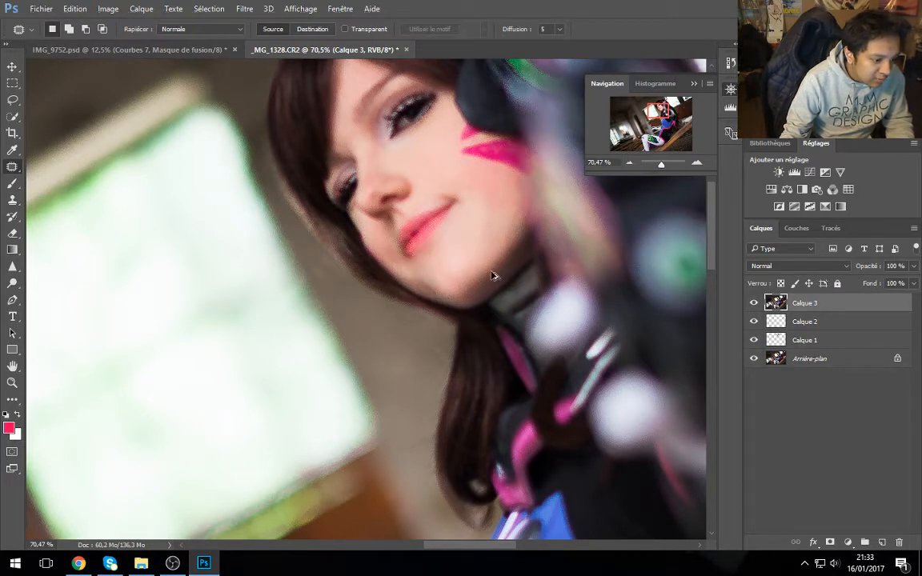
Step: Undo the chin patch and delete the merged layer Calque 3
key(ctrl+alt+shift+a)
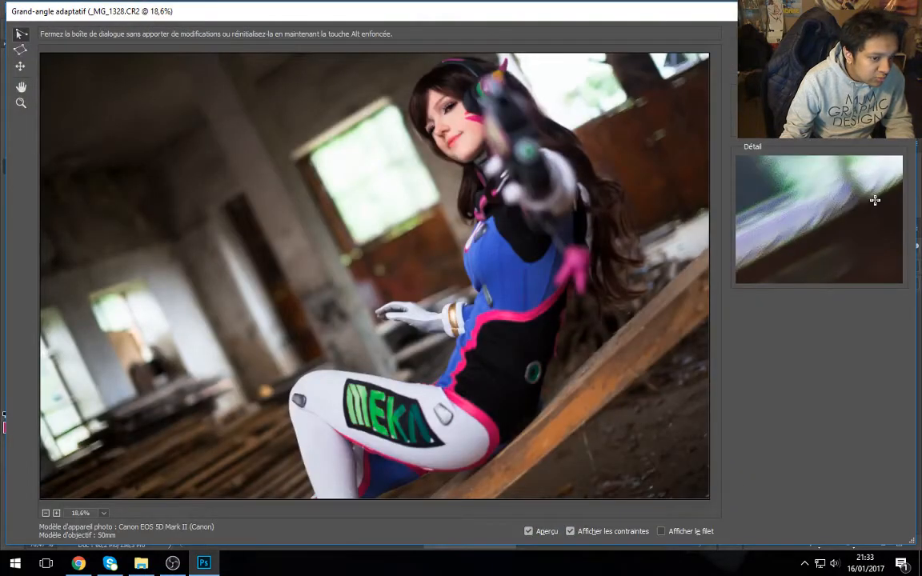
click(869, 58)
click(75, 9)
click(84, 47)
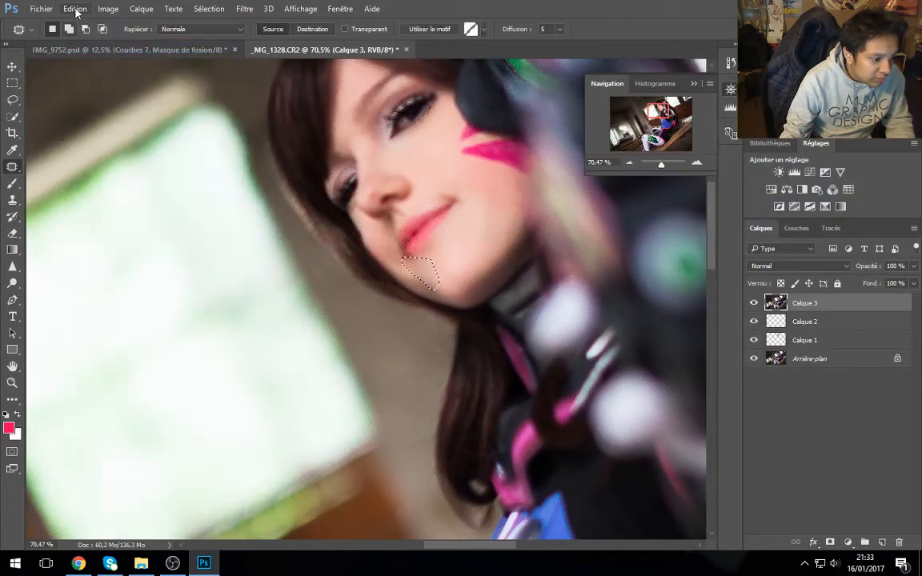
click(75, 9)
click(80, 47)
click(75, 9)
click(78, 48)
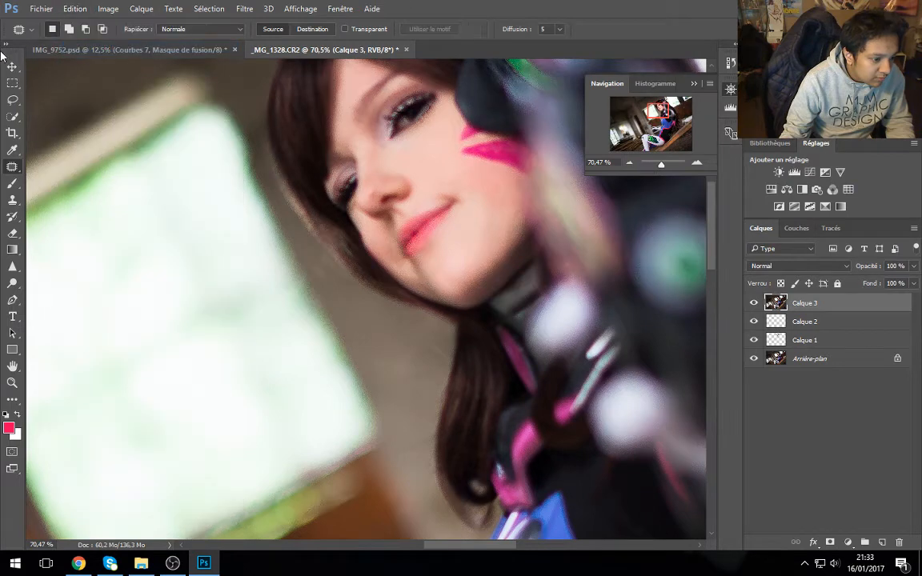
click(11, 67)
key(Delete)
Step: Clone chin skin over the dark mark below the lower lip on Calque 2 with a 70 px Clone Stamp
click(12, 201)
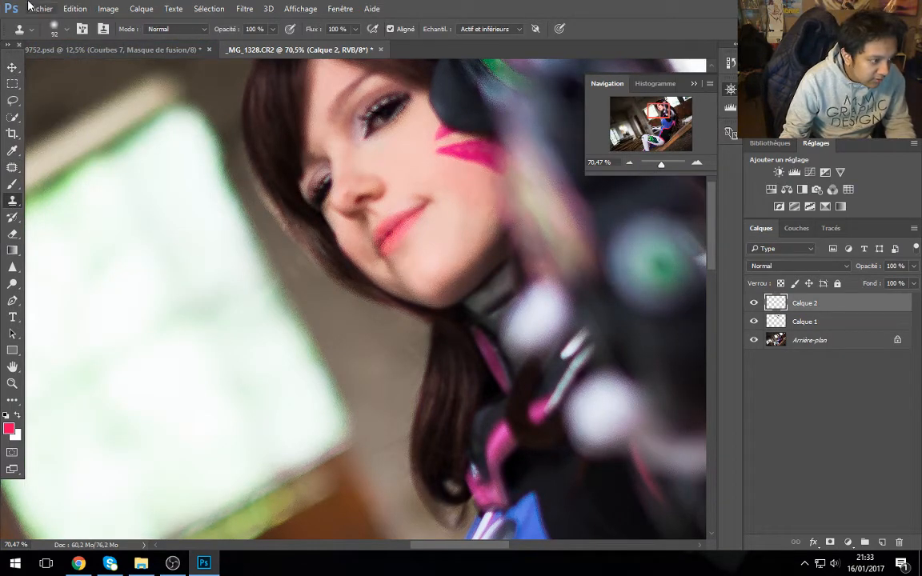
click(63, 31)
drag(102, 68, 102, 67)
alt+click(375, 273)
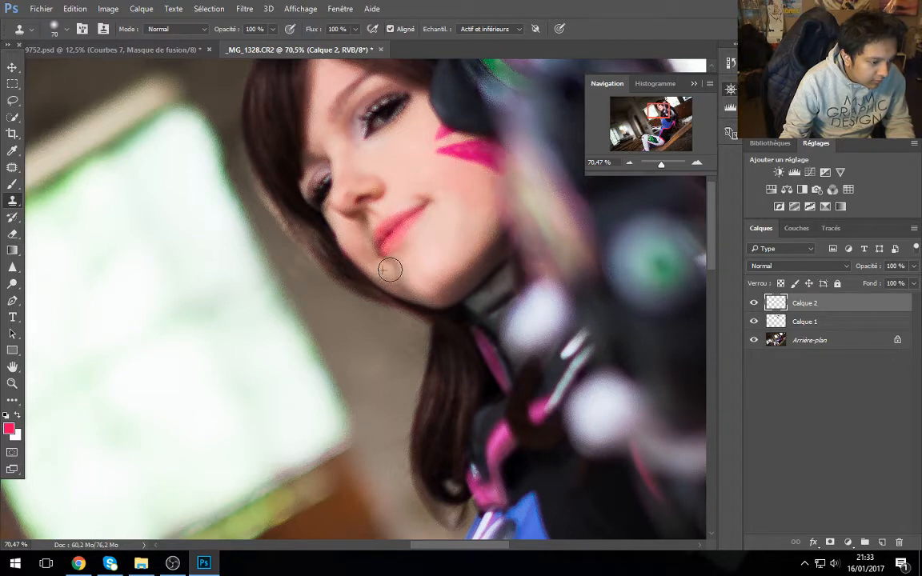
alt+click(398, 270)
click(393, 270)
alt+click(404, 272)
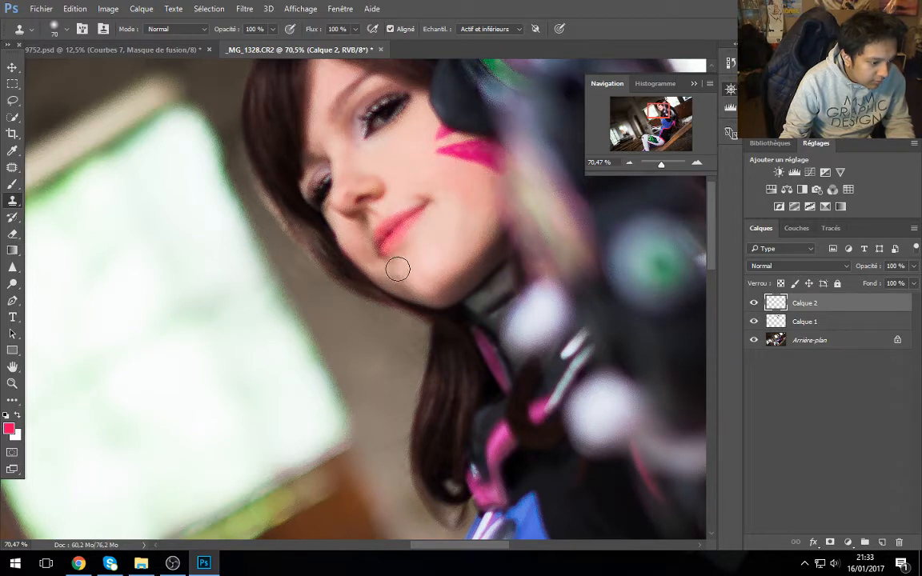
Step: Soften the remaining shadow between the lower lip and the chin with further cloned skin samples
alt+click(395, 272)
click(395, 268)
alt+click(410, 284)
click(407, 283)
alt+click(407, 286)
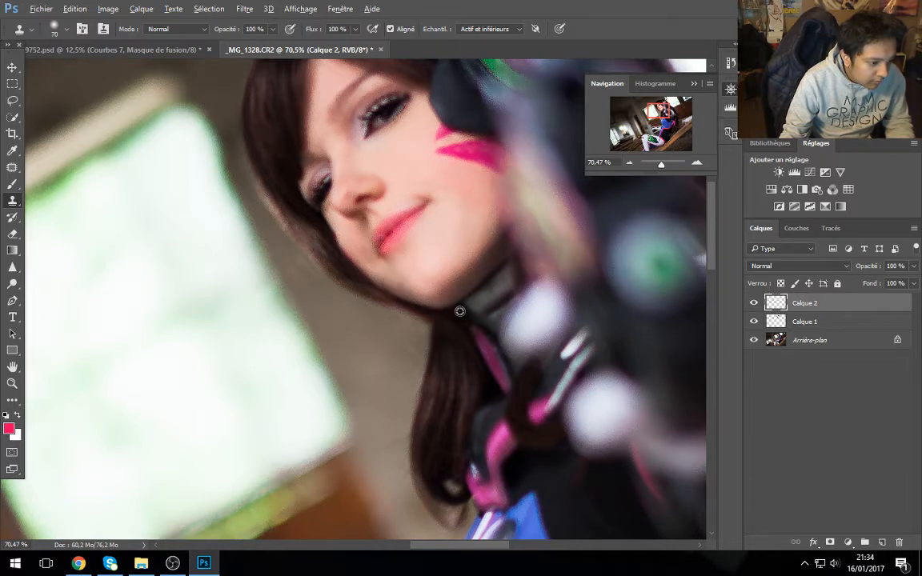
alt+click(392, 272)
click(394, 268)
click(356, 240)
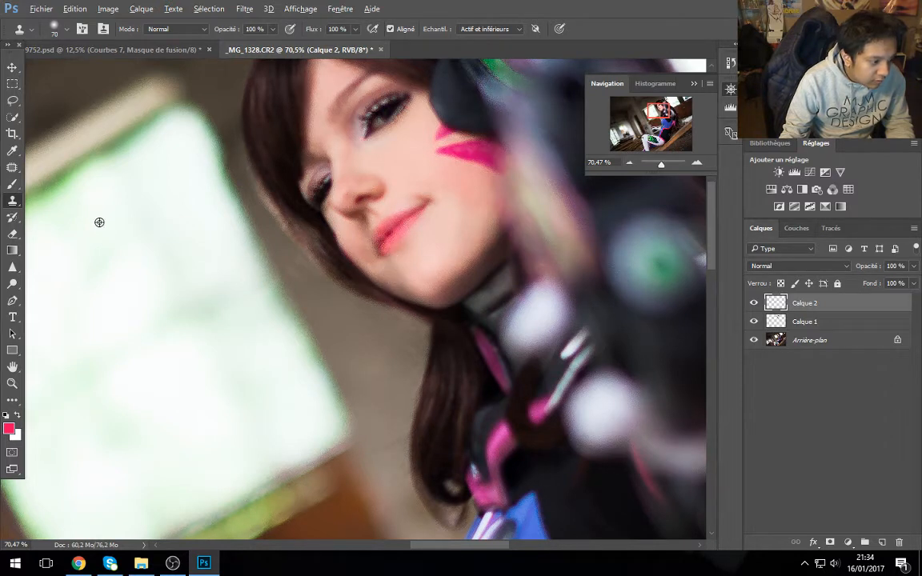
Step: Smooth the middle of the chin and the nearby jaw edge using lighter skin as the clone source
right_click(16, 204)
alt+click(418, 262)
click(399, 267)
alt+click(412, 262)
click(408, 256)
click(414, 282)
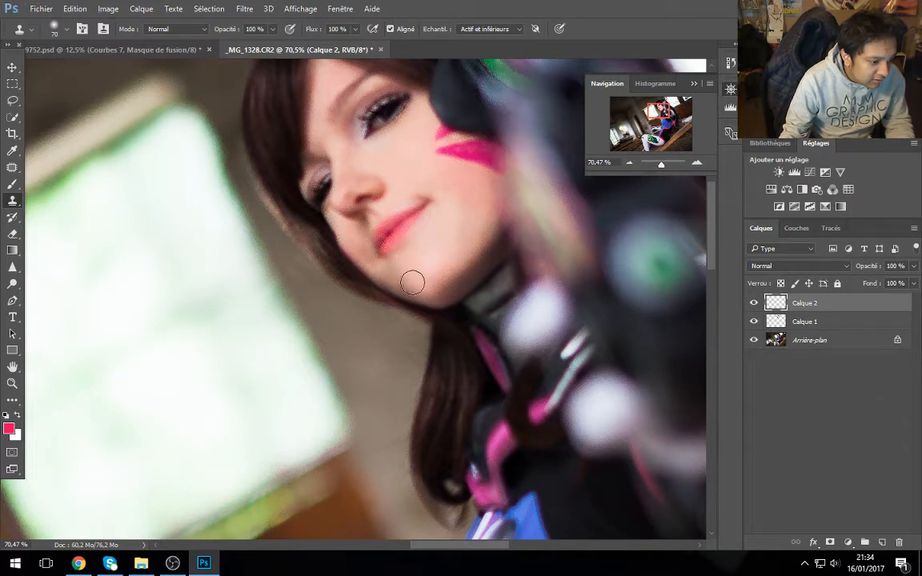
alt+click(367, 261)
click(376, 262)
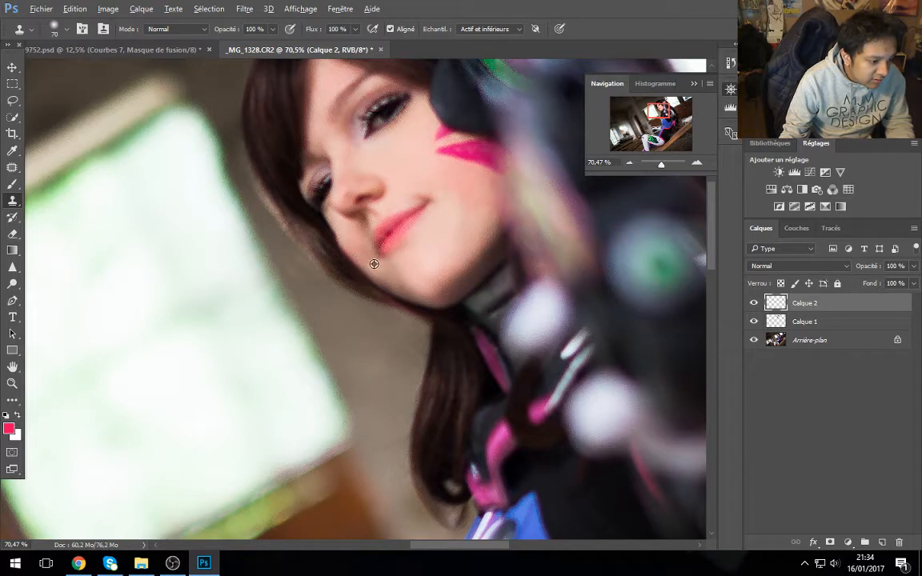
Step: Clone skin along the jaw edge and up to the cheek beside the far corner of the mouth
alt+click(380, 275)
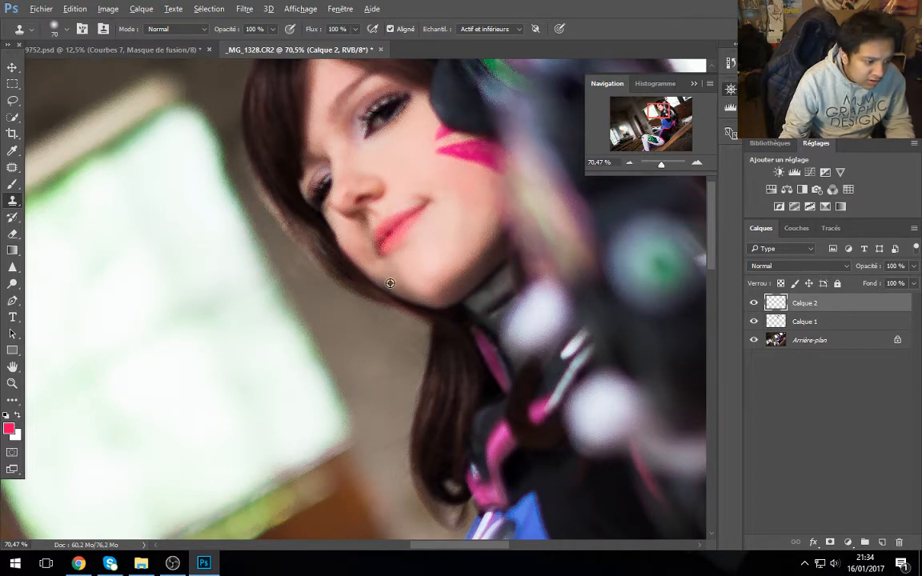
alt+click(387, 274)
click(381, 268)
click(370, 264)
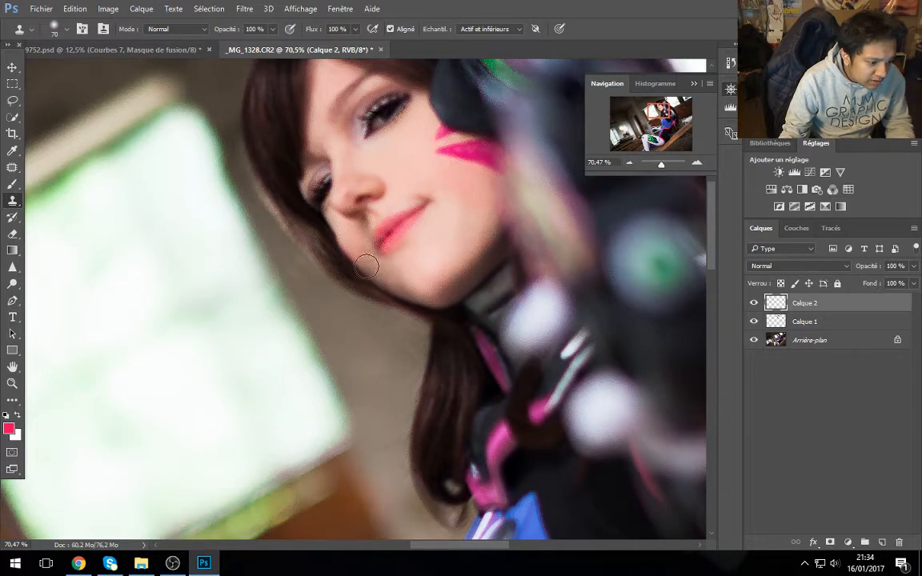
alt+click(358, 242)
click(365, 248)
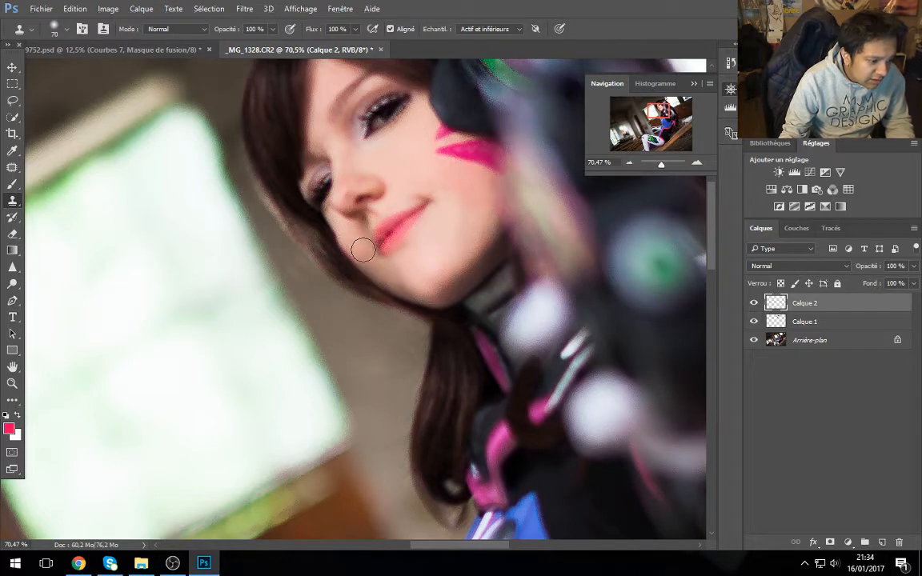
alt+click(348, 241)
key(shift+alt+z)
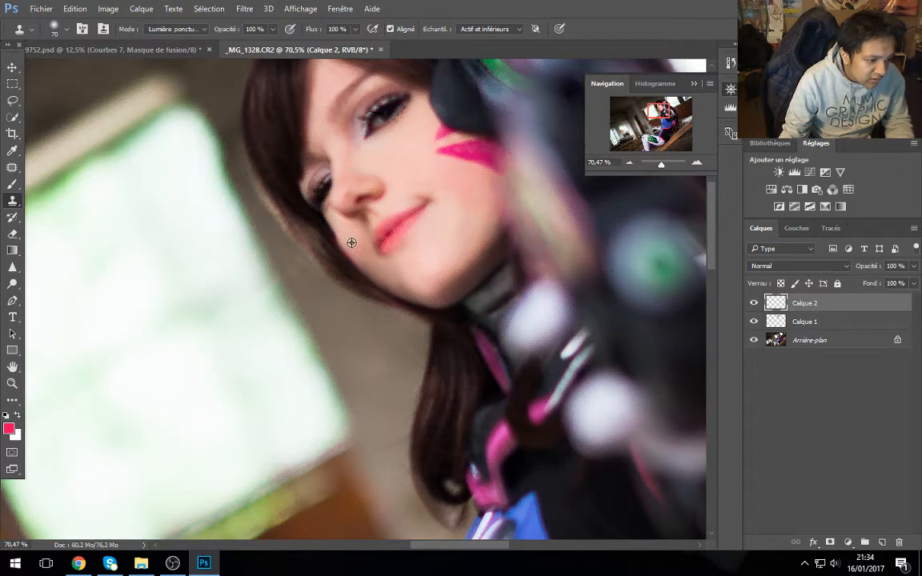
click(16, 217)
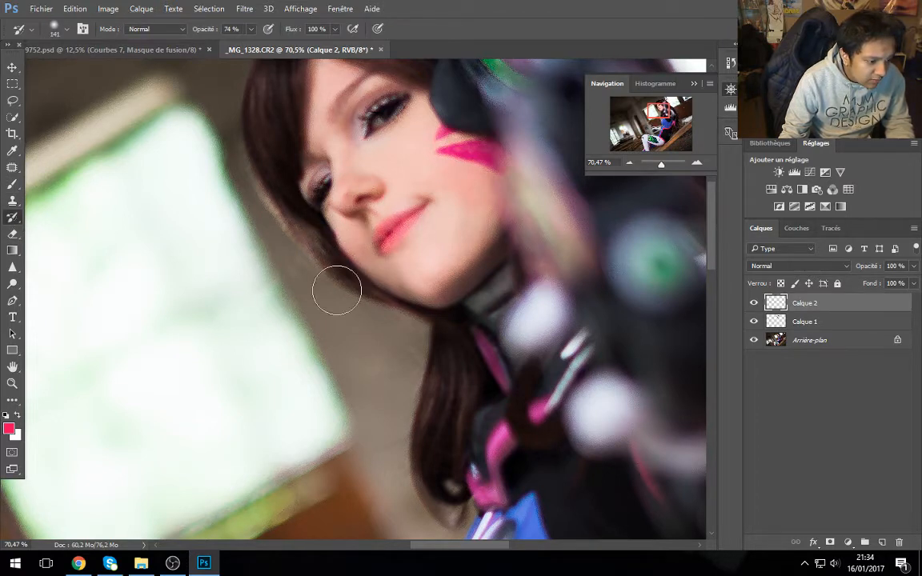
click(62, 31)
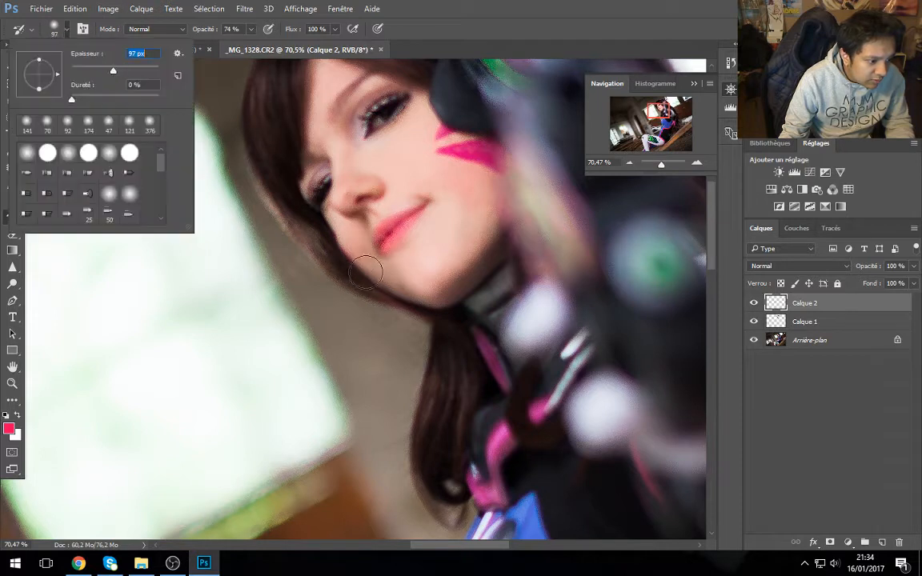
key(Return)
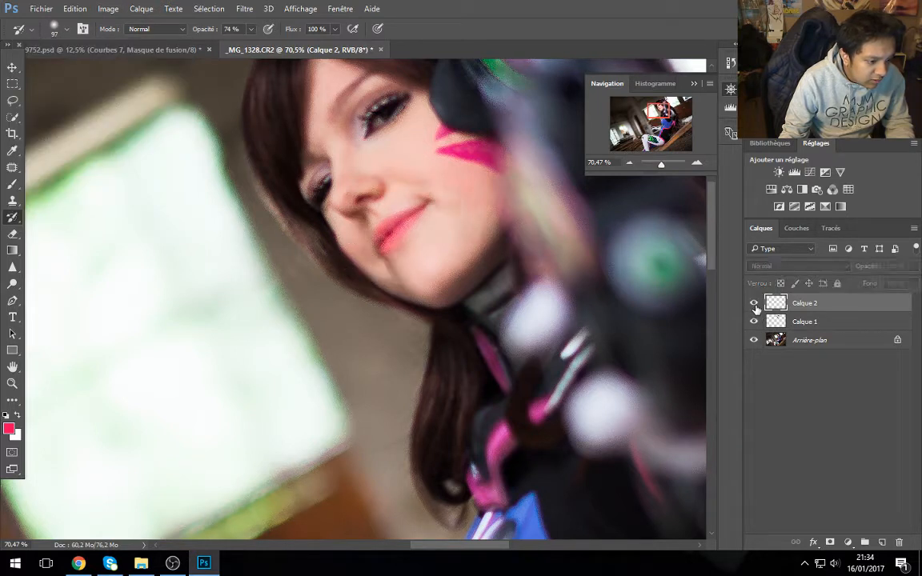
Step: Clone cheek skin over the bridge of the nose with the 70 px Clone Stamp, ending with the whole photo in view
click(12, 200)
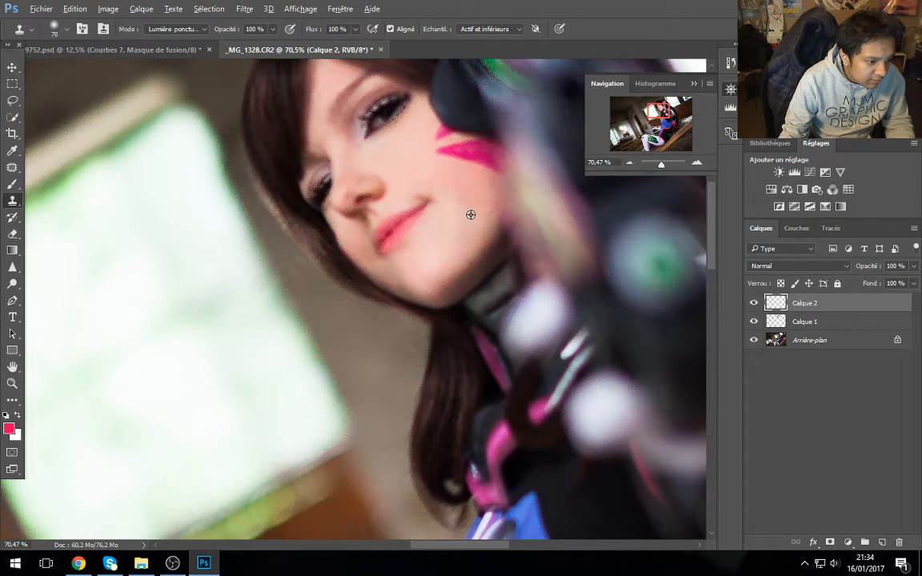
alt+click(448, 217)
alt+click(384, 153)
click(355, 159)
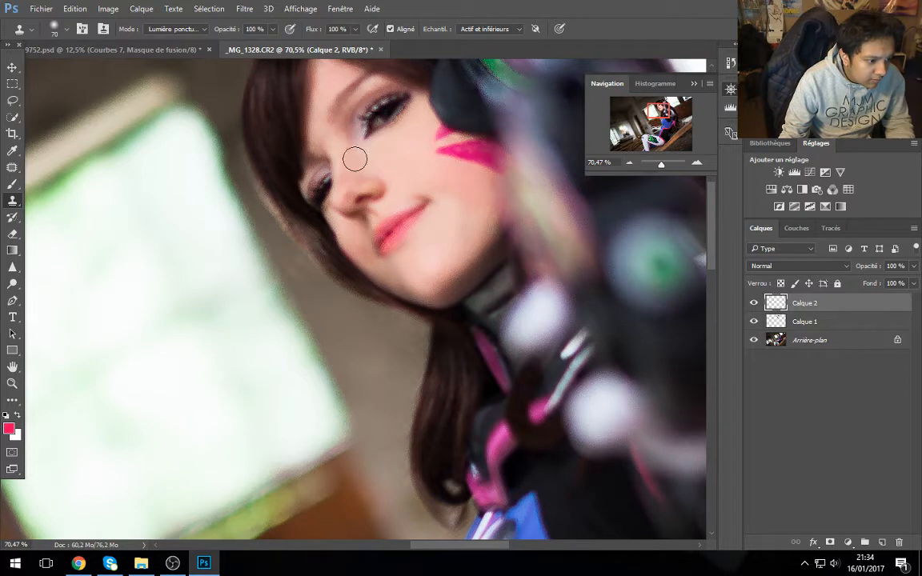
drag(661, 163, 657, 167)
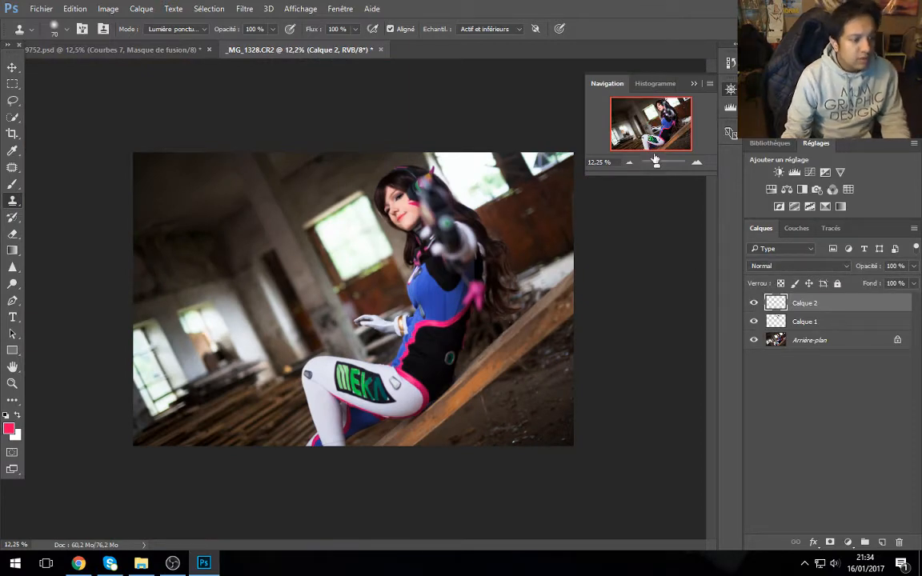
Step: Set up the Clone Stamp for the face with a soft 101 px brush, 69 % opacity, and pen pressure controlling opacity and size
drag(656, 165, 663, 167)
drag(659, 129, 665, 124)
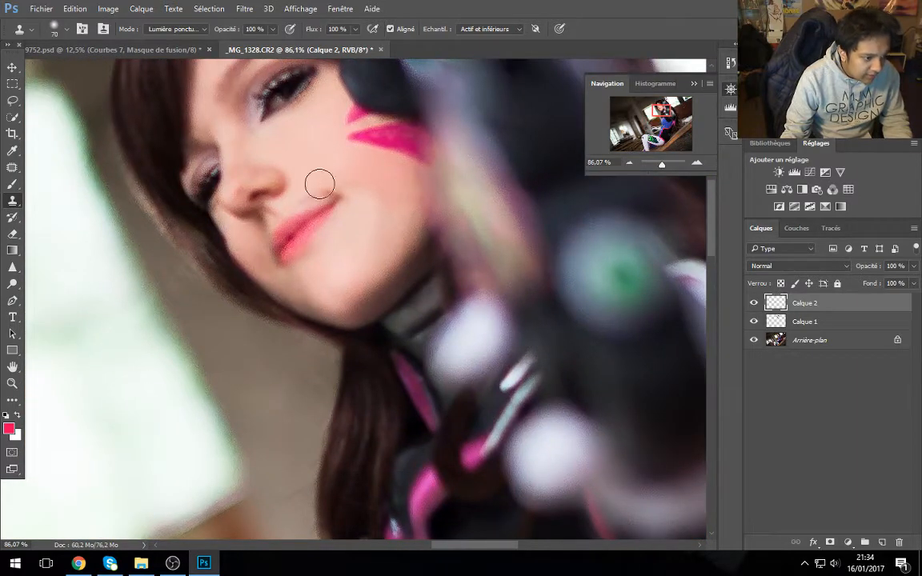
click(64, 31)
drag(104, 70, 135, 70)
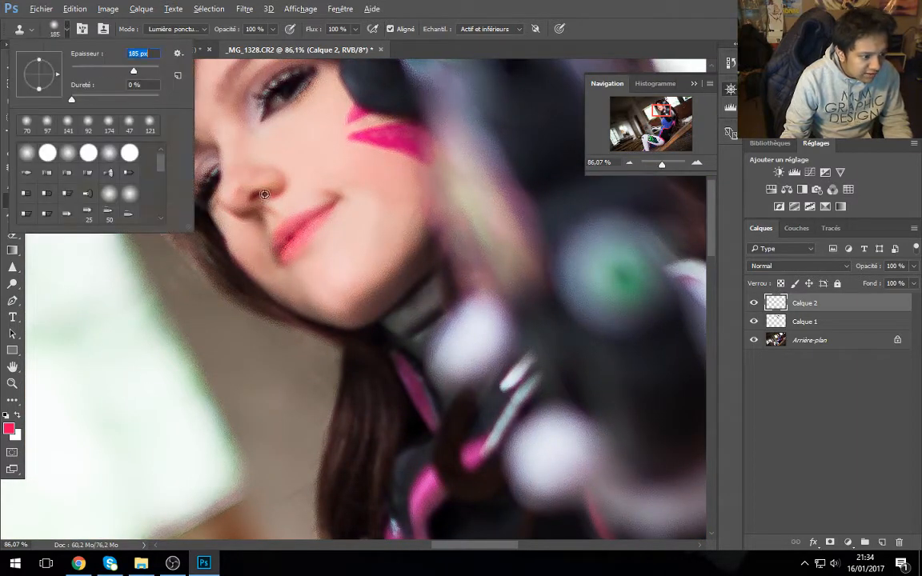
key(alt)
drag(230, 31, 211, 31)
click(293, 30)
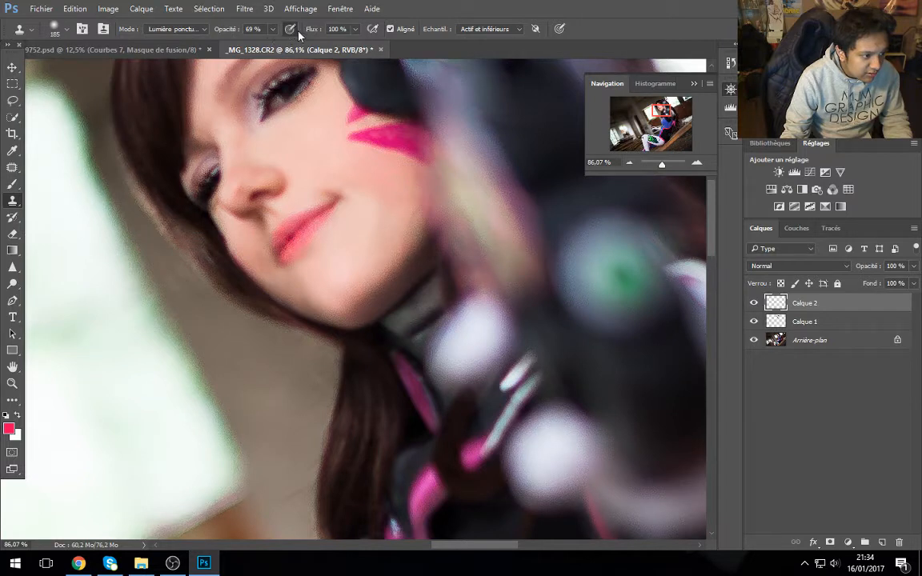
click(558, 29)
click(59, 29)
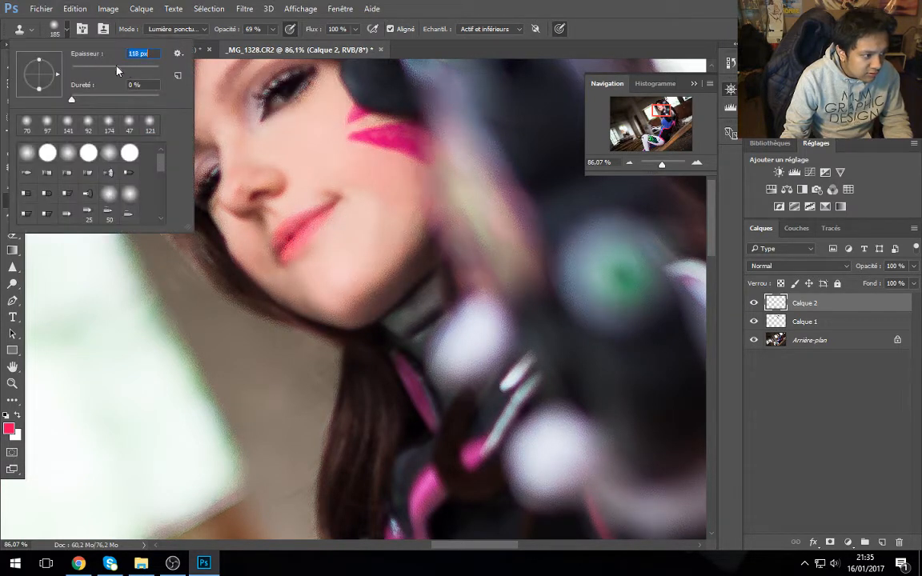
click(379, 206)
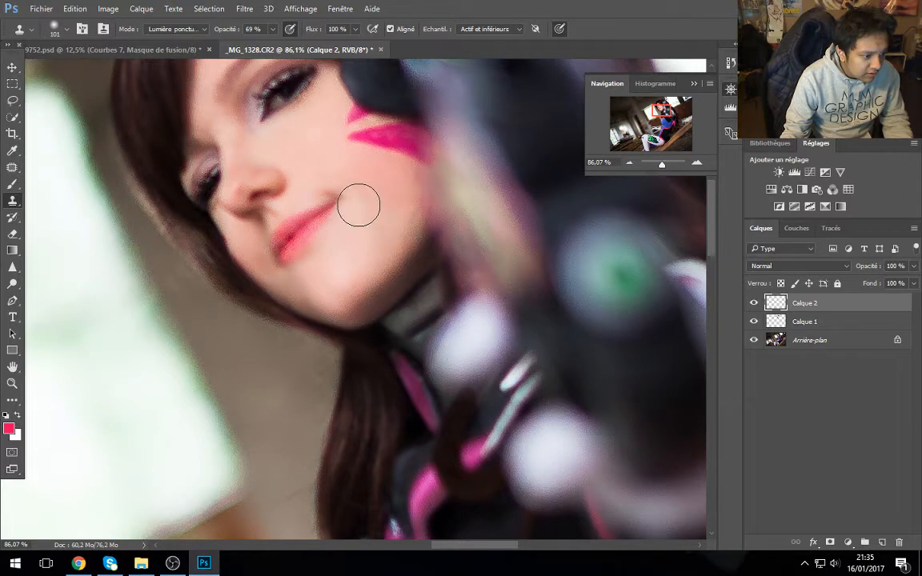
Step: Clone nearby cheek skin over the area beside the far corner of the mouth and set the Clone Stamp opacity to 75 %
alt+click(383, 225)
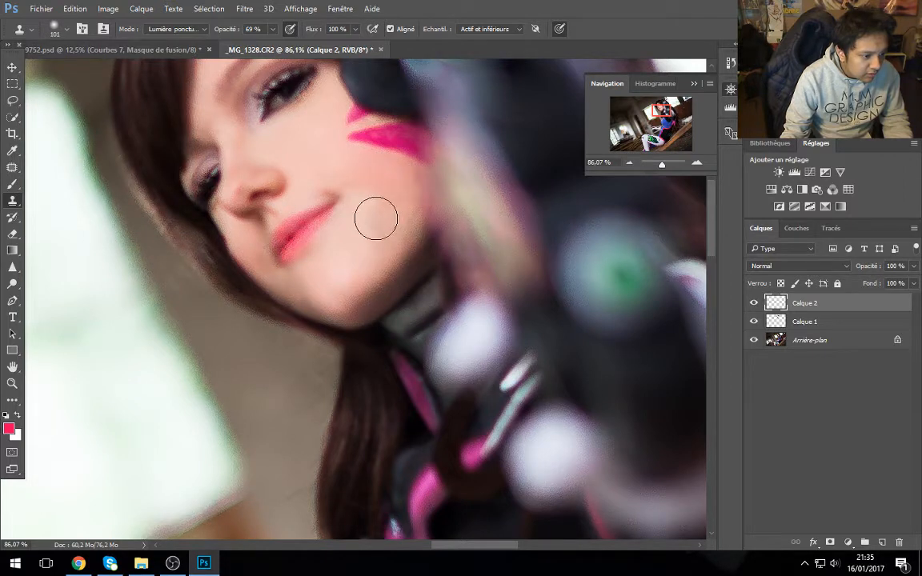
mouse_move(371, 218)
mouse_down()
mouse_move(361, 210)
mouse_move(375, 200)
mouse_up()
alt+click(395, 215)
alt+click(388, 195)
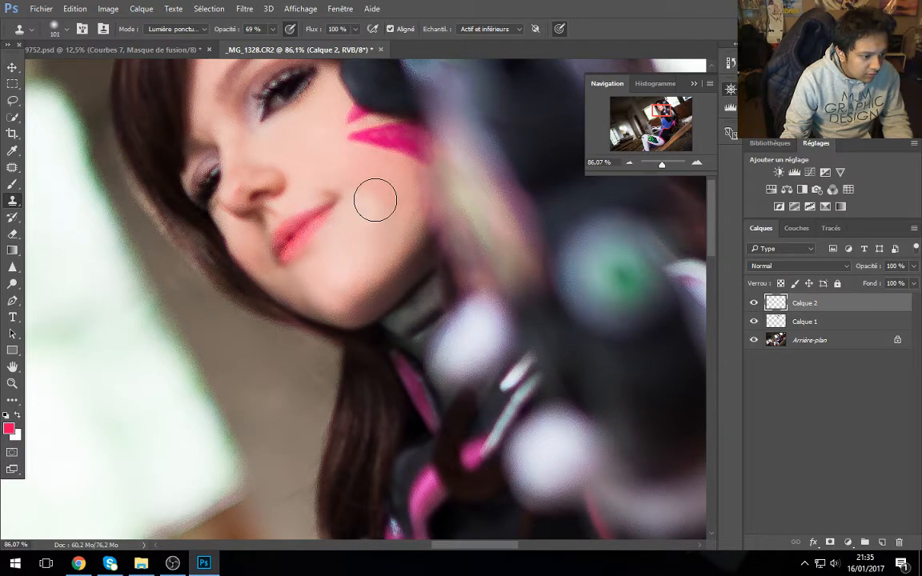
drag(217, 28, 223, 29)
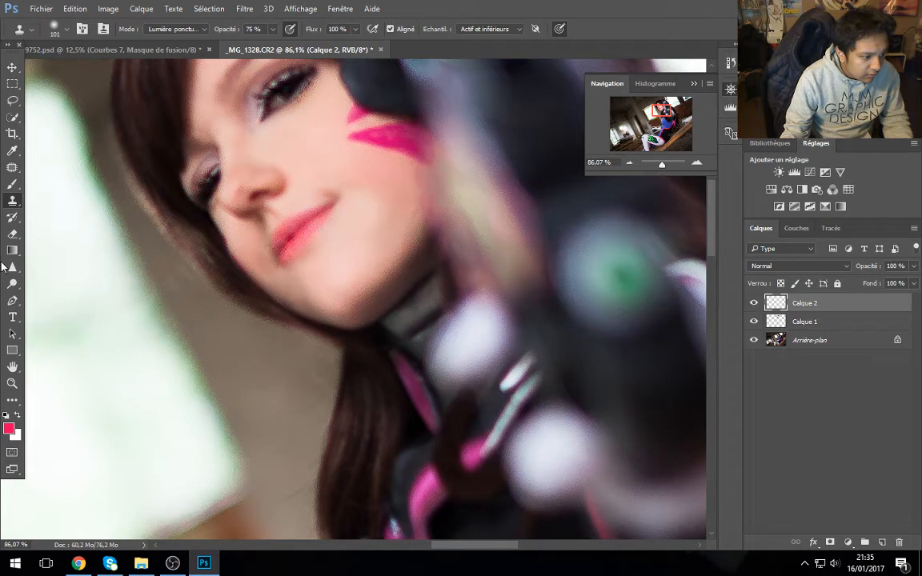
Step: Partly erase the cloned skin on the cheek beside the mouth with a 156 px Eraser at 17 % opacity
click(12, 235)
click(57, 30)
drag(135, 68, 127, 70)
drag(392, 204, 368, 206)
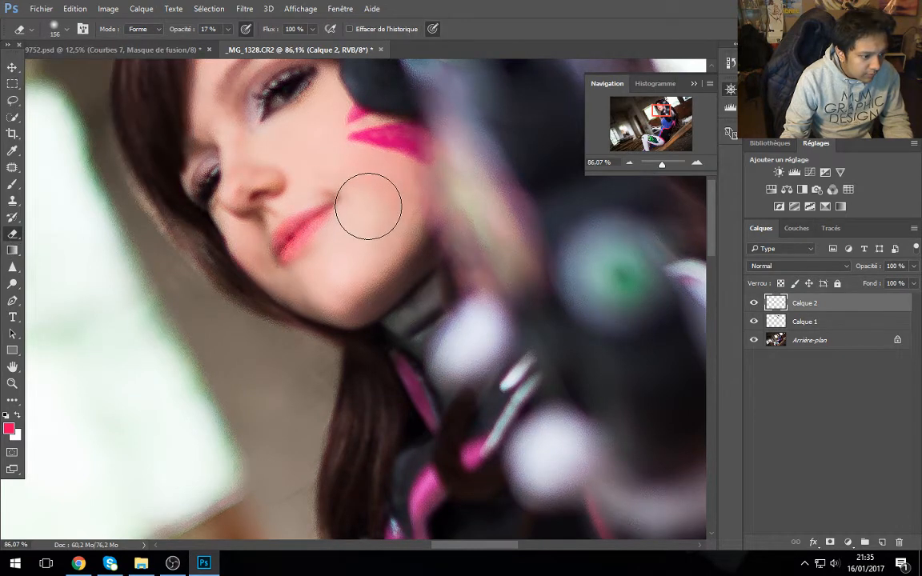
Step: Compare the face with and without the Calque 2 retouching
click(754, 303)
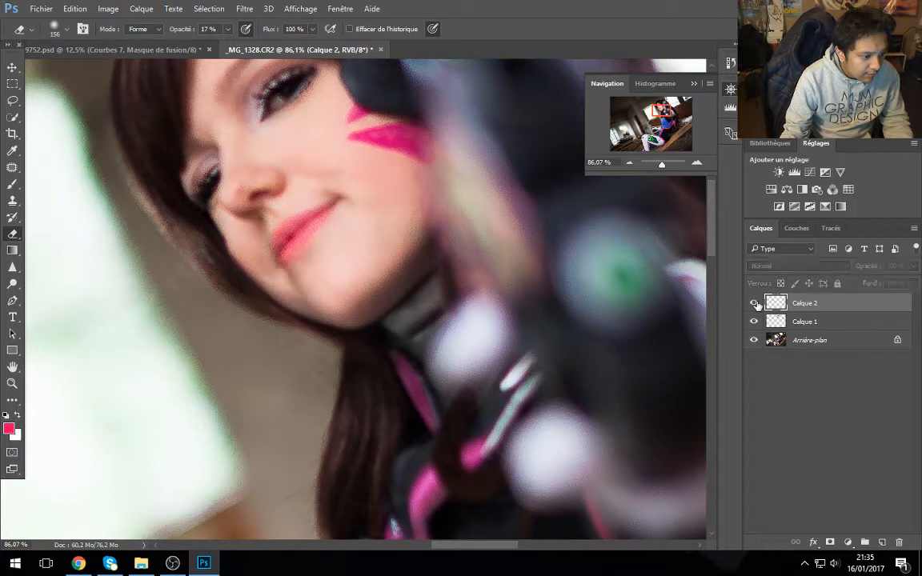
click(754, 304)
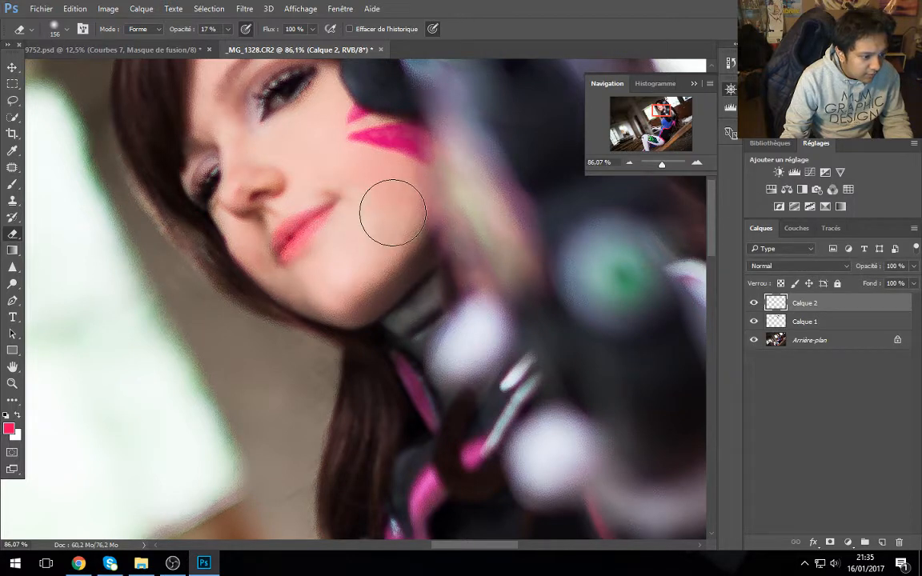
click(754, 303)
click(754, 303)
click(754, 315)
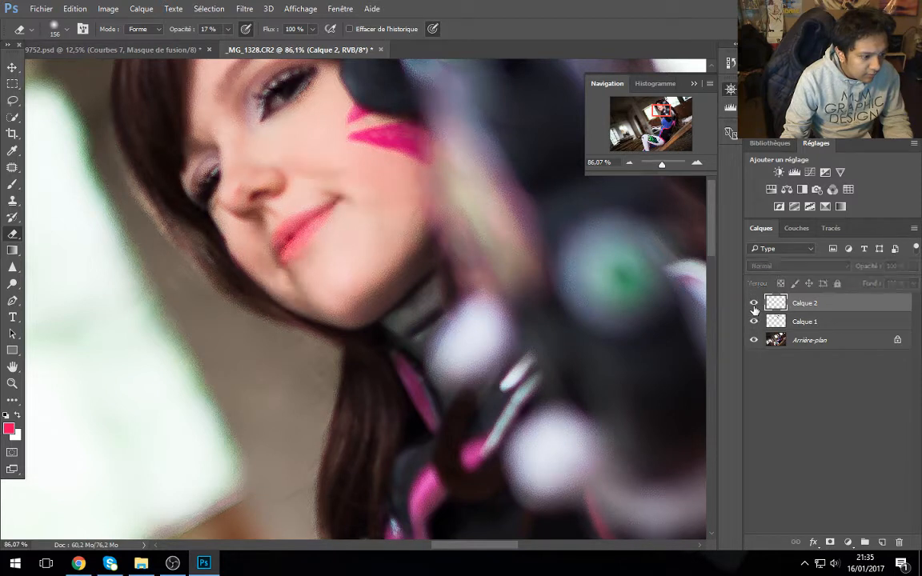
click(754, 315)
Step: Lightly erase the Calque 2 retouching over the lips, then compare with the layer hidden and review the whole photo
mouse_move(290, 249)
mouse_down()
mouse_move(256, 229)
mouse_move(308, 227)
mouse_move(325, 214)
mouse_up()
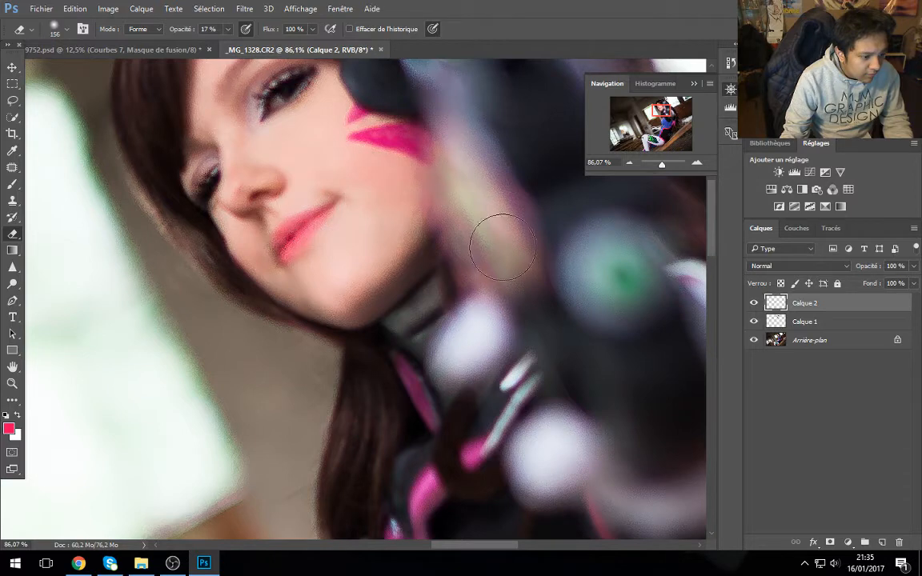
click(754, 303)
click(754, 303)
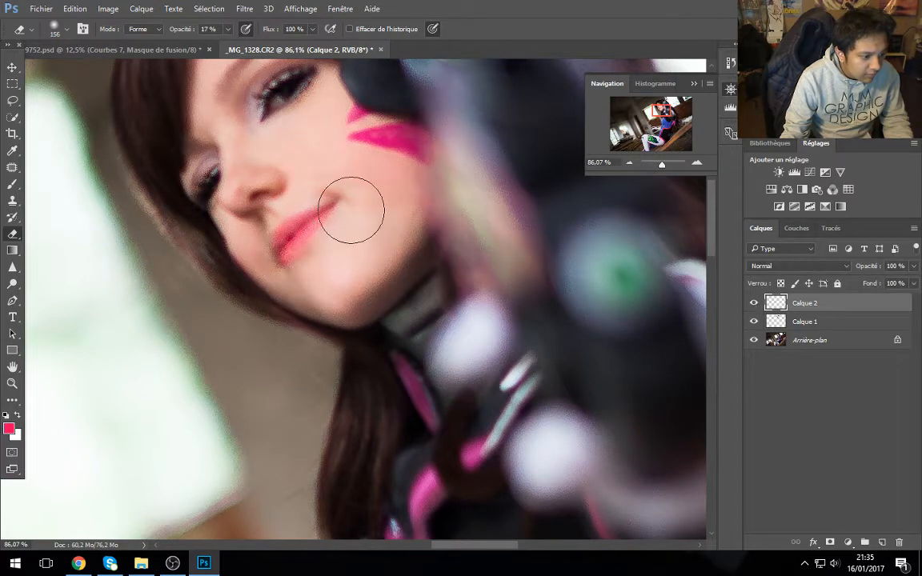
drag(661, 164, 656, 169)
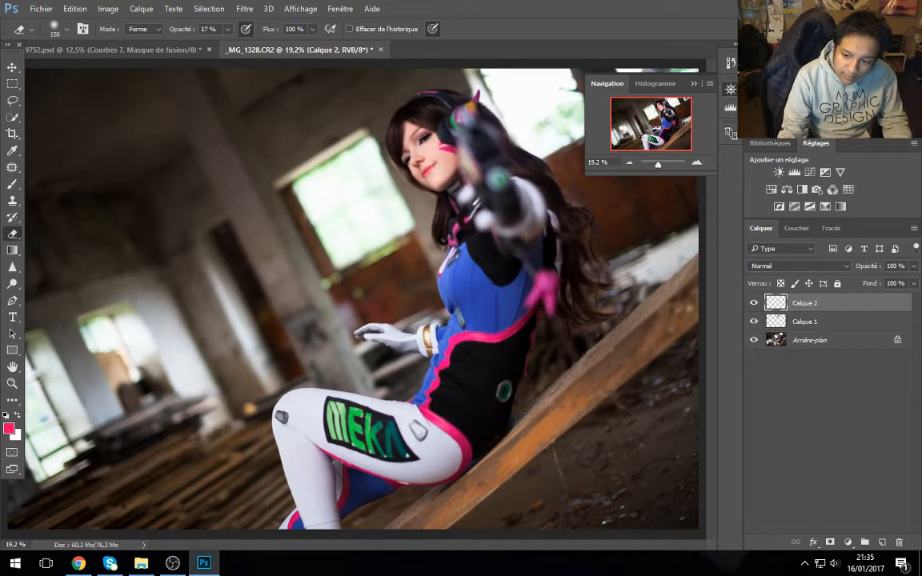
drag(658, 164, 658, 165)
click(64, 28)
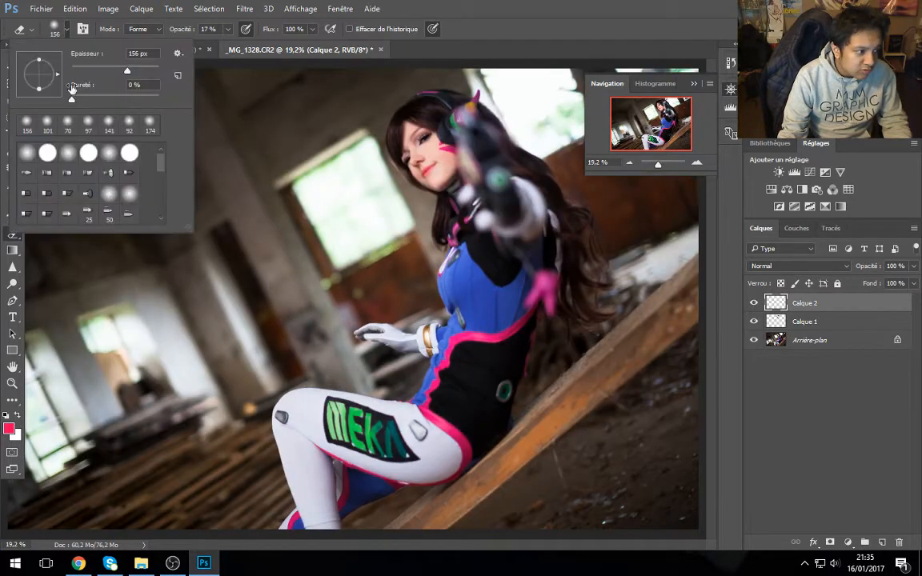
click(691, 6)
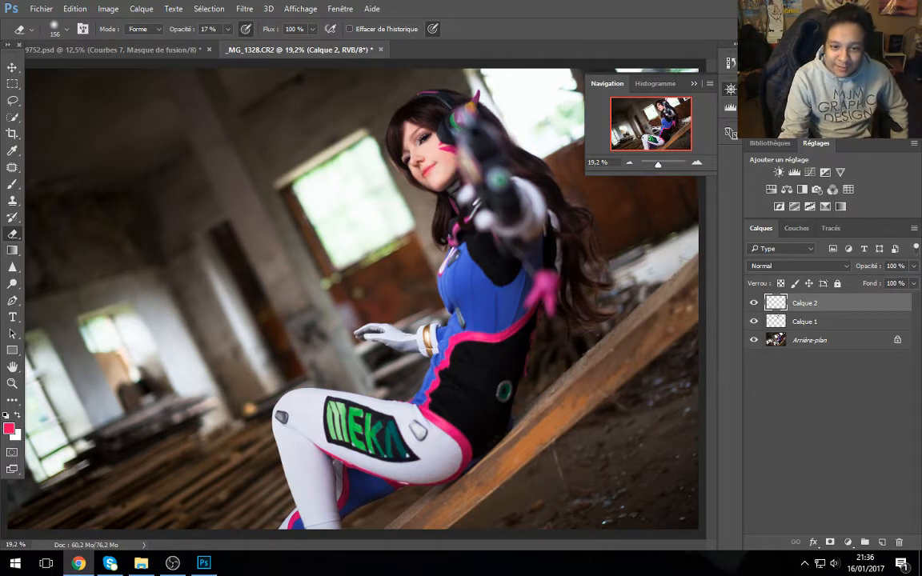
Step: Switch to Chrome, view the D.Va and mecha portrait at full size, and return to the "dva overwatch" image results
drag(921, 200, 475, 6)
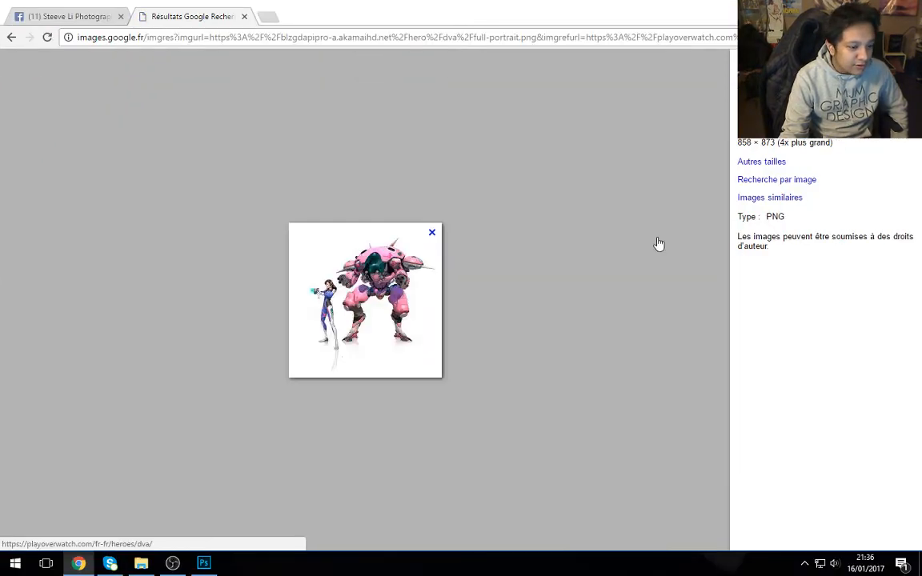
click(805, 142)
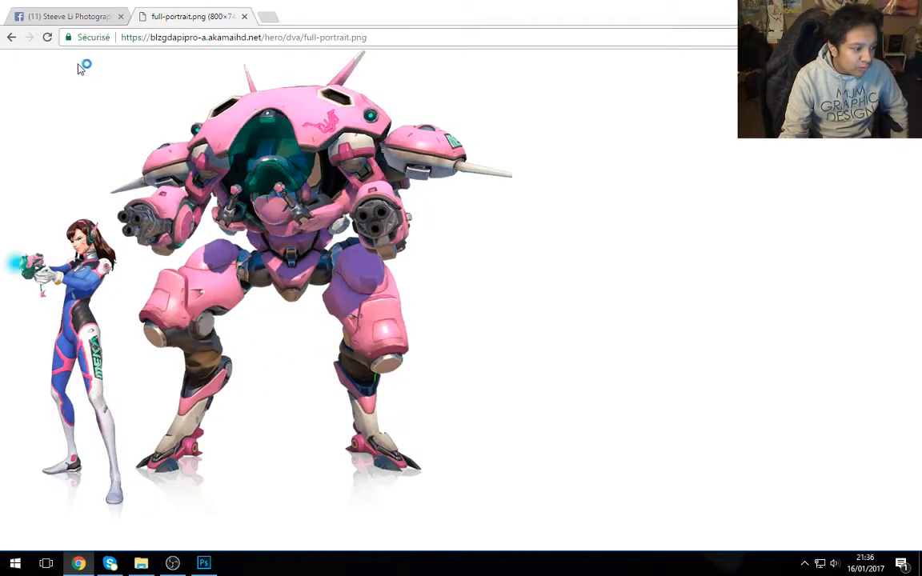
drag(294, 75, 712, 272)
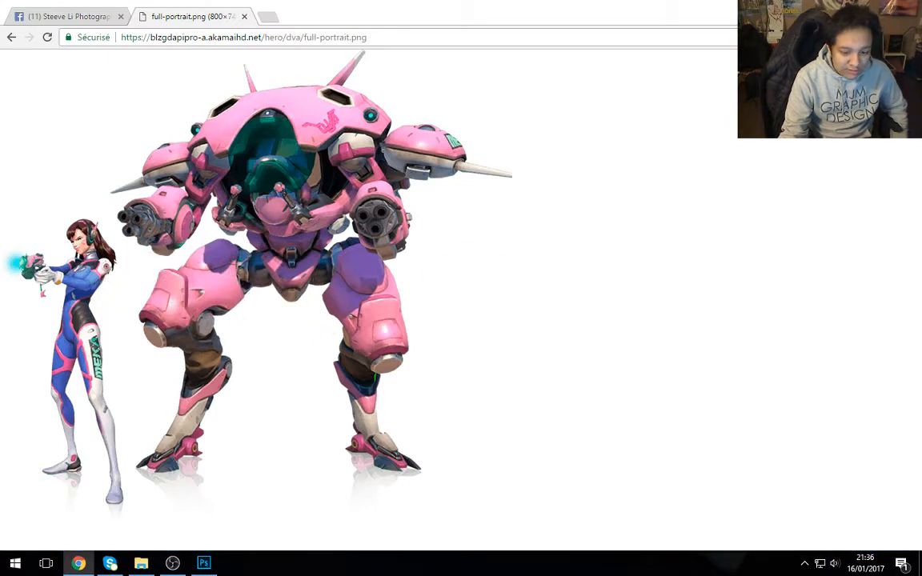
click(11, 37)
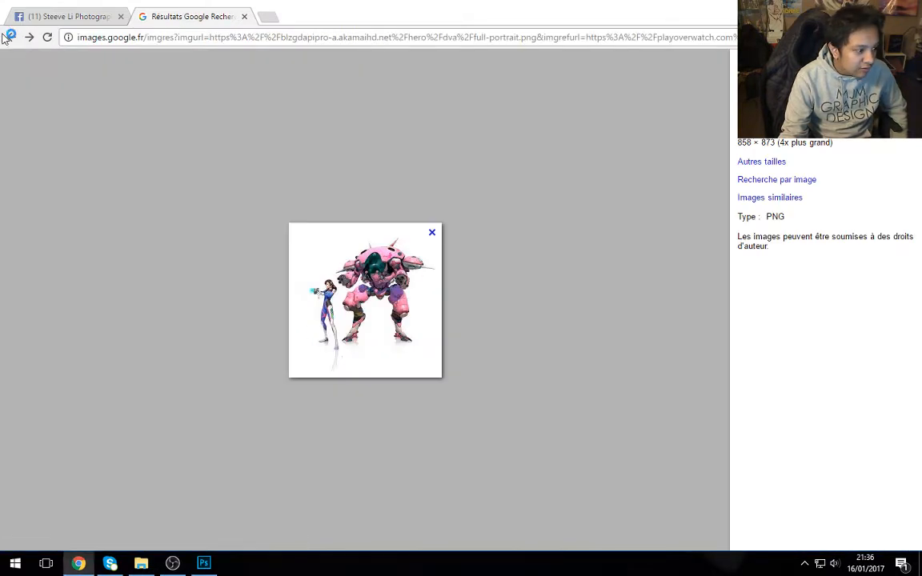
click(11, 38)
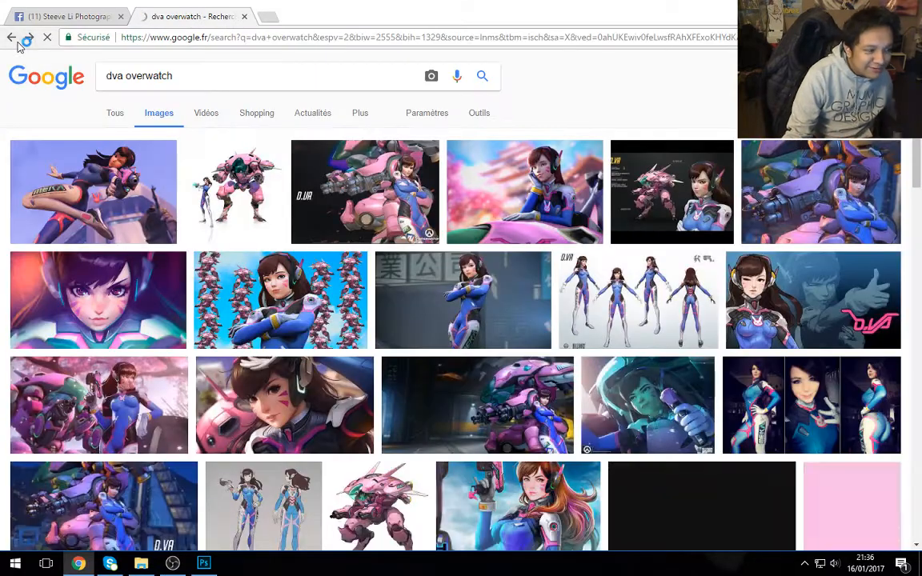
Step: Open the D.Va close-up portrait result in a new tab and look through more of the image results
right_click(107, 272)
click(119, 283)
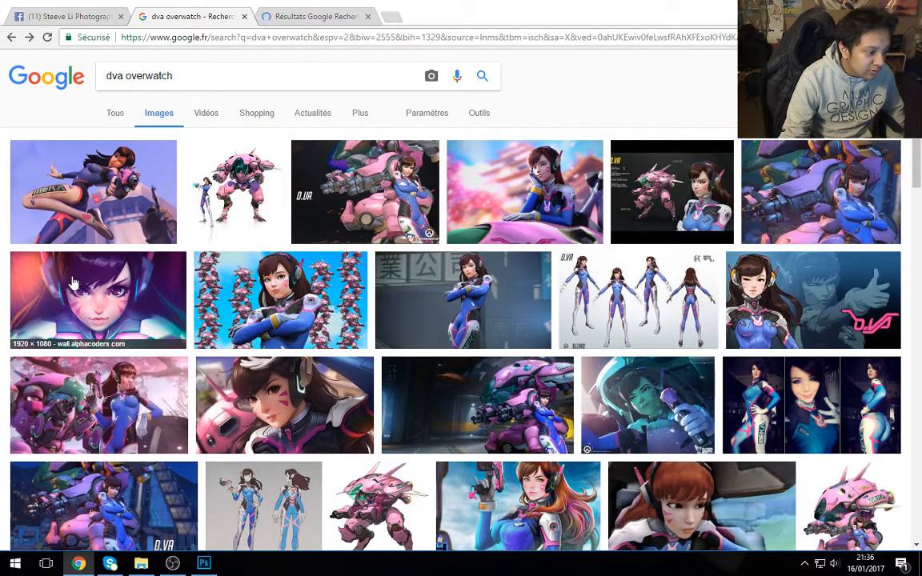
scroll(160, 295, down, 2)
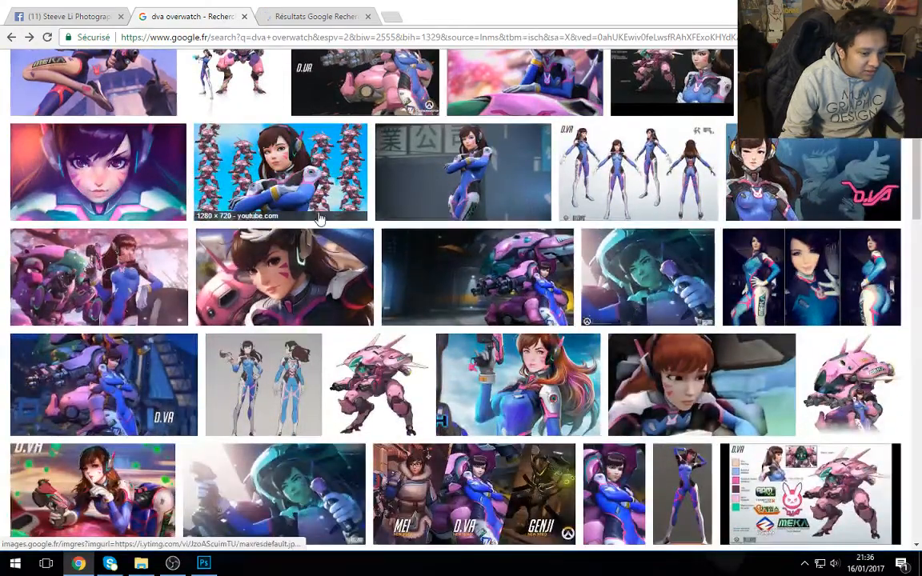
scroll(317, 219, down, 4)
scroll(318, 218, up, 6)
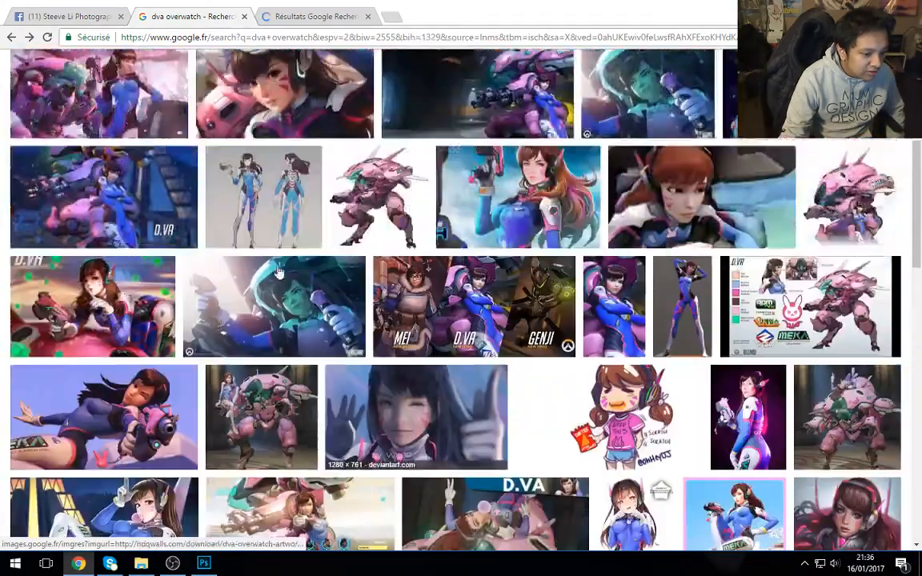
Step: Open the result showing the pink mecha alone on white in a new tab and return to the results page
click(192, 72)
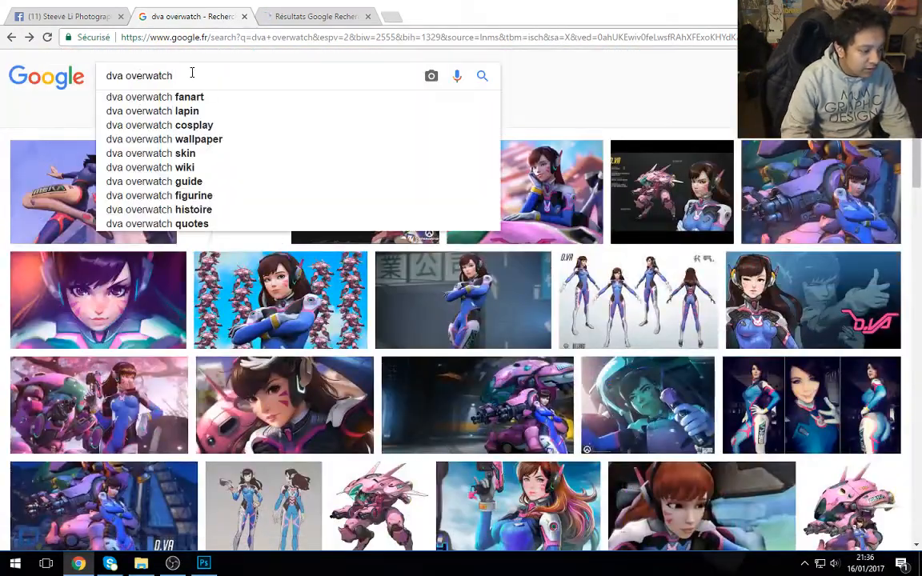
right_click(369, 495)
click(418, 321)
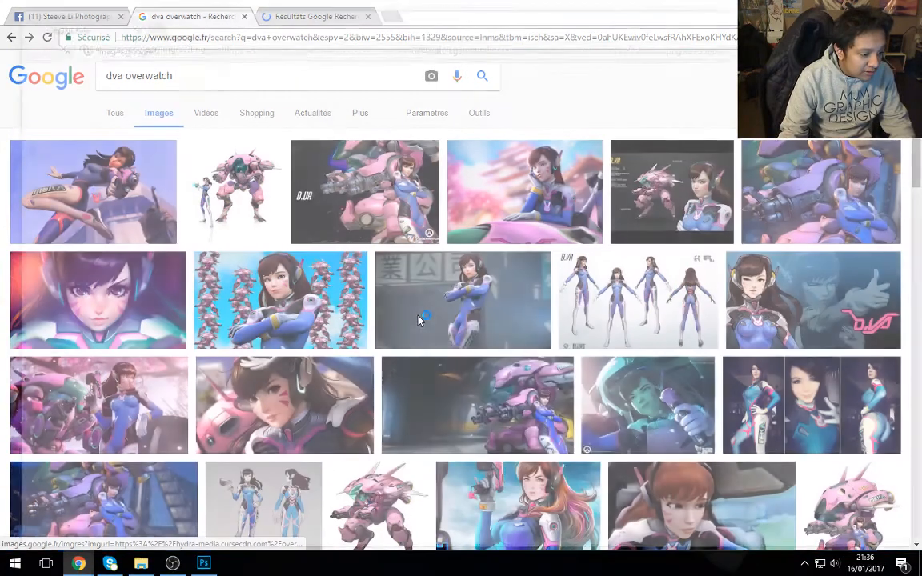
drag(50, 19, 416, 22)
click(235, 19)
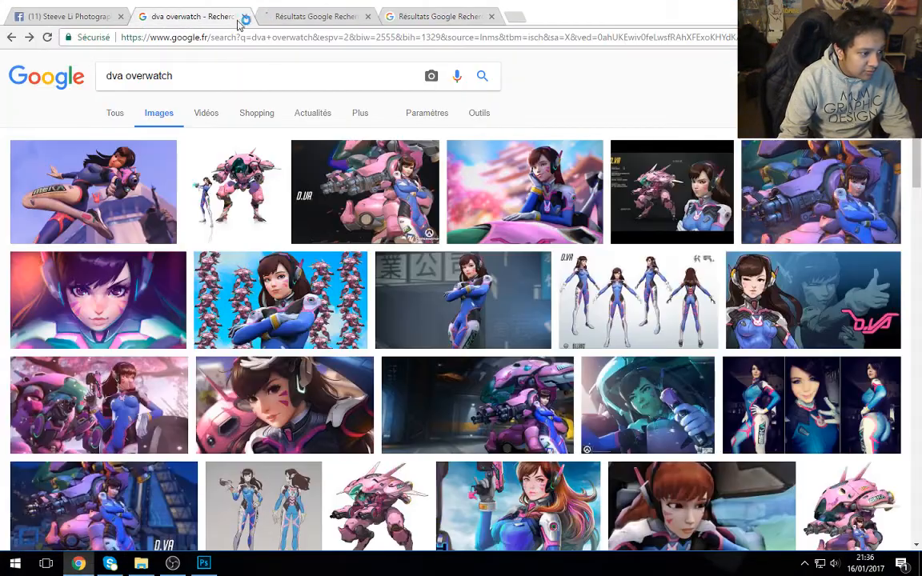
Step: Search Google Images for "dva overwatch mecha png" and open the pink mecha on a white background in a new tab
click(304, 77)
text(mecha png)
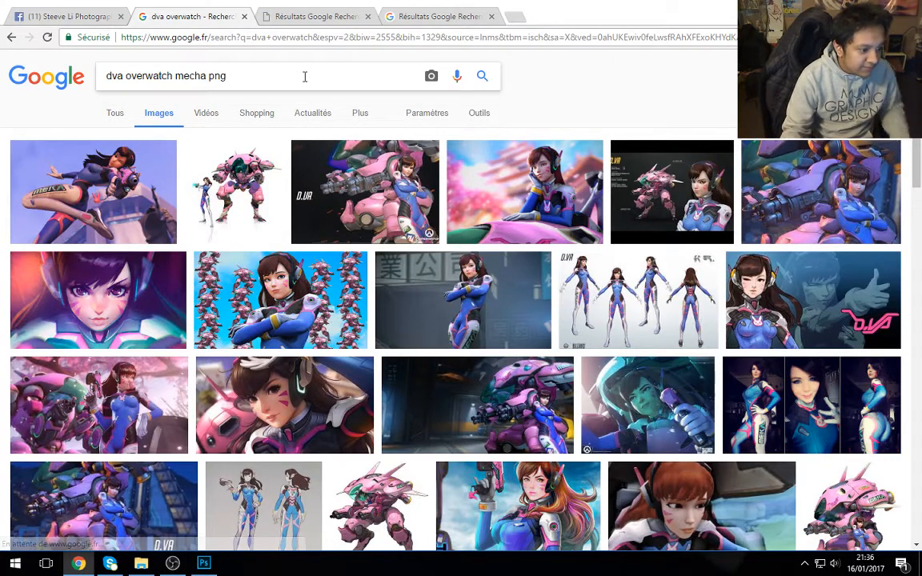
key(Return)
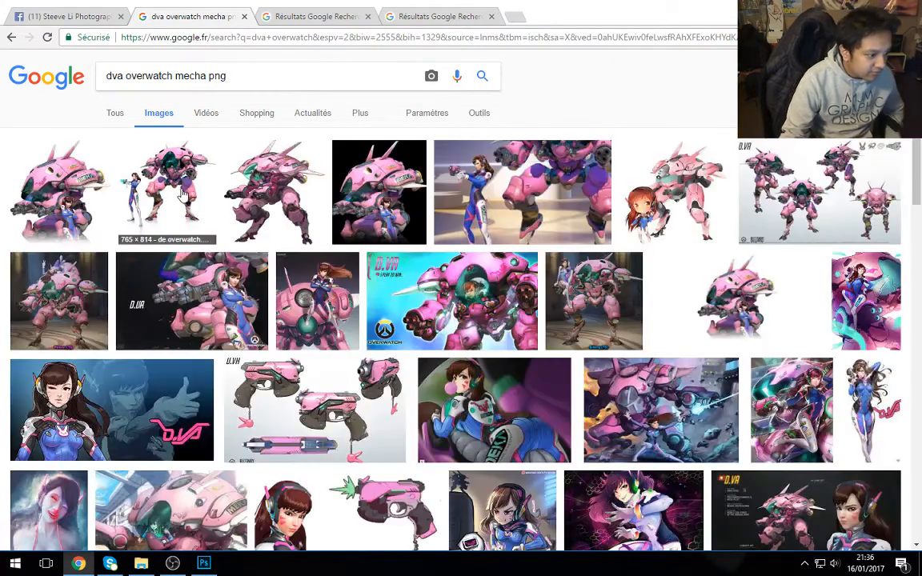
right_click(238, 193)
click(258, 176)
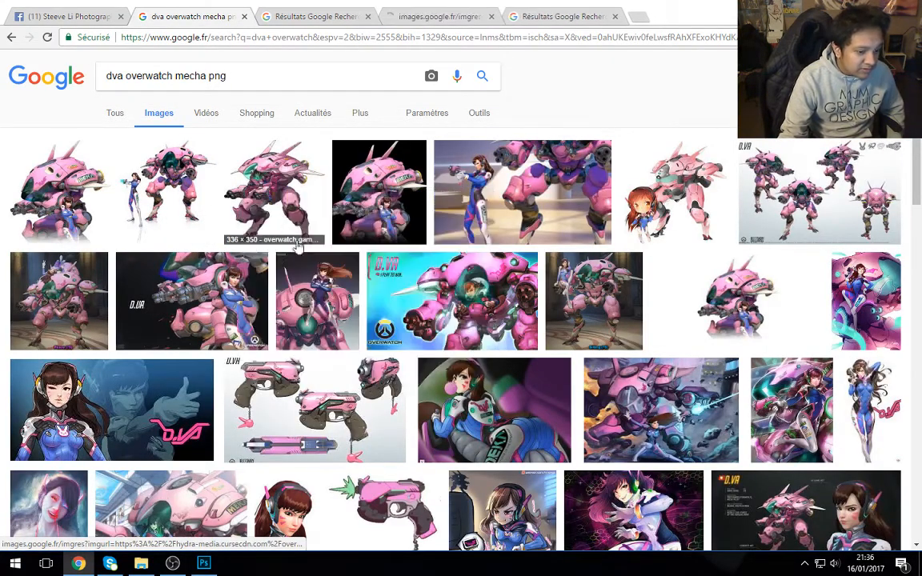
Step: Look through more of the "dva overwatch mecha png" image results and close the results page
scroll(200, 316, down, 1)
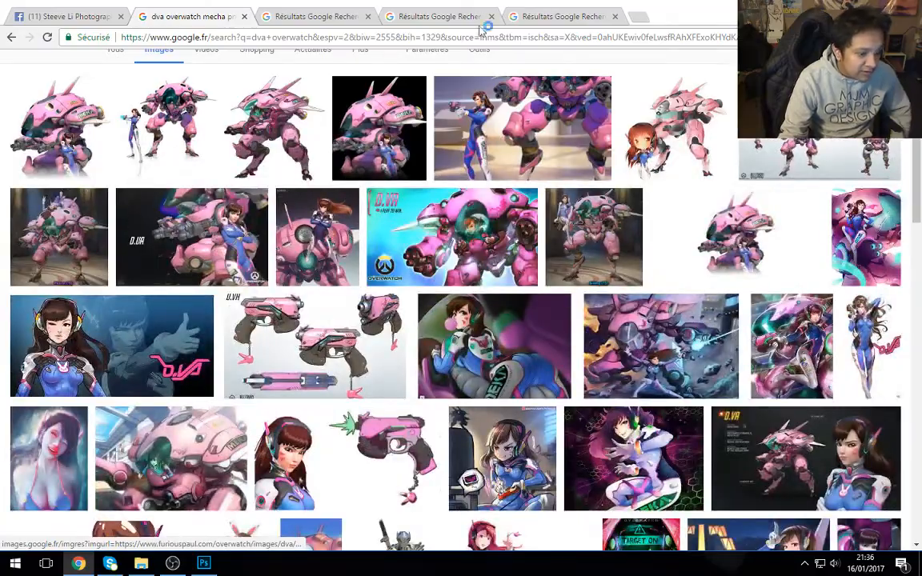
scroll(258, 345, down, 3)
scroll(258, 344, down, 8)
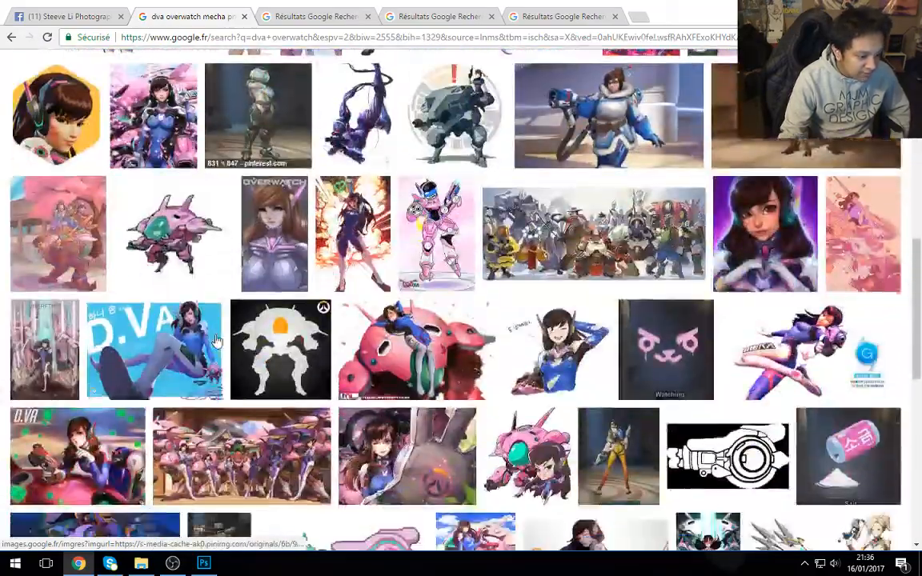
scroll(216, 340, down, 10)
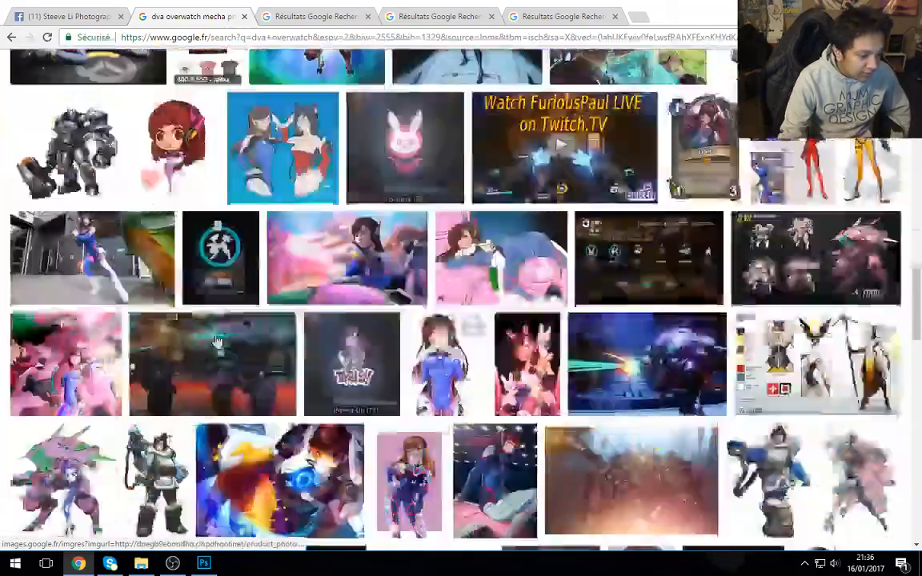
scroll(216, 340, down, 5)
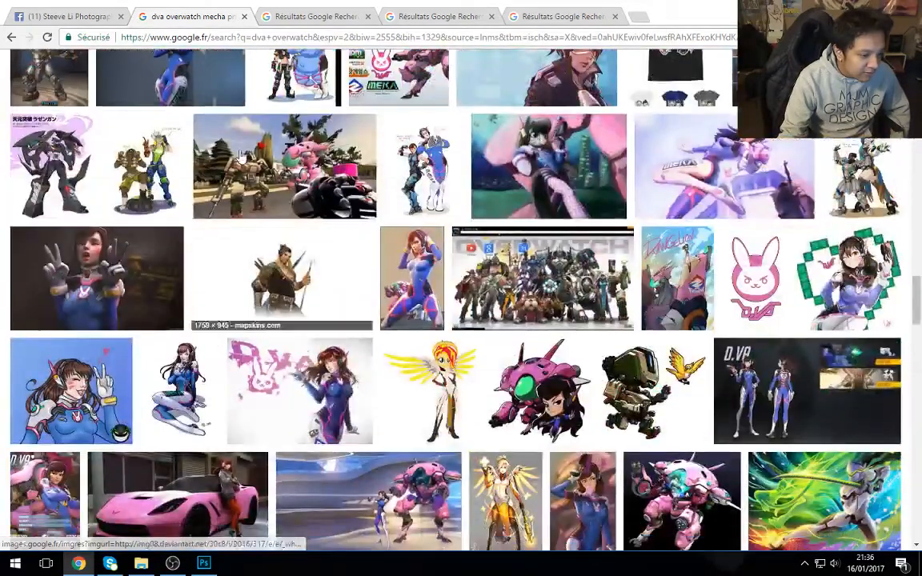
key(ctrl+w)
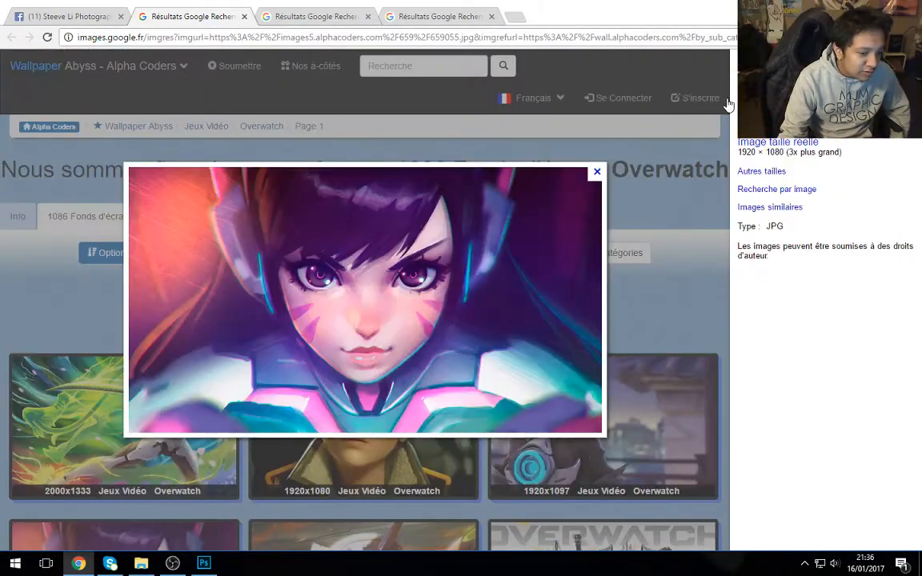
Step: Open the D.Va close-up portrait and the pink mecha on white at full size in their tabs
click(759, 143)
click(266, 15)
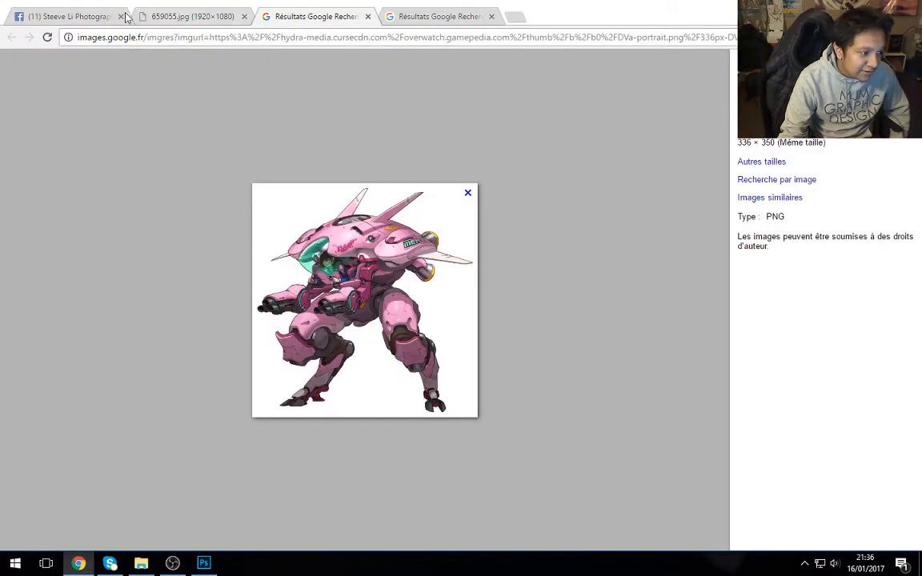
click(56, 16)
click(312, 16)
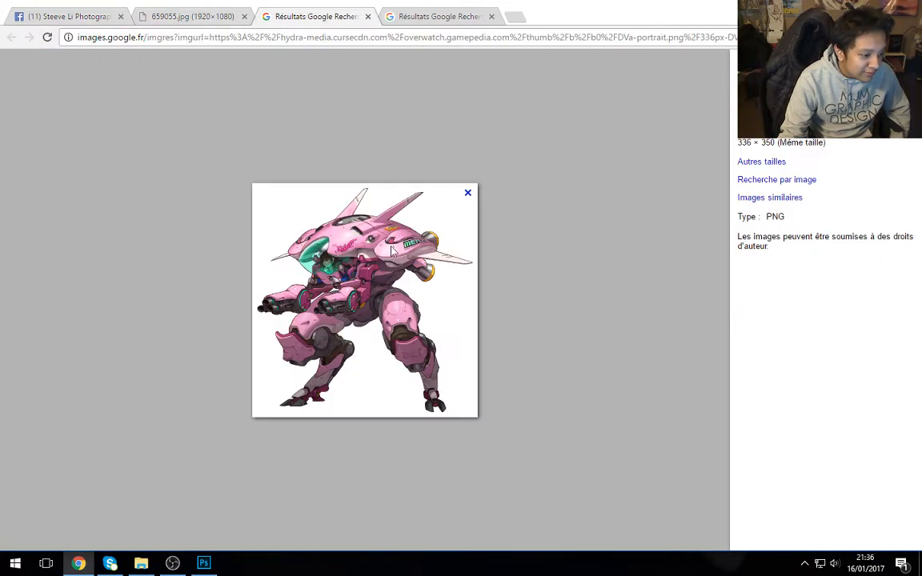
click(757, 139)
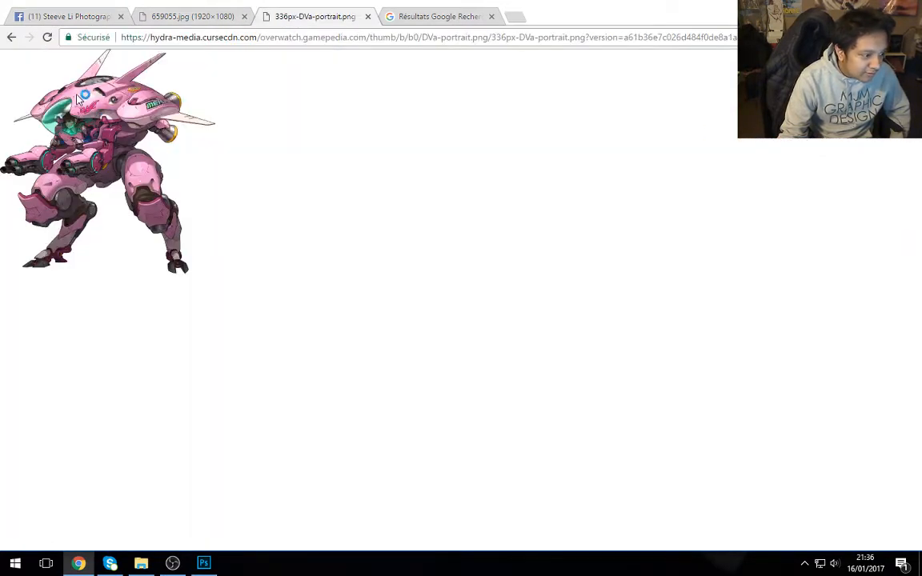
Step: Move the mecha preview page into its own position over the desktop and switch back to _MG_1328.CR2 in Photoshop
drag(526, 13, 504, 58)
click(429, 62)
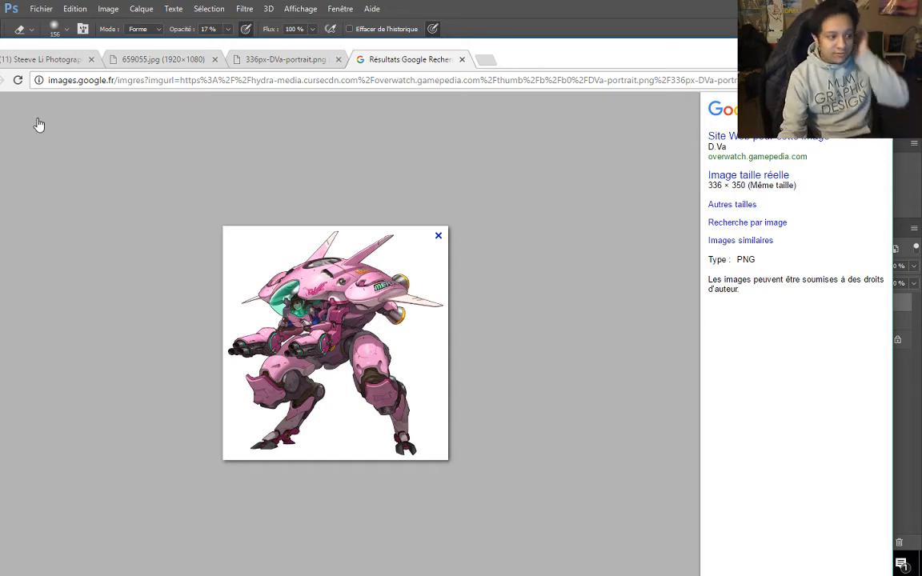
click(139, 63)
key(alt+Tab)
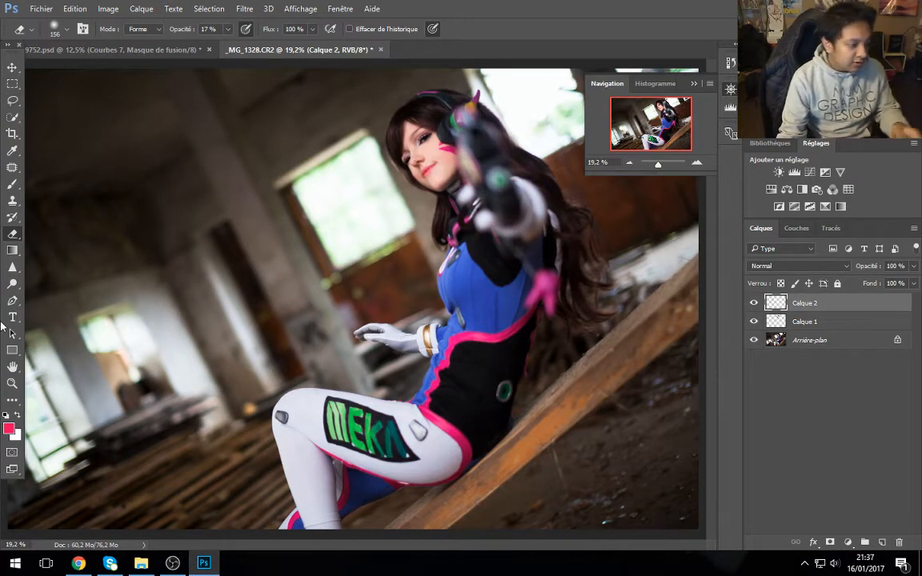
Step: Rotate the canvas view of the photo to 27° with the Rotate View tool so the building's pillars stand upright
click(15, 402)
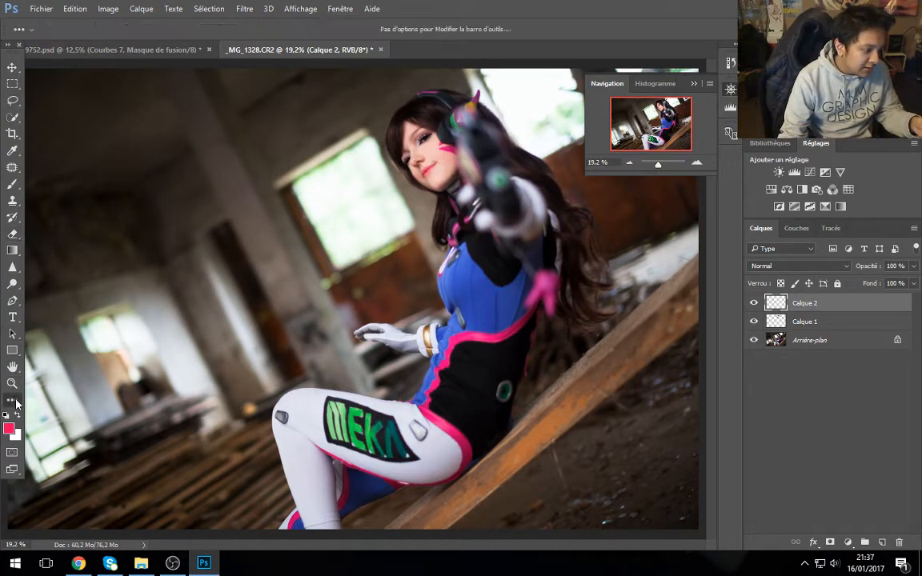
click(12, 383)
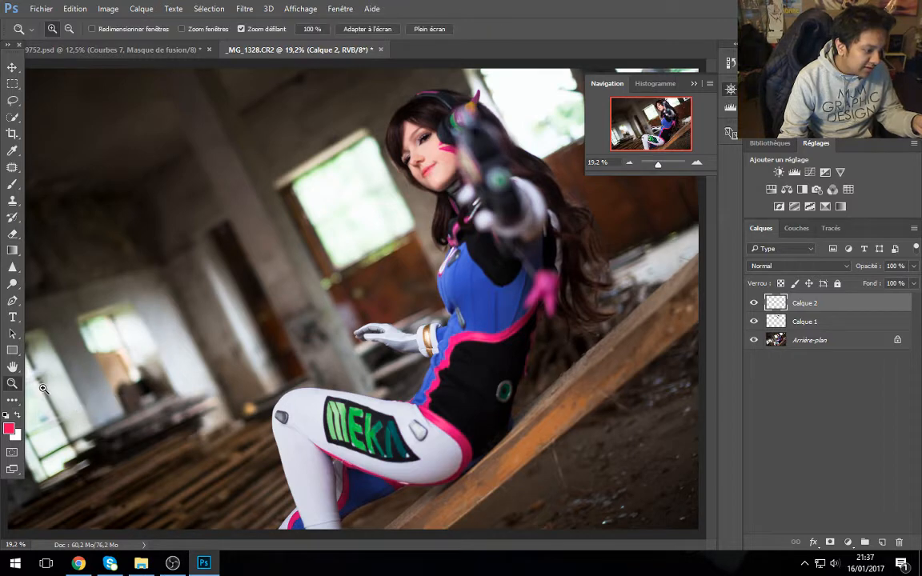
right_click(12, 367)
click(72, 379)
drag(216, 165, 311, 152)
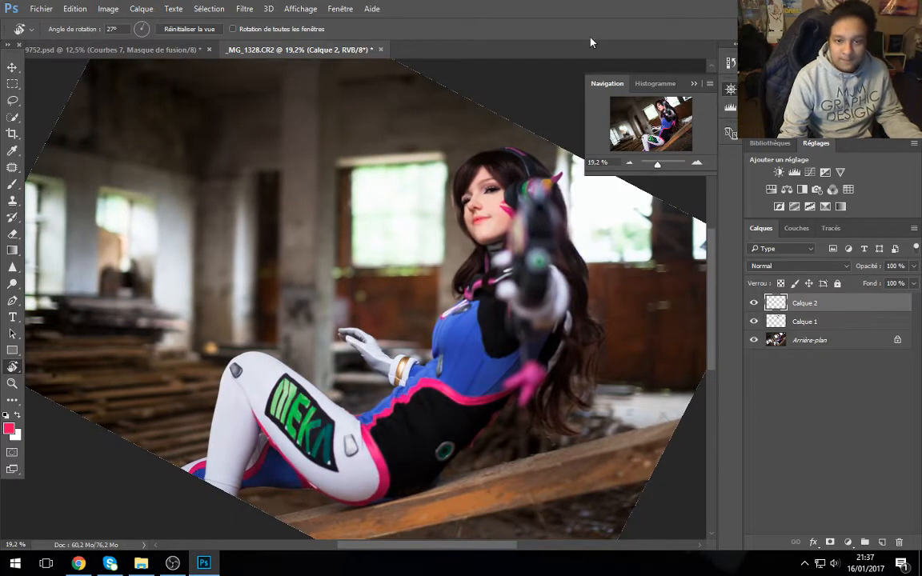
click(11, 368)
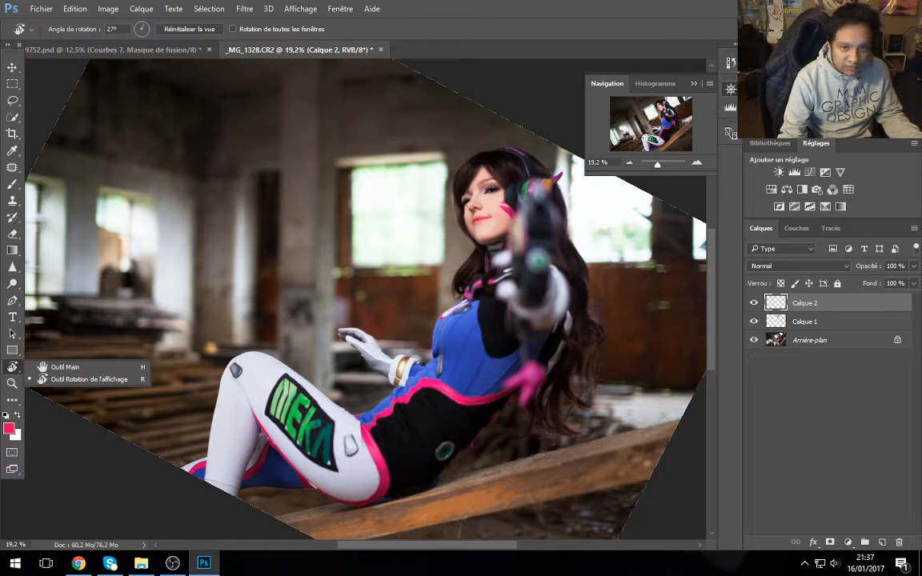
Step: Place the full-portrait mecha image into the photo and position it beside the woman, above her raised knee
key(alt+Tab)
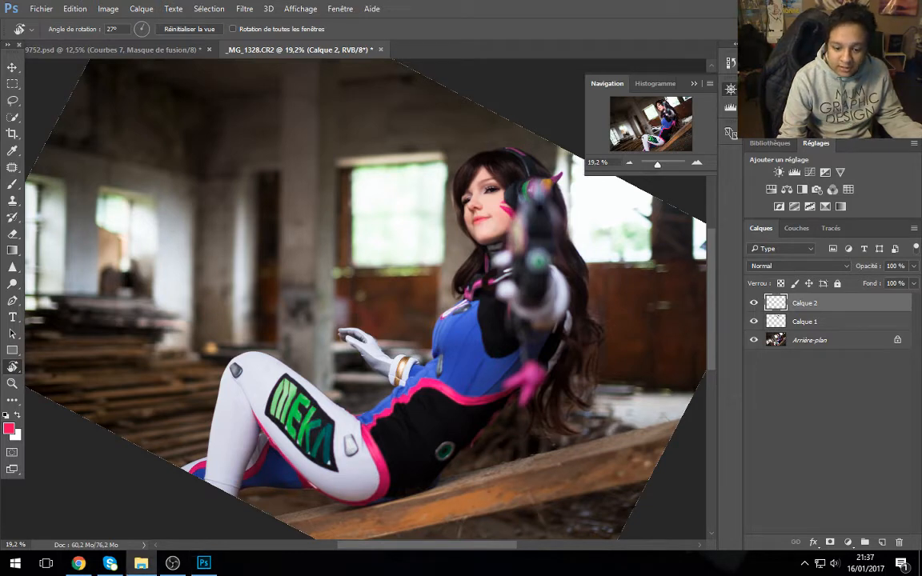
drag(528, 573, 205, 330)
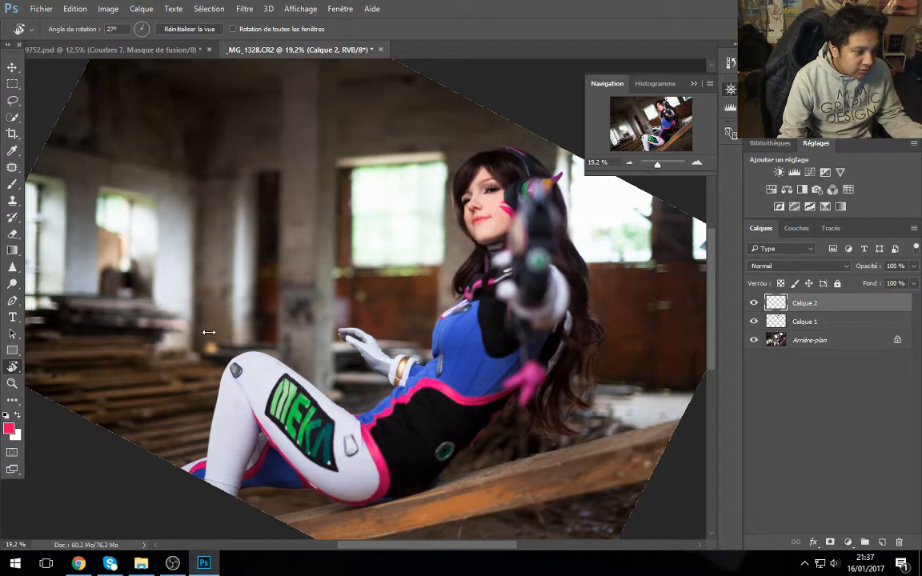
drag(573, 349, 607, 238)
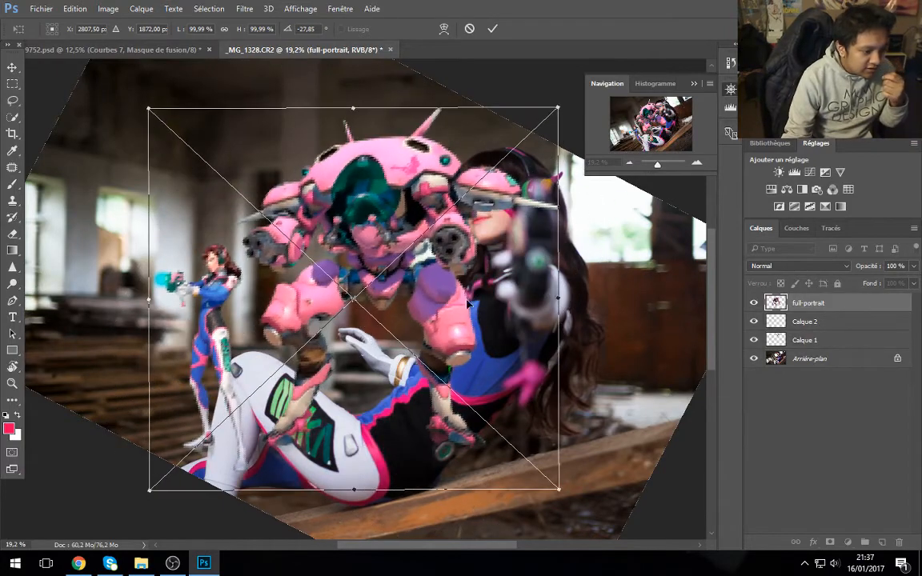
drag(449, 306, 253, 262)
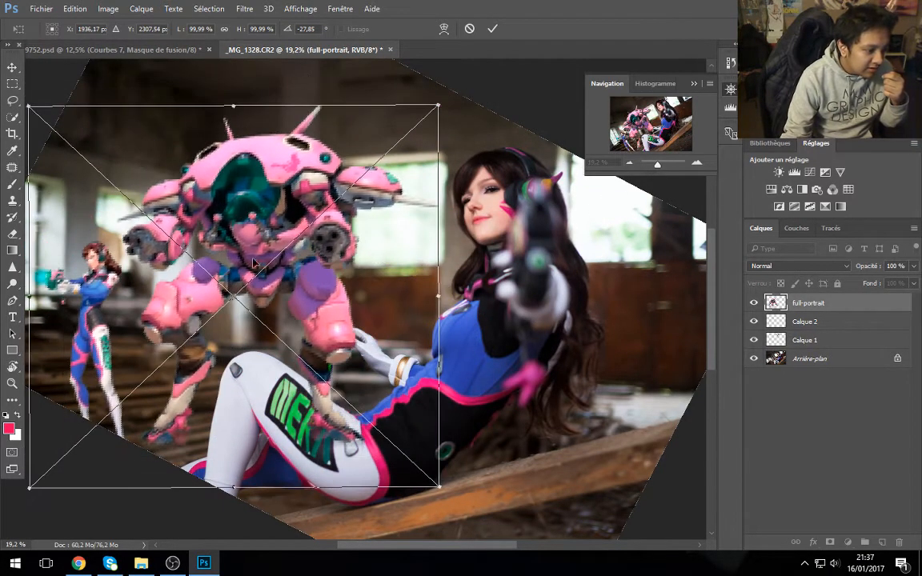
key(Return)
key(r)
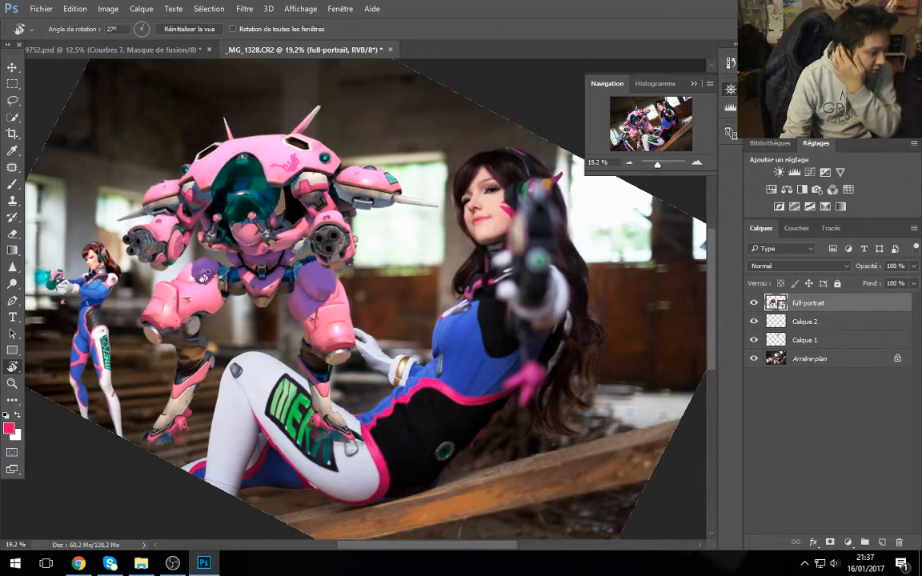
Step: Select the small D.Va figure beside the mecha with the Lasso and add a layer mask from it to the full-portrait layer
click(12, 67)
click(12, 103)
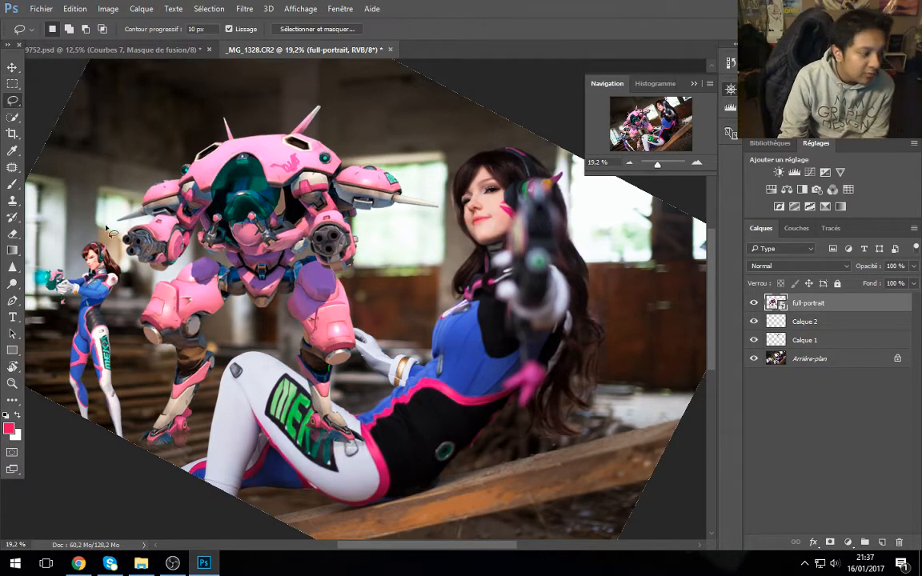
mouse_move(110, 229)
mouse_down()
mouse_move(160, 410)
mouse_move(125, 222)
mouse_move(126, 234)
mouse_move(107, 218)
mouse_up()
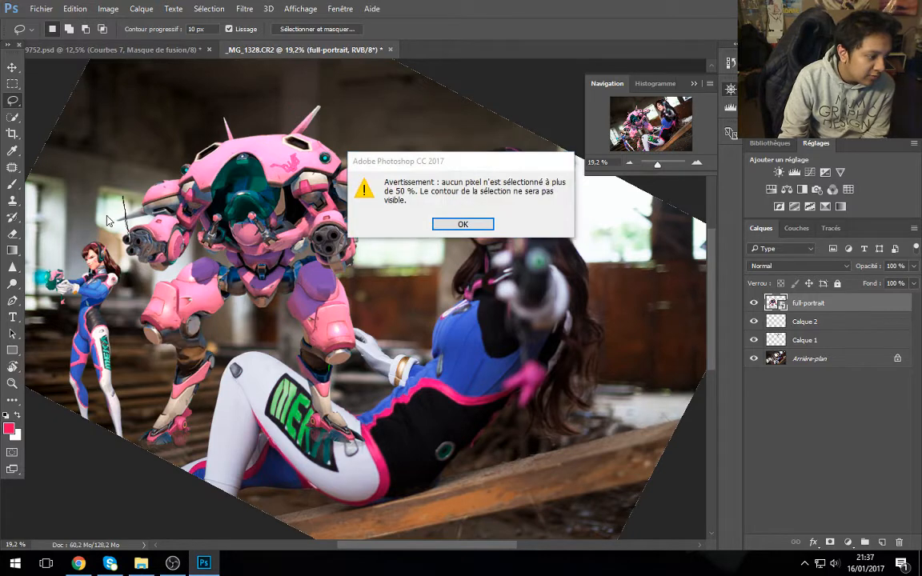
key(Return)
mouse_move(124, 256)
mouse_down()
mouse_move(138, 442)
mouse_move(112, 453)
mouse_move(27, 454)
mouse_move(3, 270)
mouse_move(44, 143)
mouse_up()
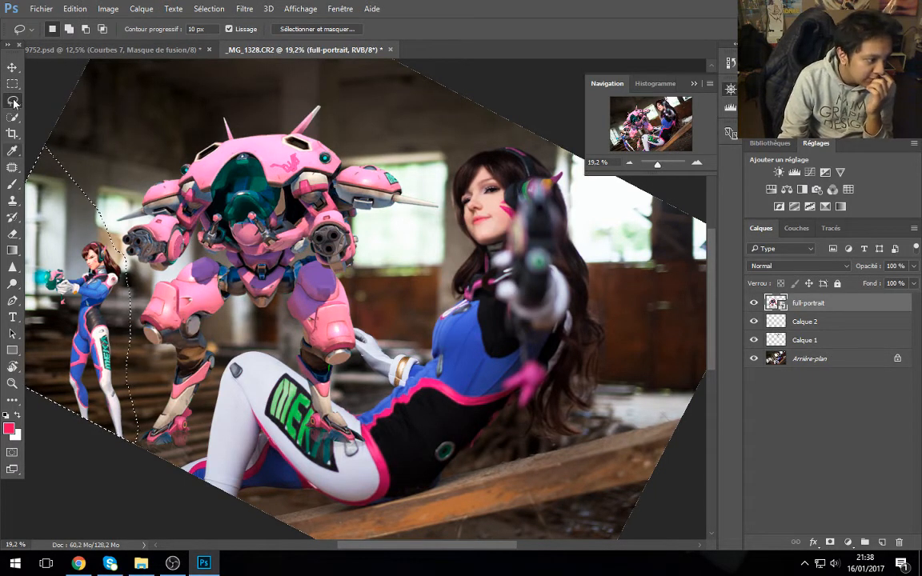
click(833, 543)
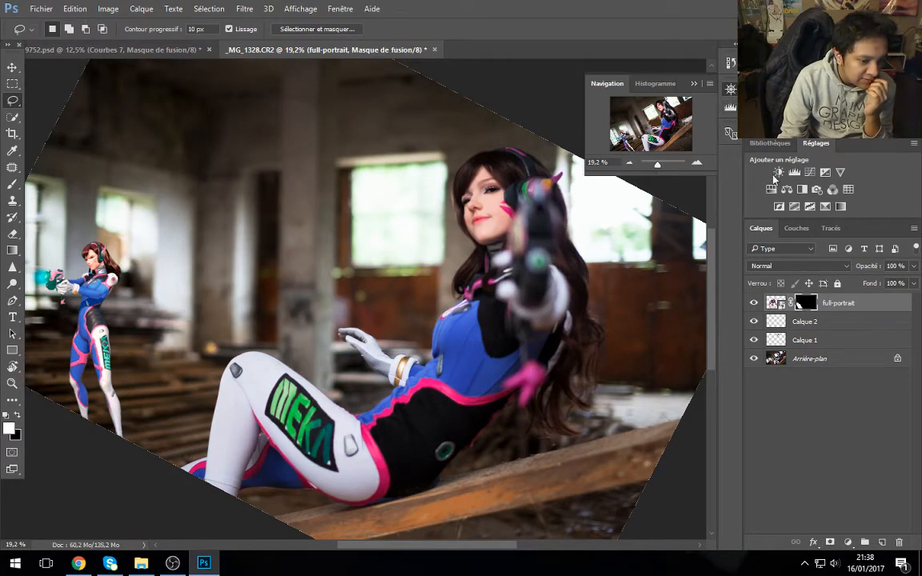
Step: Display the mask properties, invert the full-portrait layer's mask to hide the small figure, and clear the properties off the image
click(730, 108)
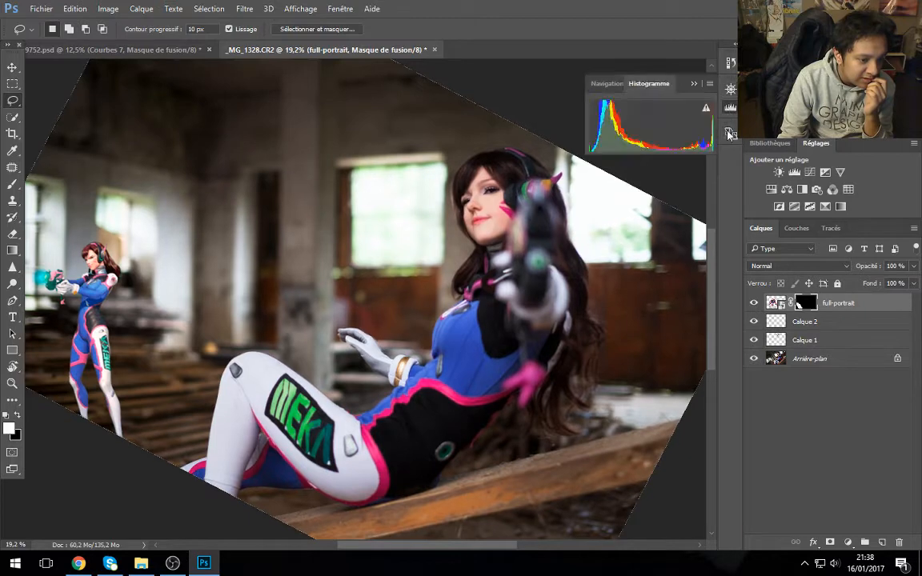
click(730, 133)
click(340, 8)
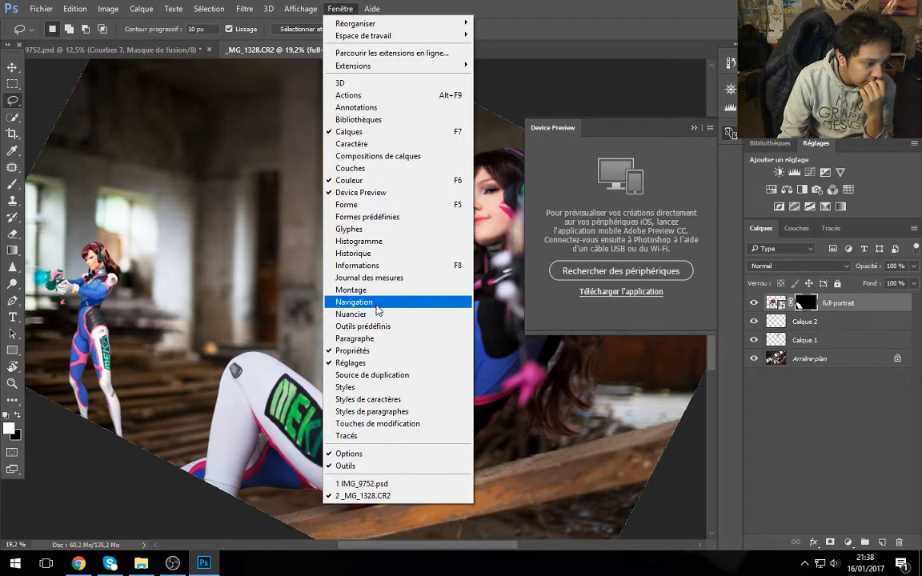
click(371, 351)
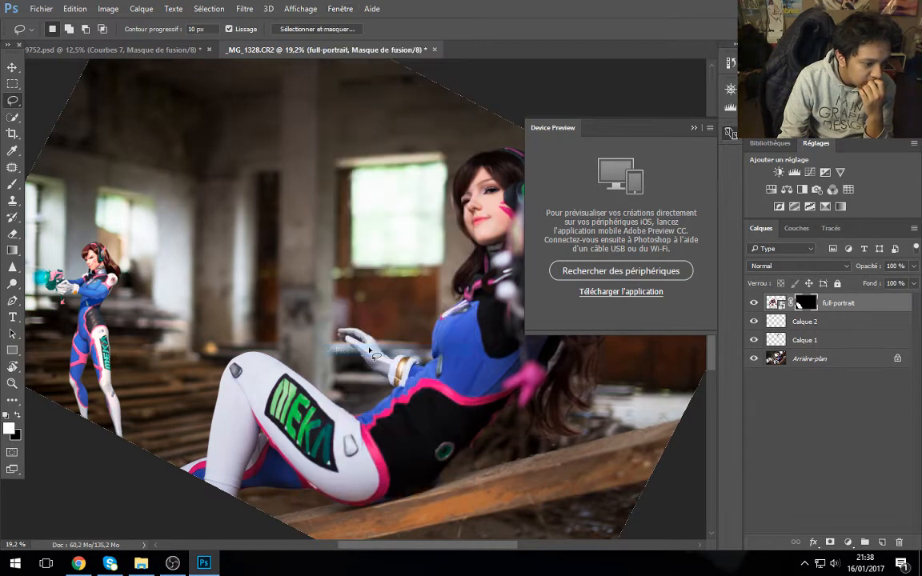
click(340, 8)
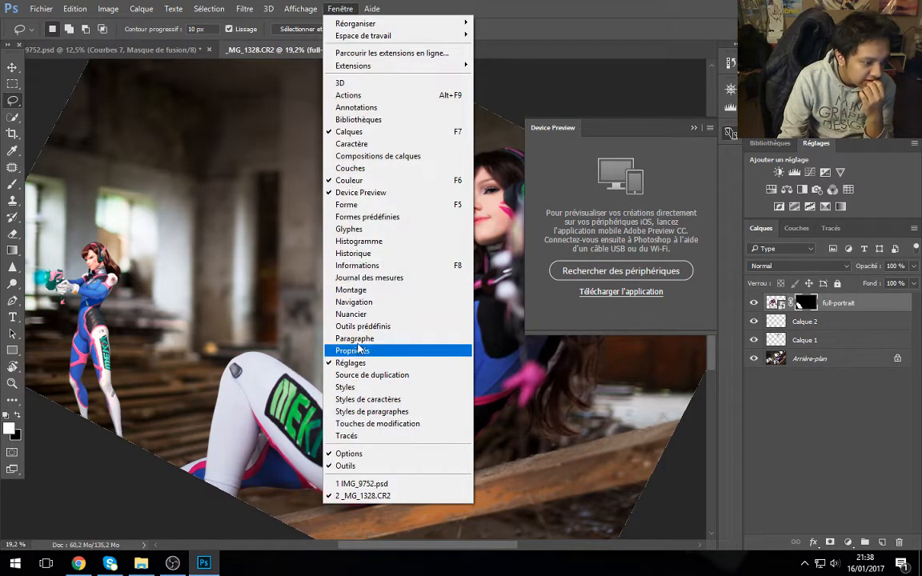
click(369, 350)
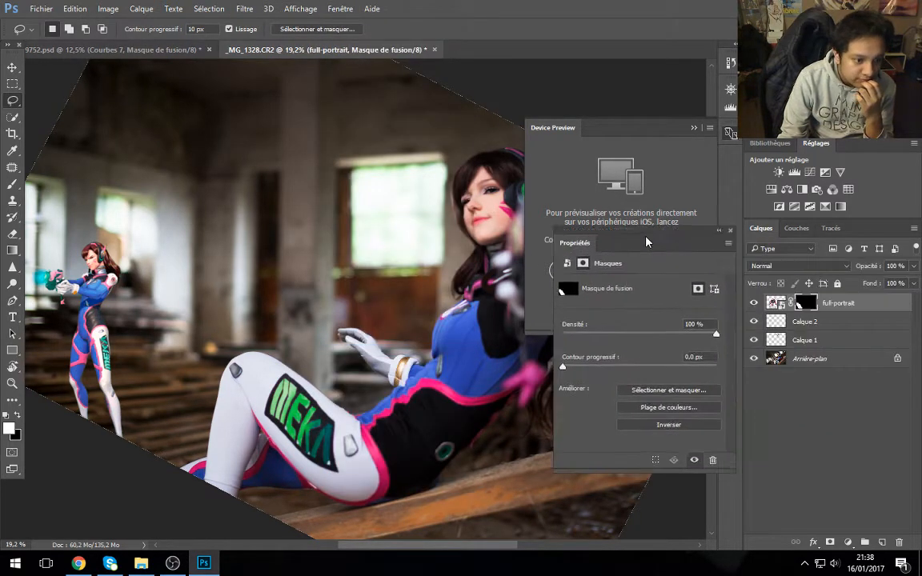
click(584, 390)
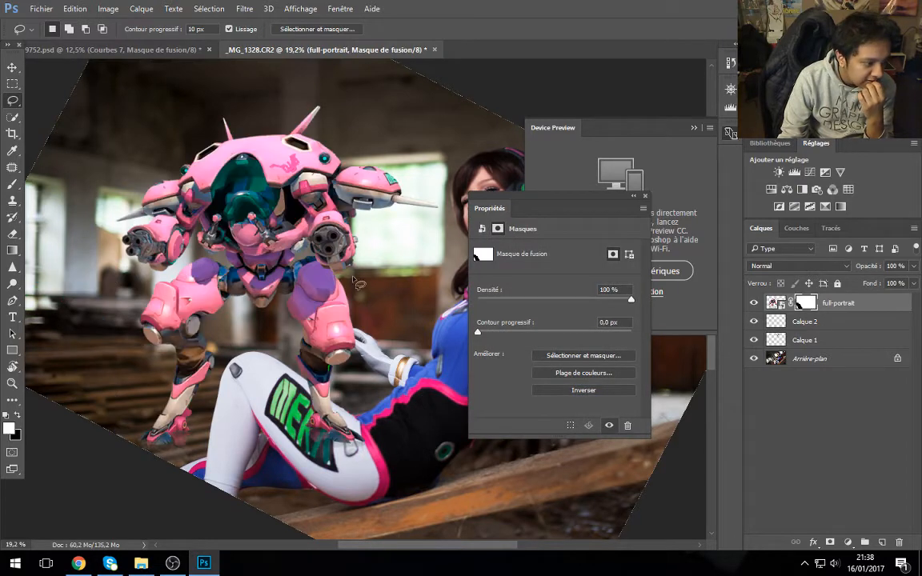
drag(557, 207, 921, 182)
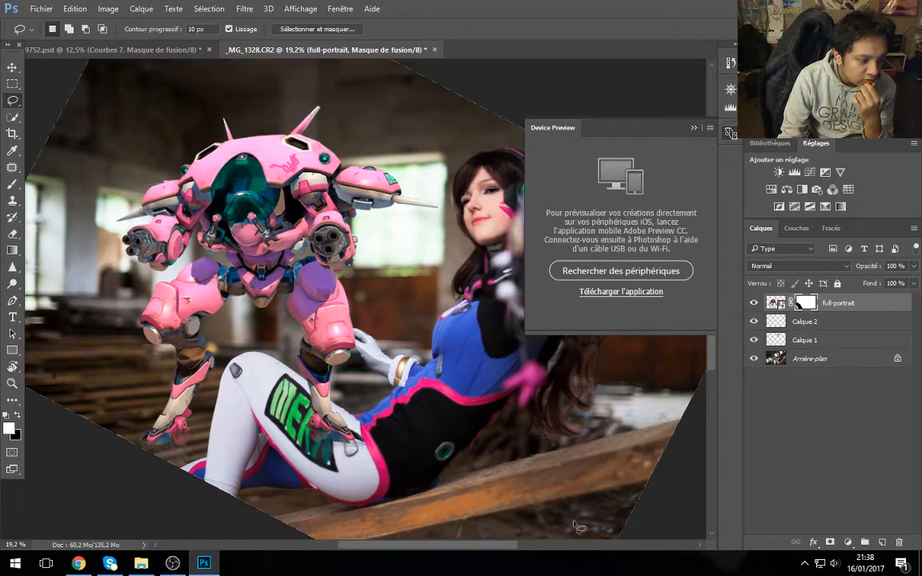
Step: Hide the full-portrait layer and collapse the Device Preview panel to uncover the photo
click(754, 303)
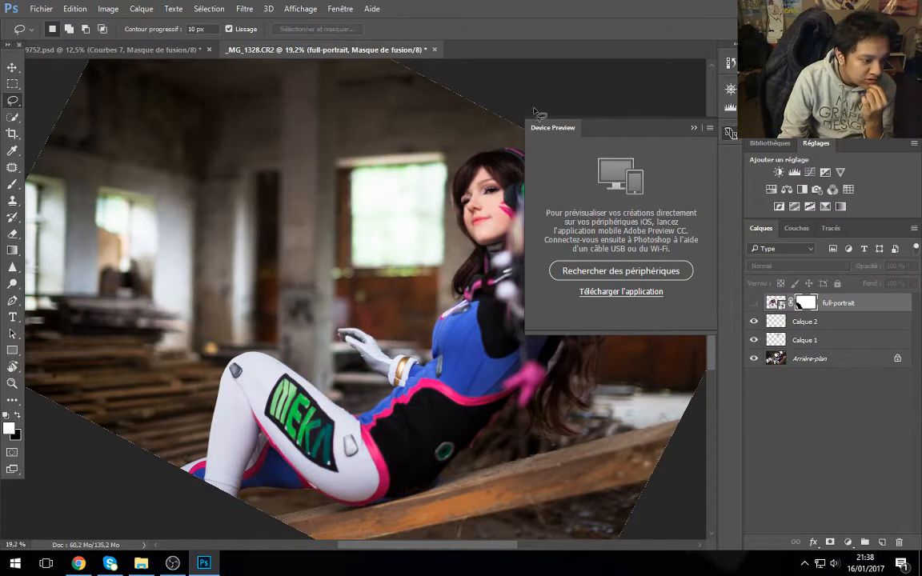
click(694, 128)
scroll(260, 280, up, 3)
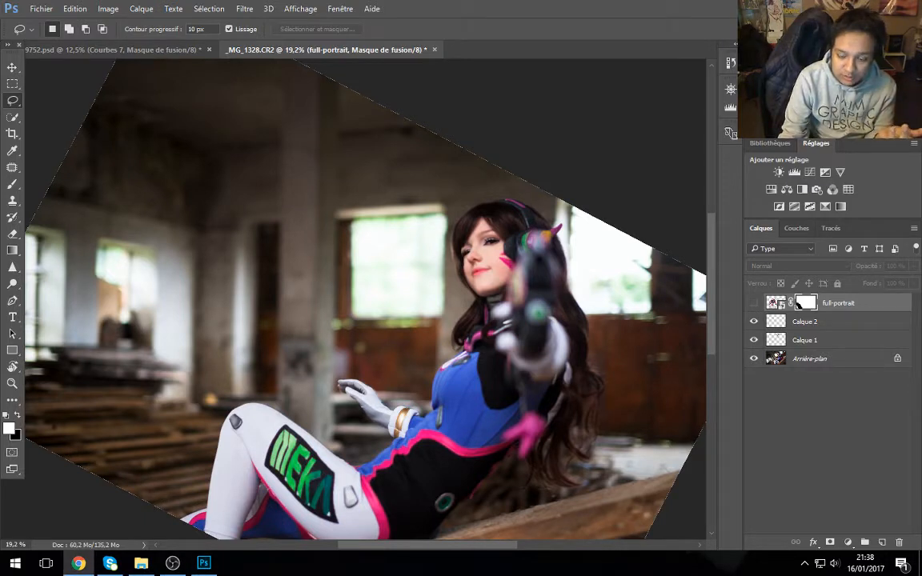
Step: Switch to the Polygonal Lasso tool for outlining the pillar
right_click(12, 100)
click(80, 111)
scroll(347, 186, up, 3)
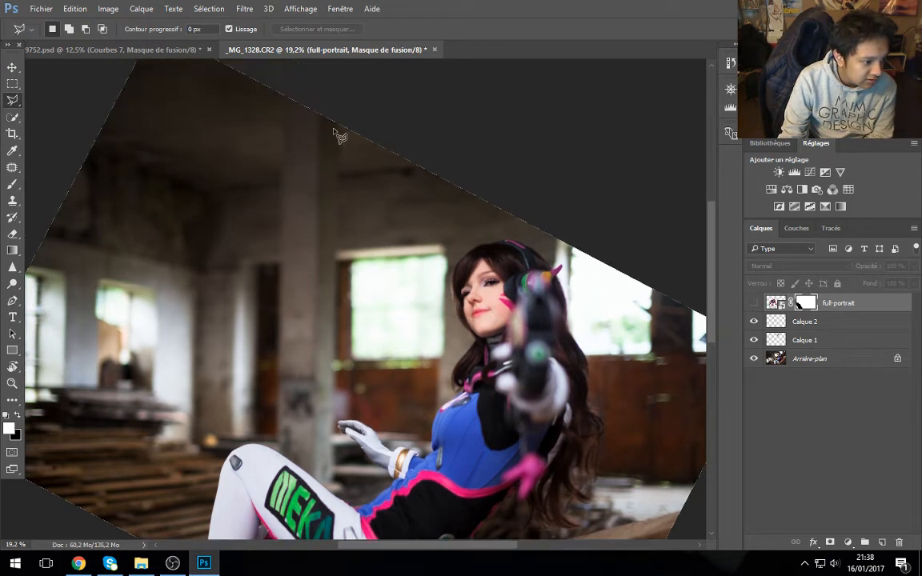
click(340, 125)
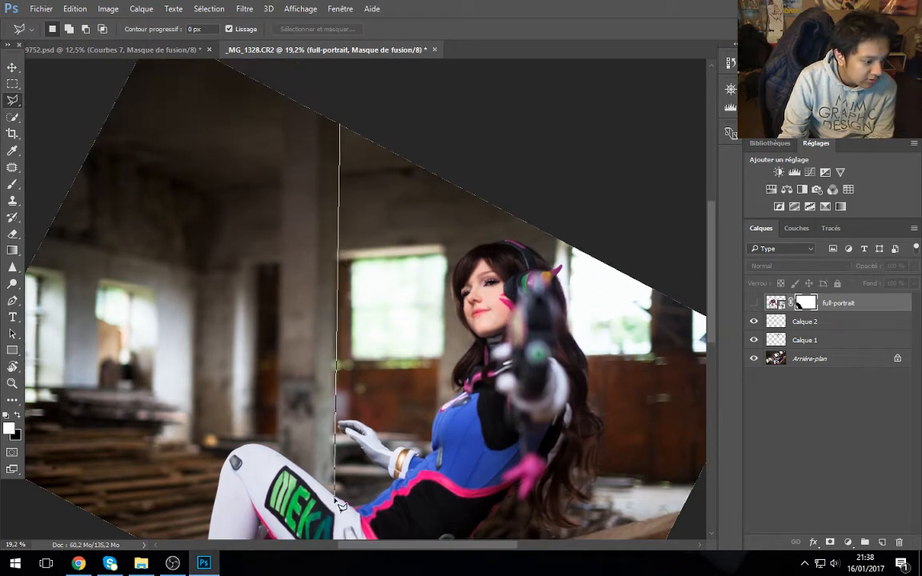
click(334, 492)
click(270, 478)
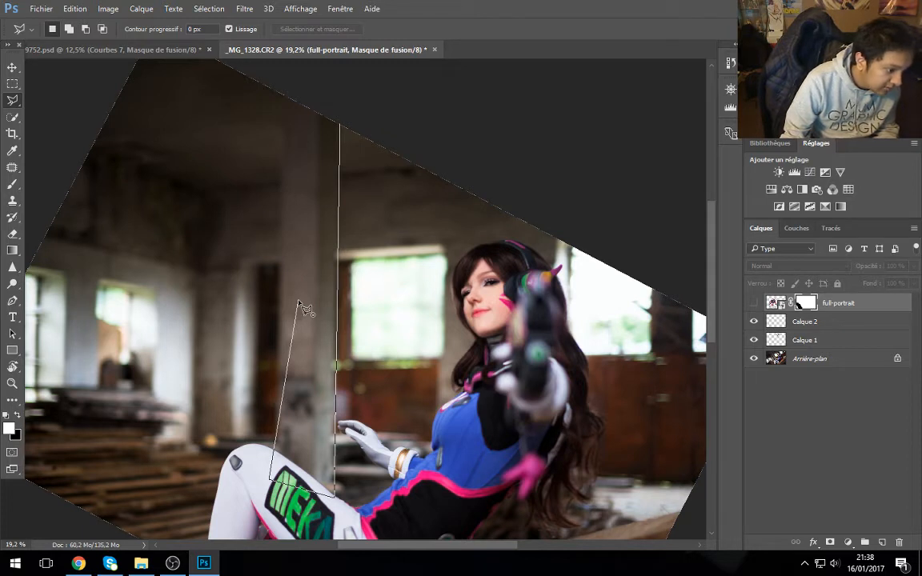
click(340, 126)
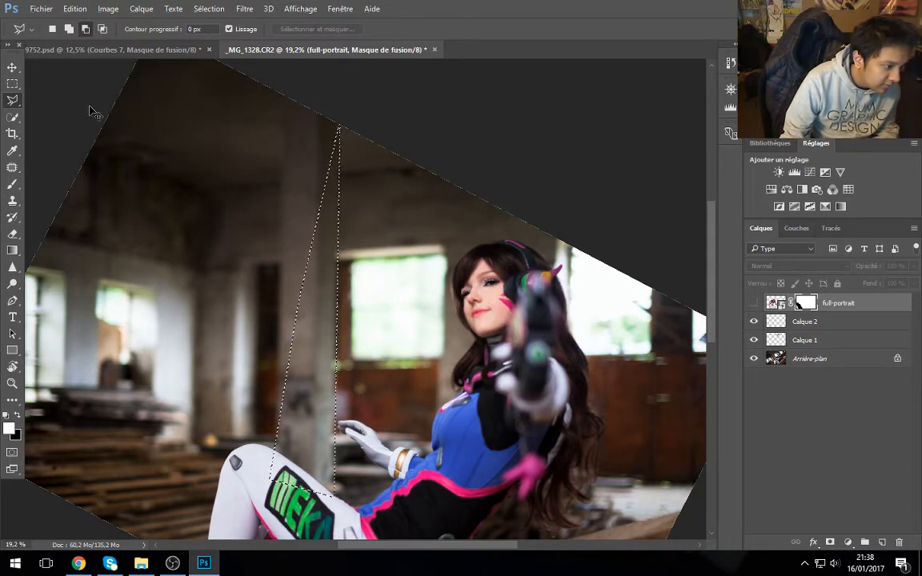
Step: Outline the pillar with the Polygonal Lasso, from just beyond the photo's upper edge down to the woman's raised thigh
click(286, 97)
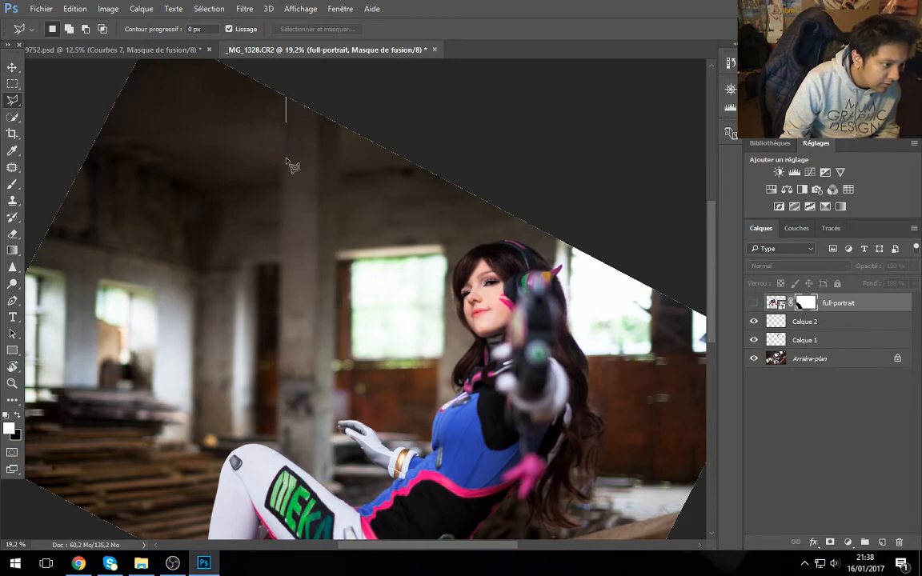
click(278, 459)
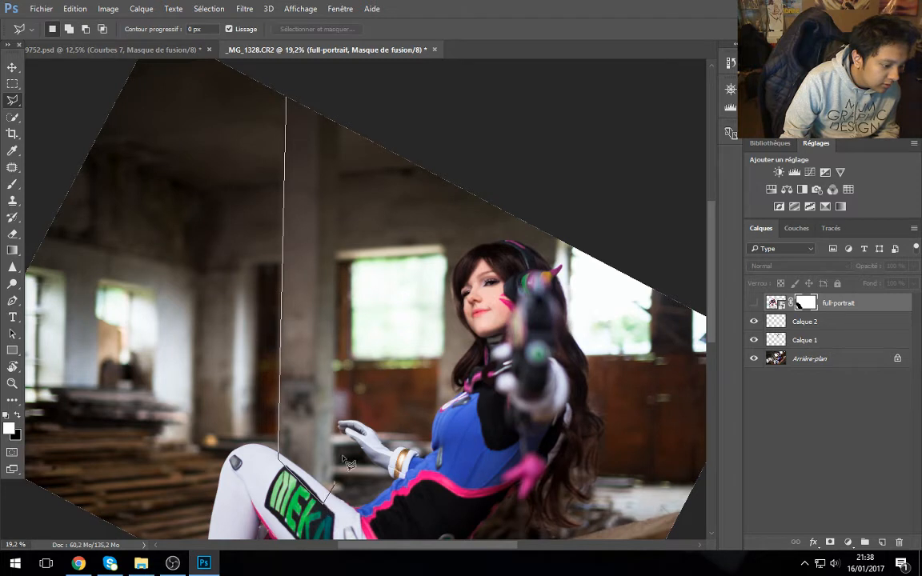
click(337, 112)
double_click(286, 84)
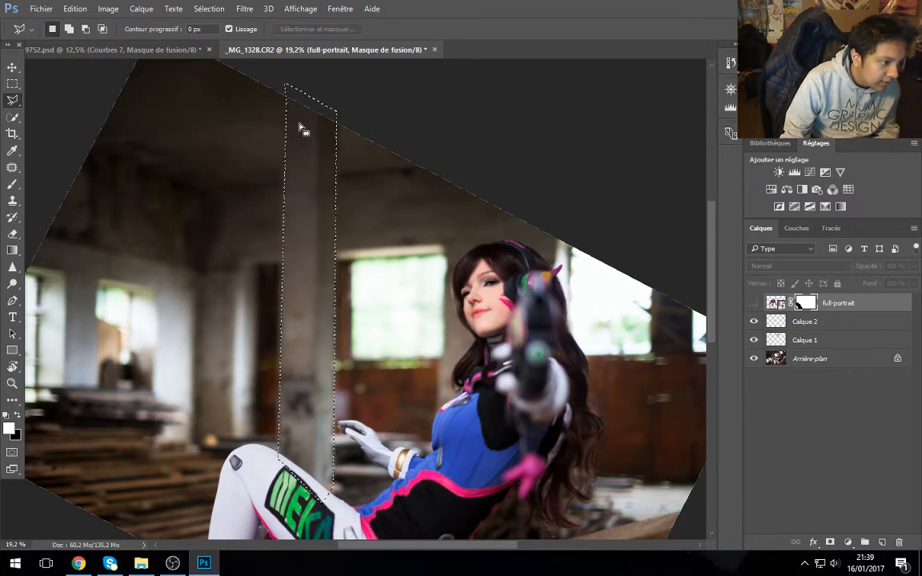
Step: Stamp the visible layers into a new layer above Calque 2 and mask it to the pillar selection
click(797, 359)
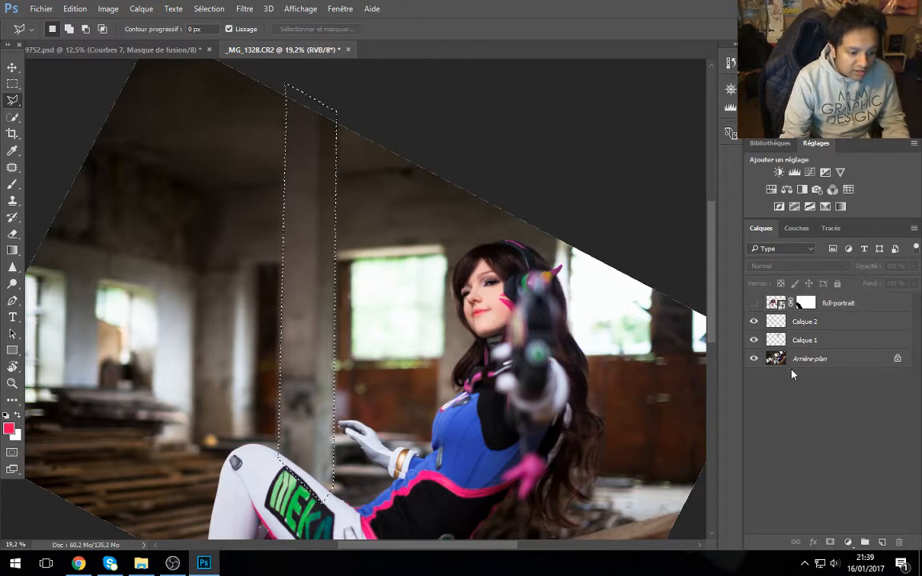
click(802, 328)
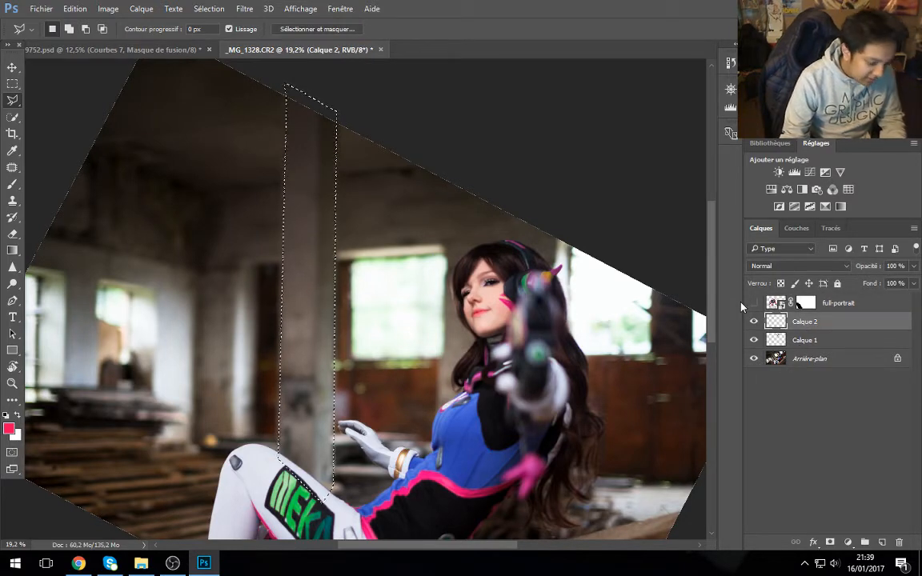
key(ctrl+alt+shift+e)
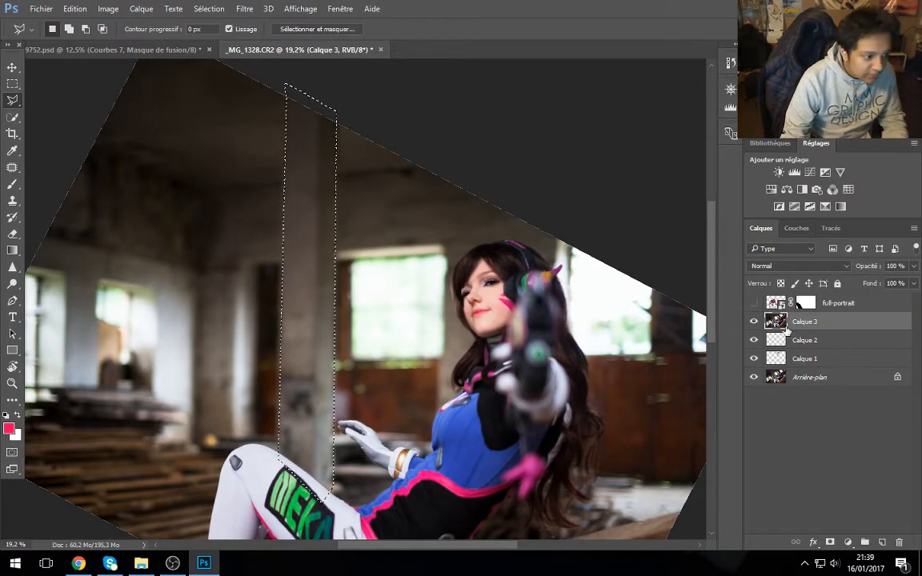
click(830, 544)
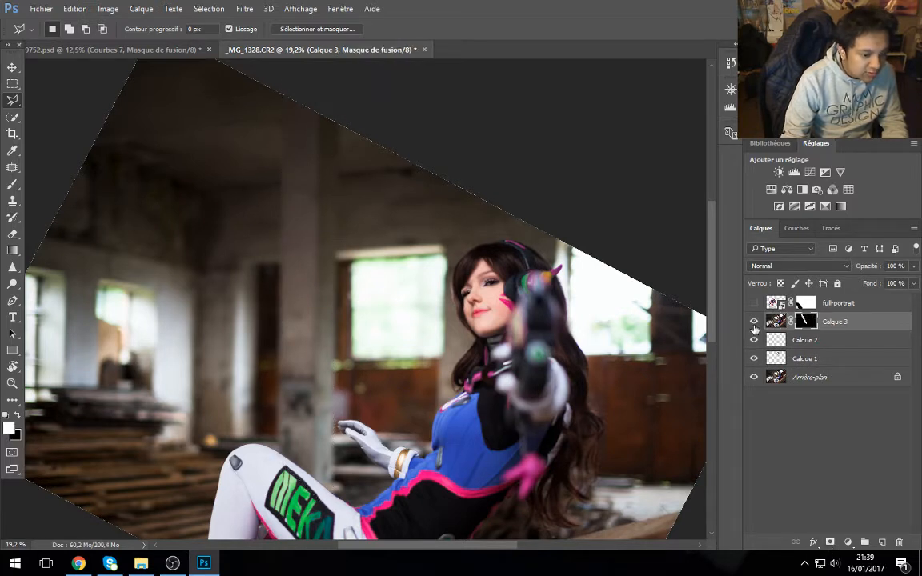
Step: Show the full-portrait layer beneath the masked pillar layer and move the mecha up and slightly right behind the pillar
drag(775, 303, 743, 323)
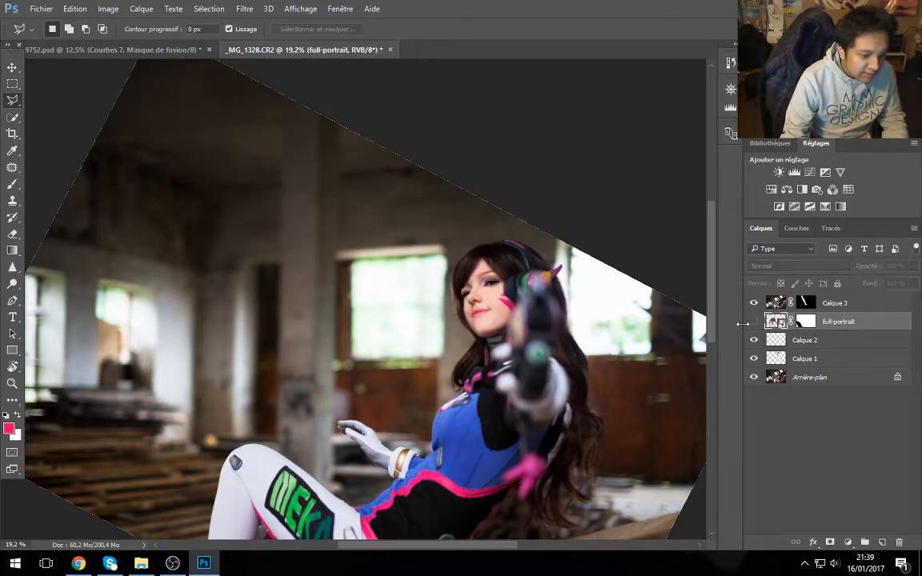
click(753, 321)
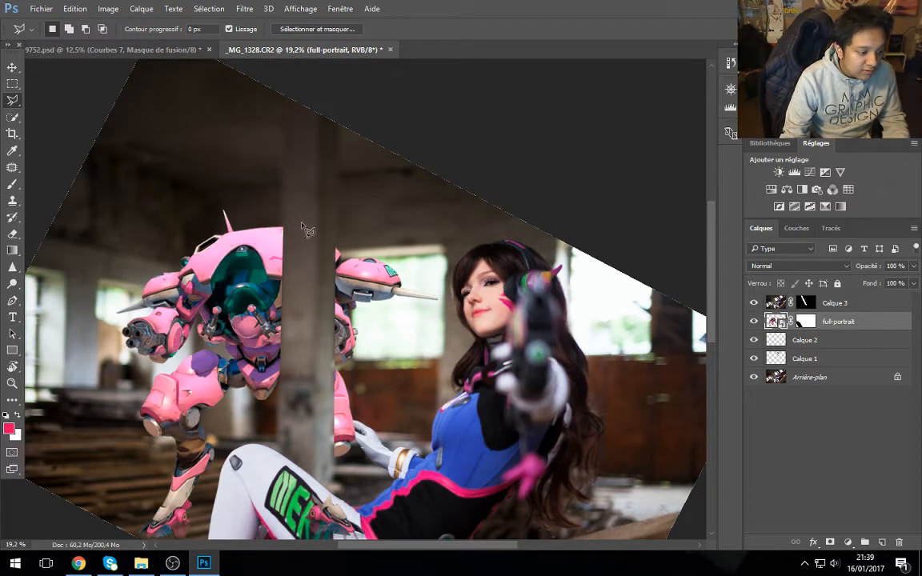
key(v)
drag(227, 301, 241, 245)
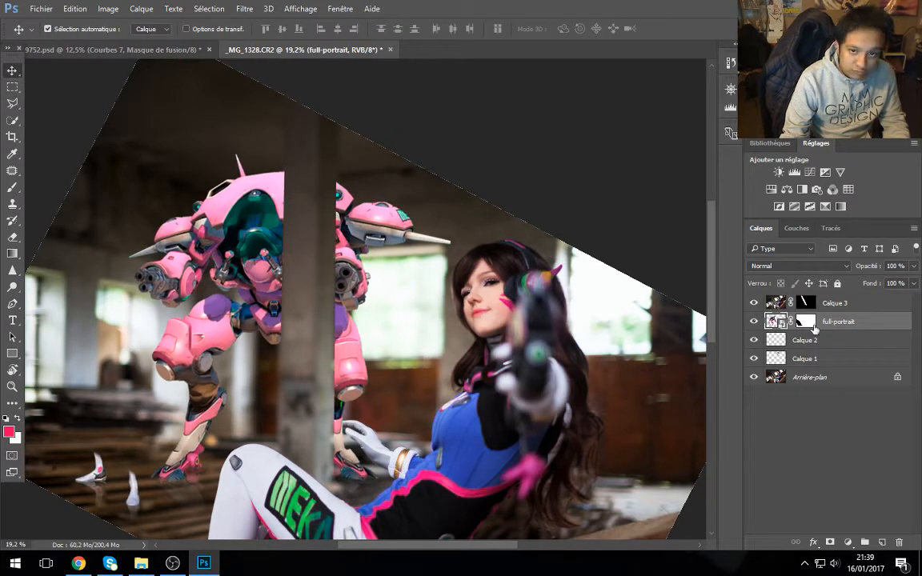
Step: Lasso the small figure's leftover feet and hide them on the full-portrait layer's mask
click(813, 325)
click(12, 120)
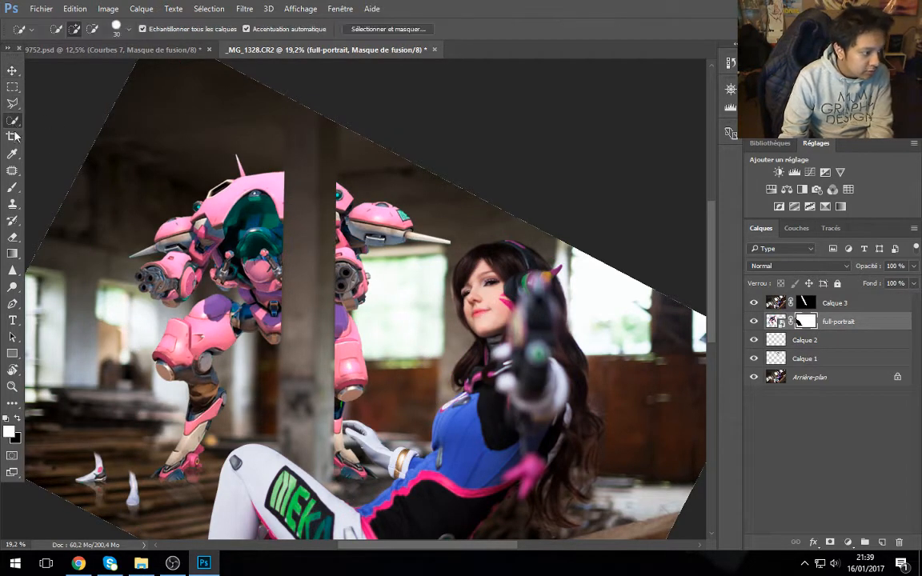
key(l)
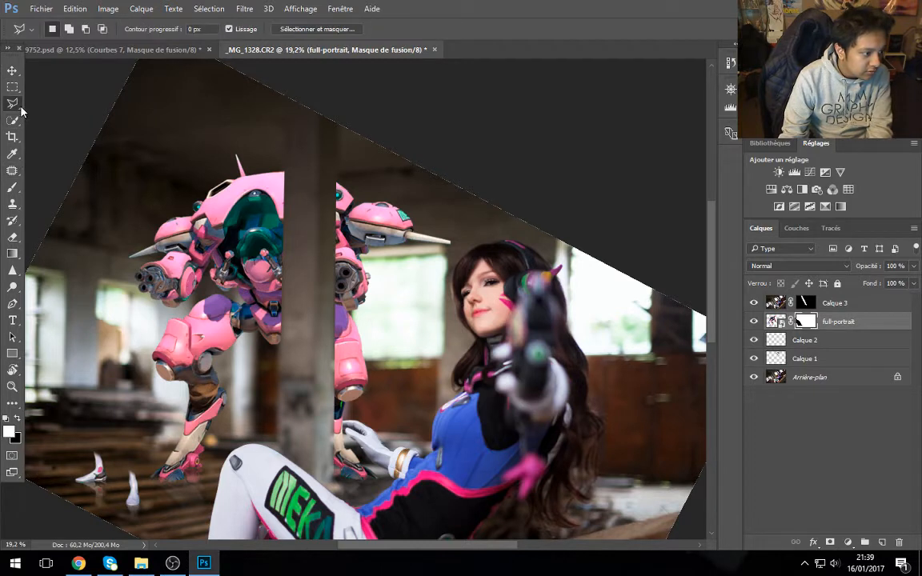
right_click(19, 107)
click(58, 100)
mouse_move(75, 438)
mouse_down()
mouse_move(148, 492)
mouse_move(40, 439)
mouse_up()
key(Delete)
mouse_move(144, 542)
mouse_down()
mouse_move(167, 489)
mouse_move(203, 487)
mouse_move(230, 538)
mouse_move(27, 513)
mouse_up()
key(ctrl+d)
key(Delete)
key(ctrl+d)
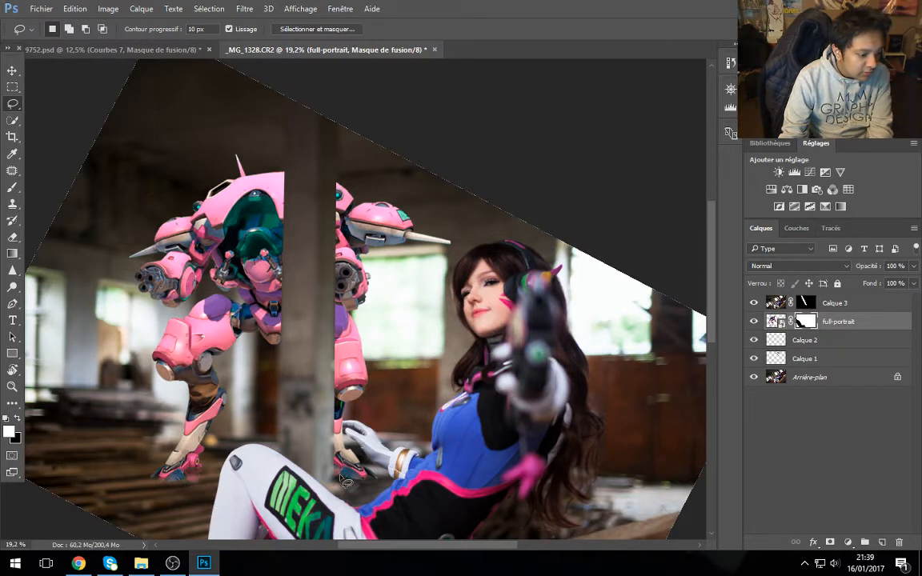
Step: Lasso the area below the mecha's foot beside the woman's hip and hide it on the full-portrait mask
mouse_move(350, 480)
mouse_down()
mouse_move(383, 485)
mouse_move(346, 488)
mouse_up()
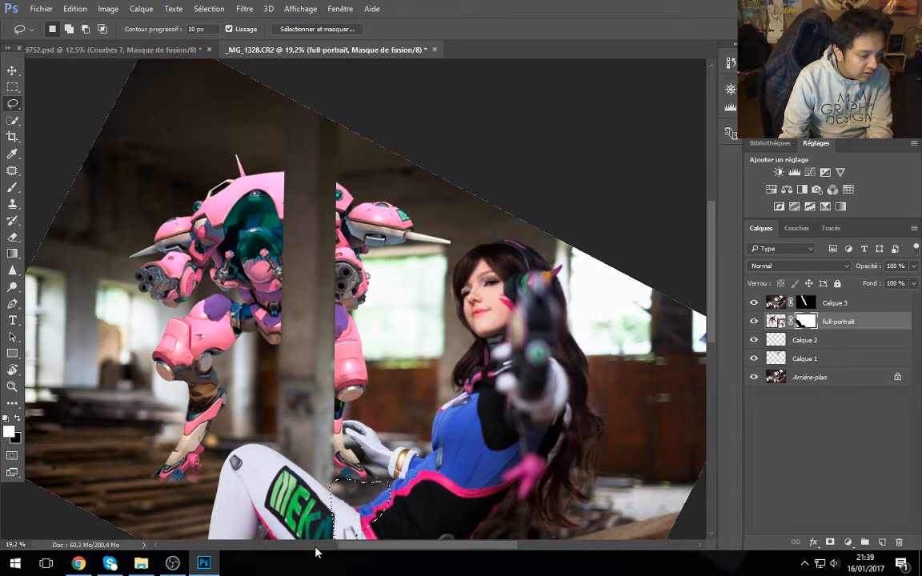
key(Delete)
key(ctrl+d)
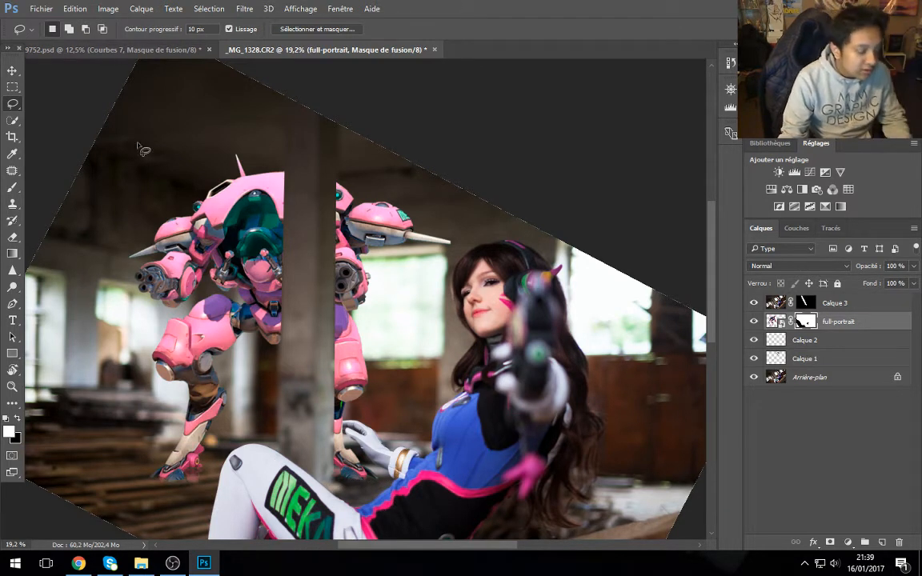
click(781, 322)
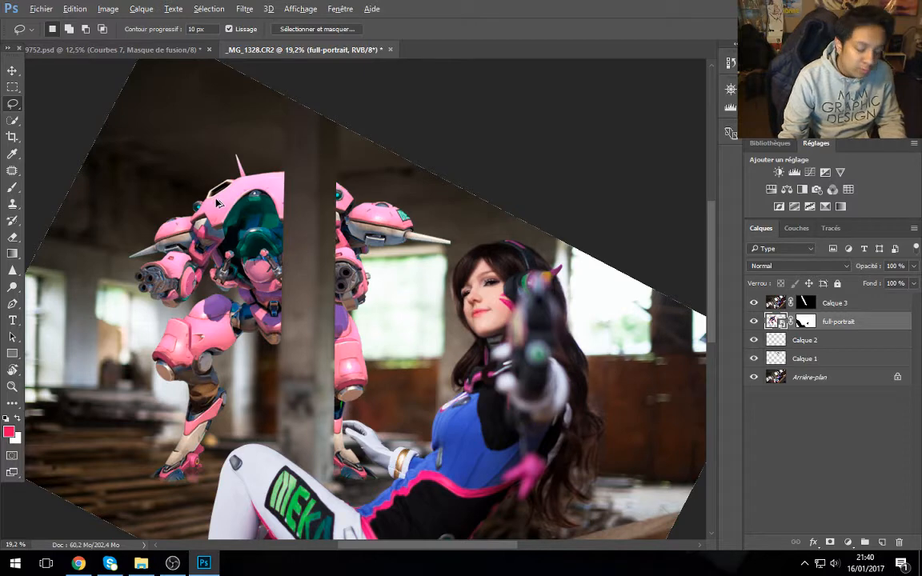
key(alt+ctrl+r)
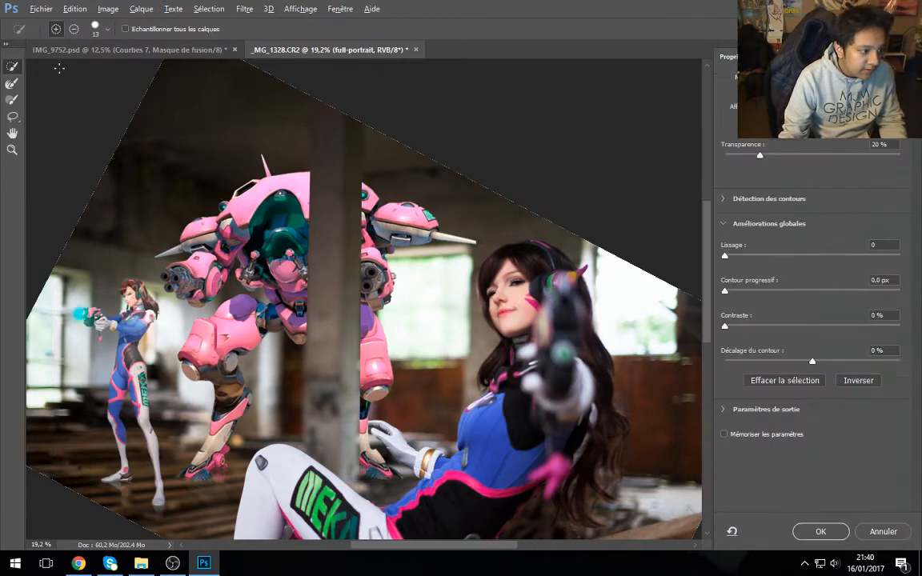
click(884, 531)
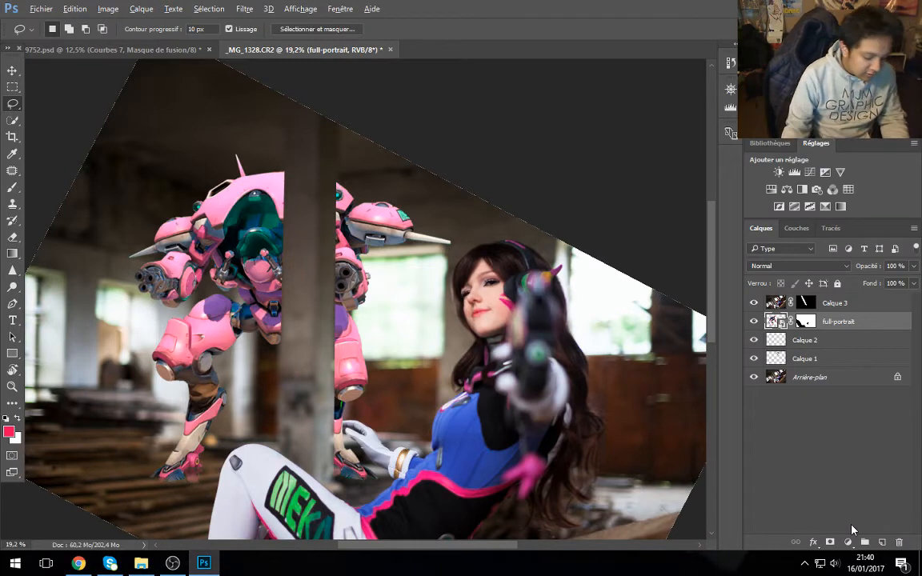
Step: Scale a copy of the full-portrait layer to 128.83% width and 134.79% height and position it behind the pillar and the woman
key(ctrl+t)
drag(177, 140, 178, 243)
scroll(203, 220, up, 2)
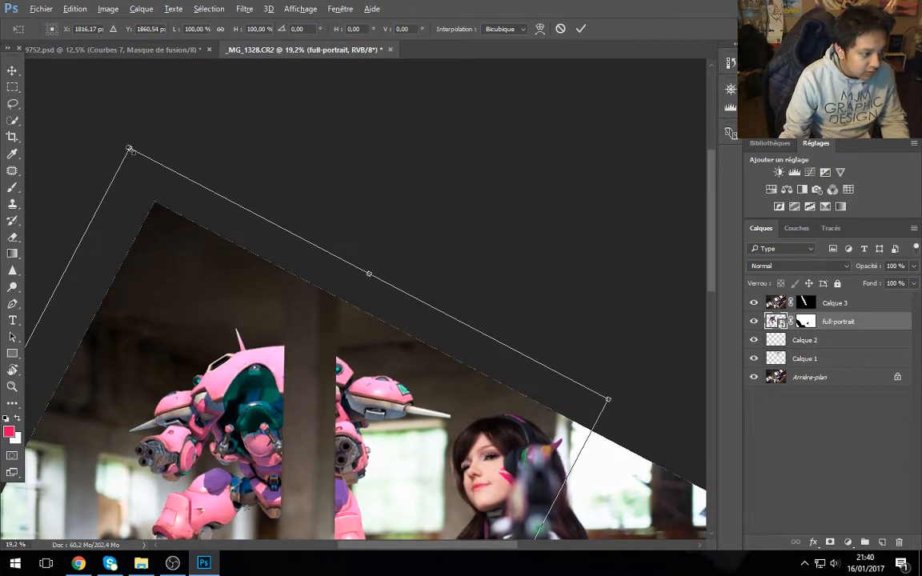
drag(130, 149, 78, 5)
scroll(615, 410, down, 5)
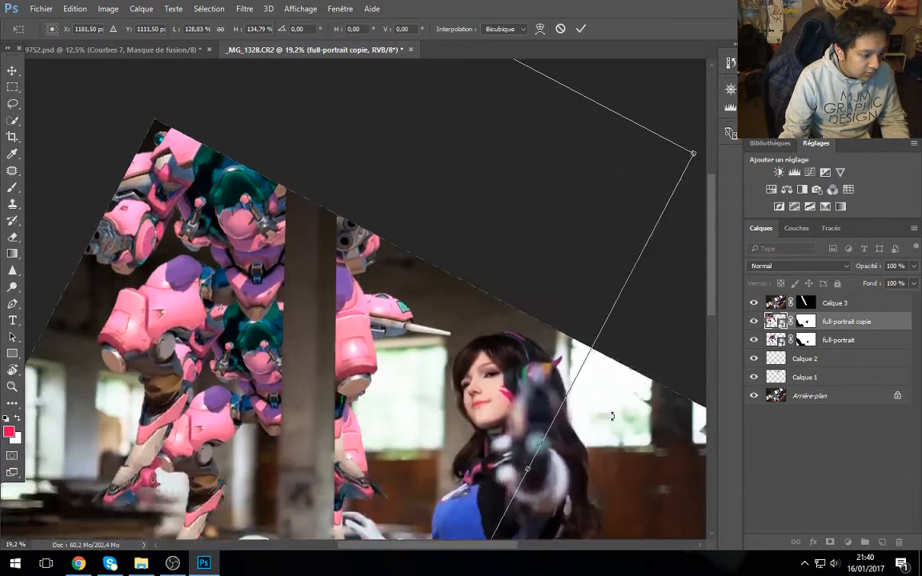
mouse_move(528, 360)
mouse_down()
mouse_move(457, 348)
mouse_move(478, 368)
mouse_move(470, 400)
mouse_up()
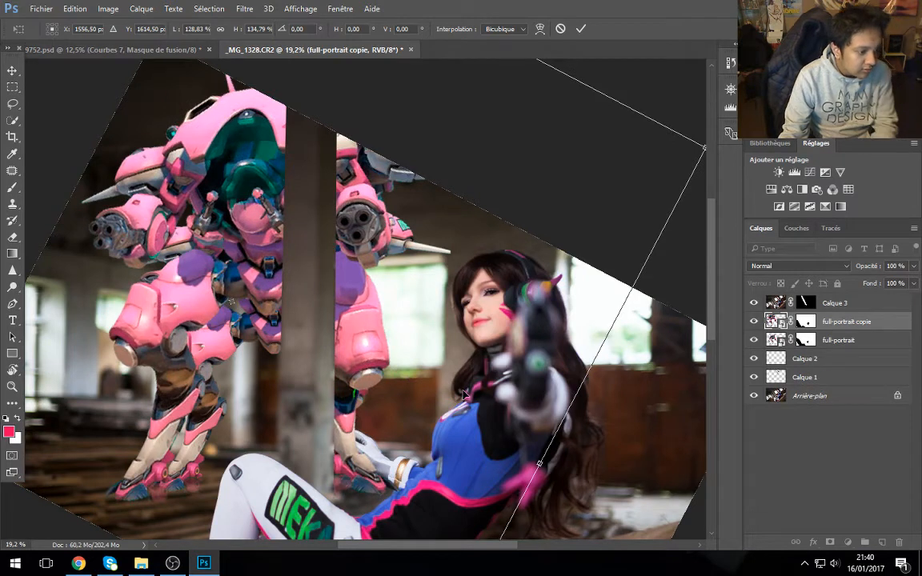
key(Return)
Step: Delete the original full-portrait layer and hide the enlarged copy to uncover the photo
key(l)
click(840, 340)
key(Delete)
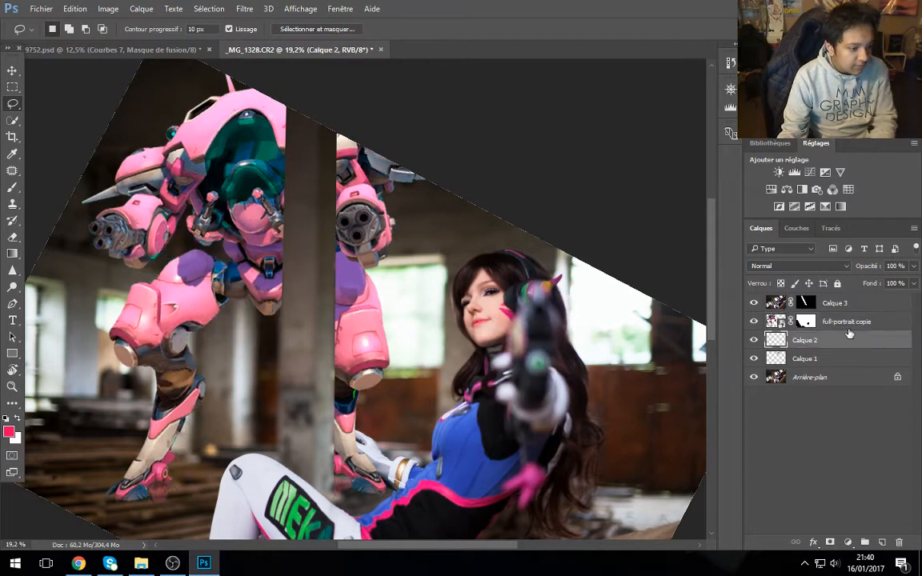
click(853, 323)
click(754, 322)
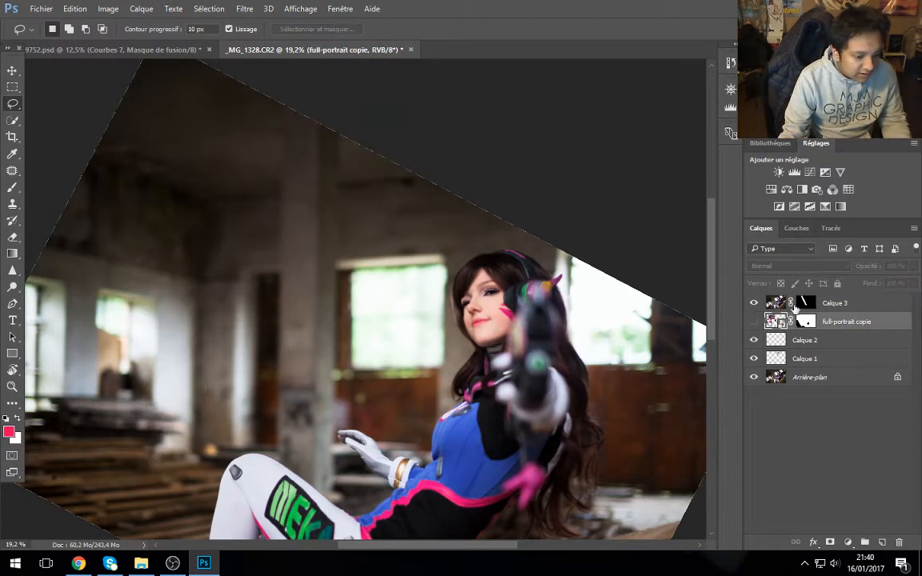
Step: With Calque 3 active, select the woman's gloved hand, lower torso and legs with the Quick Selection tool
click(855, 306)
scroll(308, 416, down, 3)
click(12, 120)
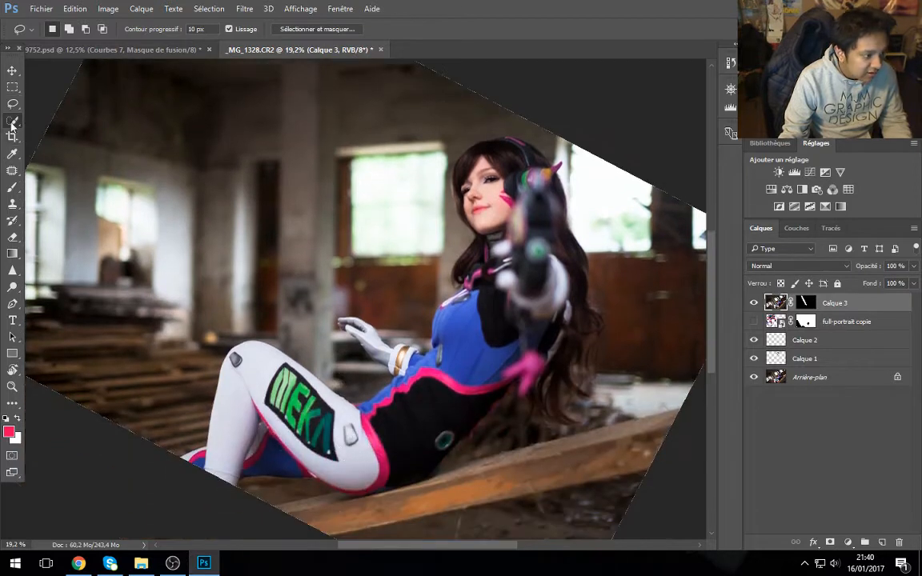
drag(376, 336, 398, 360)
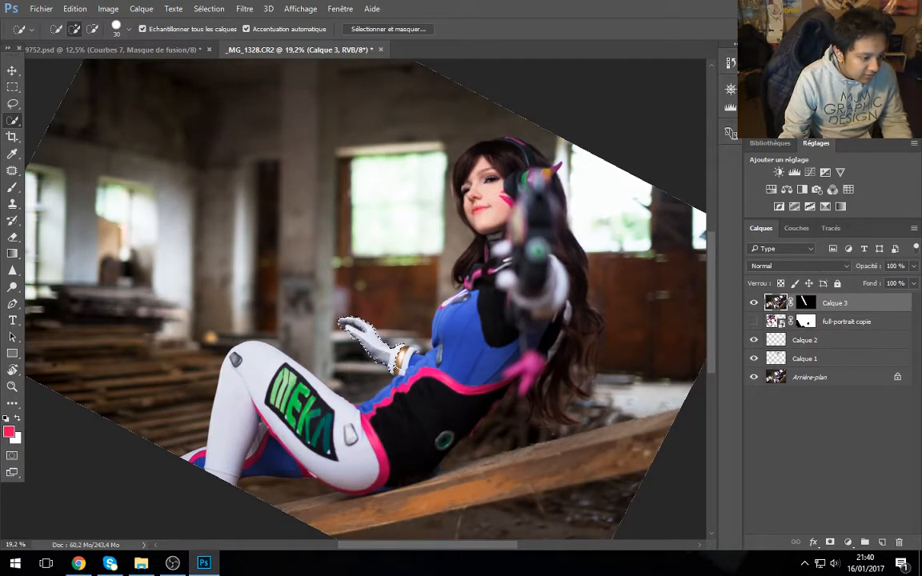
drag(411, 384, 420, 432)
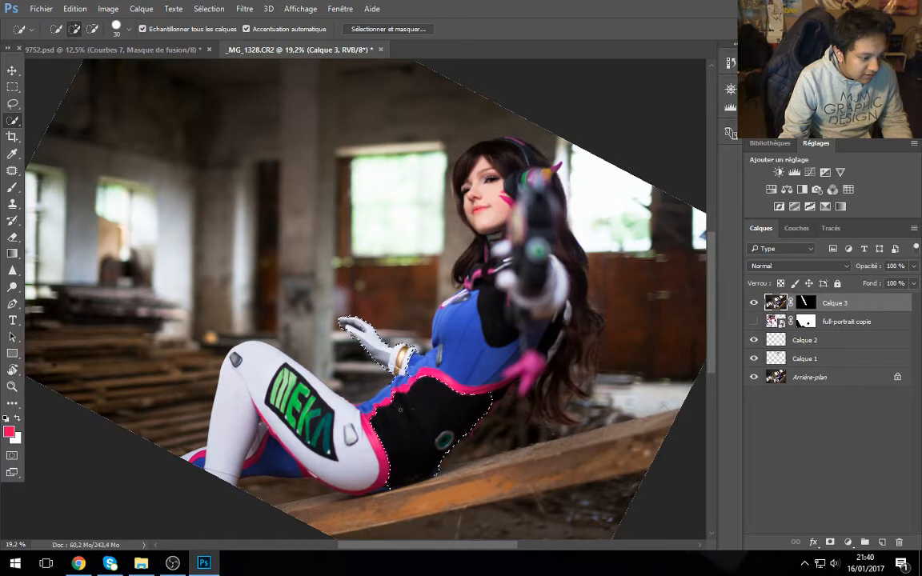
mouse_move(361, 414)
mouse_down()
mouse_move(276, 377)
mouse_move(240, 401)
mouse_up()
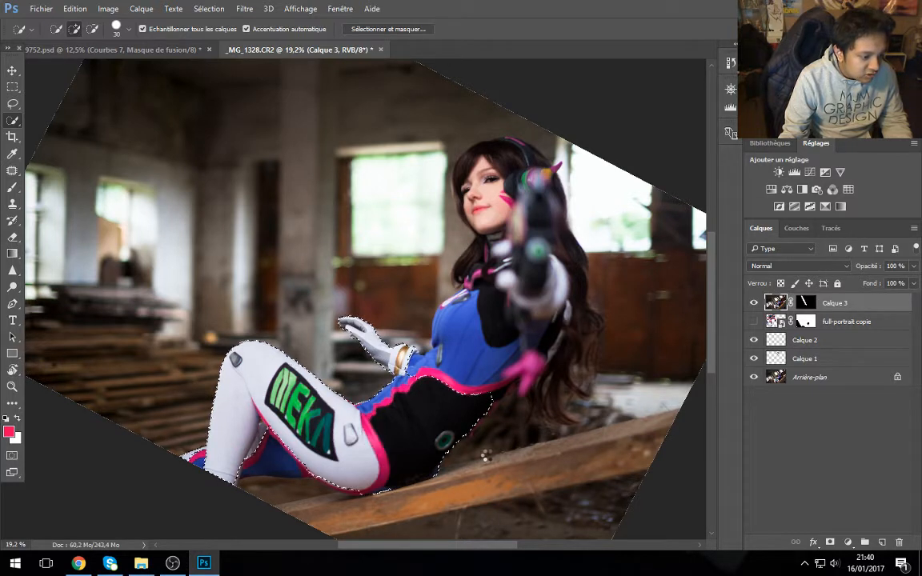
Step: Fill the selection with white on Calque 3's mask, show the full-portrait copie layer again, and deselect
click(803, 302)
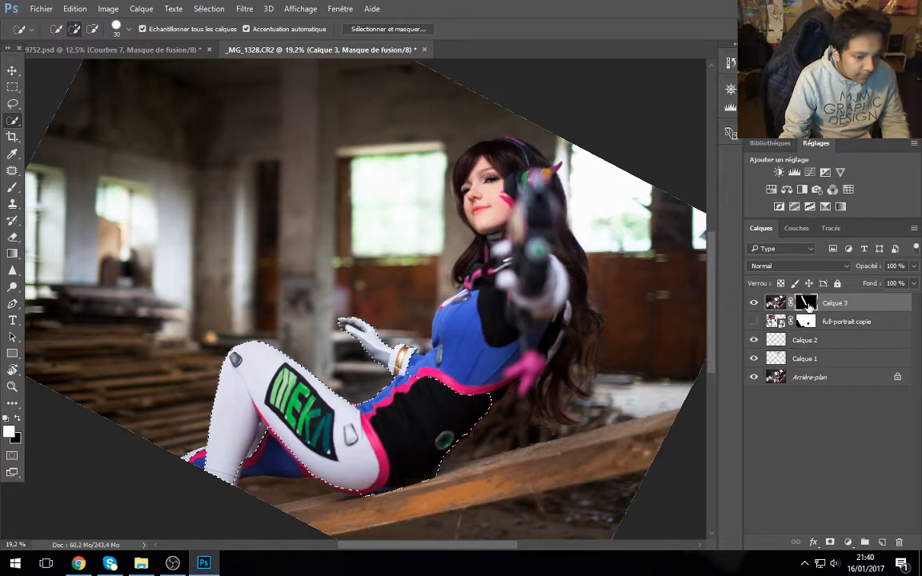
click(19, 418)
key(Delete)
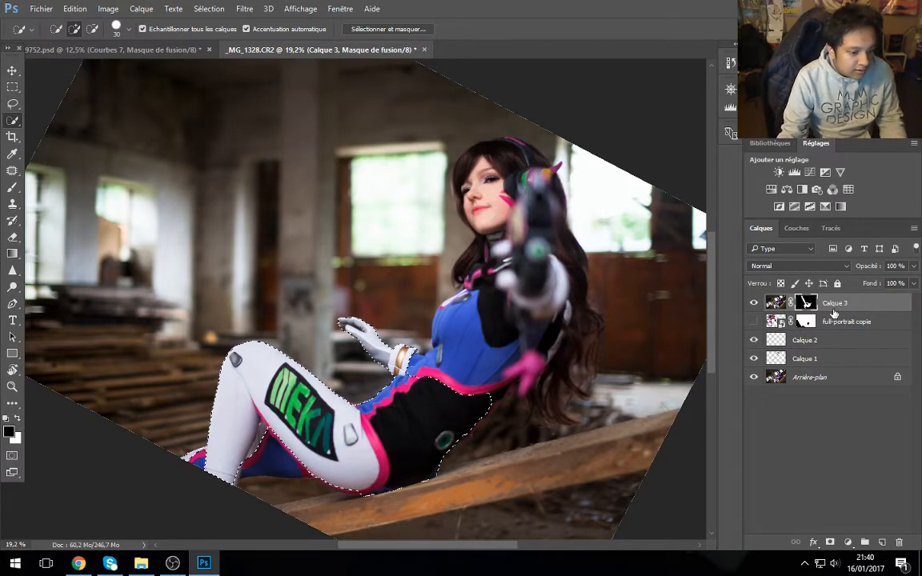
click(753, 321)
scroll(360, 296, up, 2)
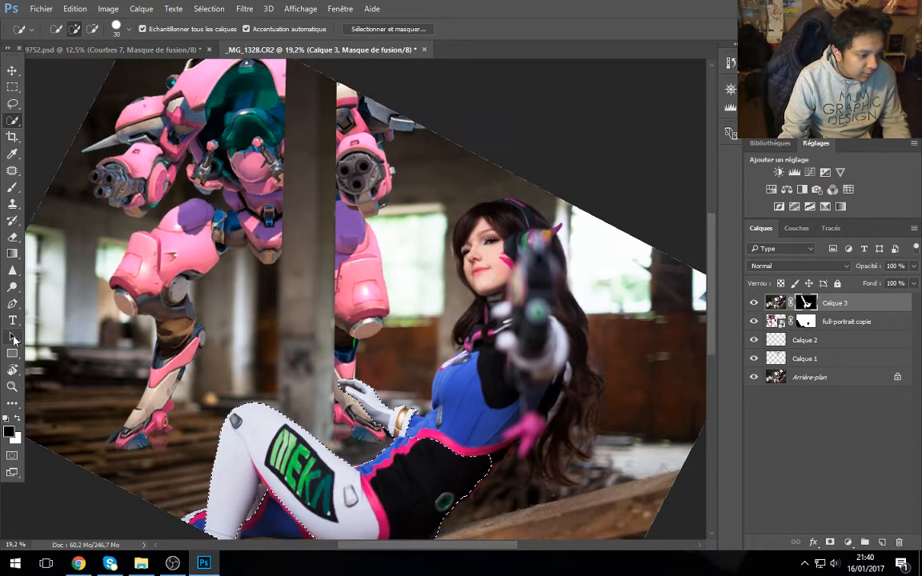
click(12, 104)
key(ctrl+d)
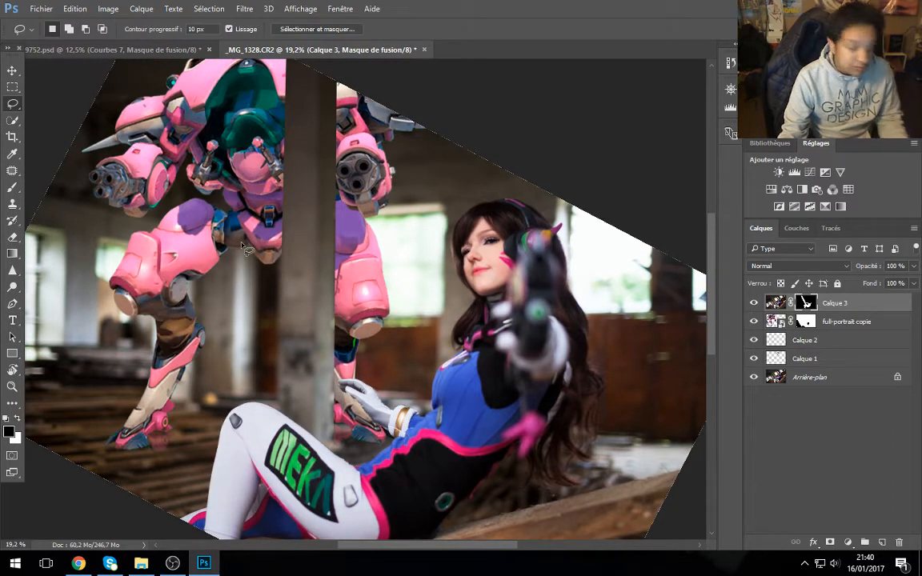
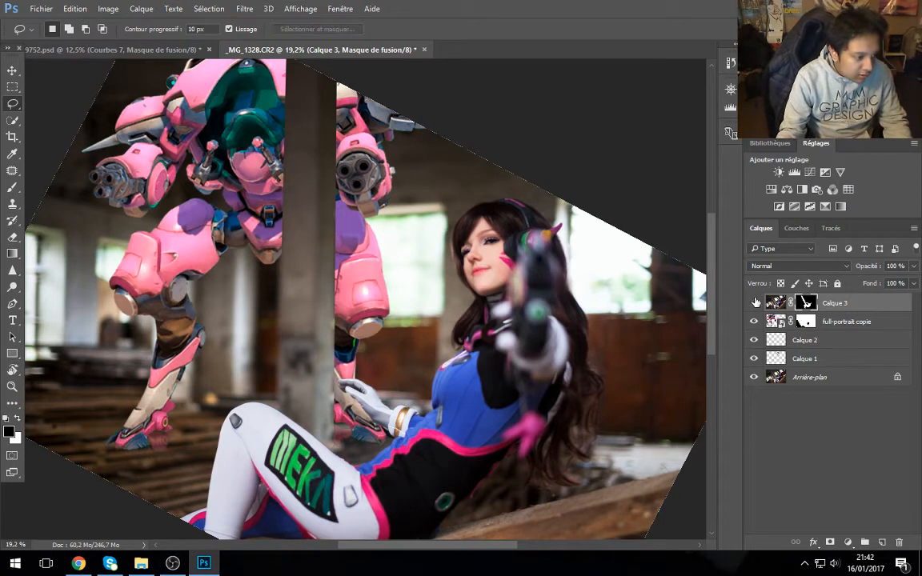
Step: Toggle Calque 3's visibility to compare the image with and without the pillar and hand in front of the mecha
click(755, 302)
click(756, 301)
click(755, 301)
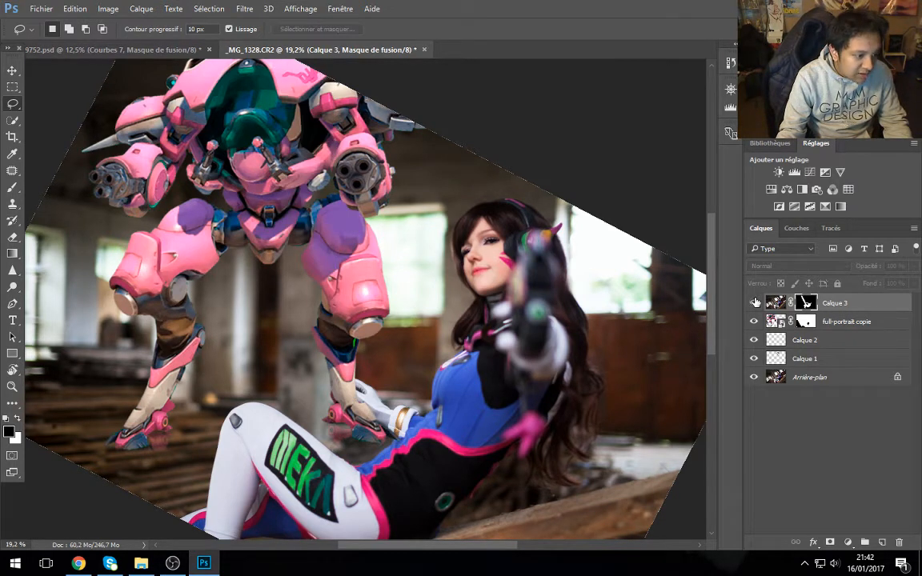
click(755, 302)
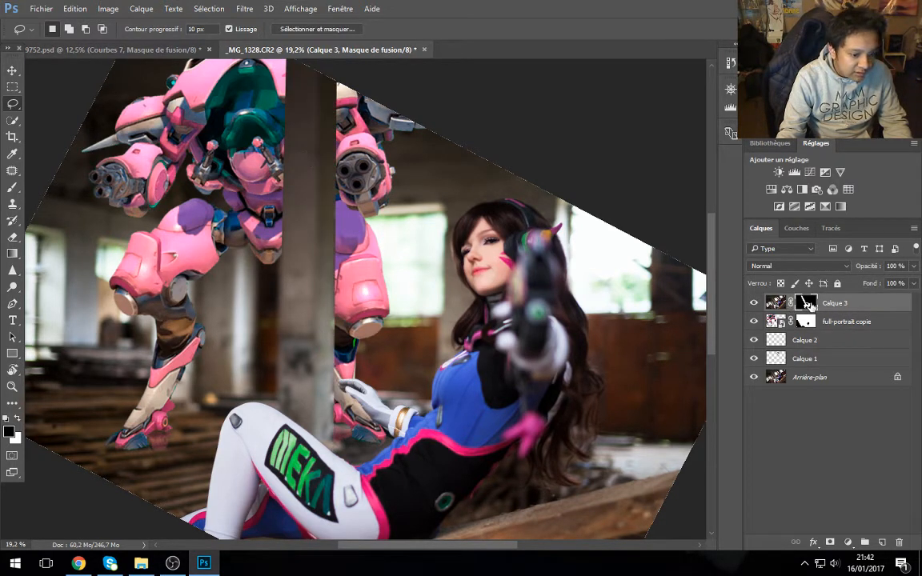
Step: Feather Calque 3's layer mask by about 21.1 px
click(730, 89)
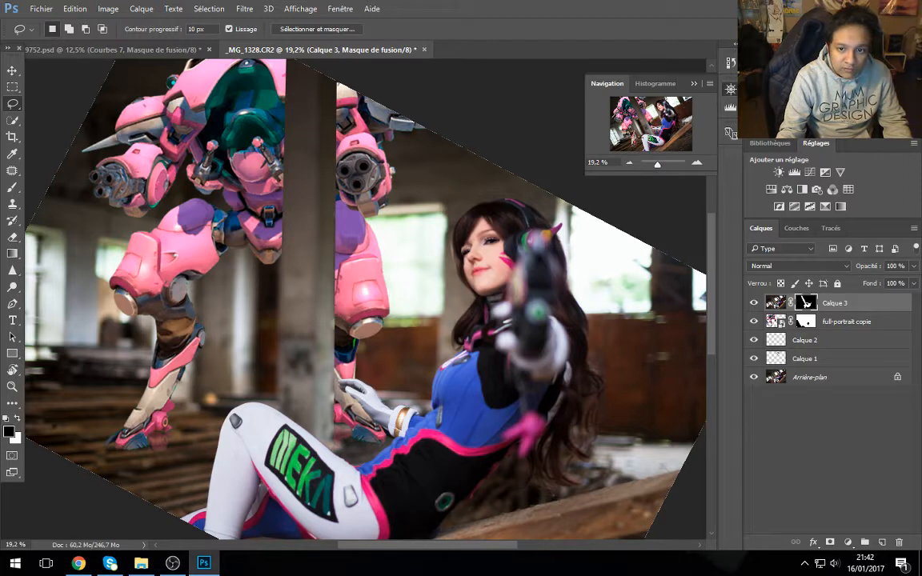
double_click(806, 304)
drag(822, 297, 516, 205)
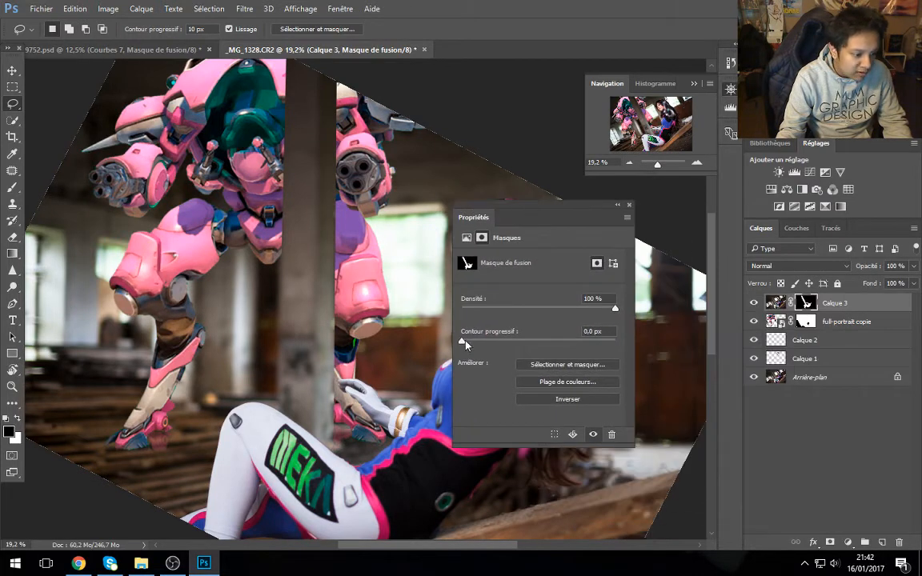
drag(463, 341, 529, 342)
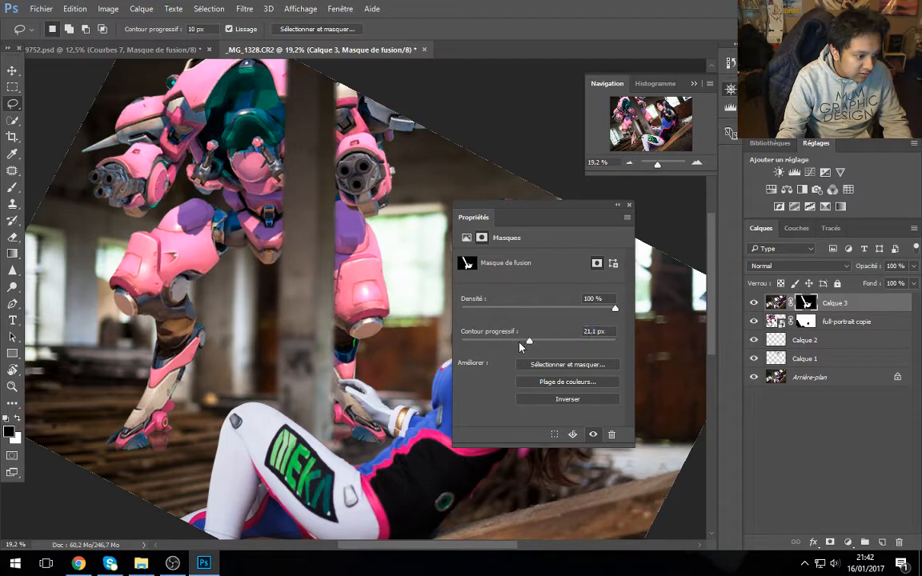
click(807, 303)
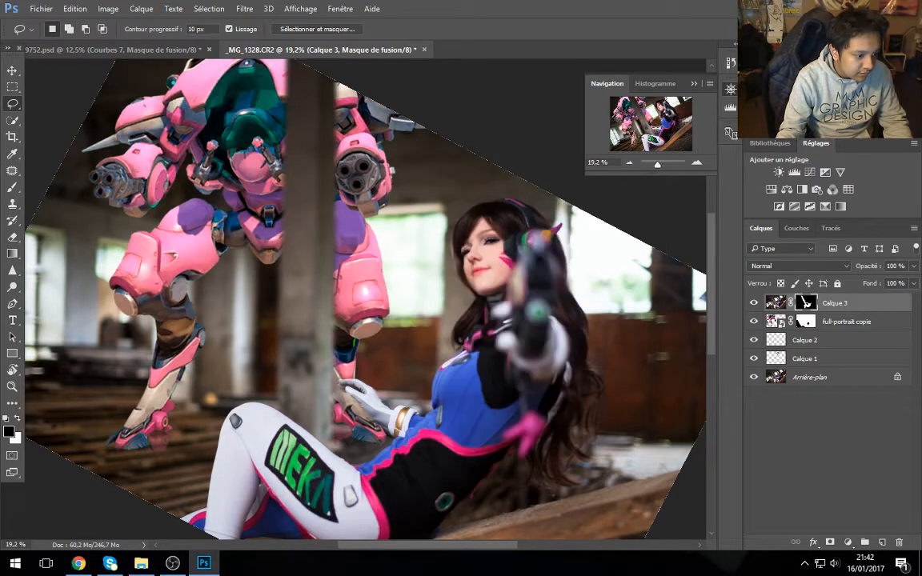
Step: Duplicate Calque 3 and reduce the feather of the copy's layer mask to 0.2 px
right_click(830, 304)
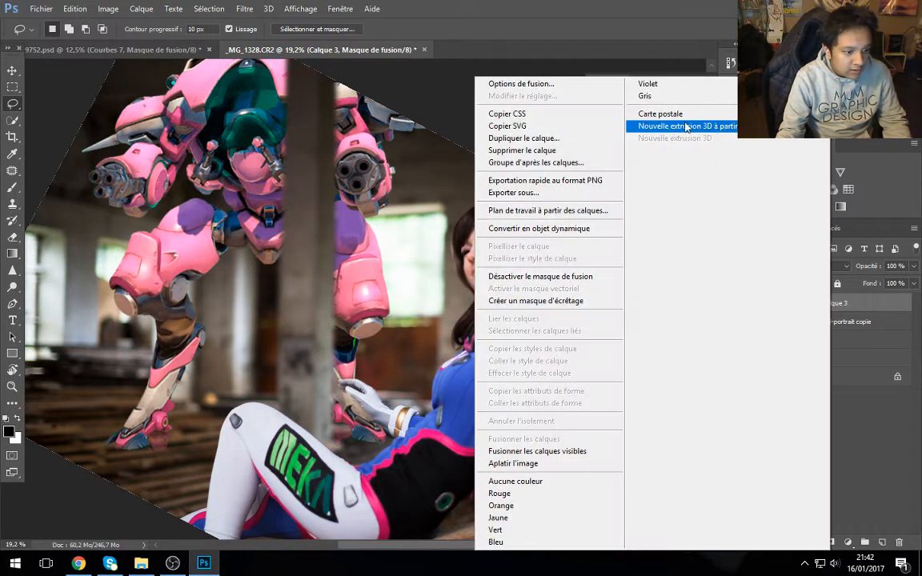
click(526, 137)
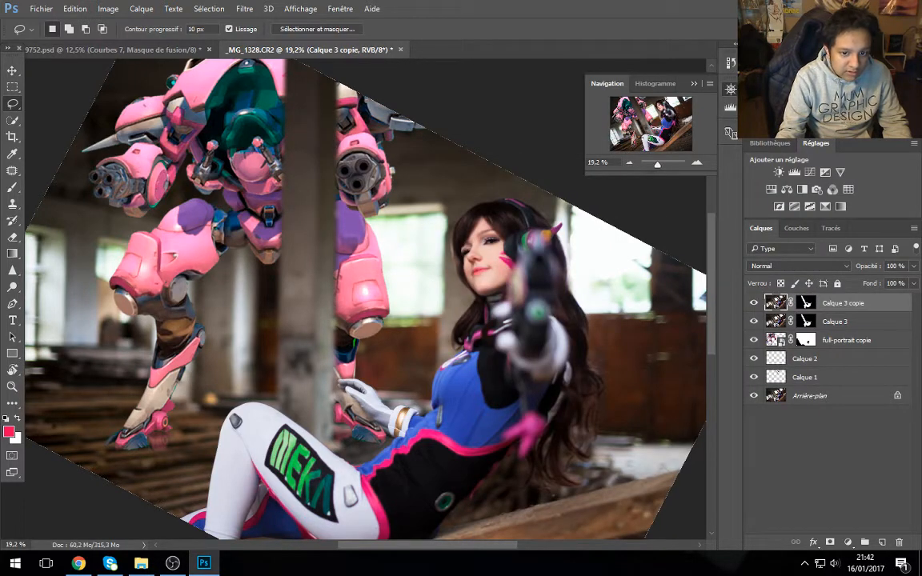
drag(921, 337, 596, 328)
click(553, 465)
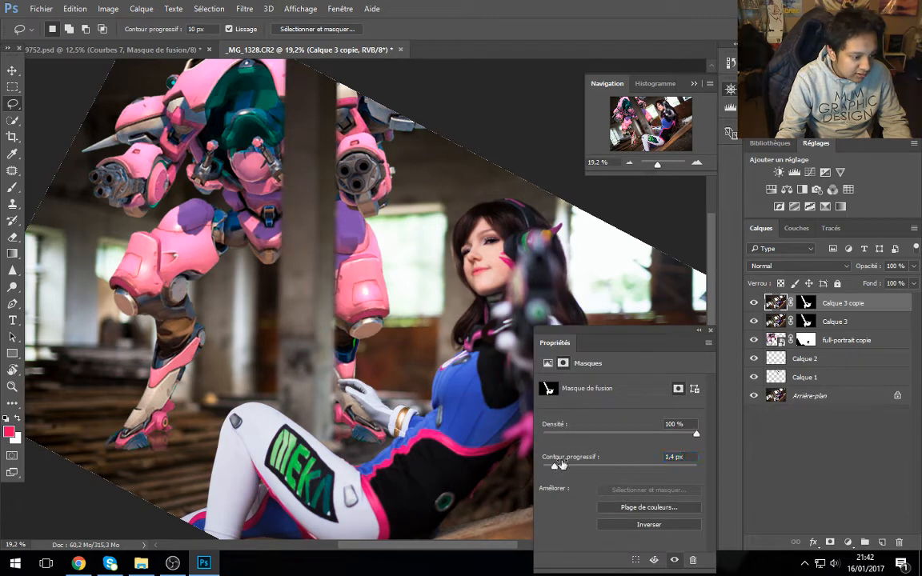
drag(560, 464, 545, 466)
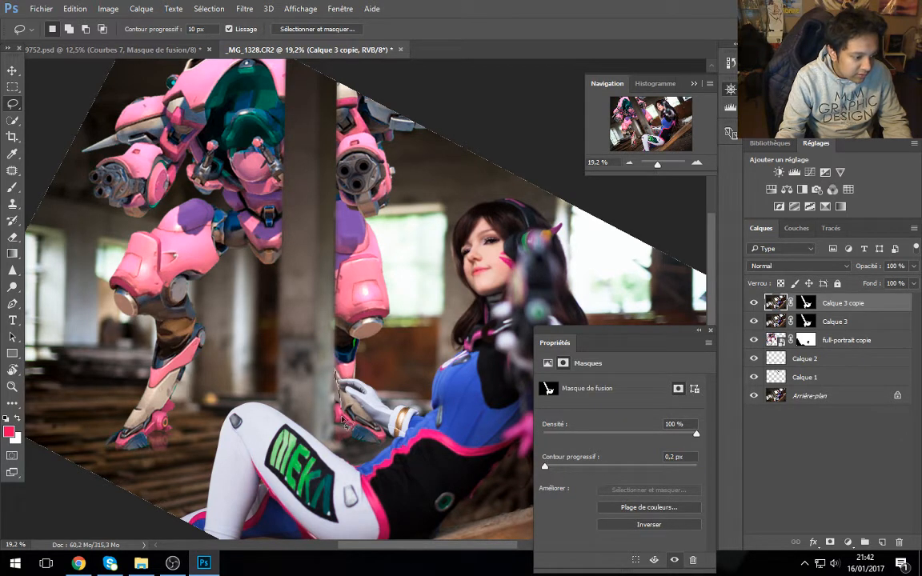
Step: Erase the pillar area from Calque 3 copie, deselect, and set its mask feather to 0 px
mouse_move(346, 423)
mouse_down()
mouse_move(316, 452)
mouse_move(204, 256)
mouse_move(316, 36)
mouse_move(348, 67)
mouse_move(232, 180)
mouse_move(418, 45)
mouse_up()
key(ctrl+d)
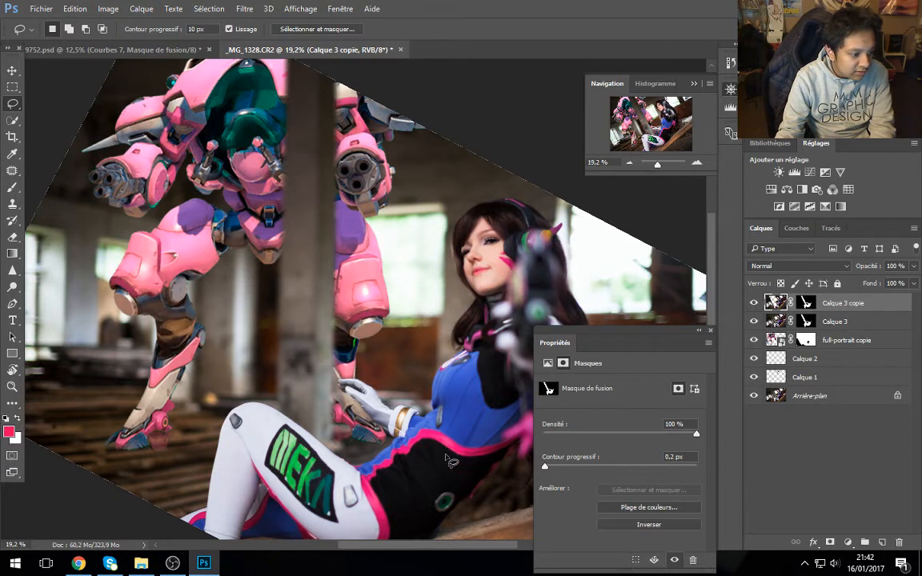
mouse_move(546, 466)
mouse_down()
mouse_move(558, 471)
mouse_move(549, 468)
mouse_up()
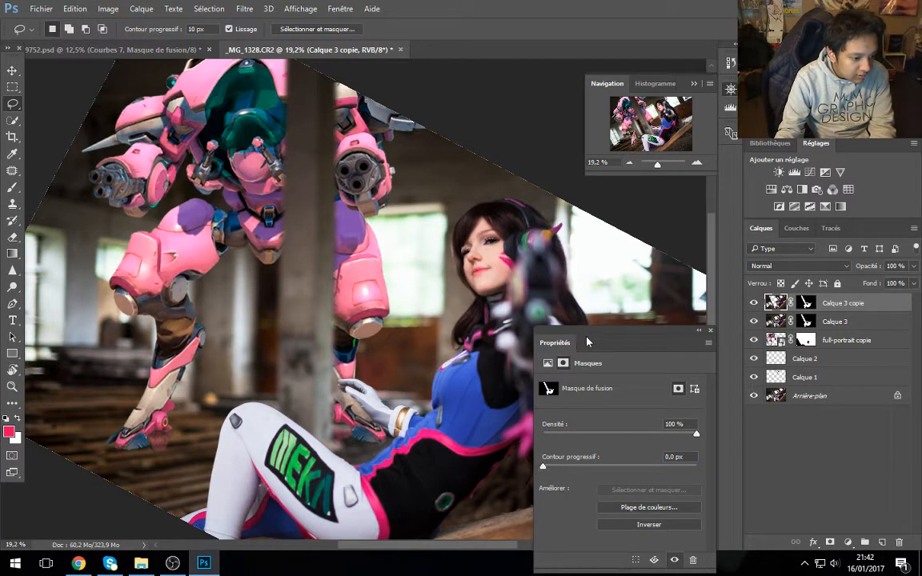
drag(588, 342, 920, 338)
Step: Toggle Calque 3's visibility to check what Calque 3 copie covers, leaving Calque 3 shown with its mask active
click(753, 321)
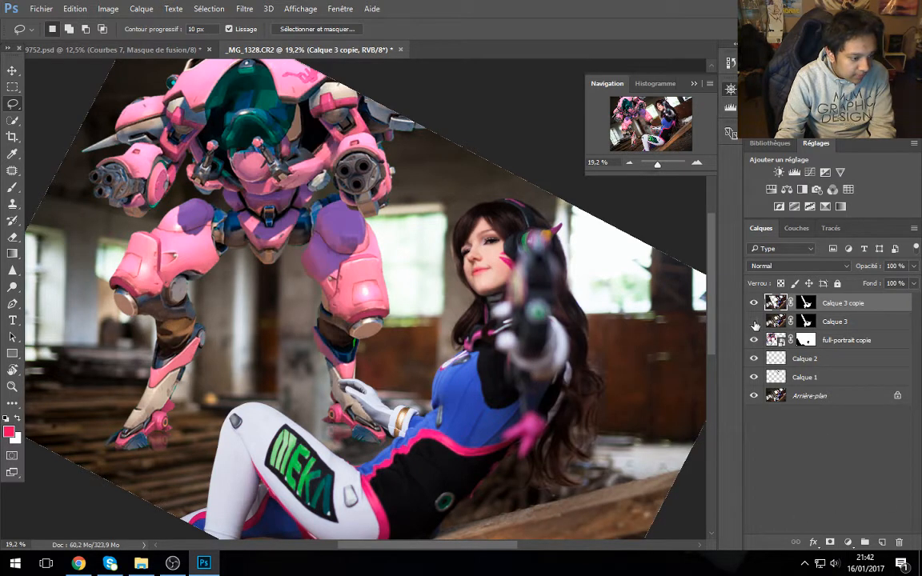
click(754, 321)
click(753, 321)
click(753, 321)
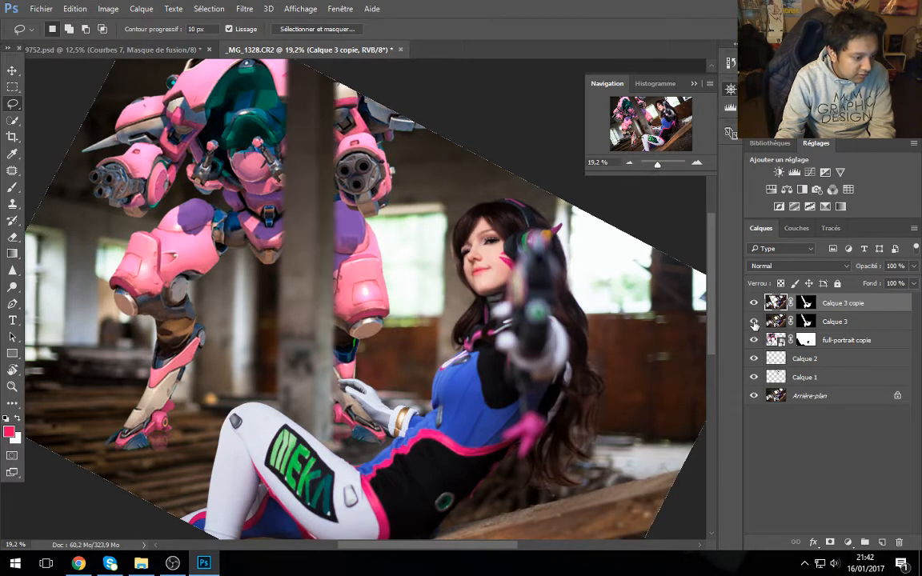
click(834, 324)
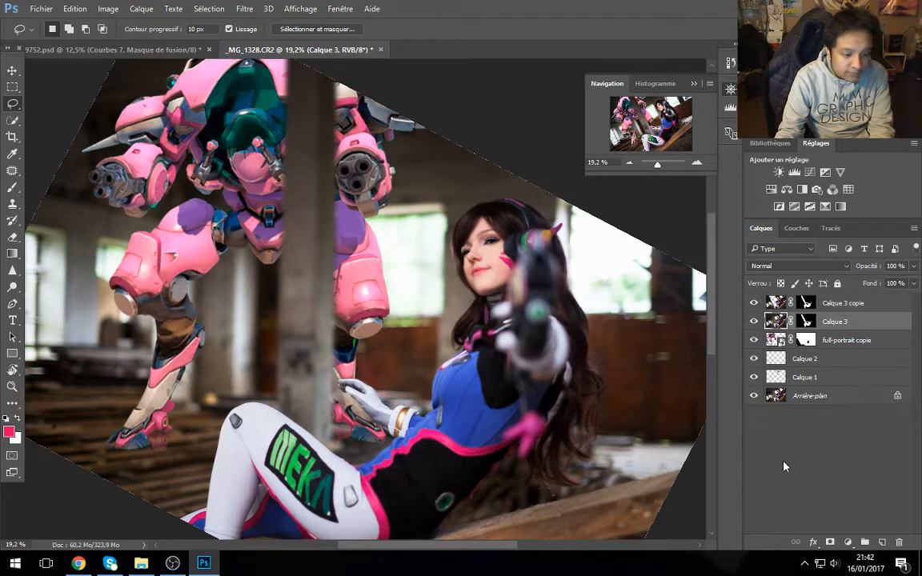
click(805, 322)
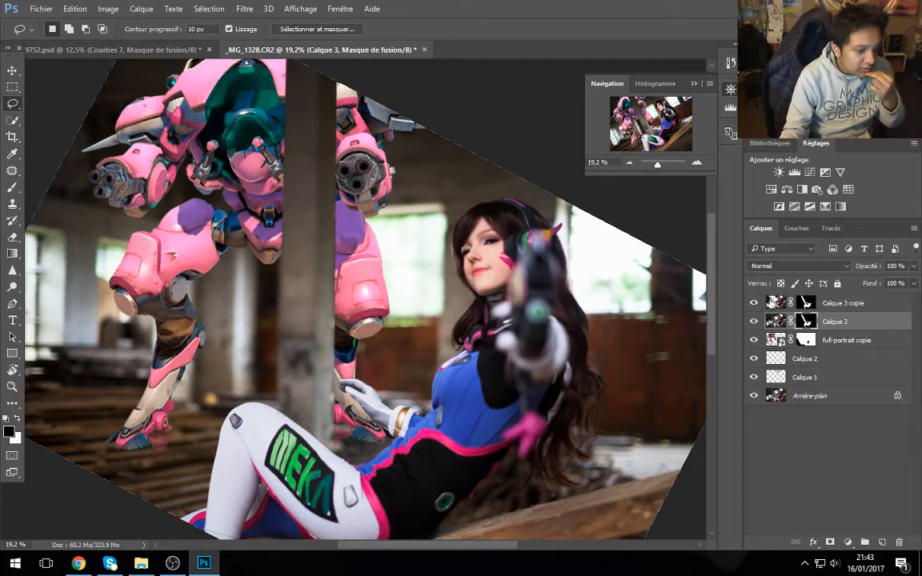
Step: Try a Color Balance adjustment on the full-portrait copie layer with midtones at +18 red and a slight green shift
click(775, 340)
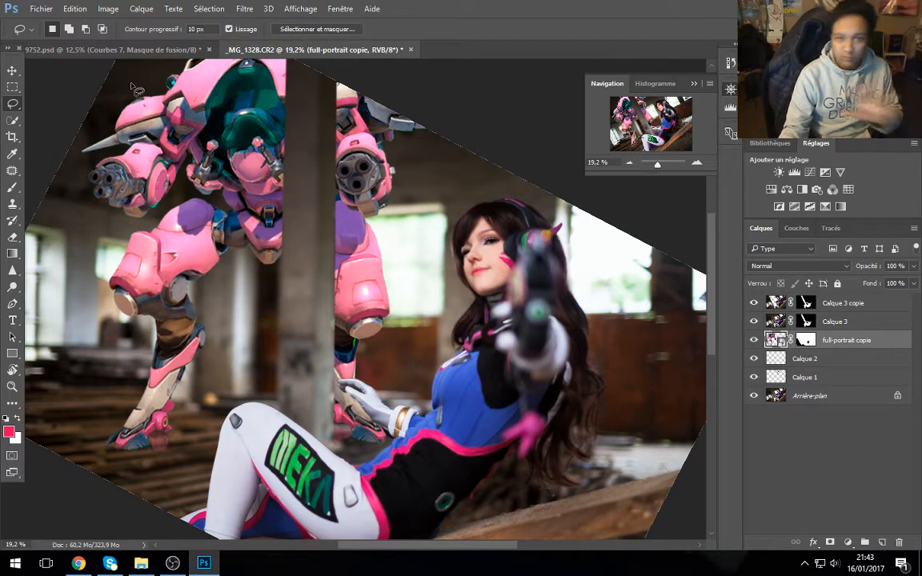
click(108, 8)
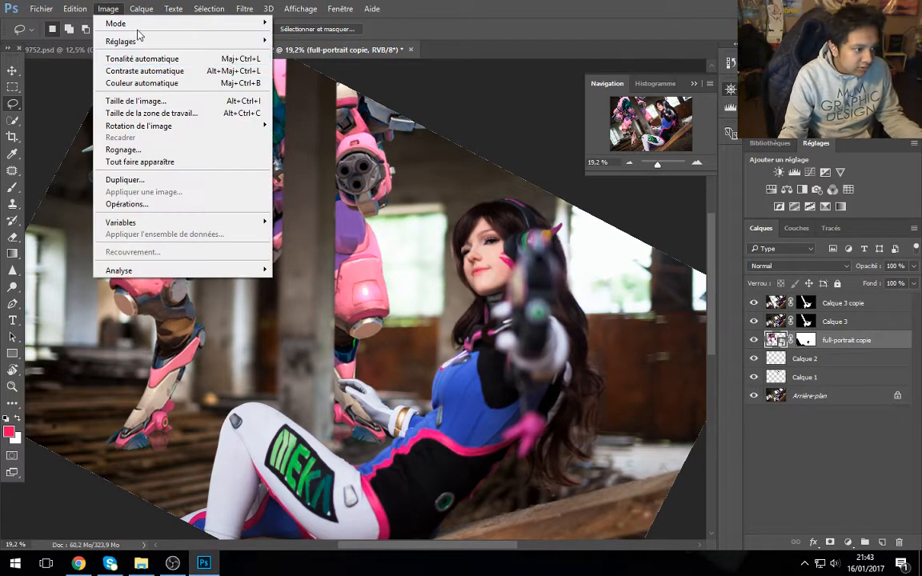
mouse_move(185, 41)
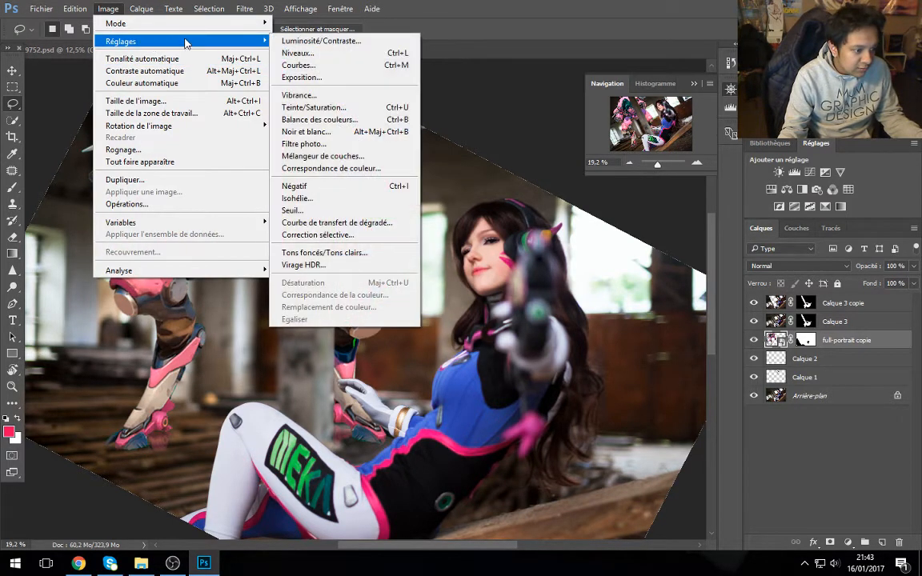
click(338, 120)
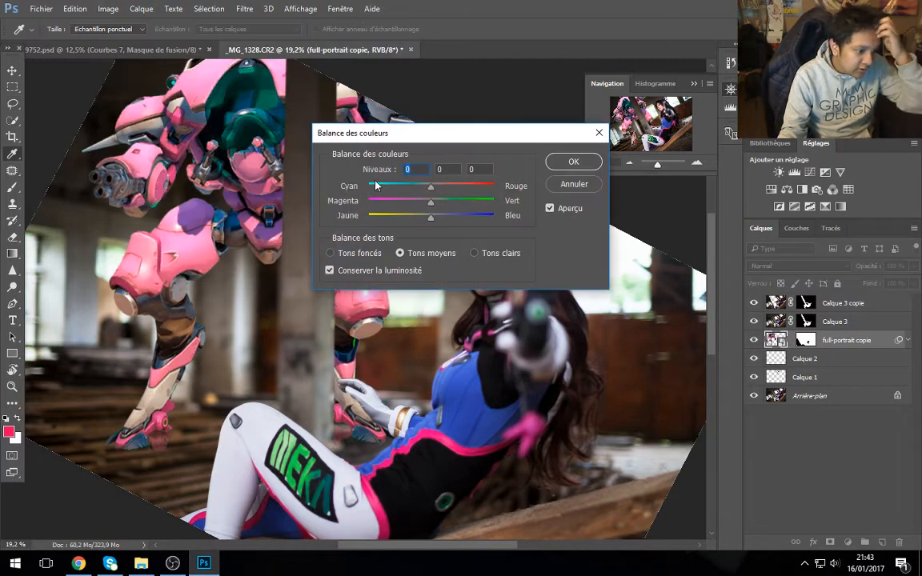
drag(418, 140, 525, 305)
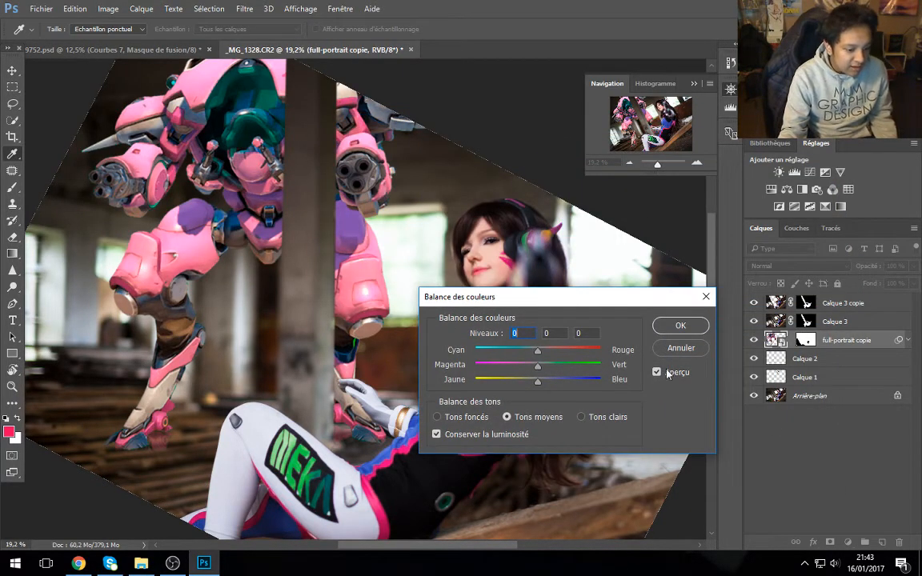
drag(537, 350, 521, 369)
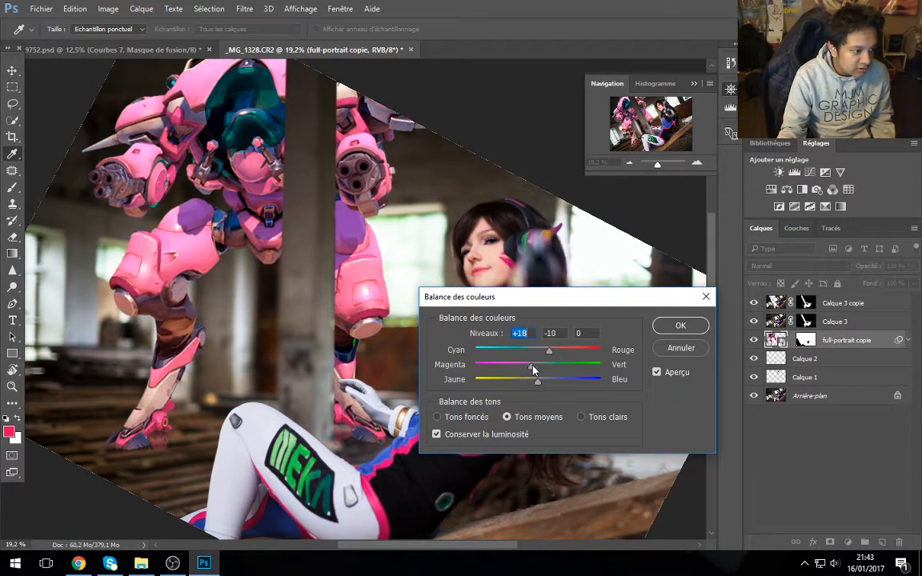
click(551, 334)
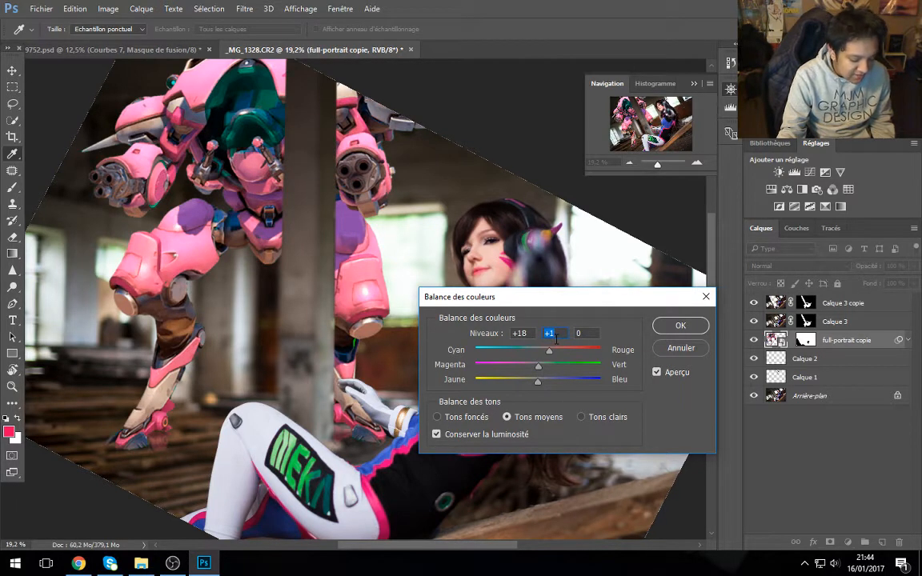
drag(562, 306, 636, 270)
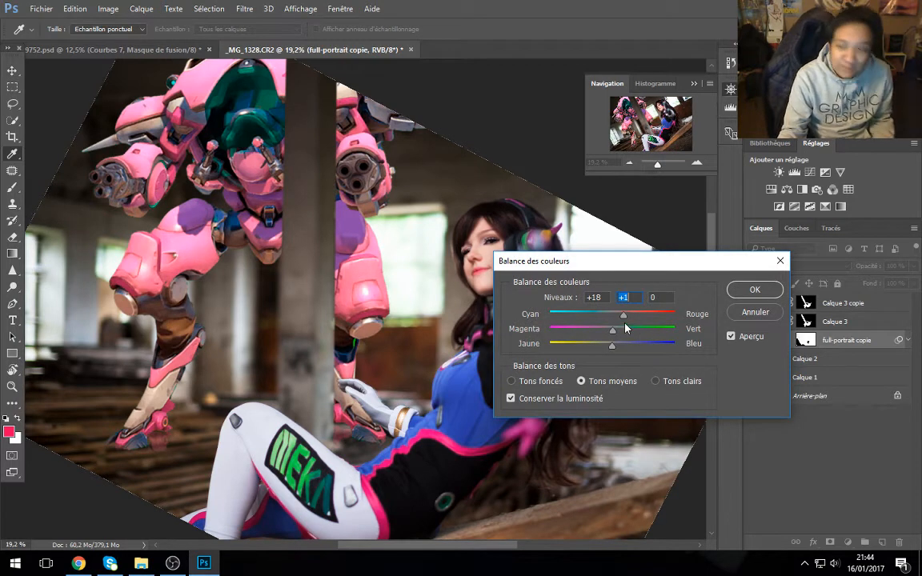
mouse_move(612, 332)
mouse_down()
mouse_move(587, 333)
mouse_move(631, 343)
mouse_move(614, 315)
mouse_move(639, 318)
mouse_move(614, 318)
mouse_up()
Step: Try Color Balance shadows of 0, +7, -39 and highlights of 0, -1, +15, and discard the whole adjustment
click(672, 382)
click(549, 382)
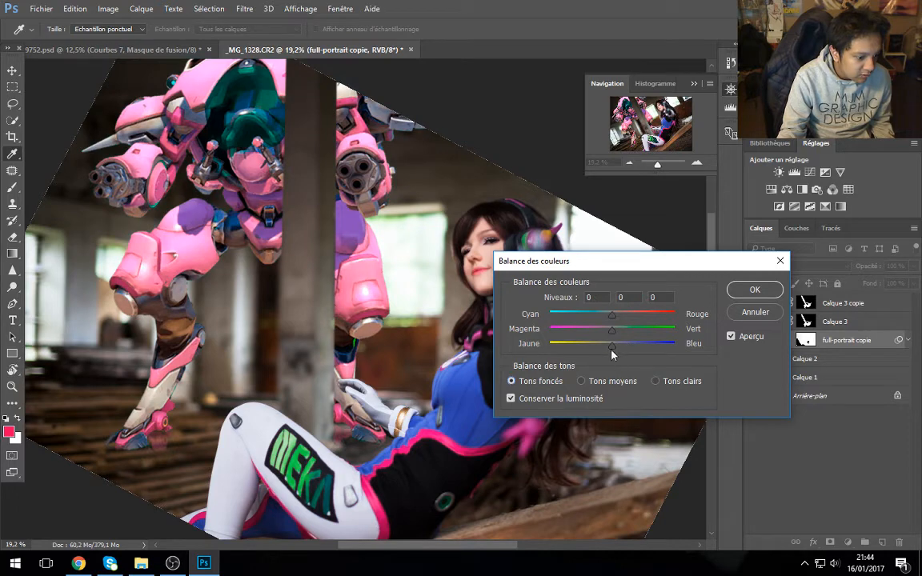
drag(606, 348, 612, 319)
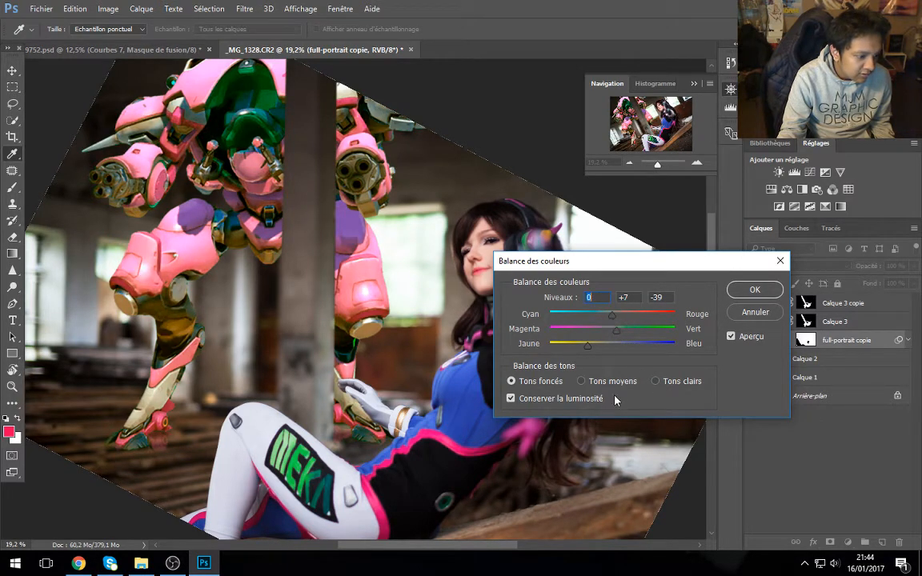
click(656, 381)
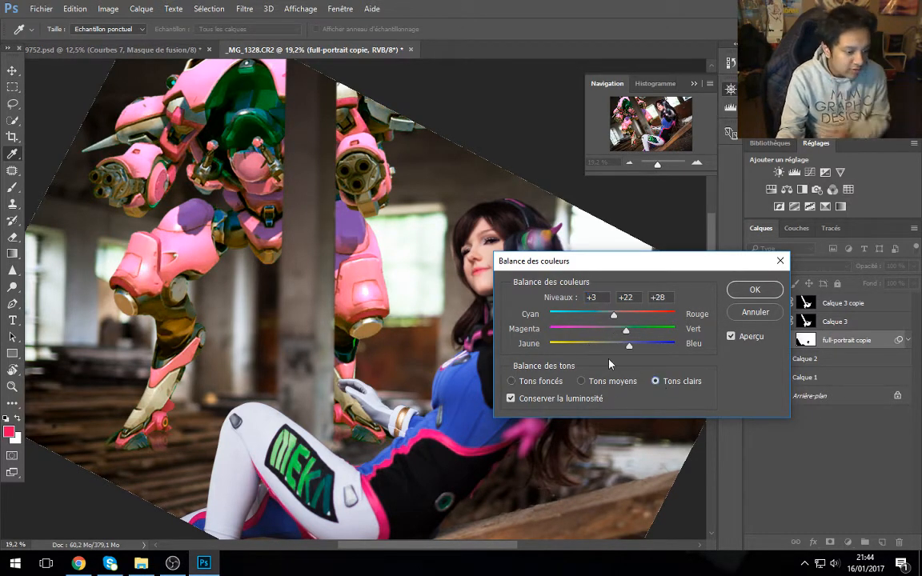
drag(629, 346, 614, 318)
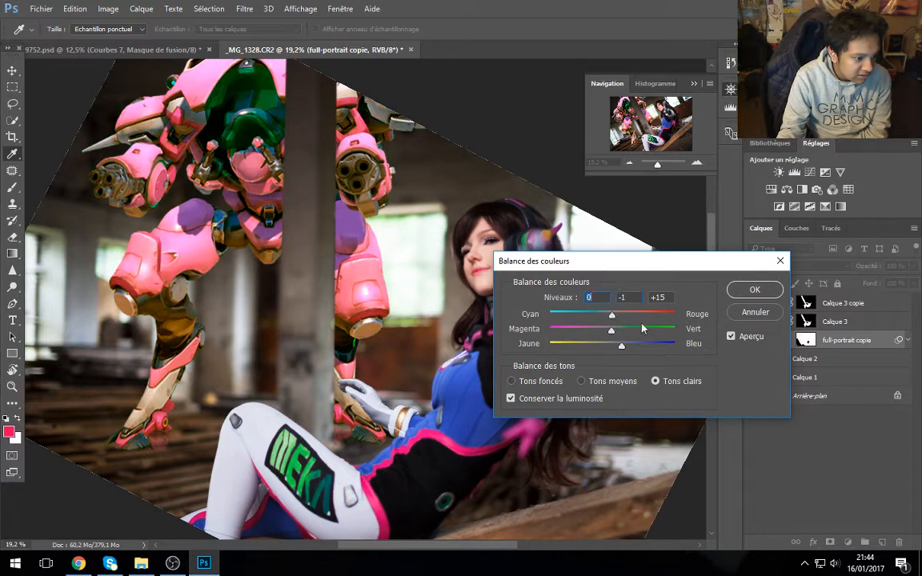
click(737, 317)
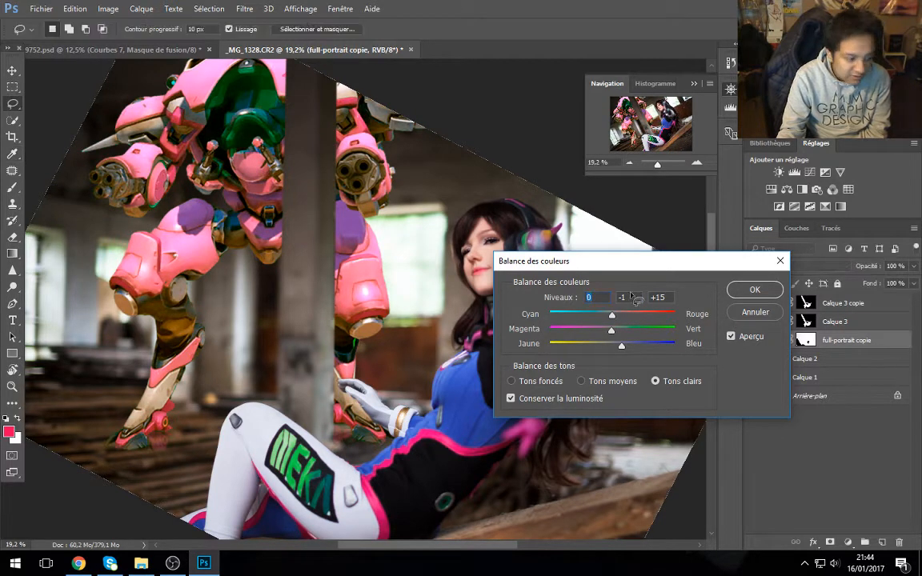
Step: Lasso the pink remnant beneath the mecha's foot left of the pillar, hide it with black on full-portrait copie's mask, and deselect
mouse_move(184, 429)
mouse_down()
mouse_move(141, 441)
mouse_move(152, 449)
mouse_move(152, 432)
mouse_move(176, 430)
mouse_move(182, 444)
mouse_move(166, 466)
mouse_move(136, 466)
mouse_move(149, 445)
mouse_up()
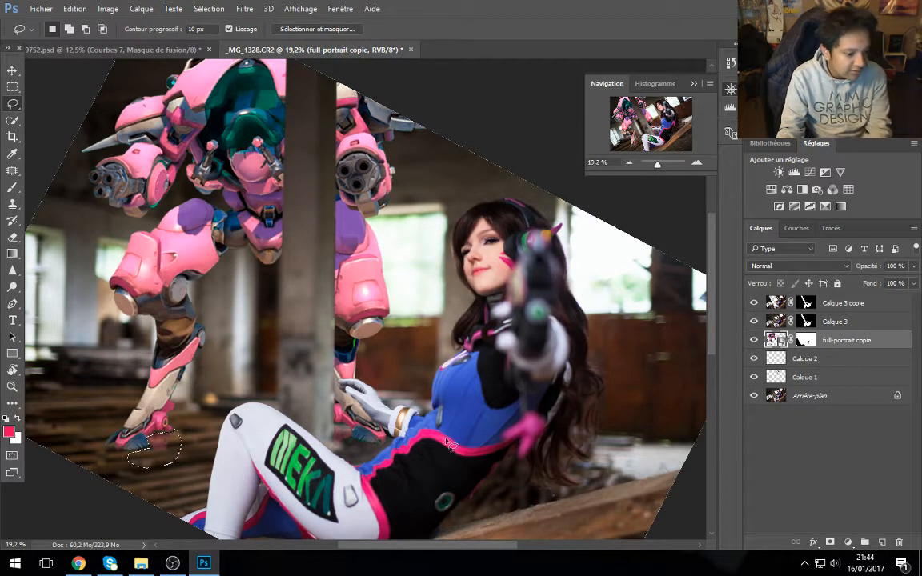
click(804, 341)
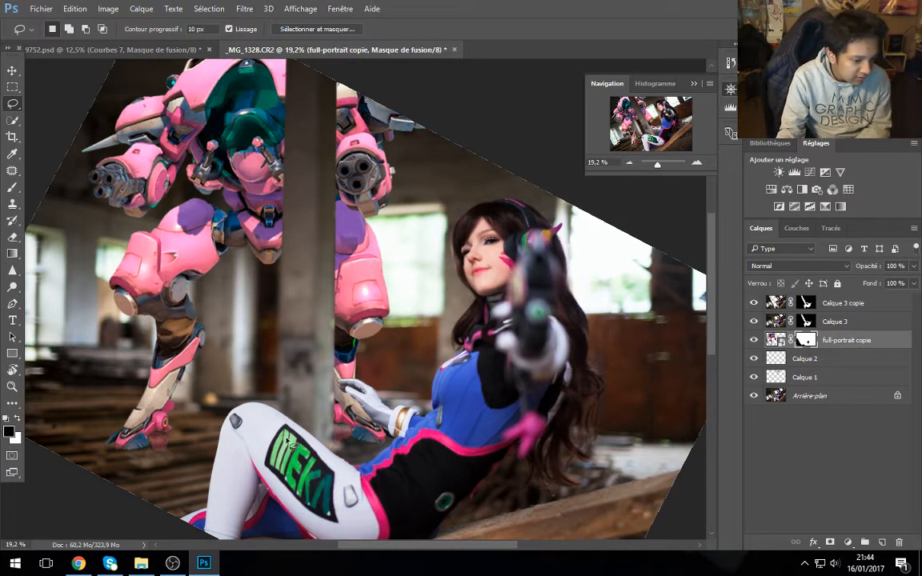
key(alt+BackSpace)
click(17, 418)
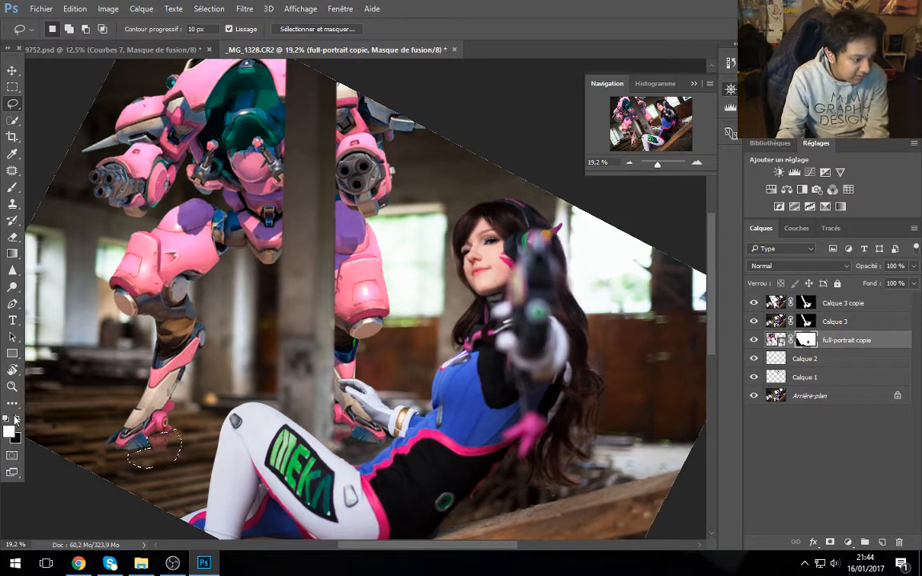
click(81, 398)
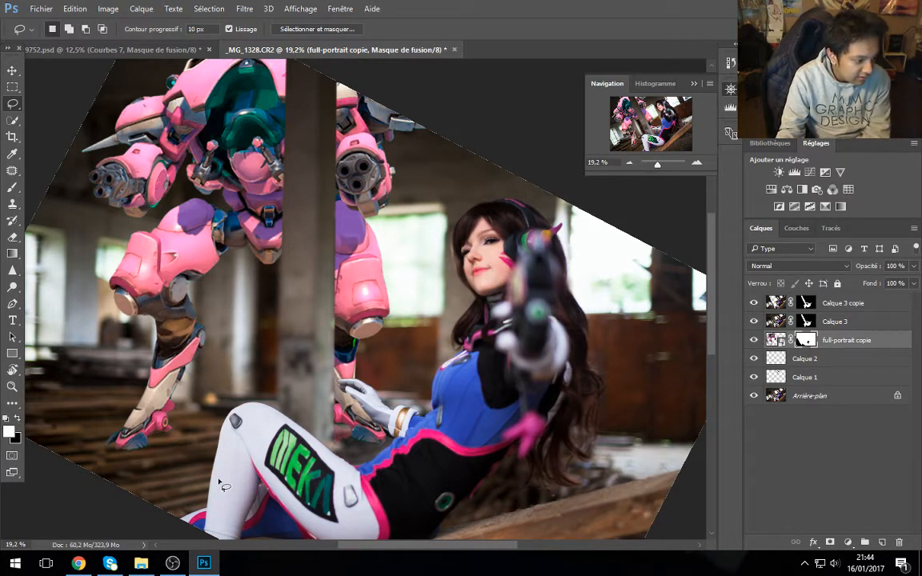
Step: Lasso the area beneath the mecha's foot between the pillar and the woman's thigh on full-portrait copie's mask, and clear the selection
click(106, 8)
click(329, 413)
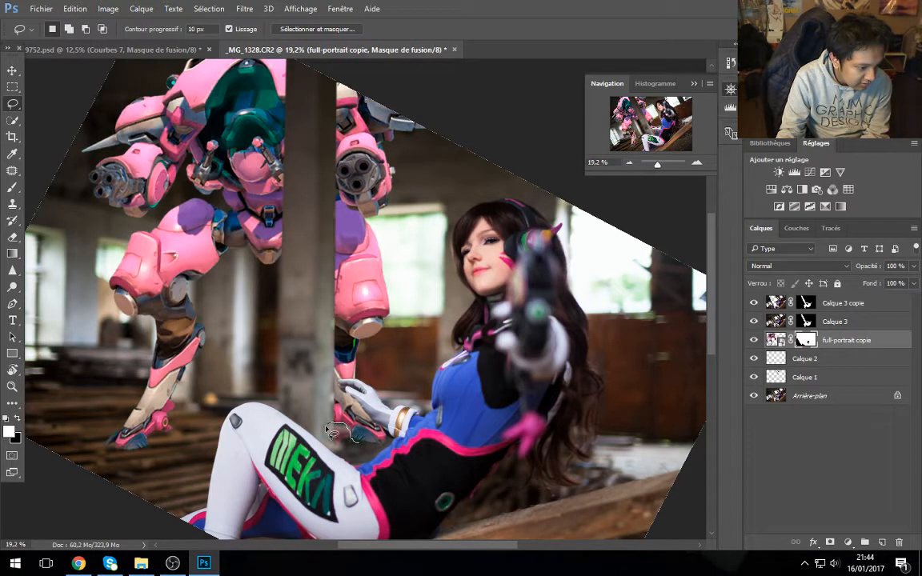
mouse_move(355, 436)
mouse_down()
mouse_move(372, 469)
mouse_move(349, 400)
mouse_up()
key(Return)
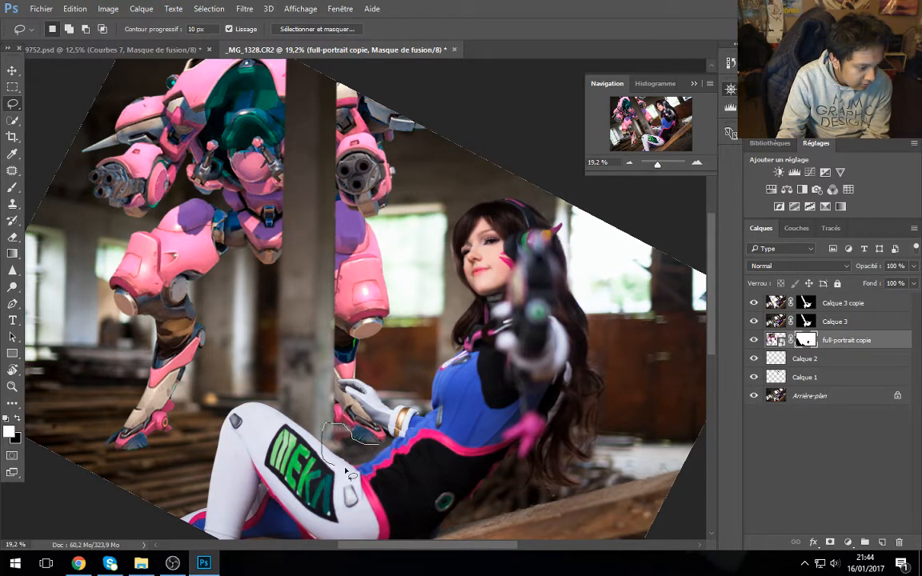
drag(324, 423, 396, 463)
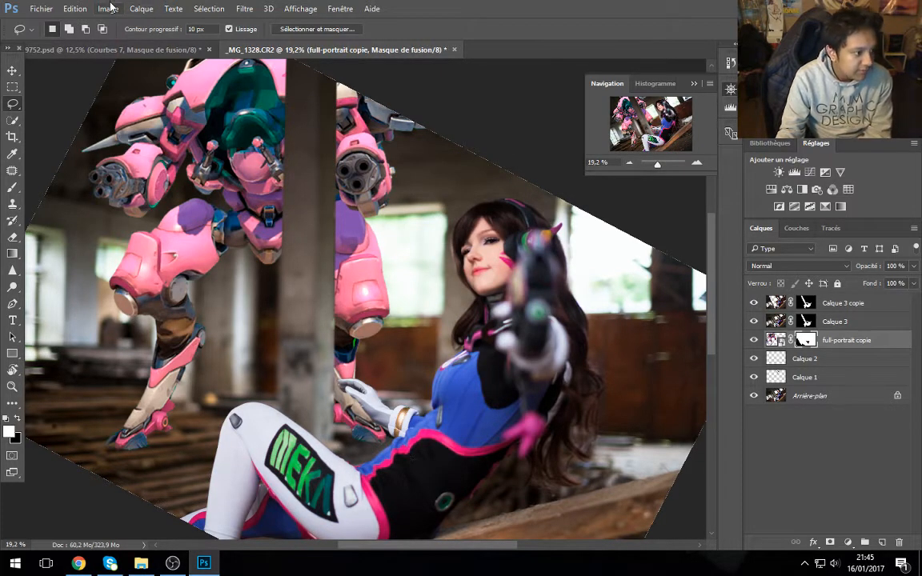
Step: Start Shadows/Highlights on full-portrait copie's image with more options shown, setting shadows to factor 0%, tones 21% and radius 96 px
click(108, 9)
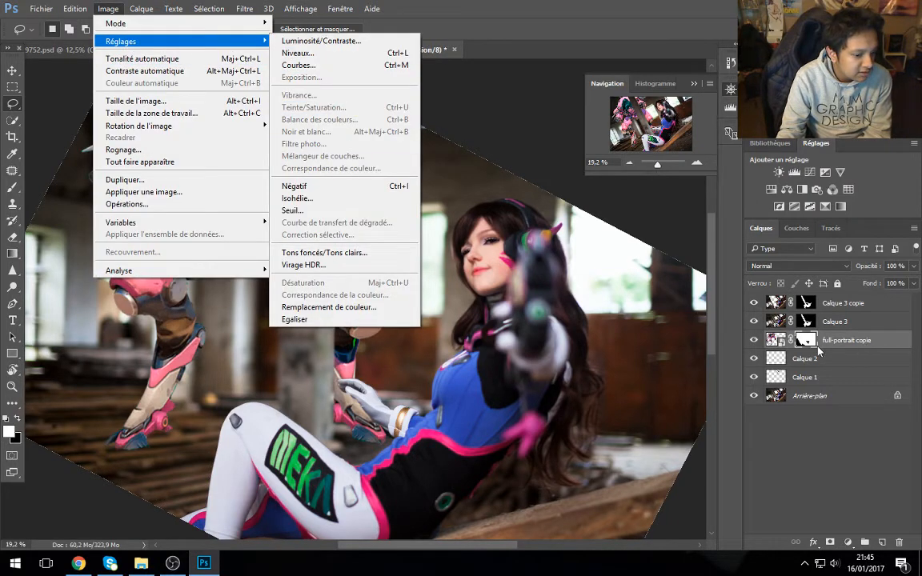
click(775, 340)
click(109, 9)
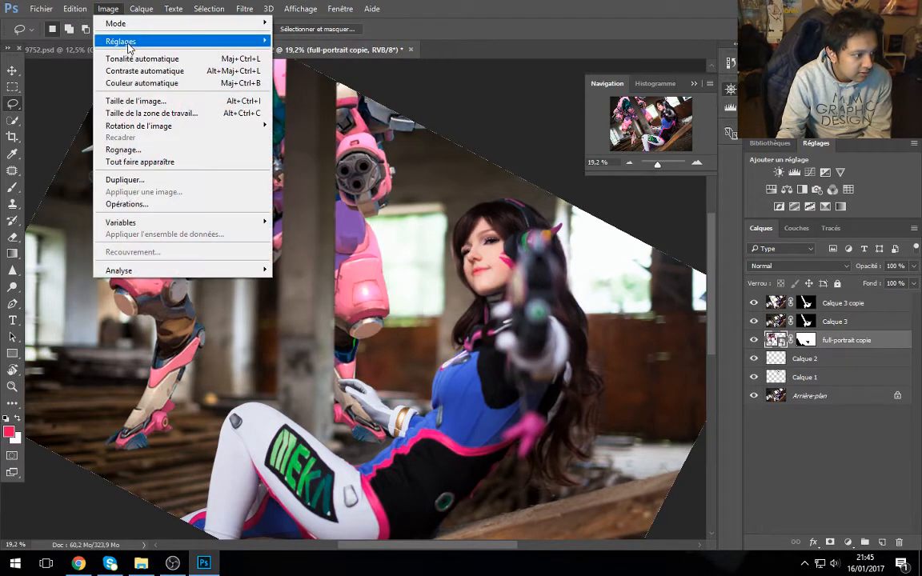
mouse_move(117, 42)
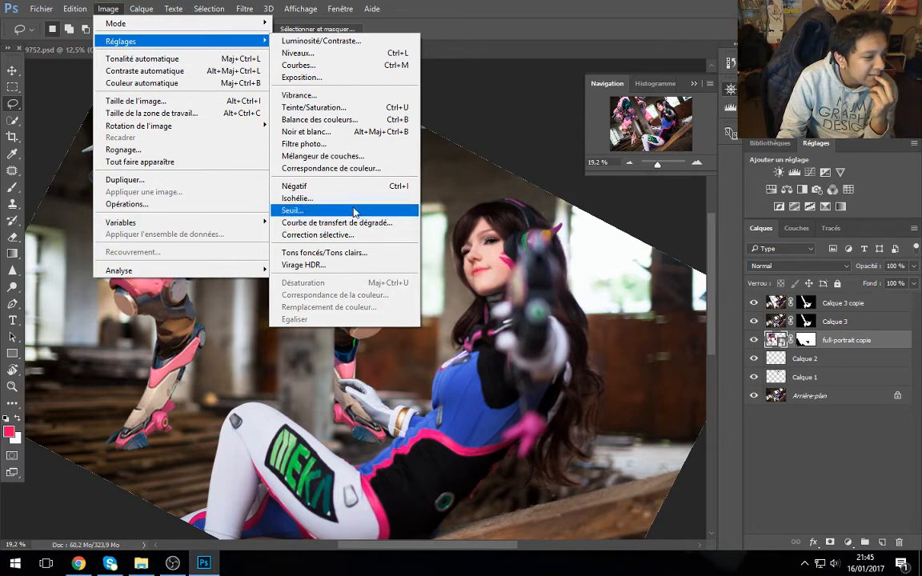
click(350, 253)
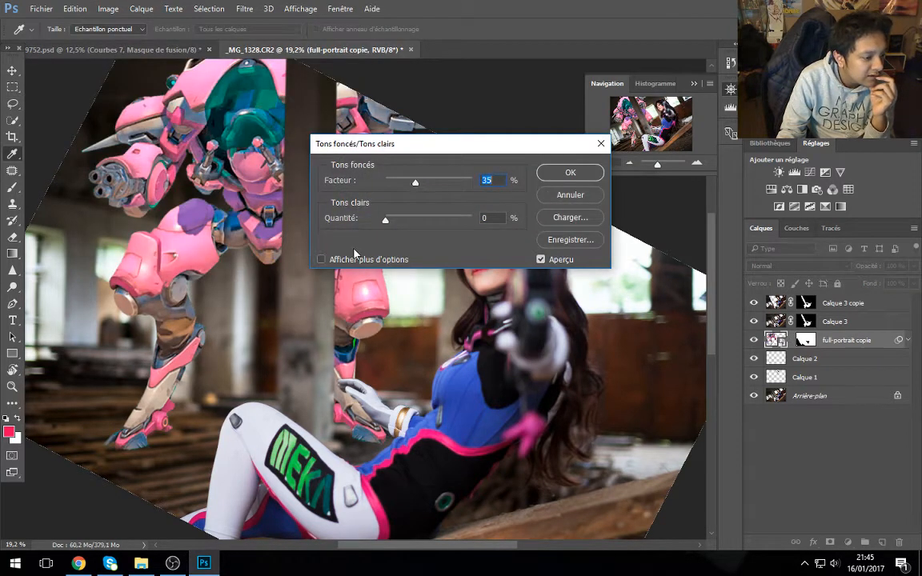
click(354, 254)
drag(357, 145, 540, 204)
drag(610, 240, 586, 258)
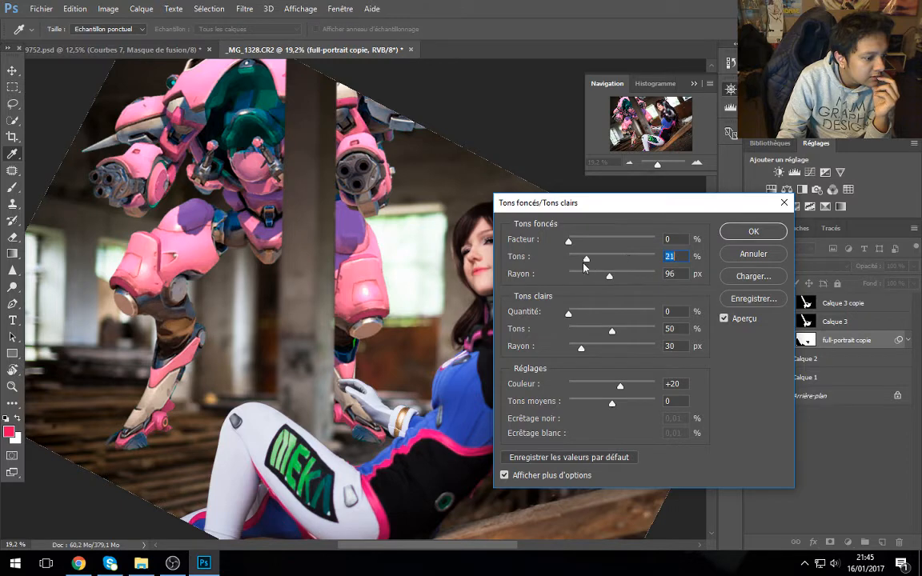
Step: Adjust the highlights' radius and amount and the colour setting in Shadows/Highlights, and apply the adjustment to the mecha
drag(582, 349, 638, 353)
drag(569, 313, 613, 349)
drag(620, 386, 617, 408)
click(753, 230)
key(l)
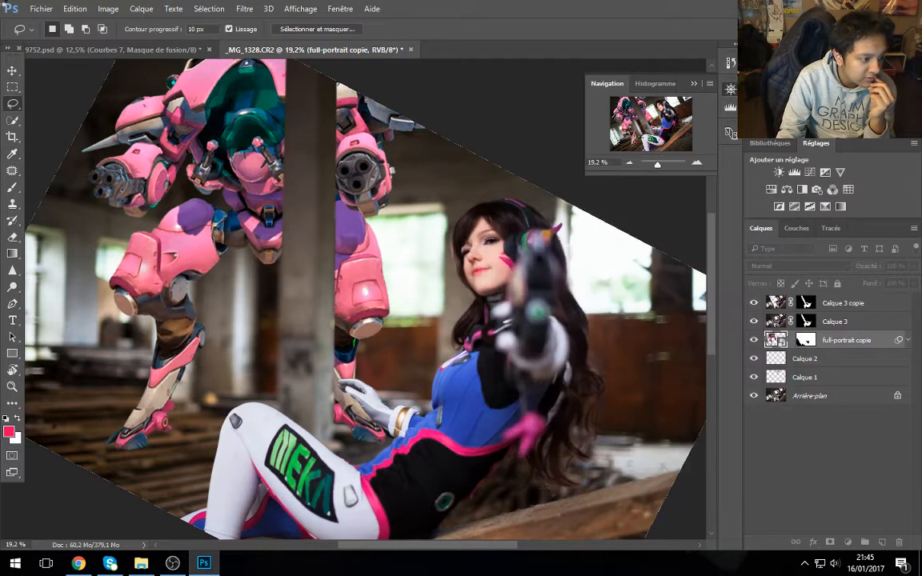
click(108, 8)
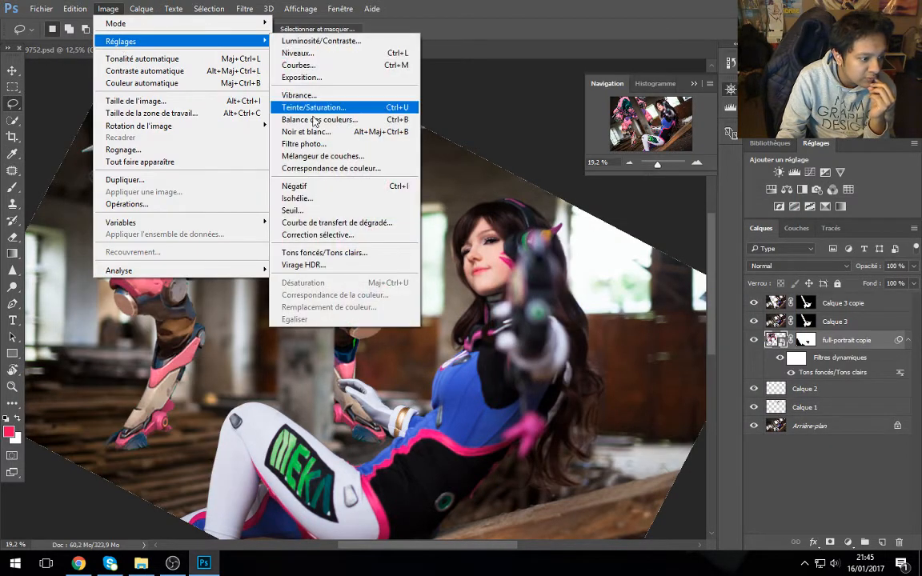
click(314, 107)
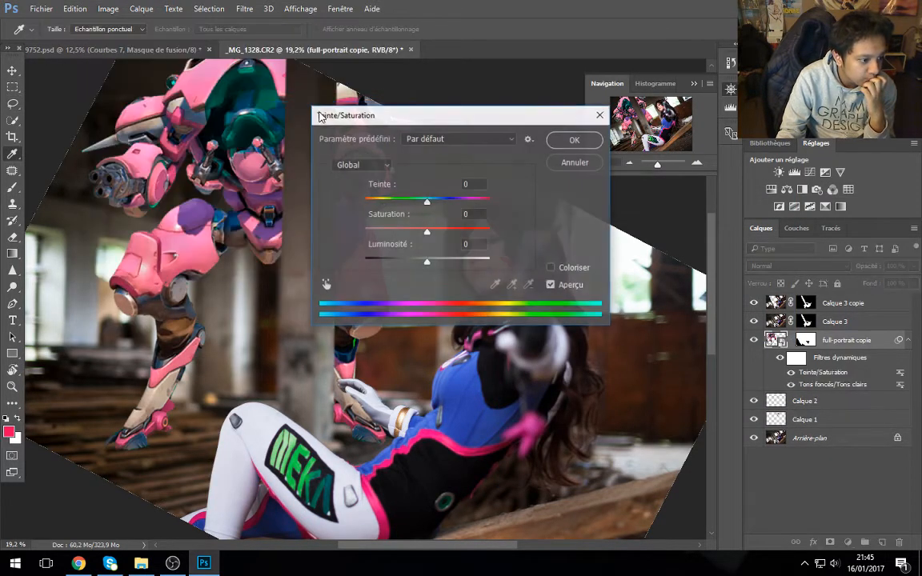
drag(426, 200, 413, 203)
key(Escape)
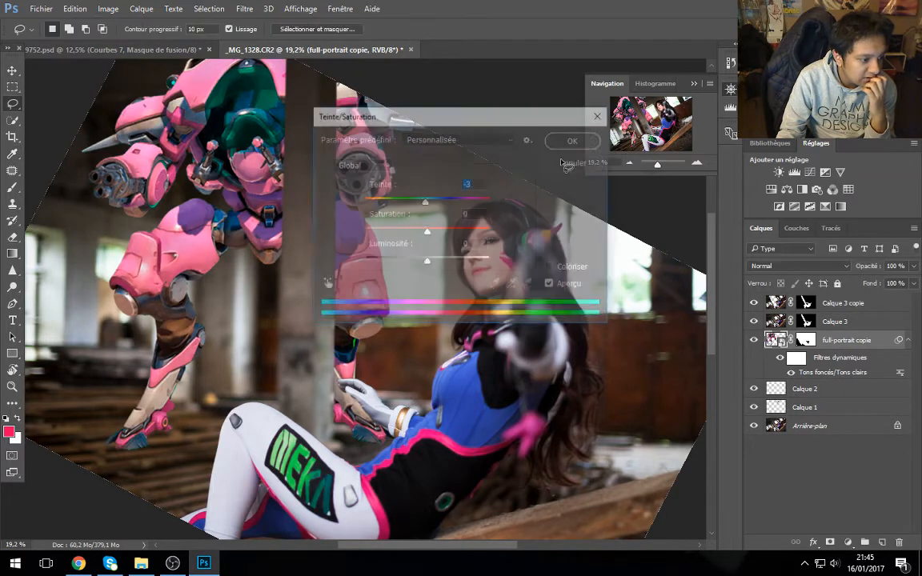
Step: Start a Curves adjustment on full-portrait copie and raise the red channel's midtones slightly, from input 113 to output 118
click(108, 9)
mouse_move(119, 41)
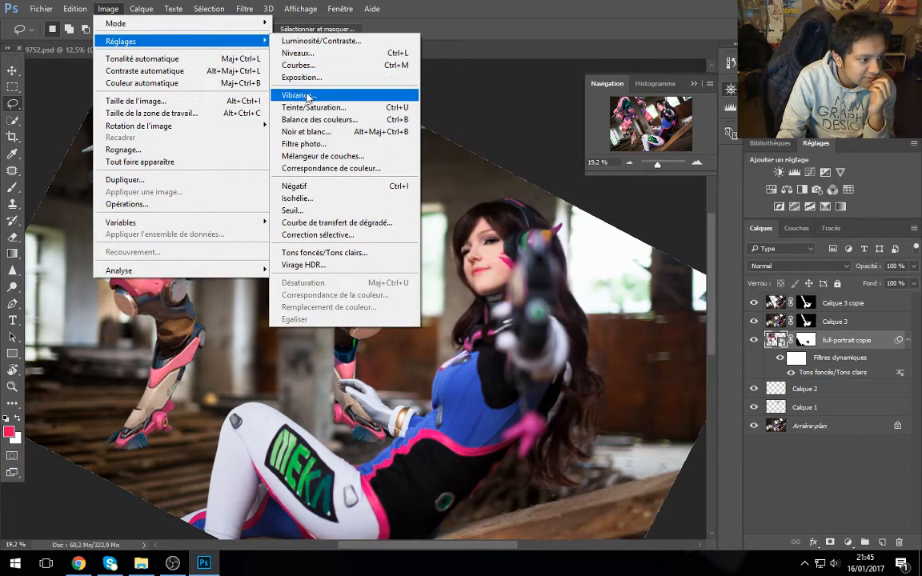
click(297, 65)
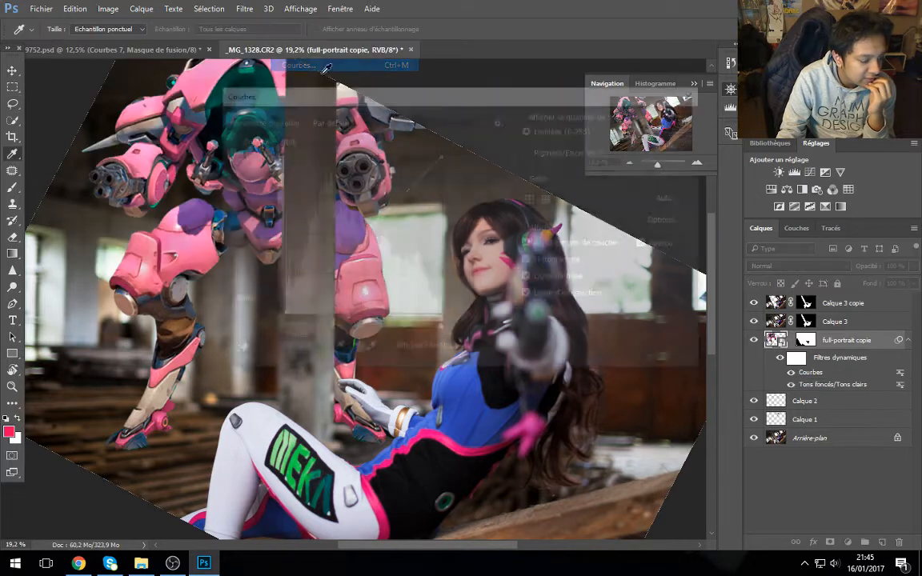
drag(426, 97, 824, 189)
click(713, 234)
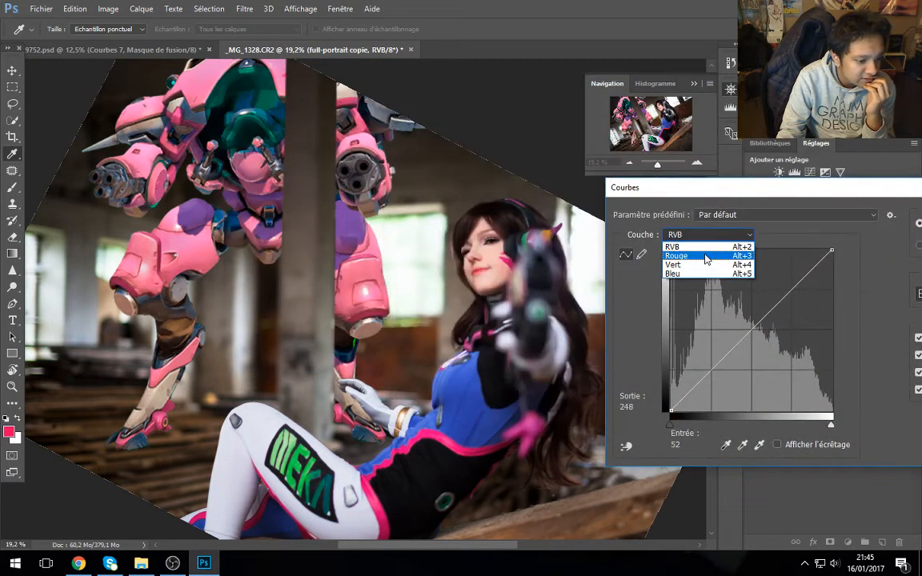
click(700, 248)
mouse_move(757, 339)
mouse_down()
mouse_move(734, 327)
mouse_move(742, 336)
mouse_up()
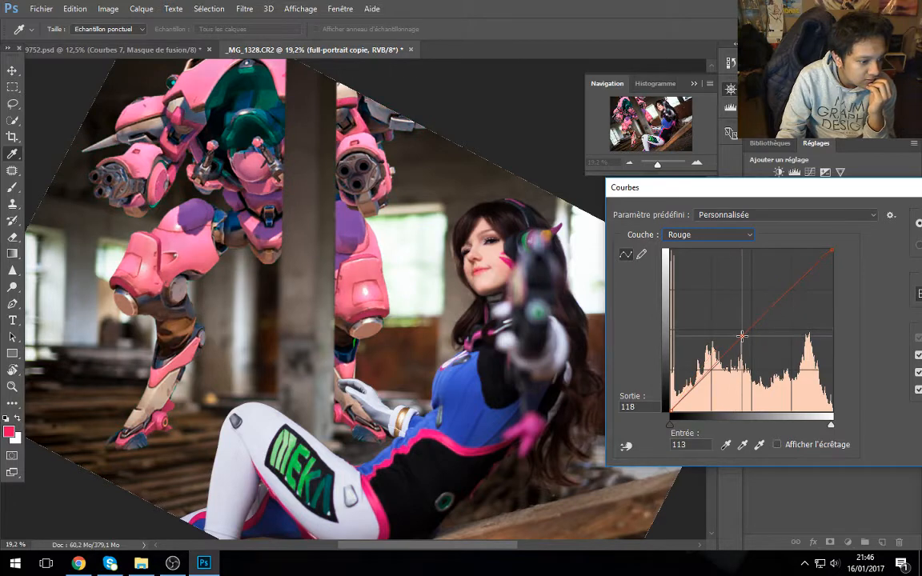
Step: Lower the green channel's midtones in Curves, mapping input 127 to output 108
click(693, 234)
click(686, 274)
click(709, 234)
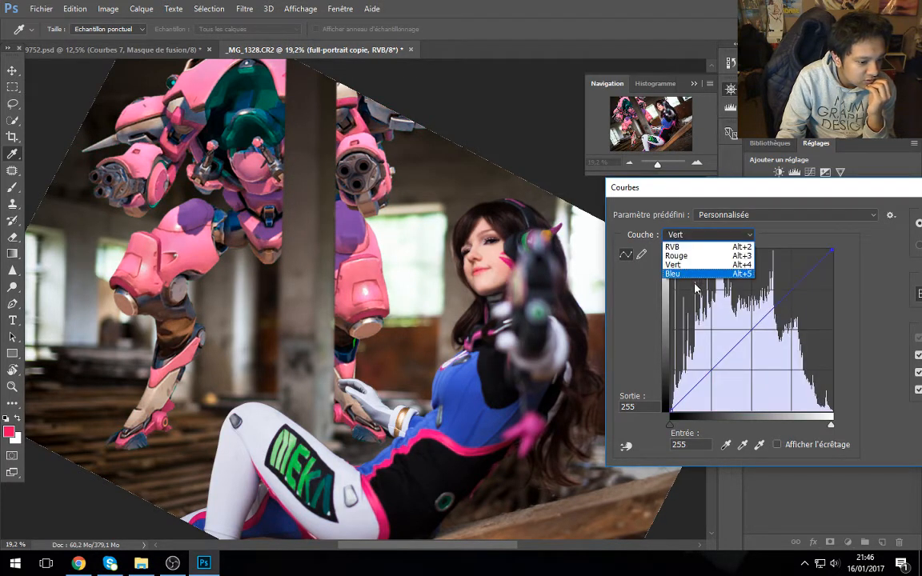
click(674, 265)
drag(745, 337, 751, 342)
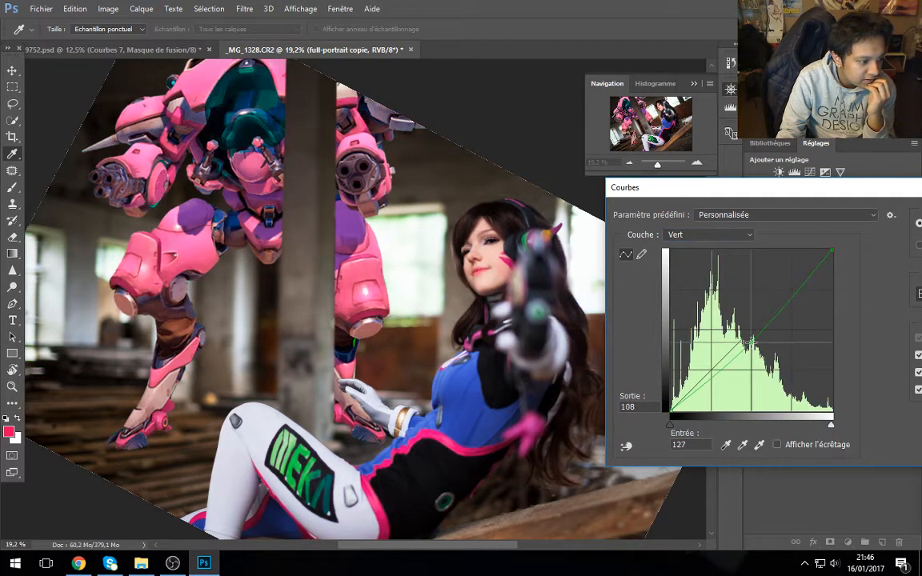
Step: Lower the blue curve to output 101 at input 136 and try moving its black point to input 17
click(693, 235)
click(687, 275)
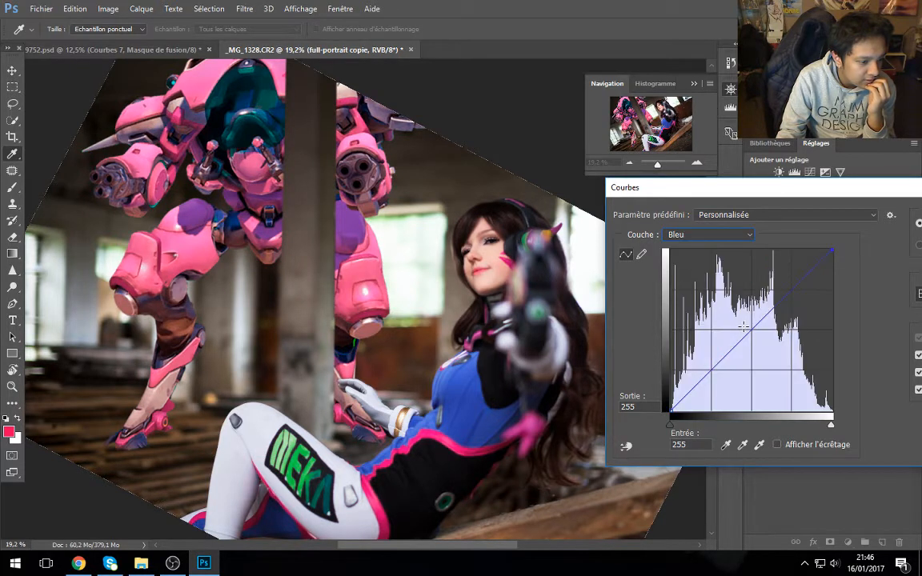
click(739, 326)
drag(738, 325, 757, 347)
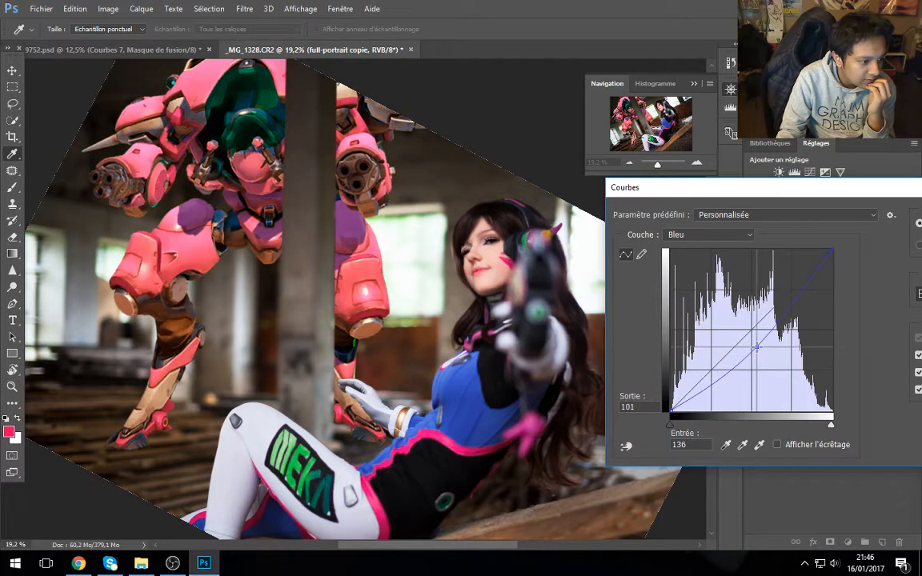
mouse_move(671, 408)
mouse_down()
mouse_move(673, 362)
mouse_move(676, 410)
mouse_up()
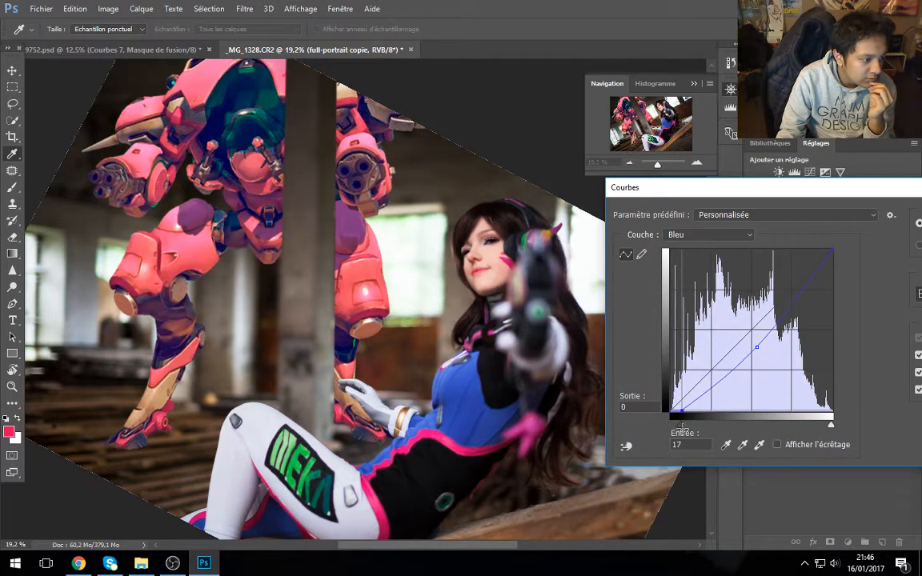
Step: Lower the red curve in the midtones and highlights, mapping input 193 to output 151
drag(756, 346, 793, 316)
click(698, 234)
click(698, 256)
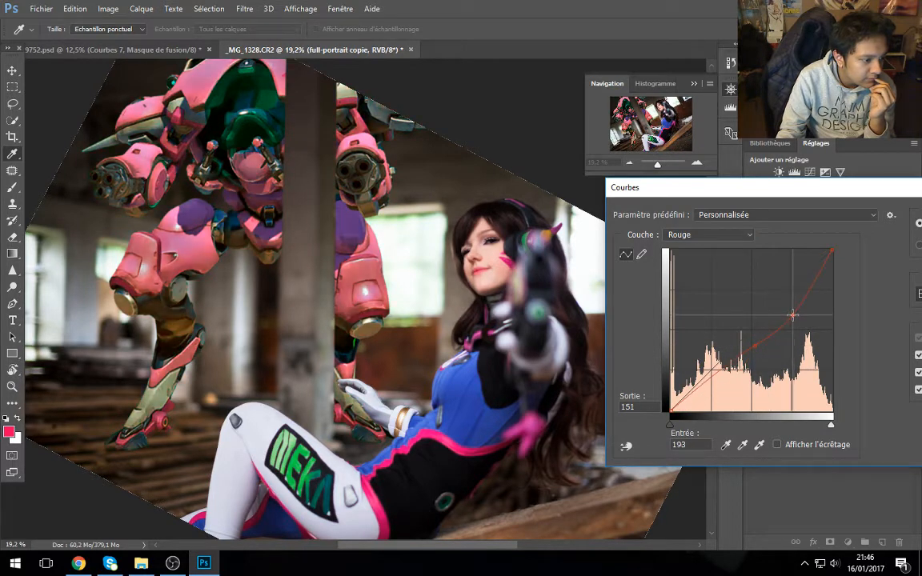
Step: Add a green highlight point mapping input 195 to output 174, and slightly adjust the lowered green shadow point
click(706, 235)
click(701, 260)
drag(751, 333, 794, 301)
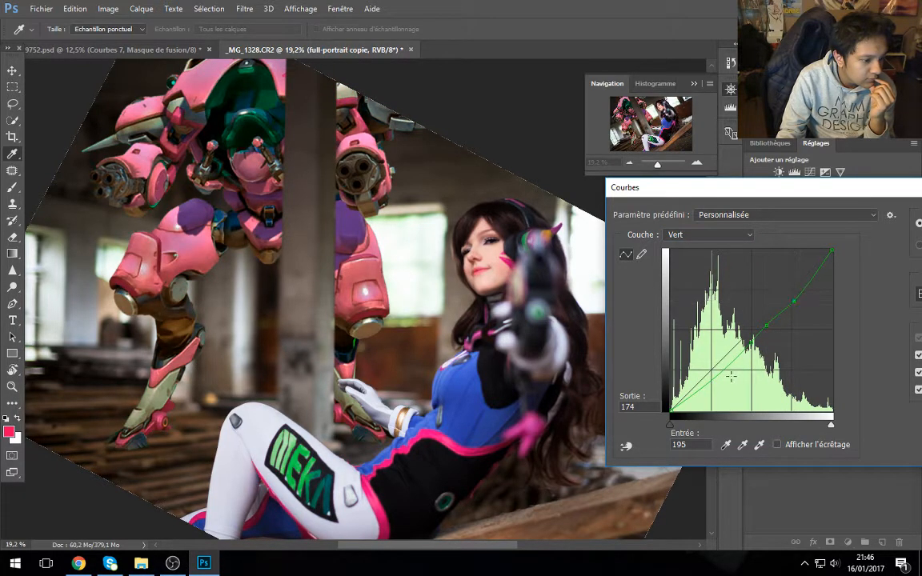
mouse_move(726, 372)
mouse_down()
mouse_move(724, 362)
mouse_move(722, 371)
mouse_up()
click(671, 409)
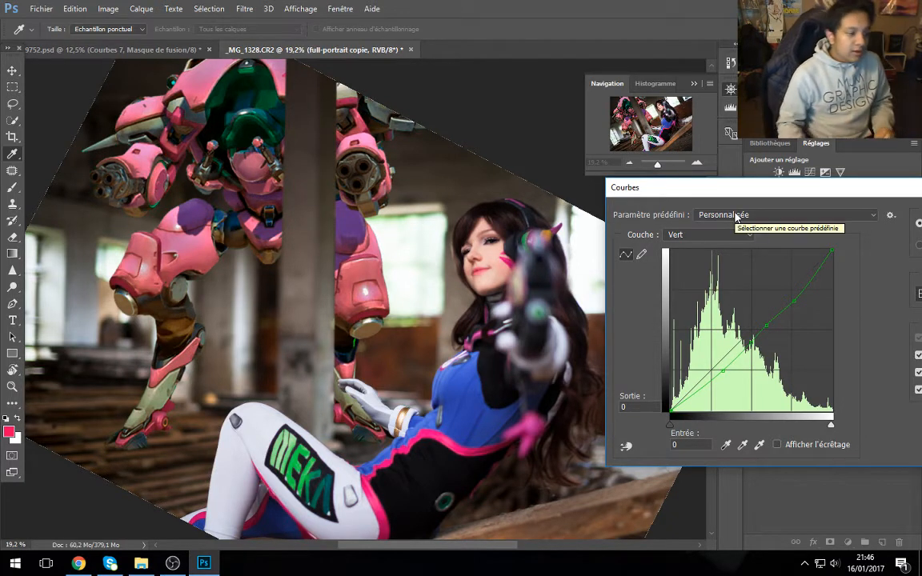
Step: Refine the green curve with a midtone point at about input 143, output 142 and a highlight point at input 203, output 193
drag(700, 198, 540, 244)
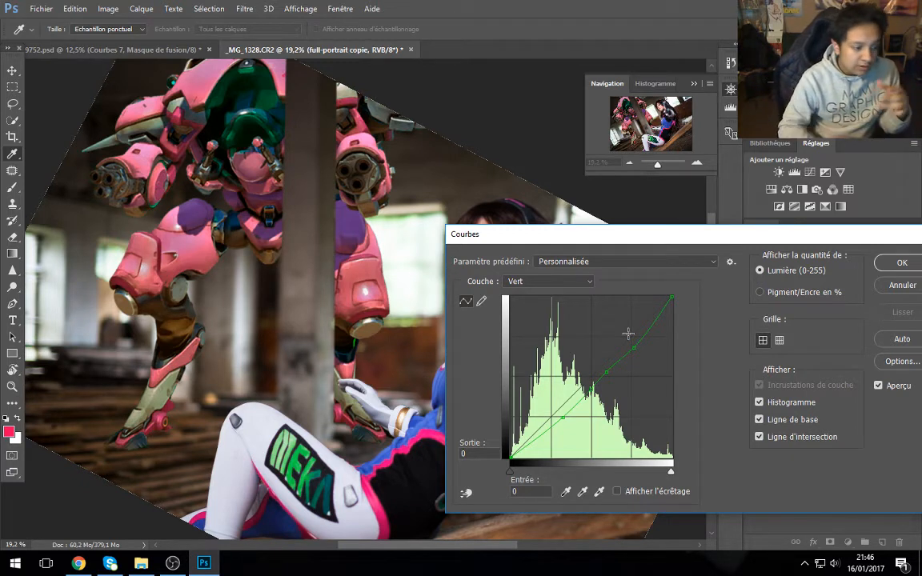
drag(636, 337, 630, 337)
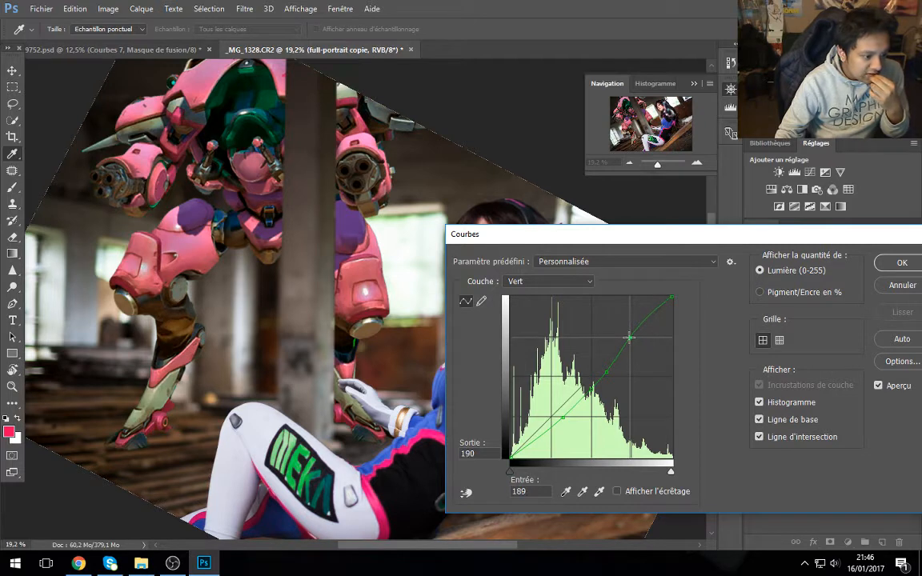
click(672, 297)
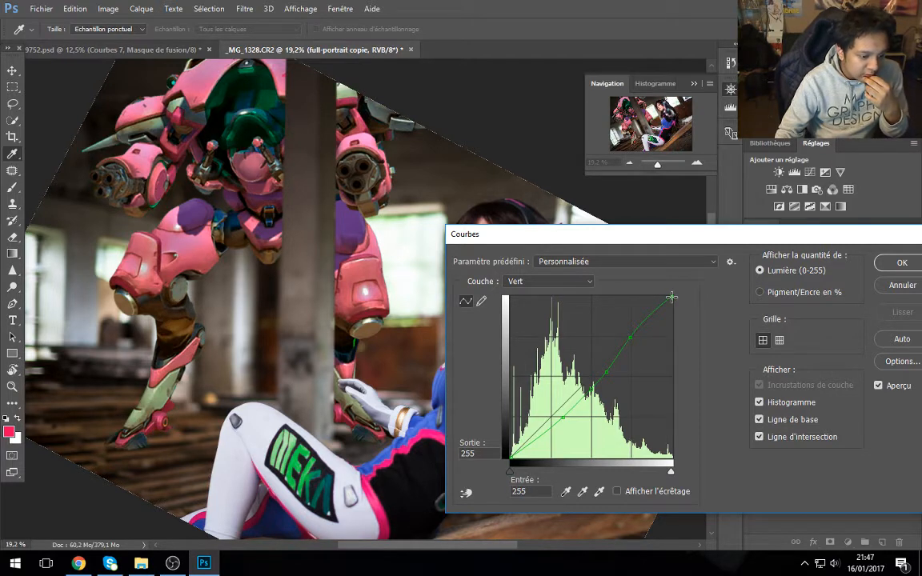
click(630, 337)
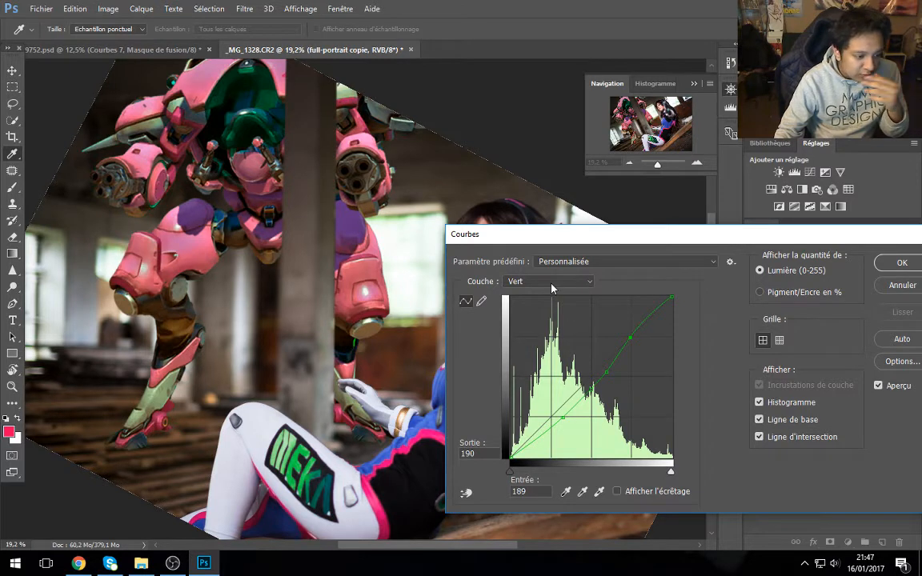
drag(594, 388, 600, 366)
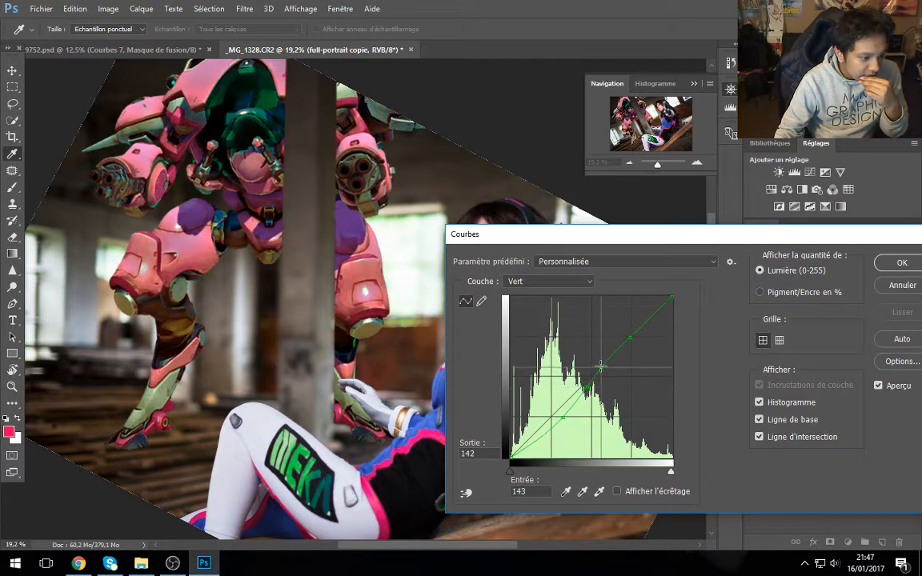
mouse_move(631, 337)
mouse_down()
mouse_move(617, 329)
mouse_move(640, 335)
mouse_up()
Step: Lower the red curve to output 103 at input 137 with a darker shadow point, apply Curves, and toggle the mecha layer to compare
click(564, 281)
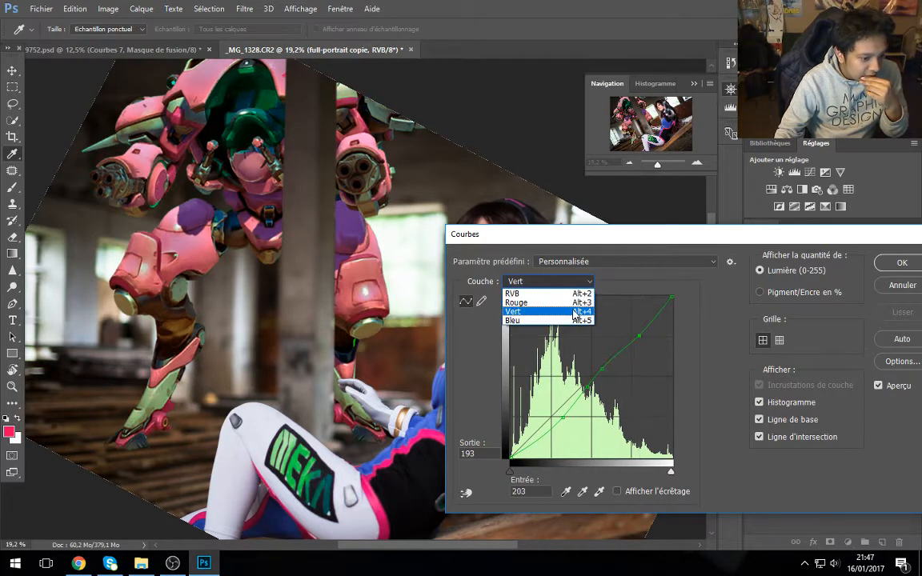
click(570, 303)
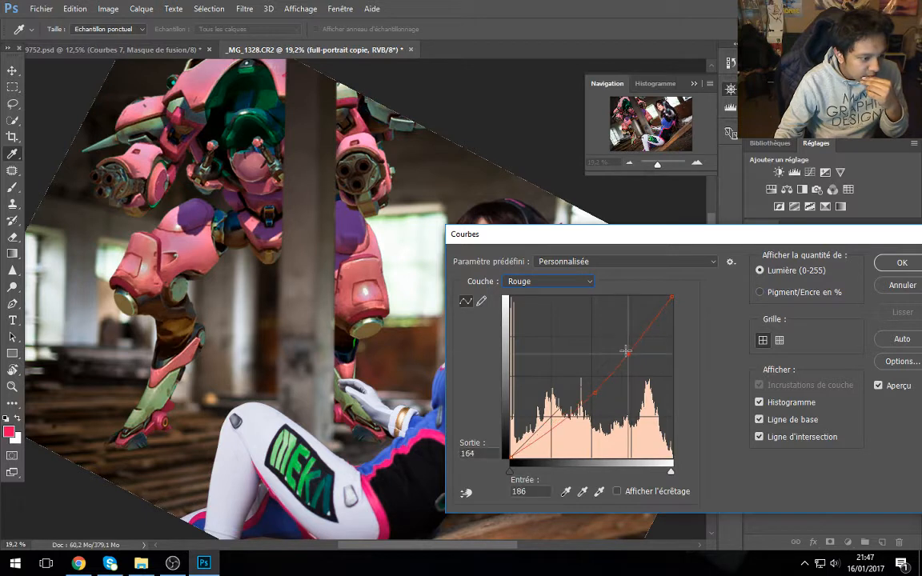
drag(626, 350, 634, 355)
mouse_move(593, 391)
mouse_down()
mouse_move(587, 382)
mouse_move(595, 392)
mouse_up()
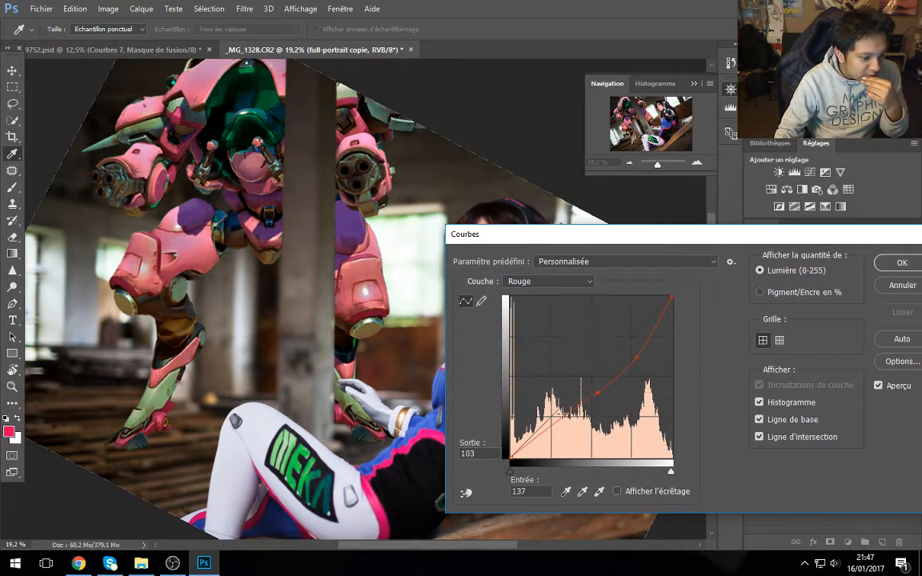
click(563, 428)
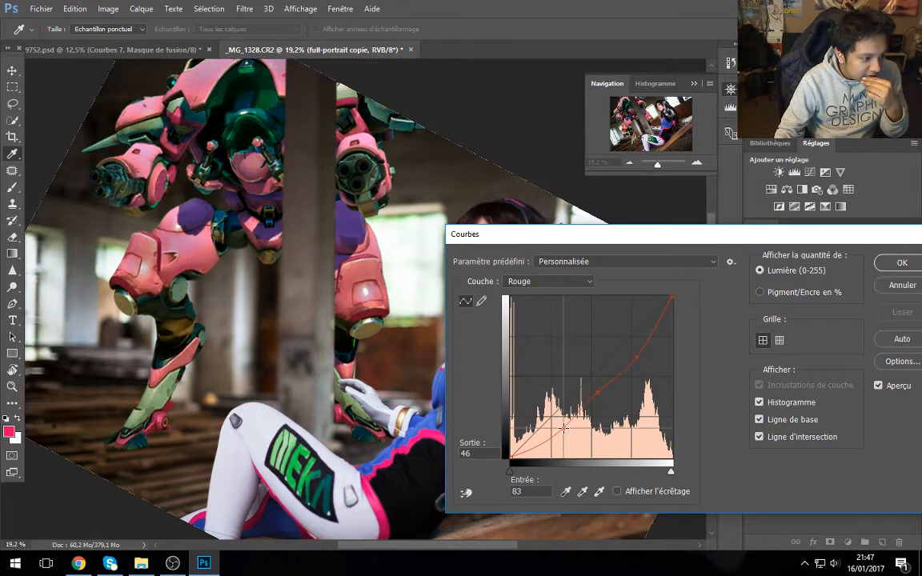
drag(563, 428, 554, 439)
click(899, 262)
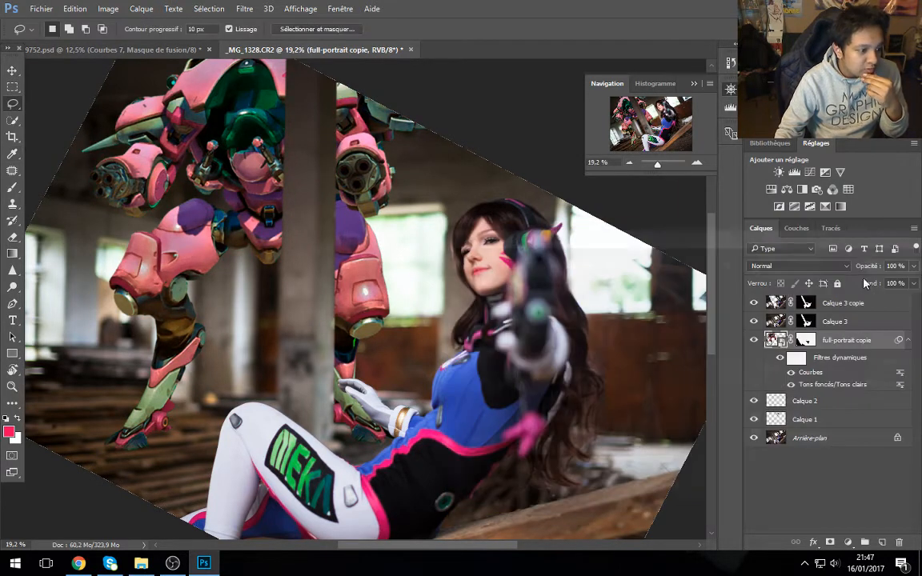
click(753, 342)
click(753, 341)
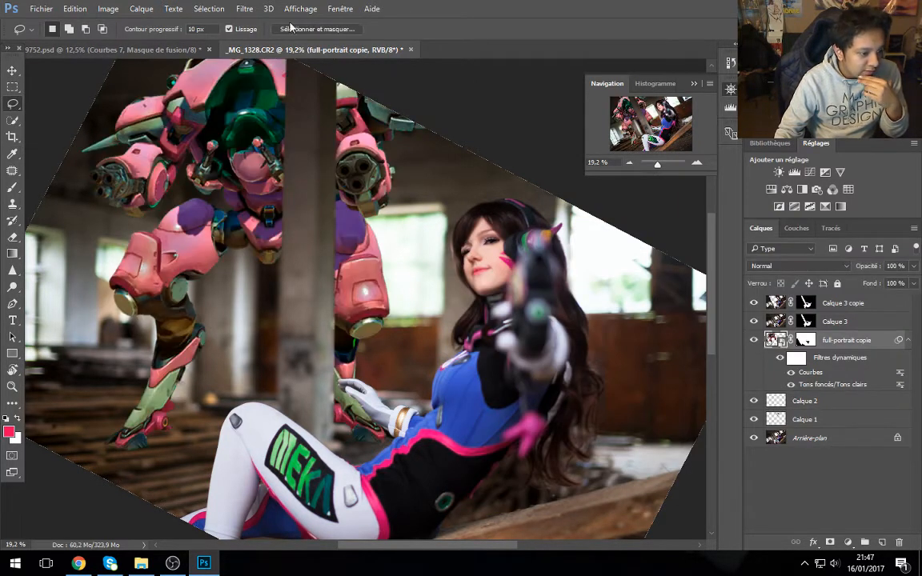
click(108, 9)
mouse_move(120, 41)
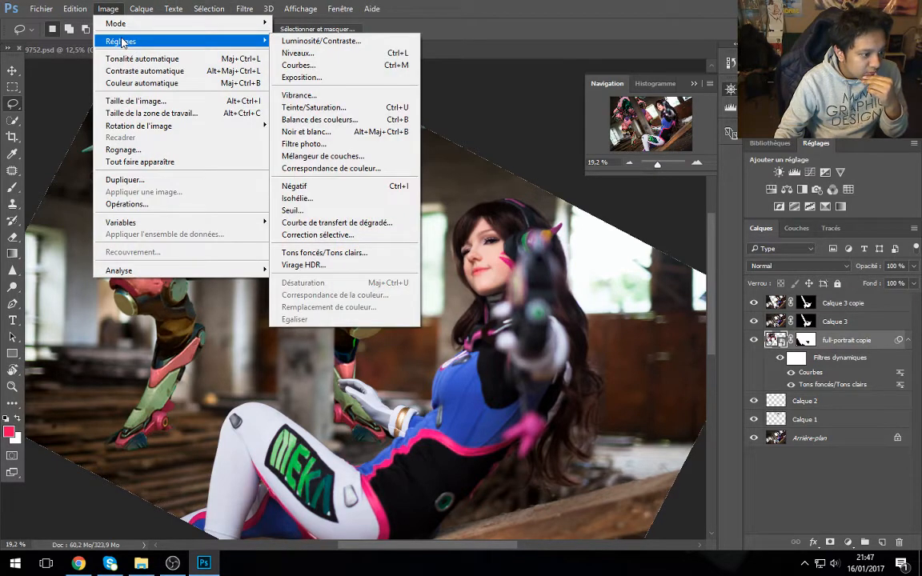
click(111, 9)
click(112, 13)
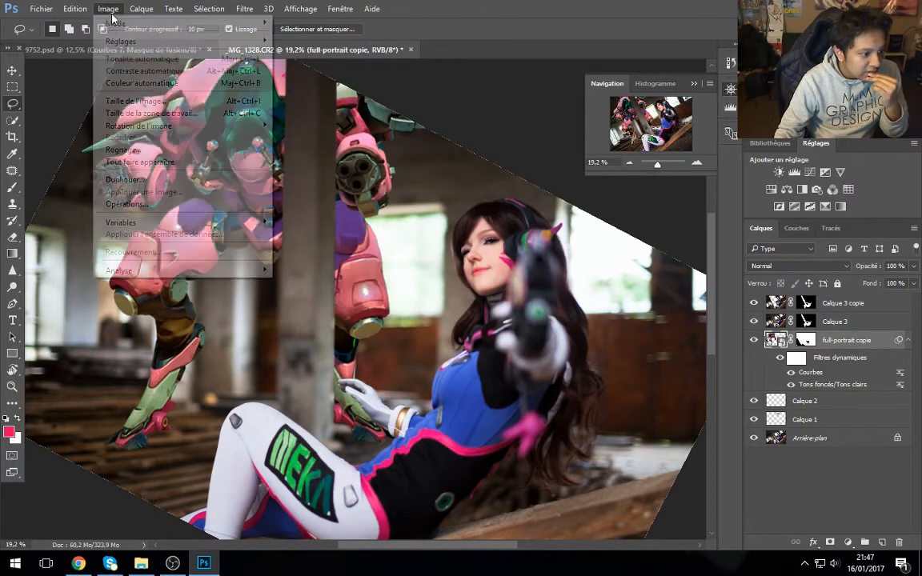
click(120, 71)
click(240, 14)
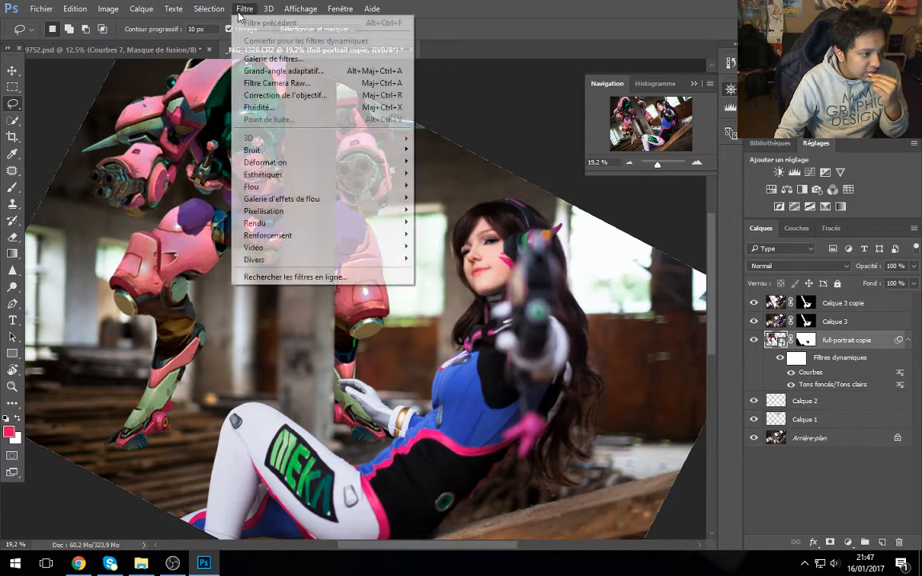
mouse_move(286, 188)
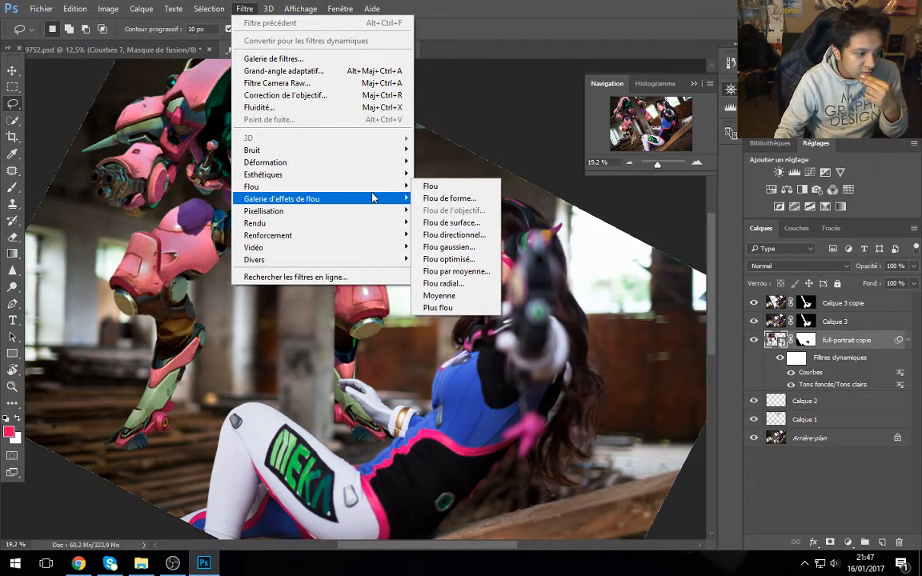
mouse_move(377, 200)
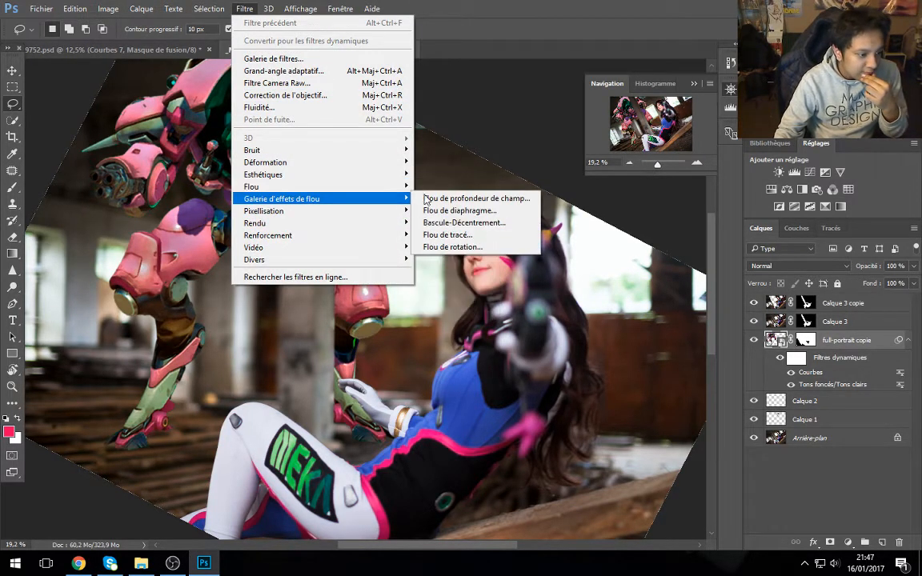
click(469, 214)
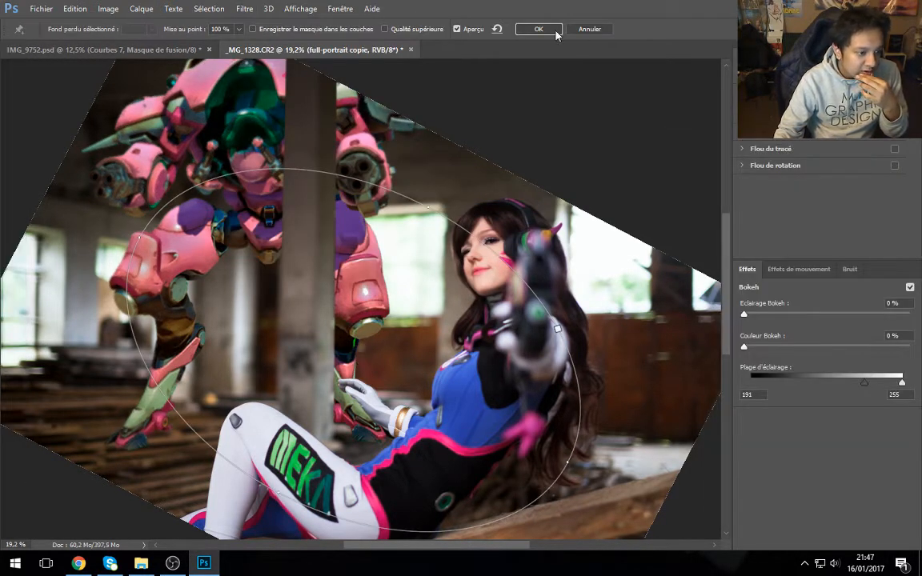
click(589, 29)
Step: Apply a Field Blur to the mecha layer full-portrait copie so it matches the out-of-focus background
click(244, 9)
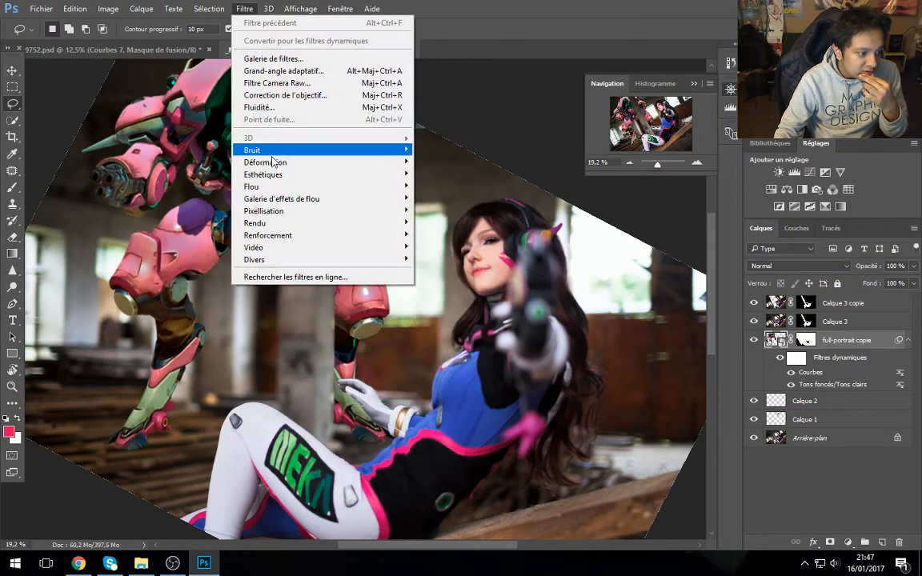
mouse_move(376, 199)
click(472, 200)
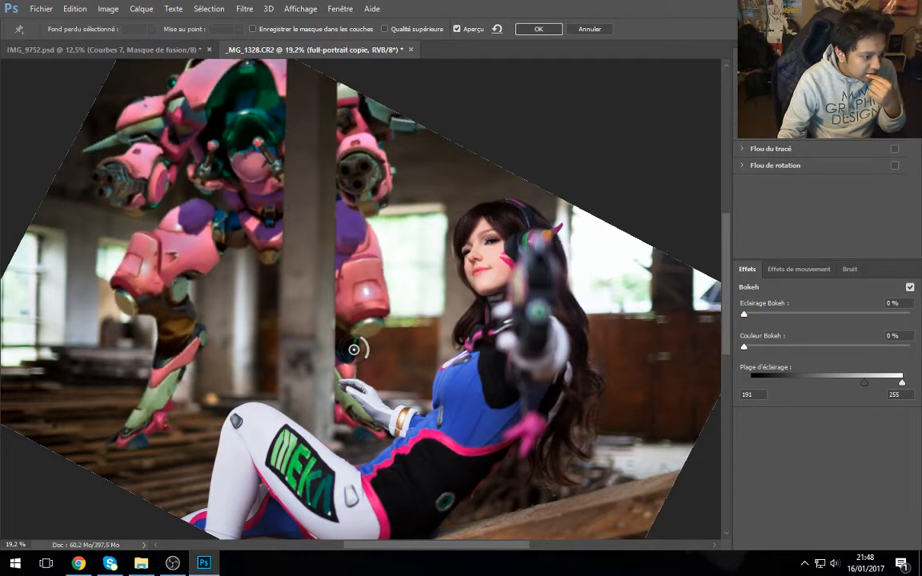
drag(799, 95, 850, 94)
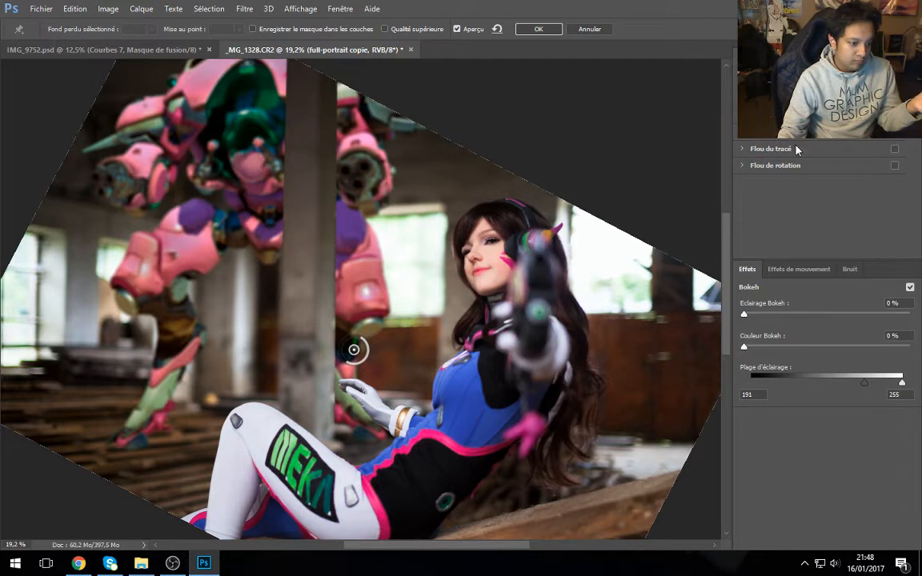
click(521, 28)
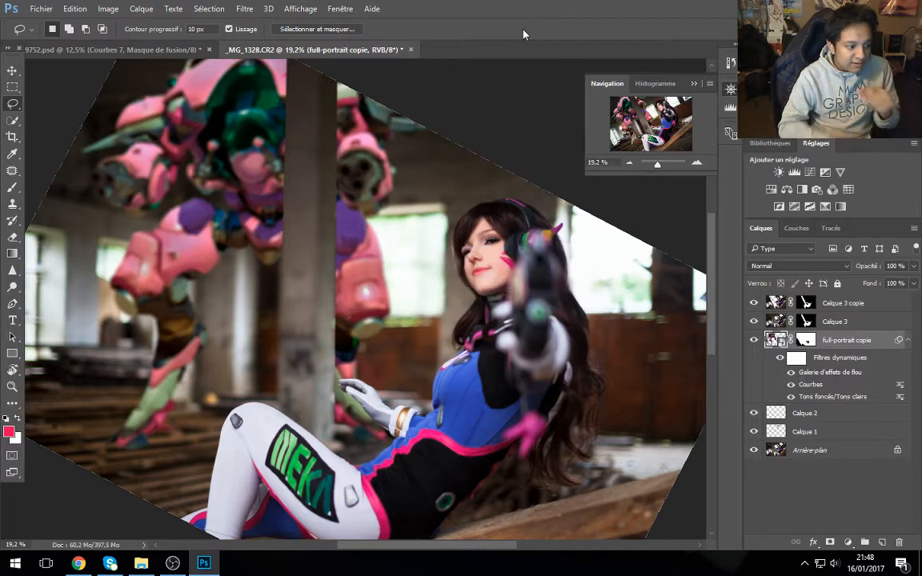
Step: Lasso the area beside the pillar around the woman's hand and body on Calque 3's mask, clear it, and deselect
click(754, 323)
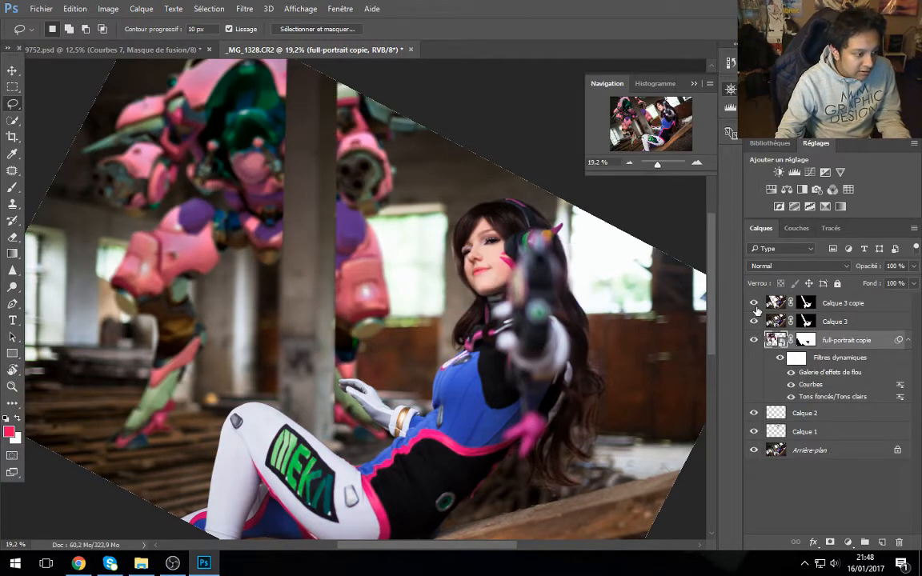
click(806, 321)
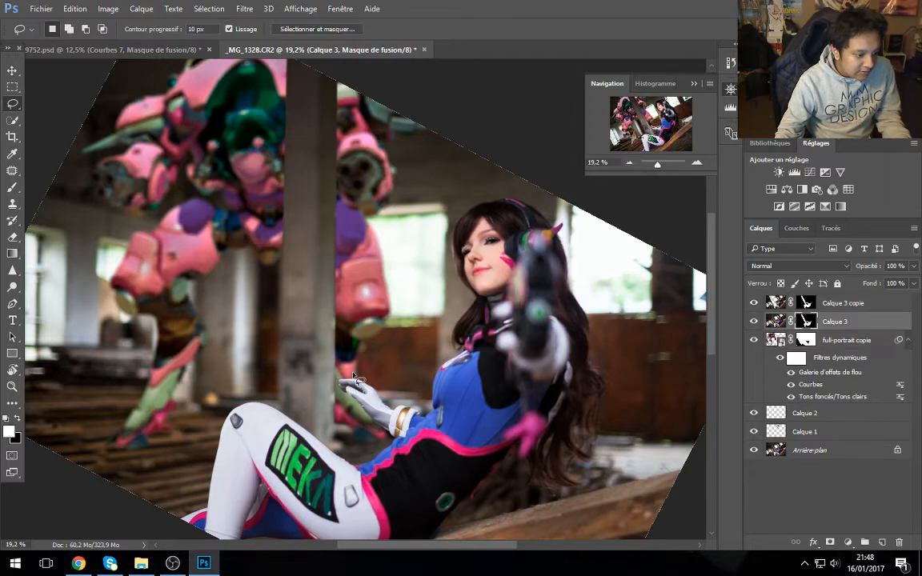
drag(338, 381, 343, 376)
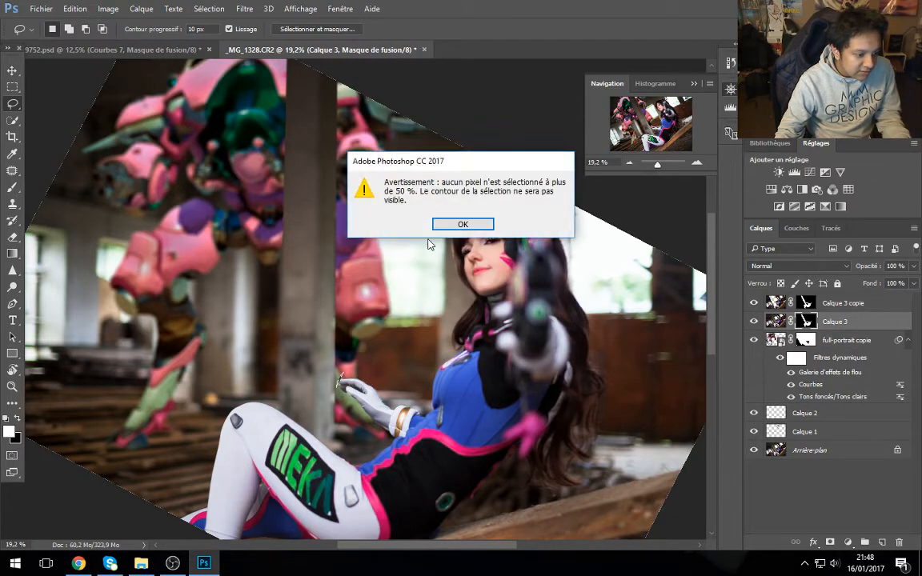
click(462, 224)
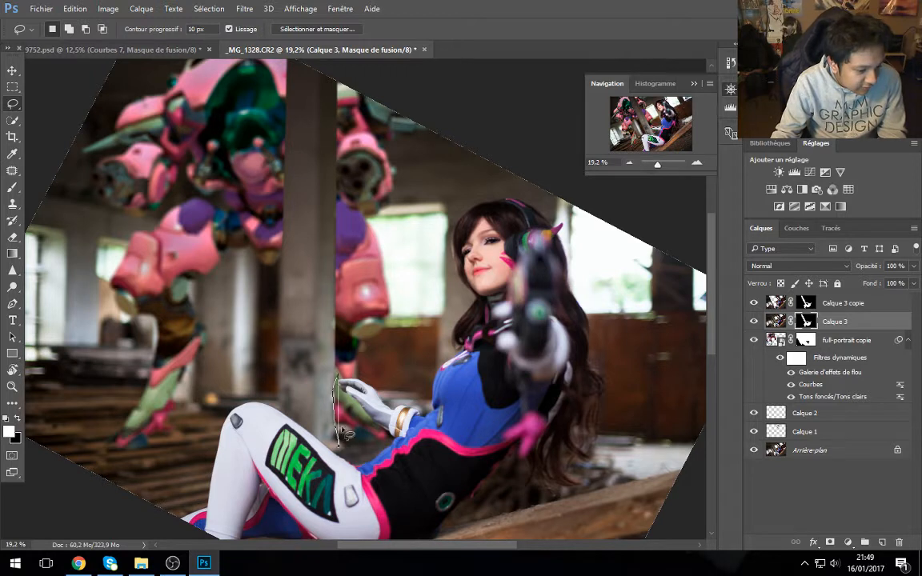
mouse_move(339, 377)
mouse_down()
mouse_move(332, 448)
mouse_move(276, 387)
mouse_move(240, 365)
mouse_move(142, 454)
mouse_move(446, 528)
mouse_up()
key(ctrl+d)
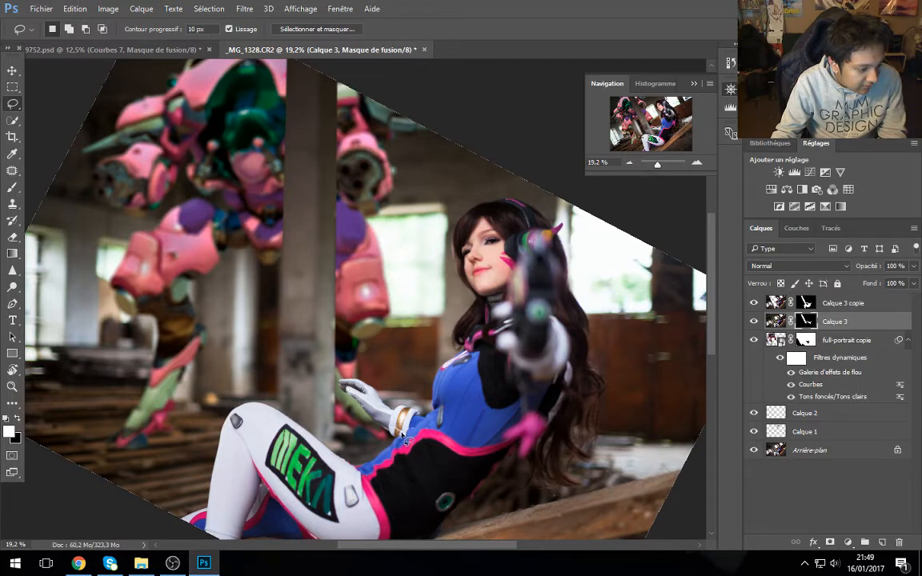
Step: Check Calque 3 by toggling its visibility, and feather its layer mask to 22.2 px
click(753, 321)
click(753, 322)
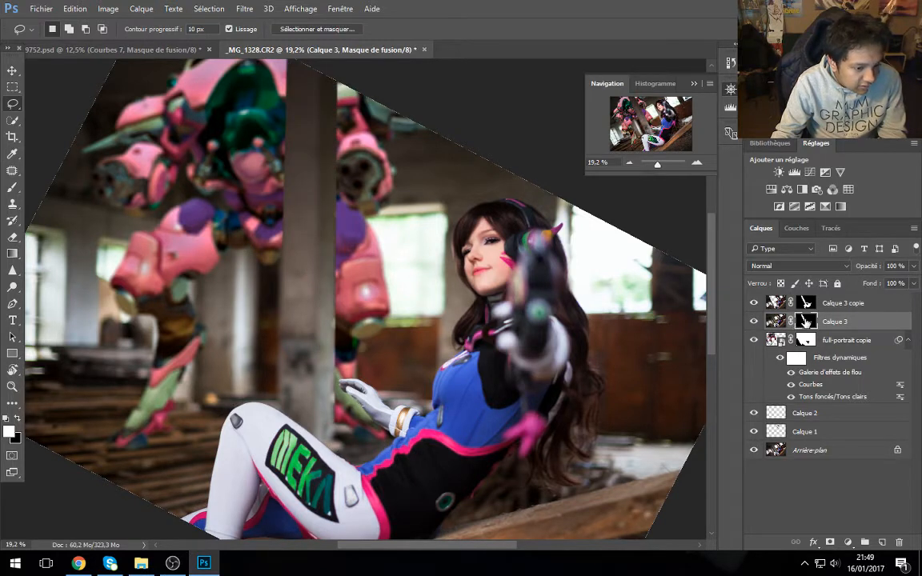
click(778, 321)
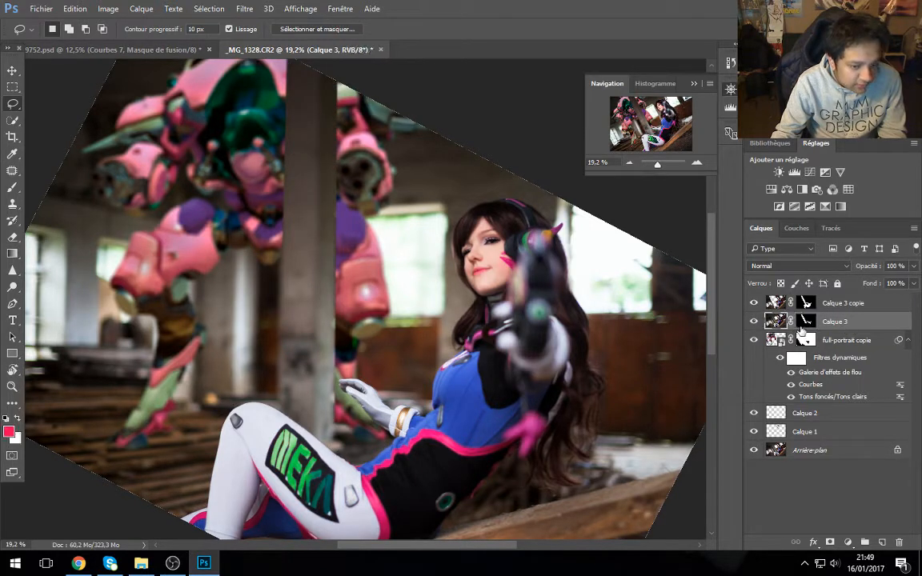
drag(518, 575, 539, 266)
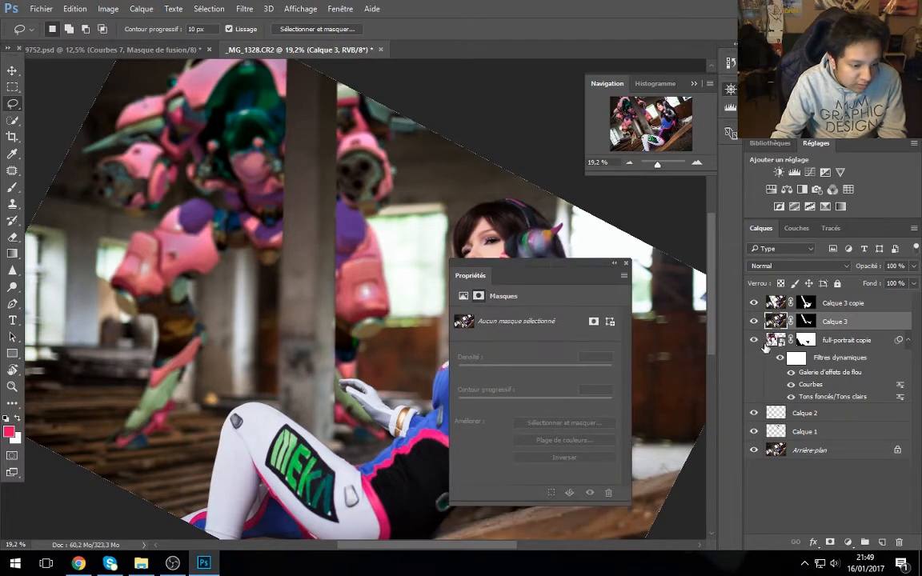
click(810, 324)
mouse_move(510, 401)
mouse_down()
mouse_move(539, 397)
mouse_move(526, 400)
mouse_up()
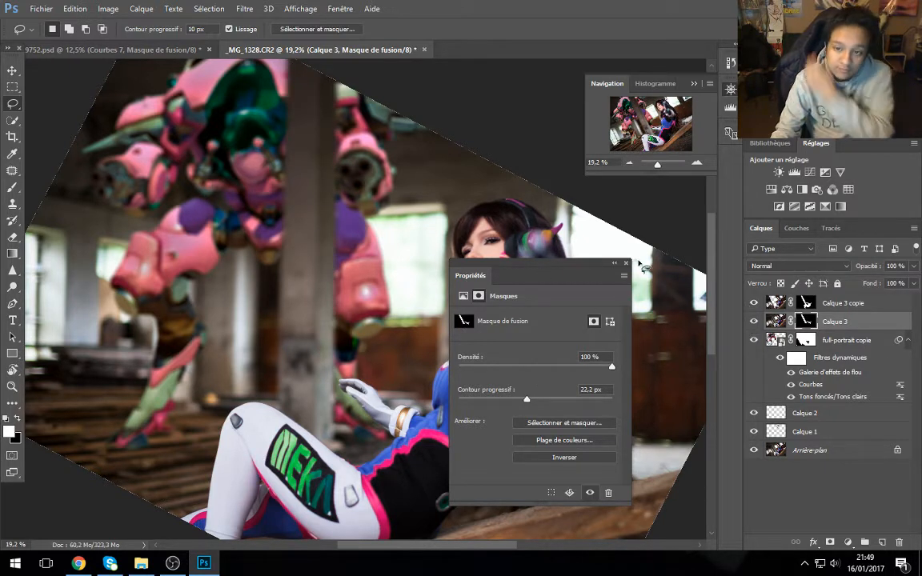
drag(581, 260, 921, 262)
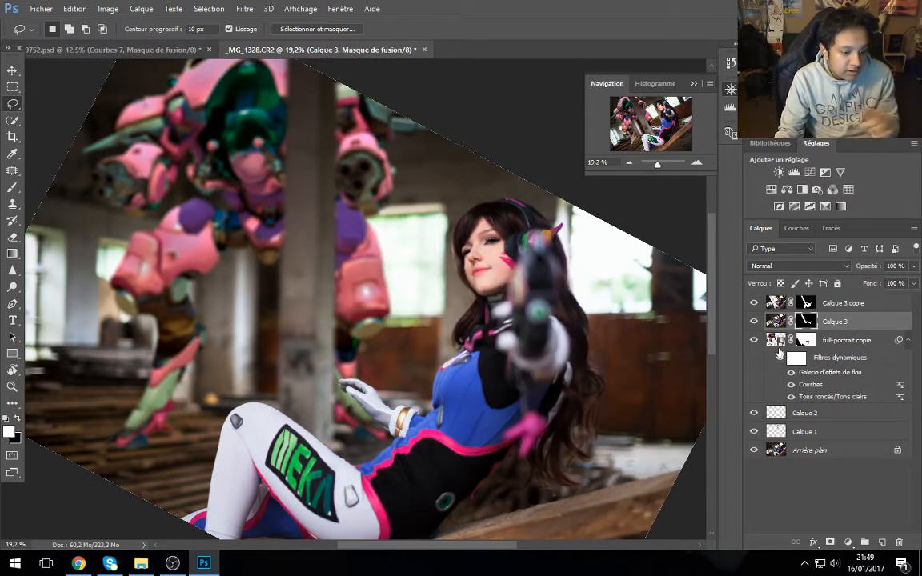
Step: Compare the mecha with and without its smart filters, and examine the blurred edges along the pillar and the whole composite
click(780, 358)
click(781, 360)
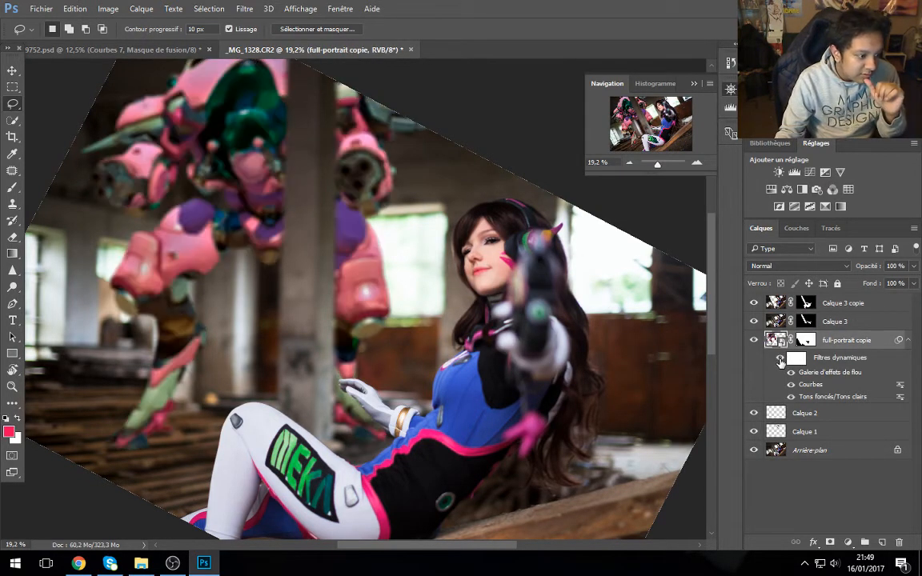
click(781, 360)
click(780, 359)
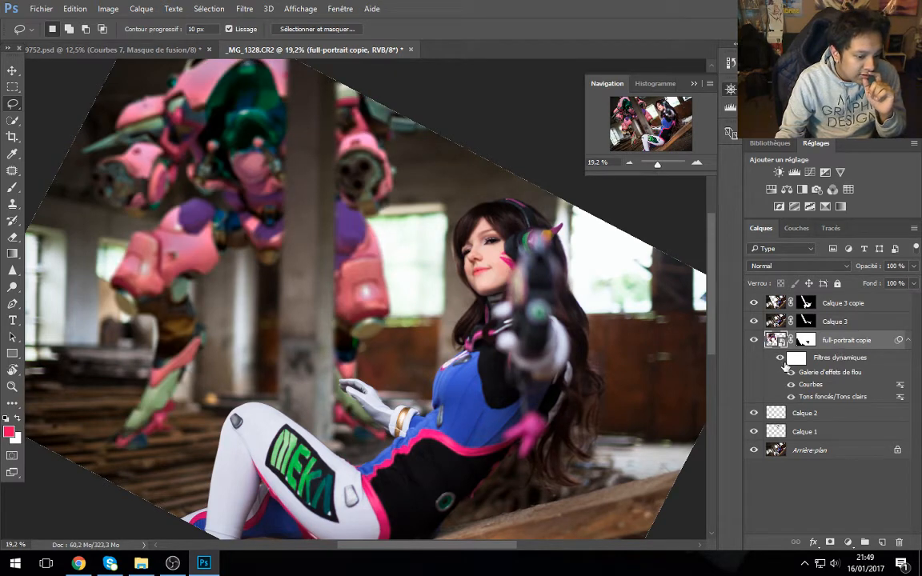
click(781, 359)
click(781, 359)
click(781, 359)
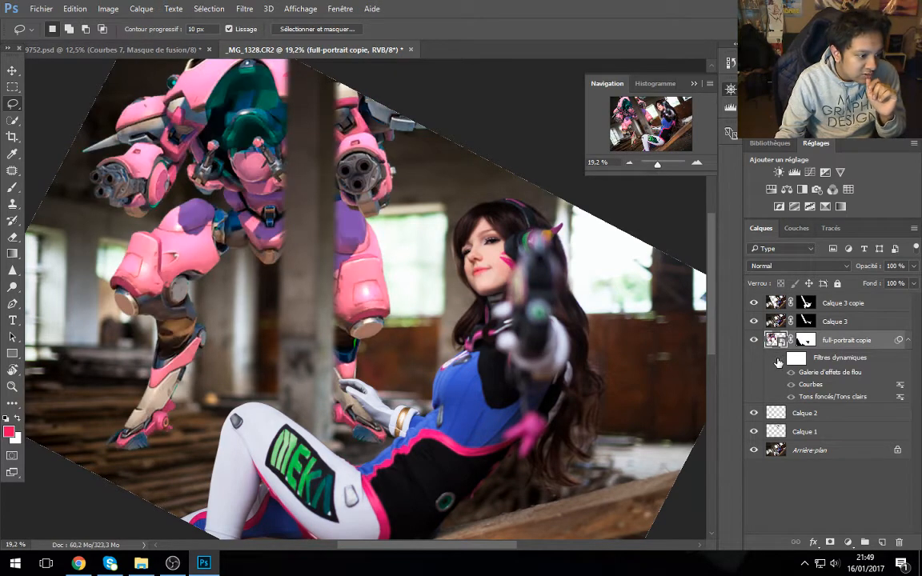
click(780, 359)
scroll(316, 240, up, 3)
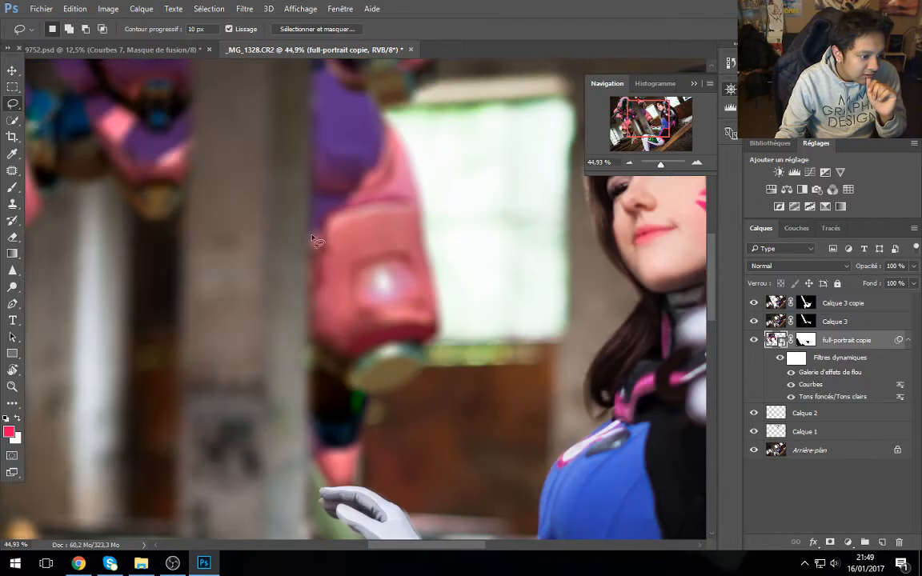
drag(280, 88, 506, 496)
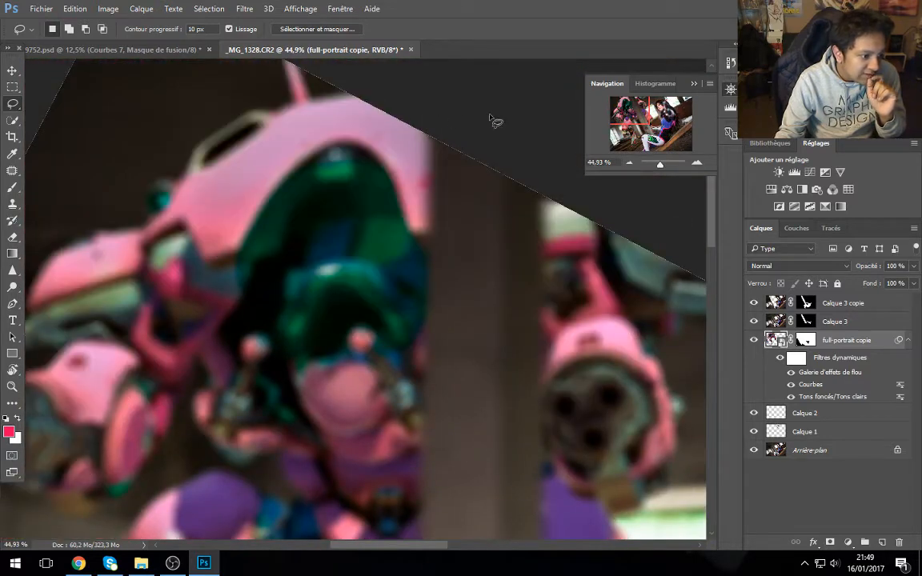
drag(650, 126, 657, 167)
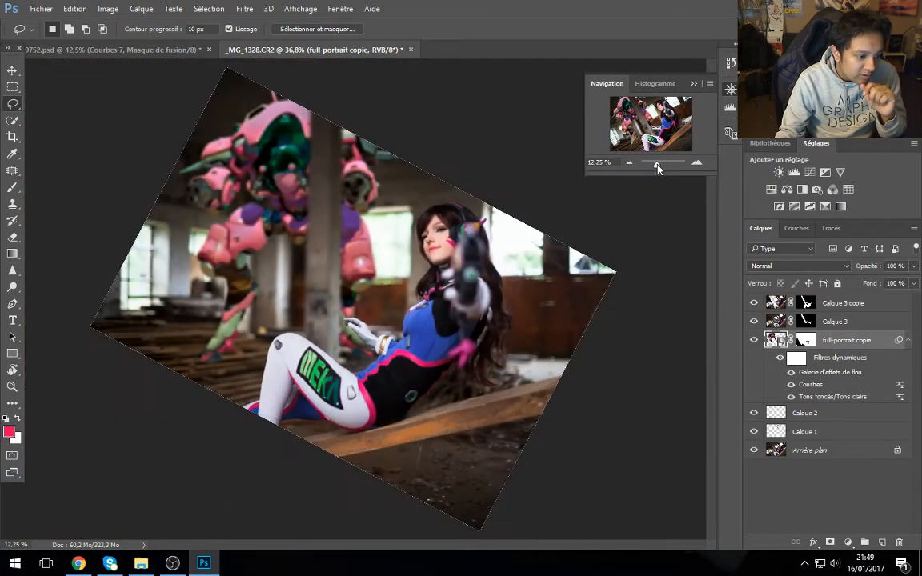
Step: Try adding an empty layer above the mecha layer, and undo it
click(882, 543)
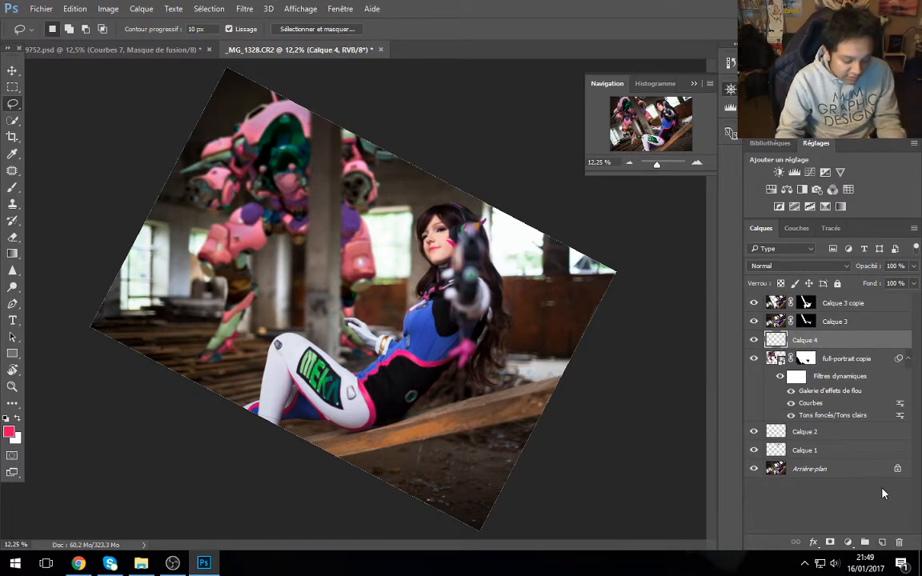
key(ctrl+z)
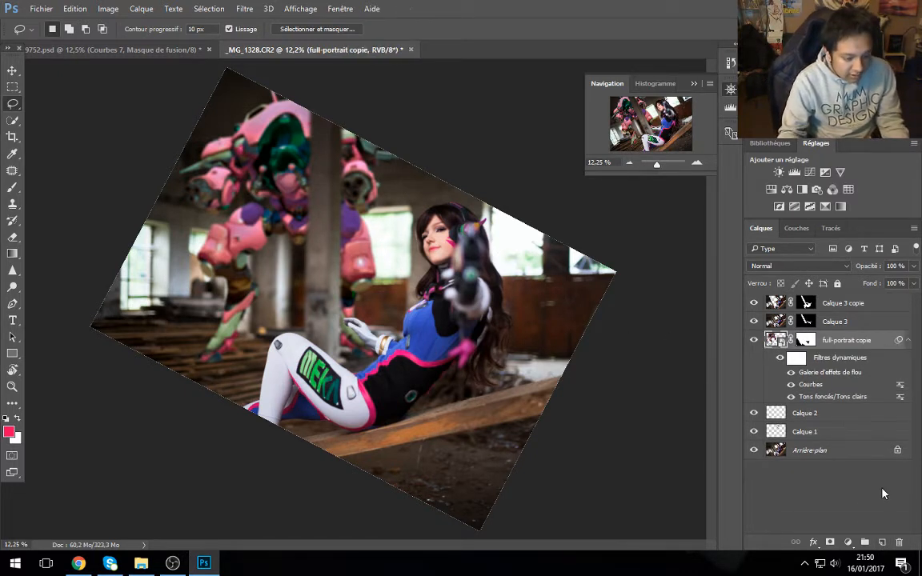
Step: Create a new layer above full-portrait copie in Incrustation mode, filled with the 50% gray neutral colour
alt+click(881, 543)
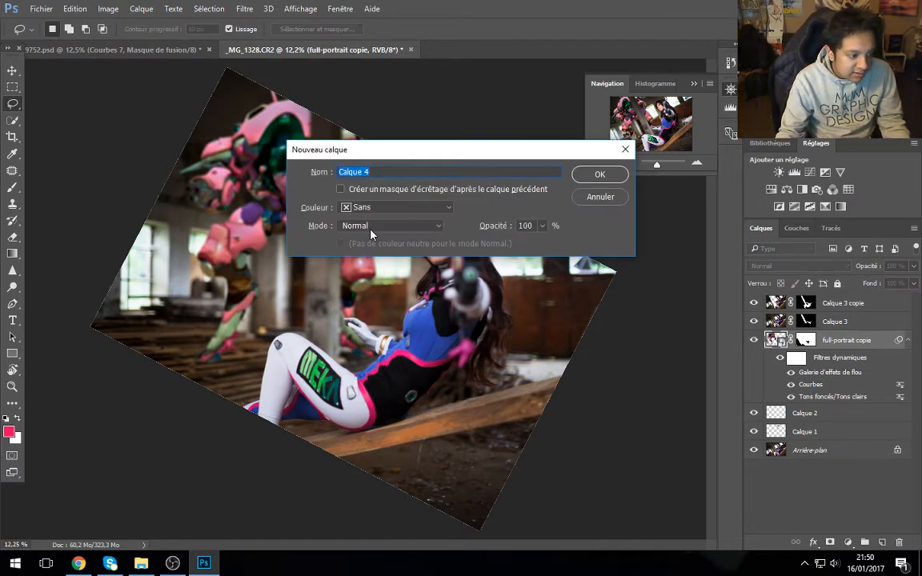
click(370, 231)
click(337, 346)
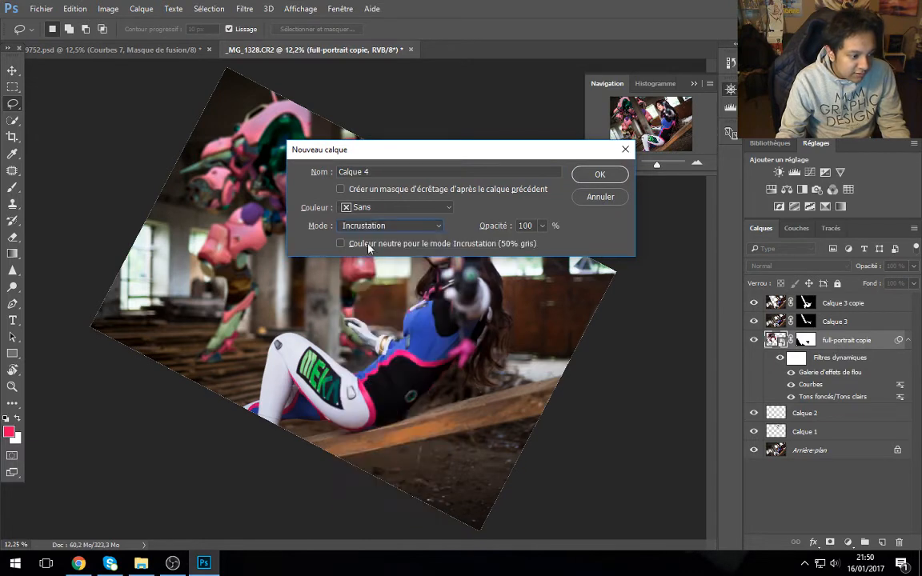
click(599, 180)
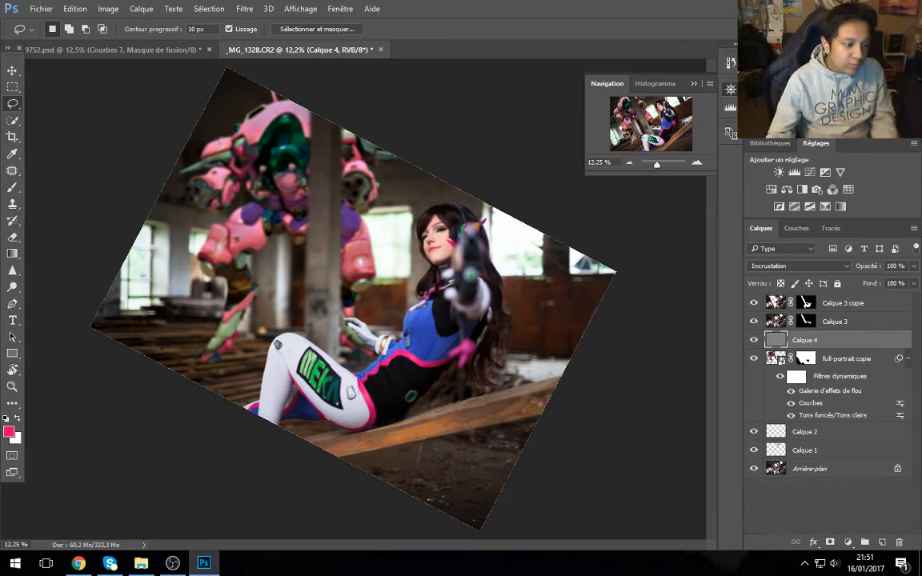
click(19, 289)
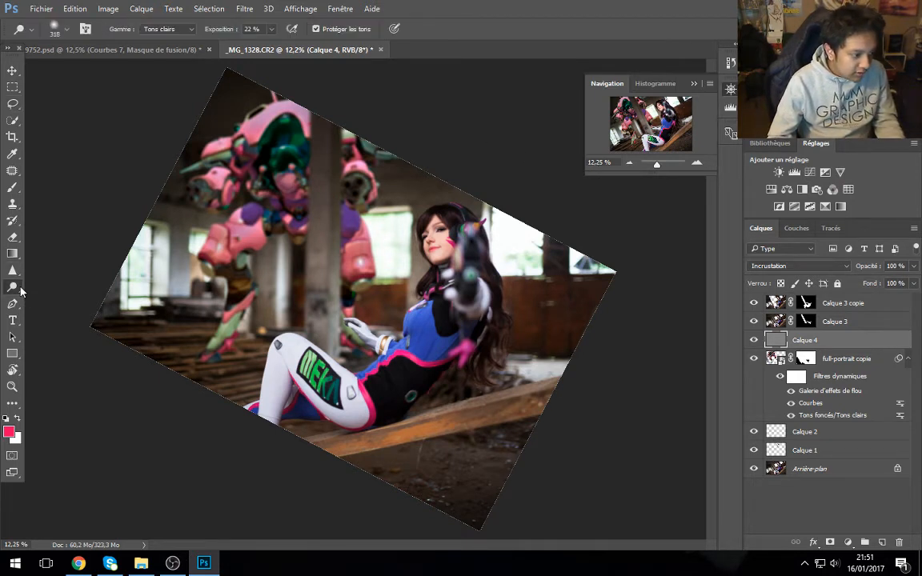
right_click(21, 293)
click(40, 290)
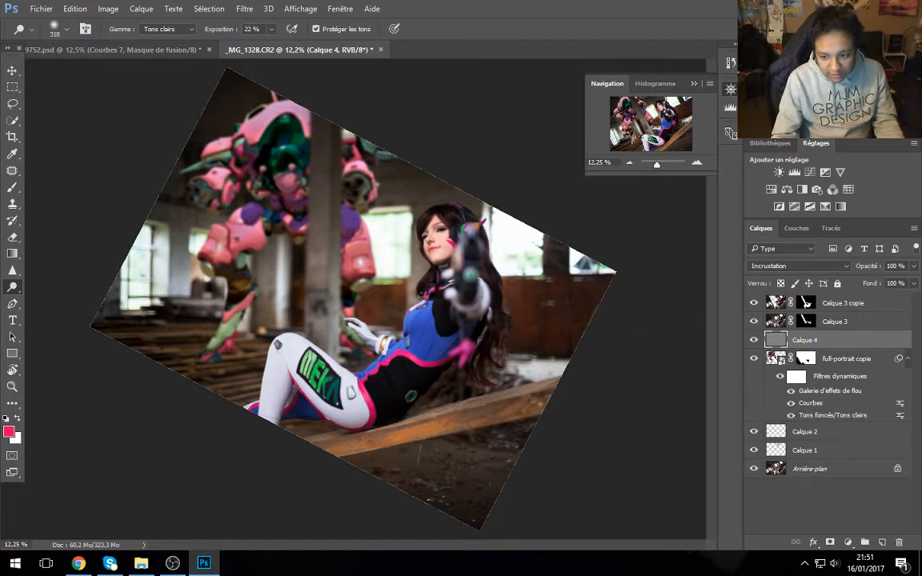
click(64, 29)
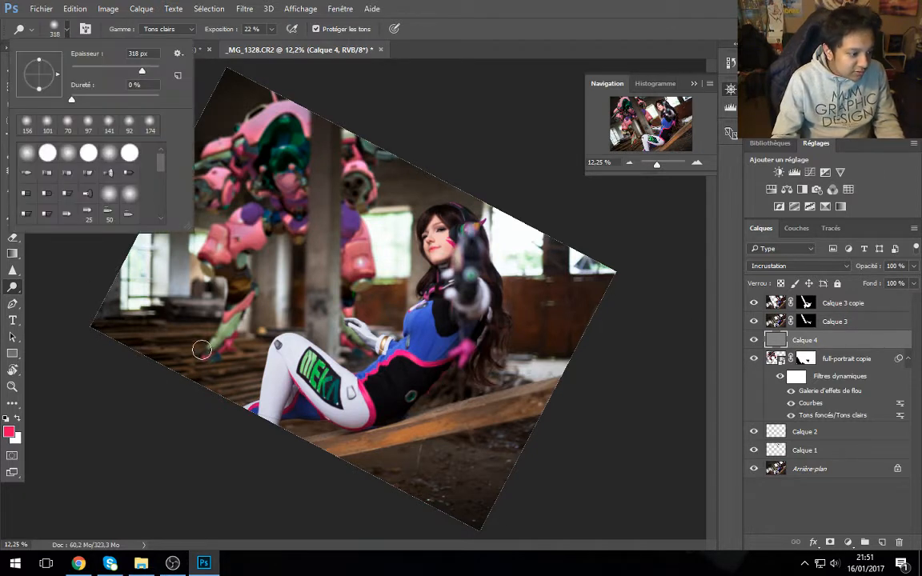
click(193, 320)
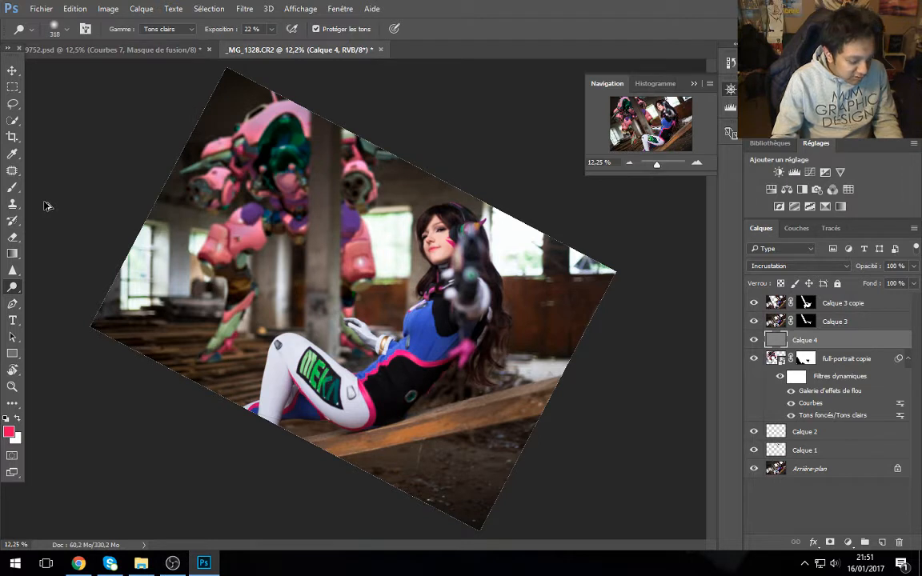
Step: Burn the midtones of the mech's legs and lower body on Calque 4 at 34% exposure
right_click(12, 287)
click(48, 271)
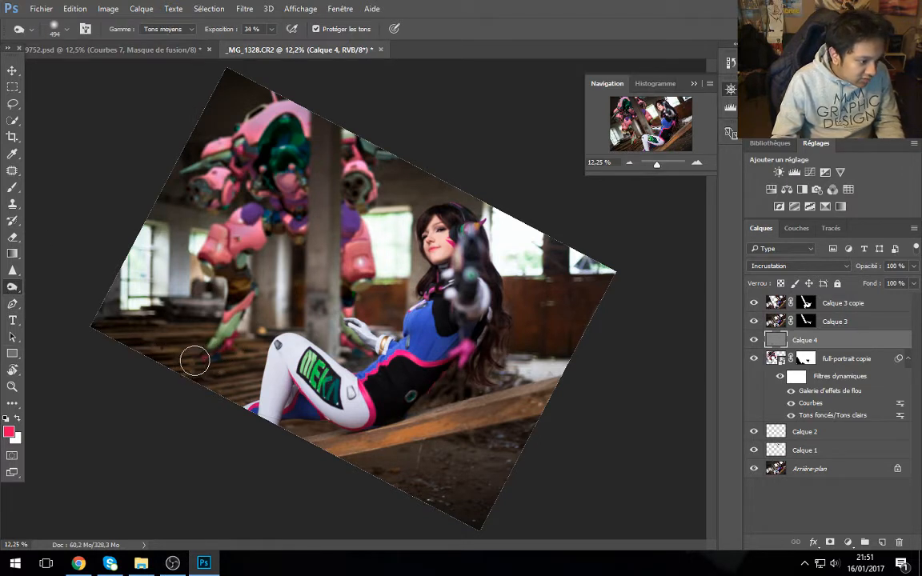
mouse_move(228, 359)
mouse_down()
mouse_move(270, 305)
mouse_move(256, 319)
mouse_move(280, 308)
mouse_move(292, 283)
mouse_move(284, 280)
mouse_move(297, 277)
mouse_move(290, 296)
mouse_move(264, 277)
mouse_move(282, 249)
mouse_move(280, 268)
mouse_move(252, 255)
mouse_move(247, 234)
mouse_move(225, 324)
mouse_move(221, 246)
mouse_move(239, 239)
mouse_move(251, 254)
mouse_move(270, 235)
mouse_move(352, 298)
mouse_up()
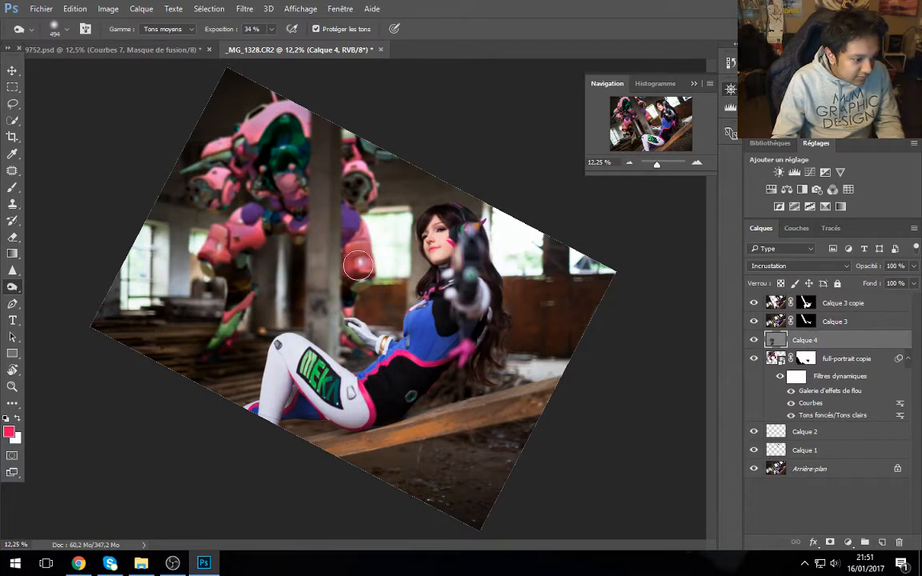
Step: Set the burn range to Tons foncés and darken the mech's leg beside the pillar on Calque 4
click(147, 30)
click(157, 39)
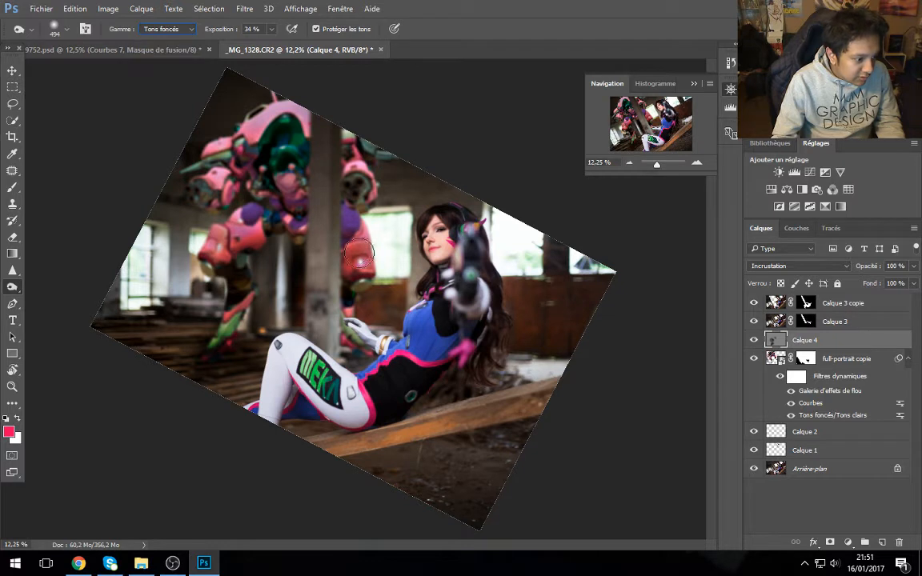
mouse_move(323, 210)
mouse_down()
mouse_move(308, 272)
mouse_move(320, 335)
mouse_up()
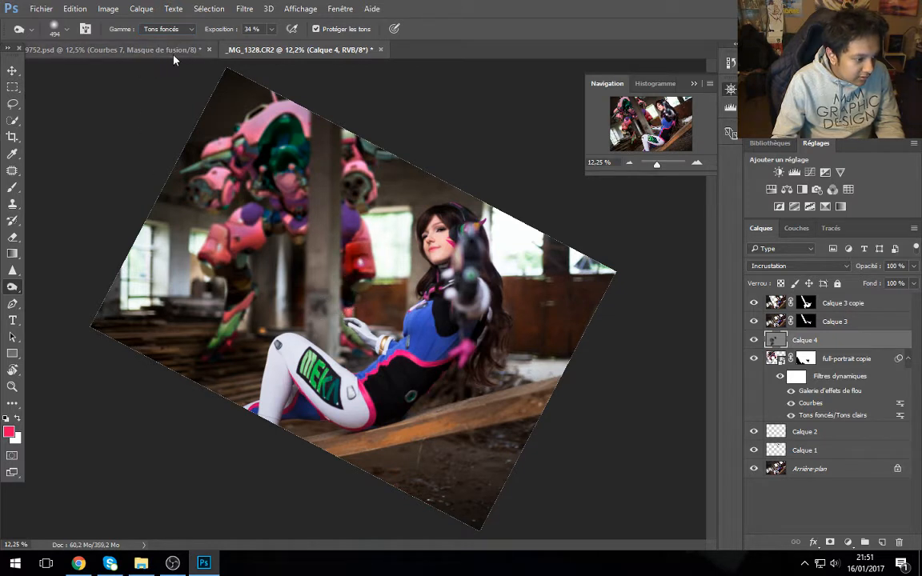
Step: Burn the Tons clairs range on the mech's leg and torso, raising the exposure to 100%
click(168, 30)
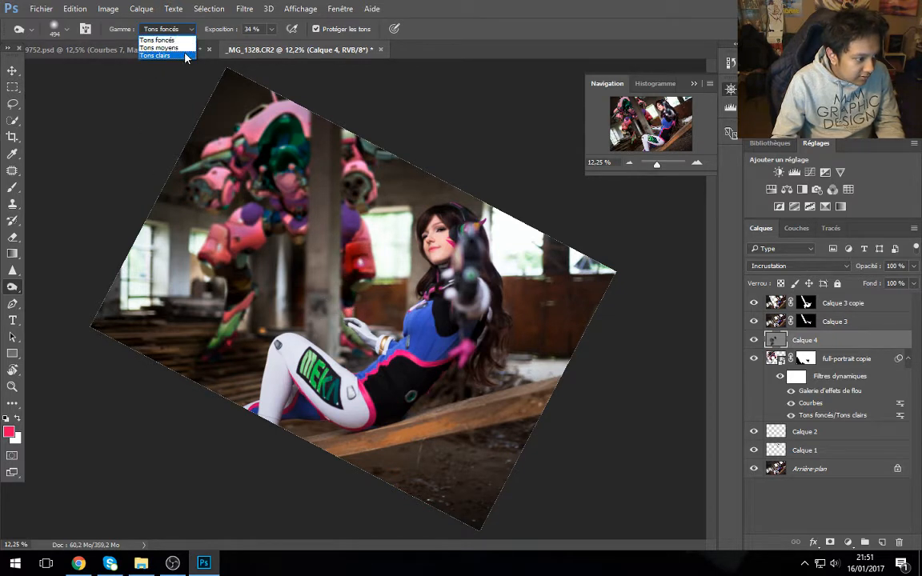
click(185, 56)
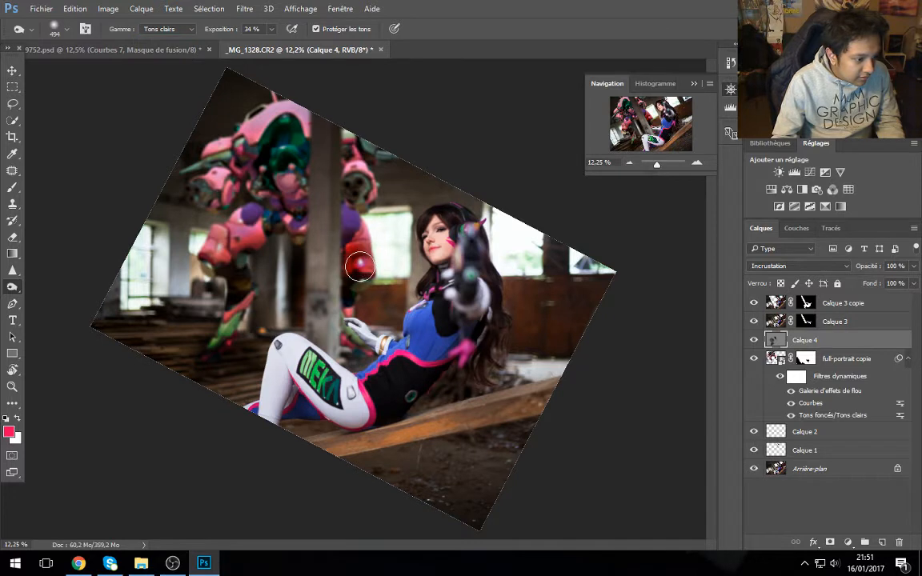
drag(359, 267, 357, 262)
drag(206, 32, 335, 213)
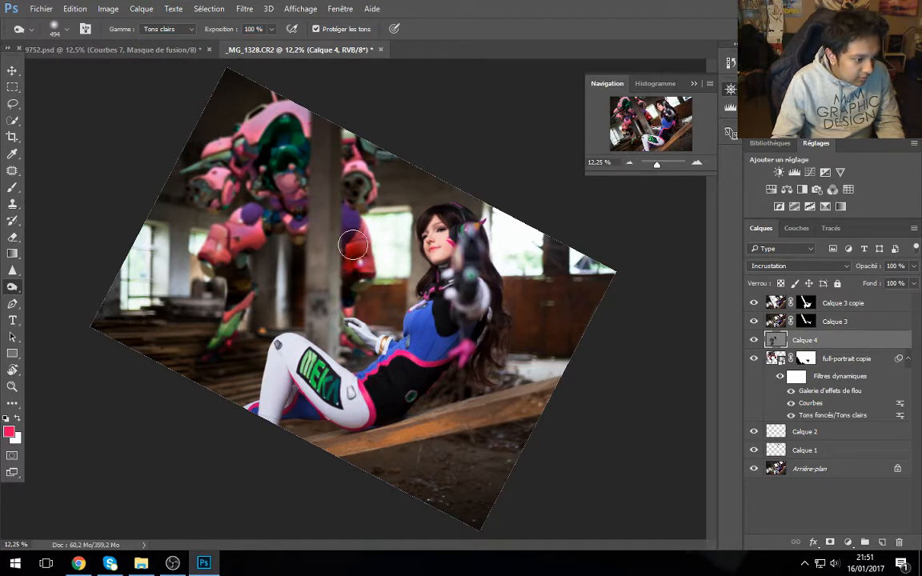
mouse_move(257, 214)
mouse_down()
mouse_move(223, 256)
mouse_move(255, 221)
mouse_move(236, 150)
mouse_move(221, 150)
mouse_move(237, 151)
mouse_move(225, 142)
mouse_move(270, 170)
mouse_move(296, 135)
mouse_move(303, 292)
mouse_move(310, 103)
mouse_move(320, 133)
mouse_move(305, 232)
mouse_move(314, 232)
mouse_move(296, 138)
mouse_move(316, 119)
mouse_move(319, 167)
mouse_move(301, 217)
mouse_up()
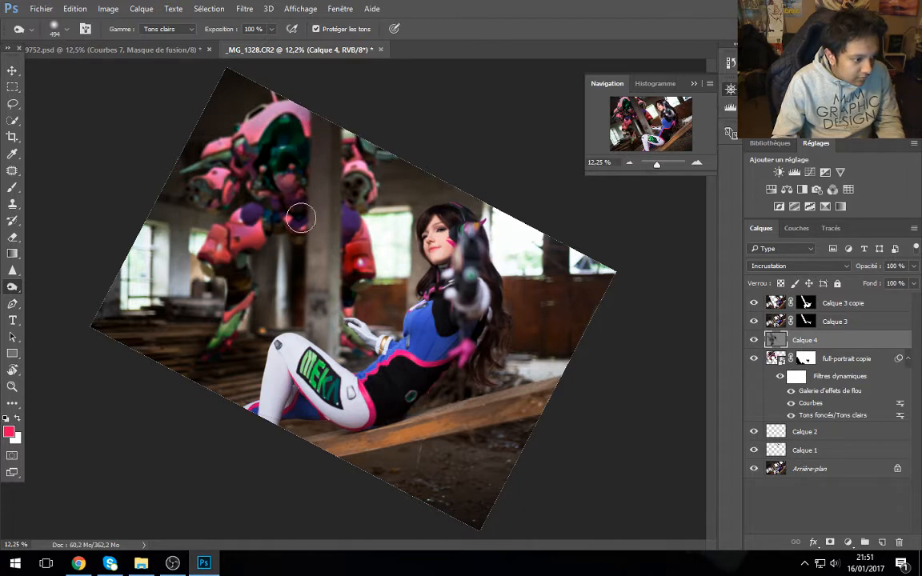
Step: Burn the Tons foncés range over the mech's arm, hips and legs at 100% exposure
click(169, 30)
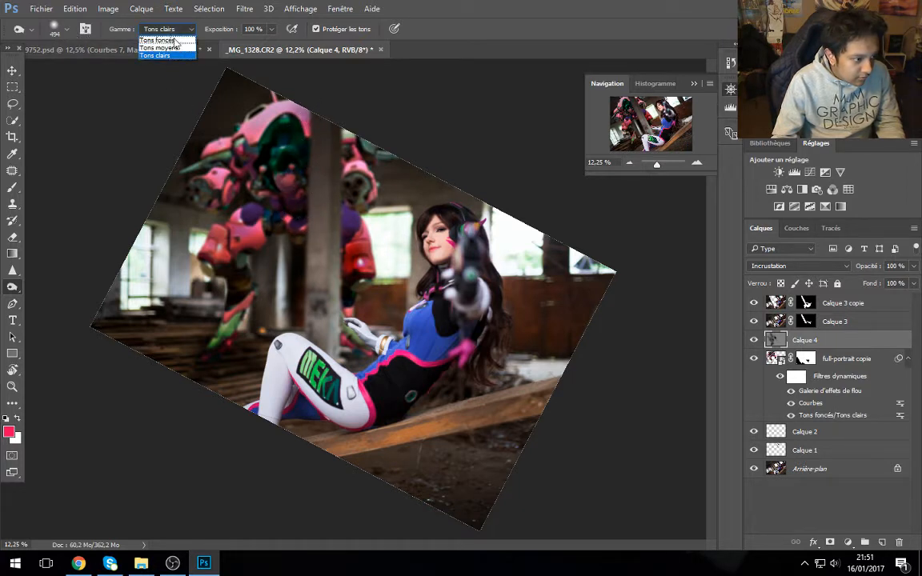
click(173, 41)
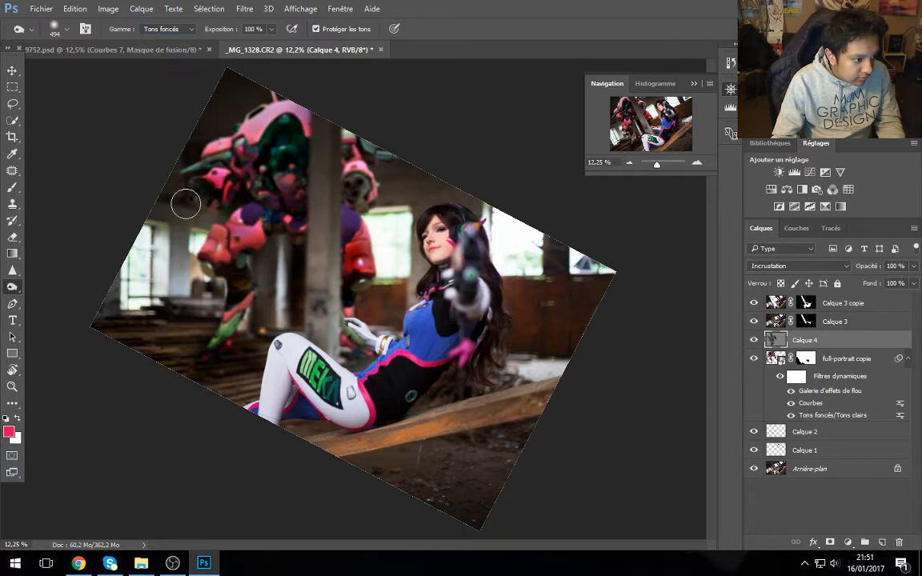
mouse_move(185, 204)
mouse_down()
mouse_move(228, 154)
mouse_move(260, 220)
mouse_move(282, 208)
mouse_move(342, 222)
mouse_move(230, 319)
mouse_move(216, 280)
mouse_move(312, 255)
mouse_up()
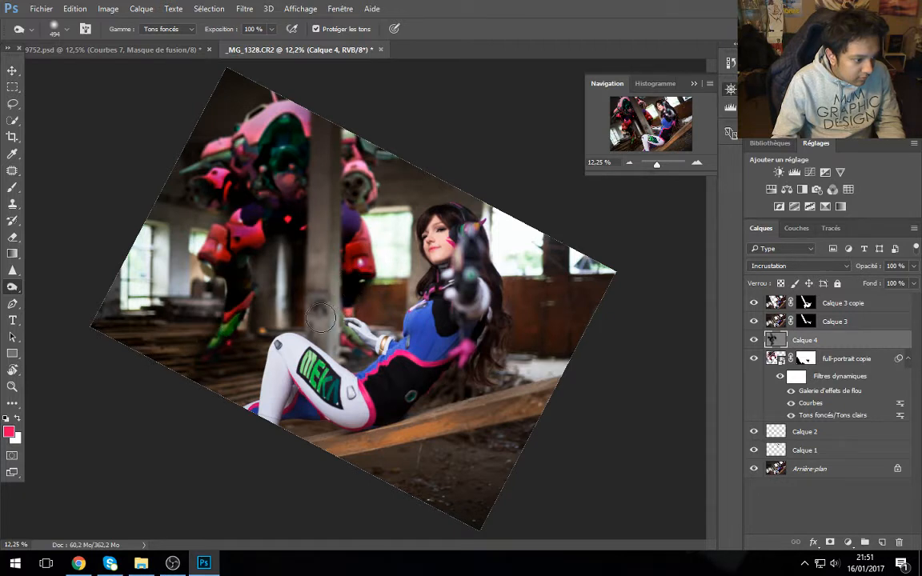
mouse_move(344, 311)
mouse_down()
mouse_move(354, 313)
mouse_move(340, 321)
mouse_move(346, 357)
mouse_move(358, 347)
mouse_up()
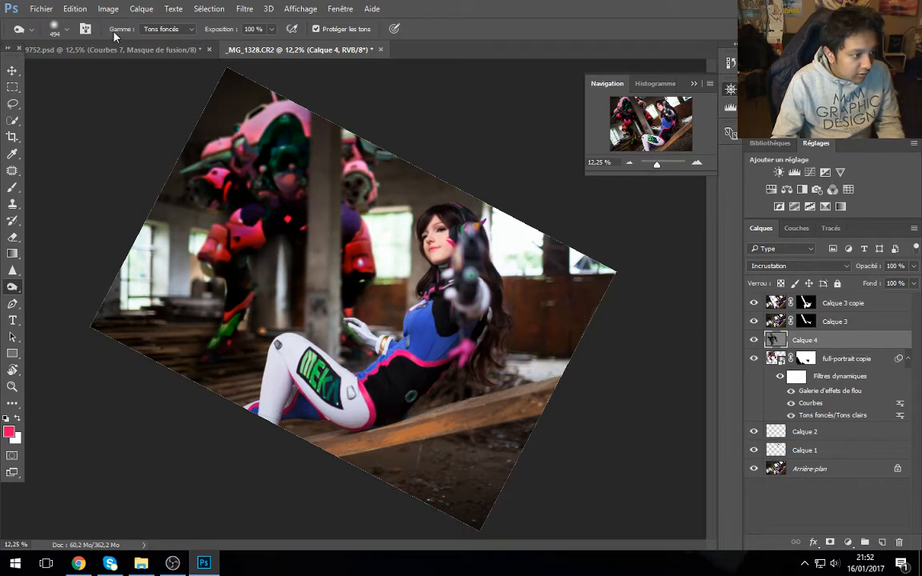
Step: Set the Burn tool's range back to Tons clairs
click(160, 29)
click(144, 50)
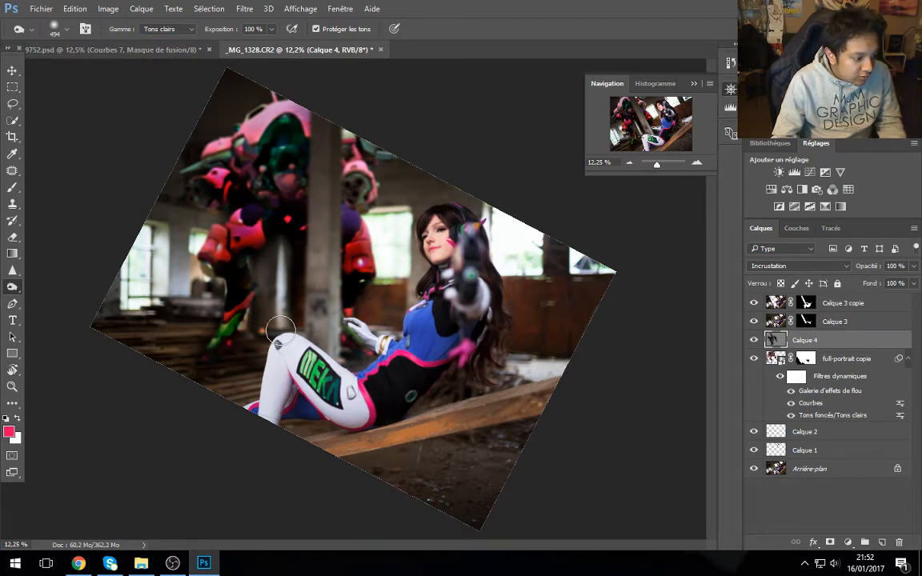
Step: Compare the image with and without Calque 4, and reduce that layer's opacity to 62%
click(753, 340)
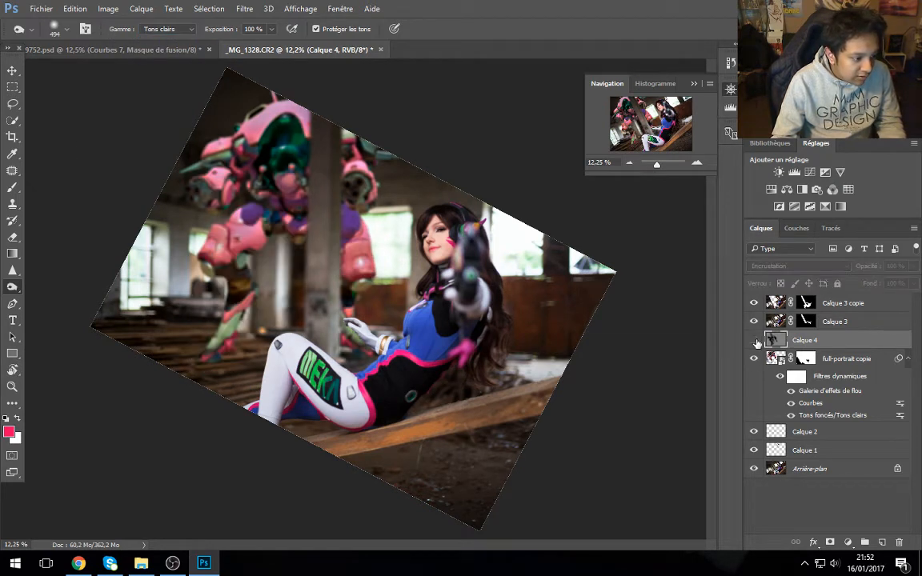
click(753, 340)
click(753, 340)
click(753, 340)
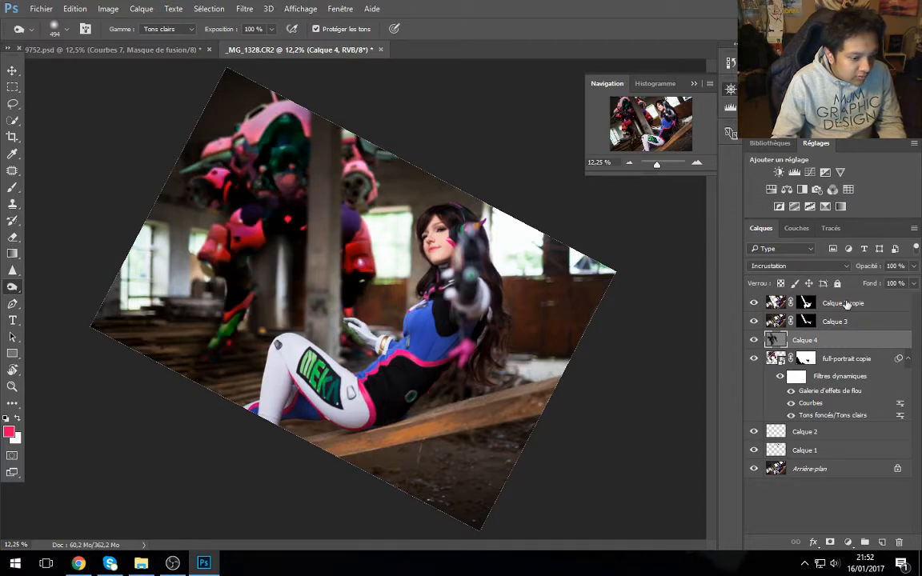
click(753, 340)
click(753, 341)
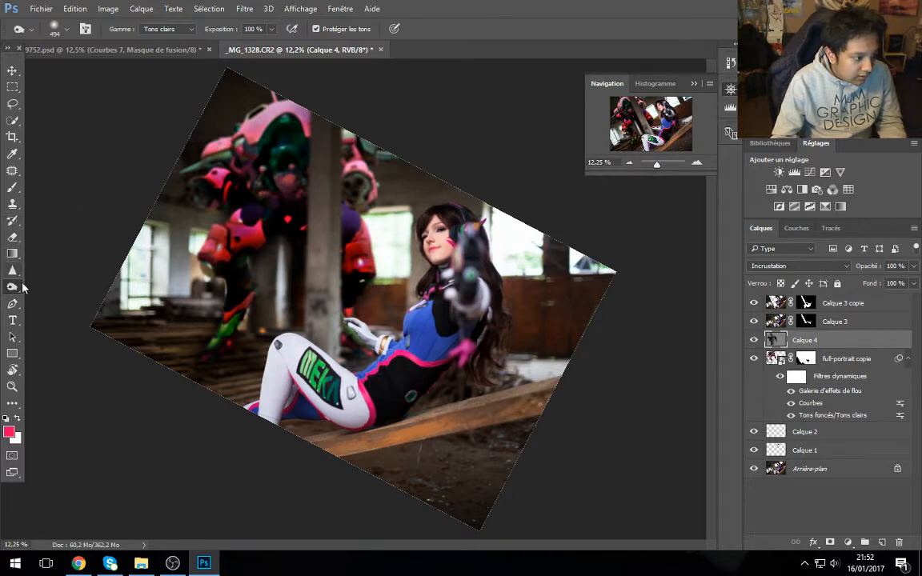
drag(875, 270, 852, 273)
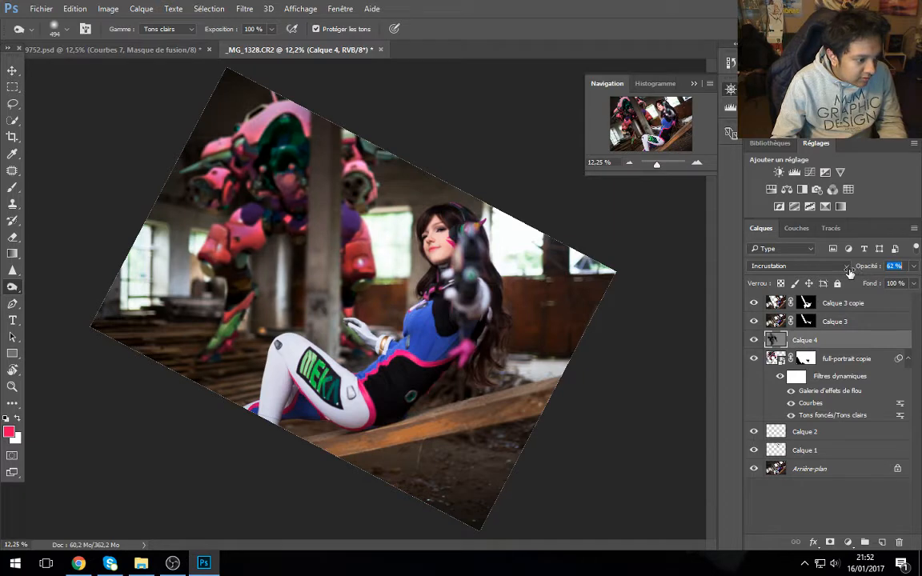
Step: Try a drop shadow on full-portrait copie with angle 119°, distance 39 px, spread 44% and size 150 px
click(880, 364)
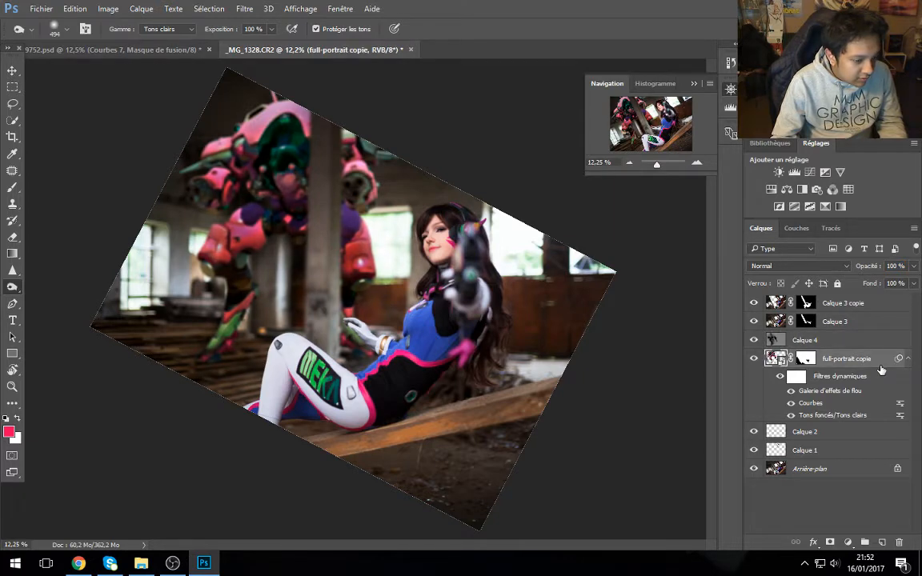
double_click(879, 366)
click(224, 330)
drag(460, 88, 683, 108)
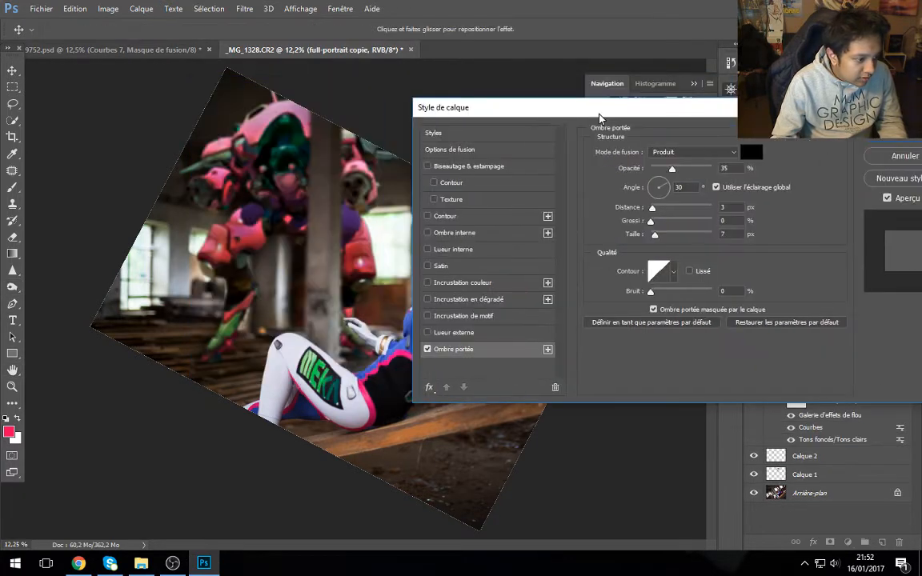
click(661, 199)
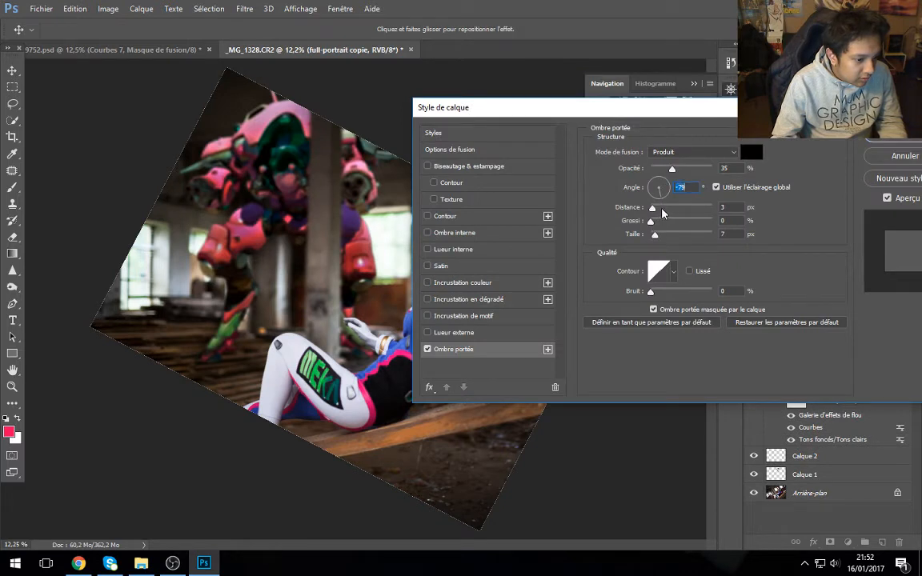
drag(659, 209, 675, 208)
click(655, 180)
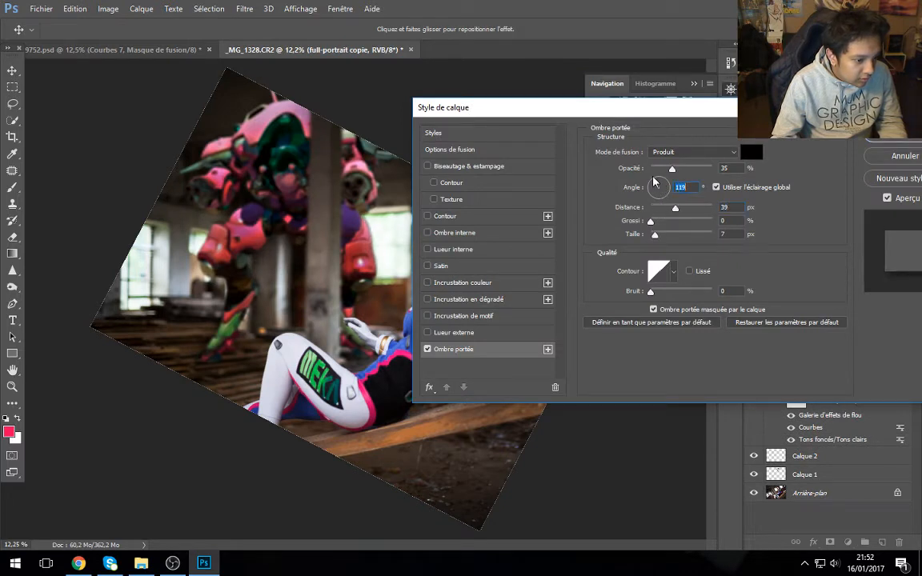
click(677, 221)
click(690, 234)
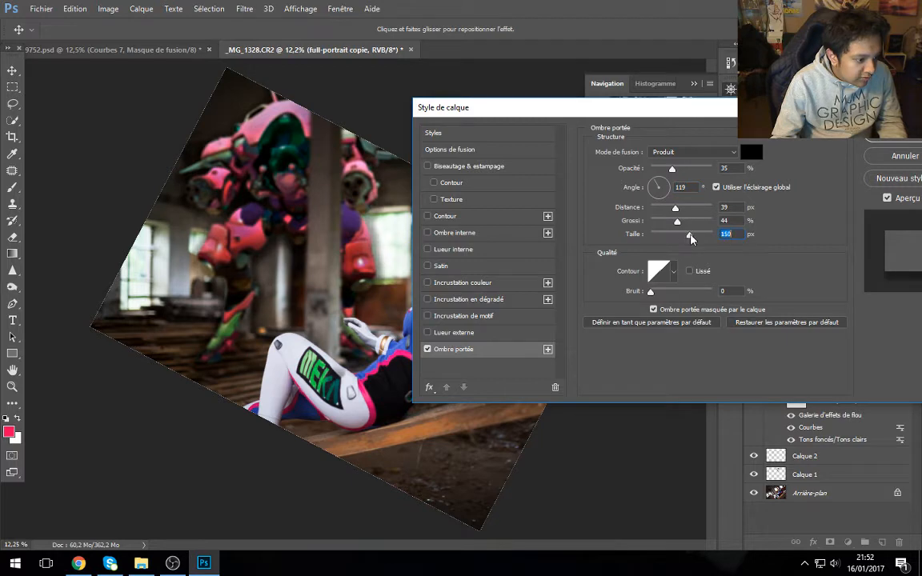
key(Return)
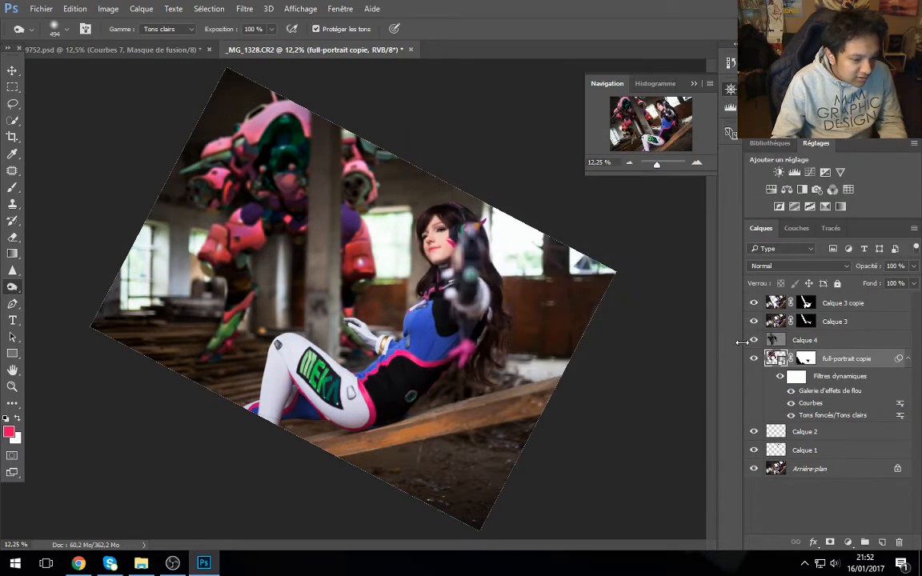
Step: Create a new Incrustation layer above Calque 2, filled with the 50% gray neutral colour
click(815, 343)
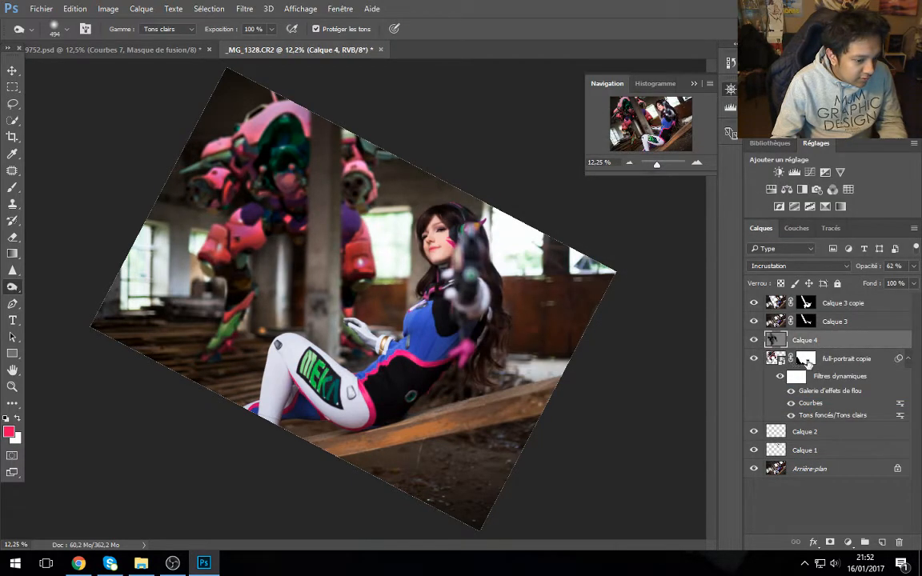
click(807, 361)
click(828, 432)
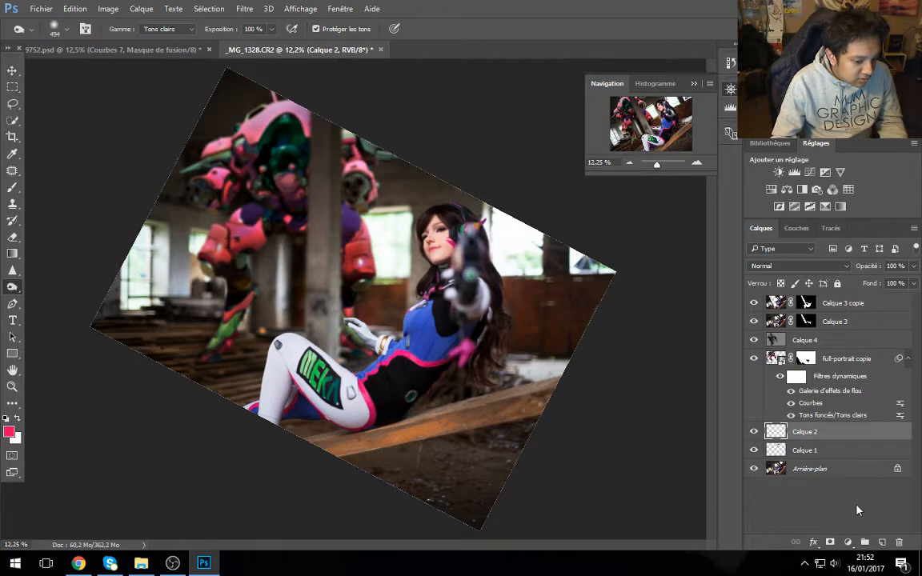
alt+click(881, 542)
click(390, 226)
click(365, 373)
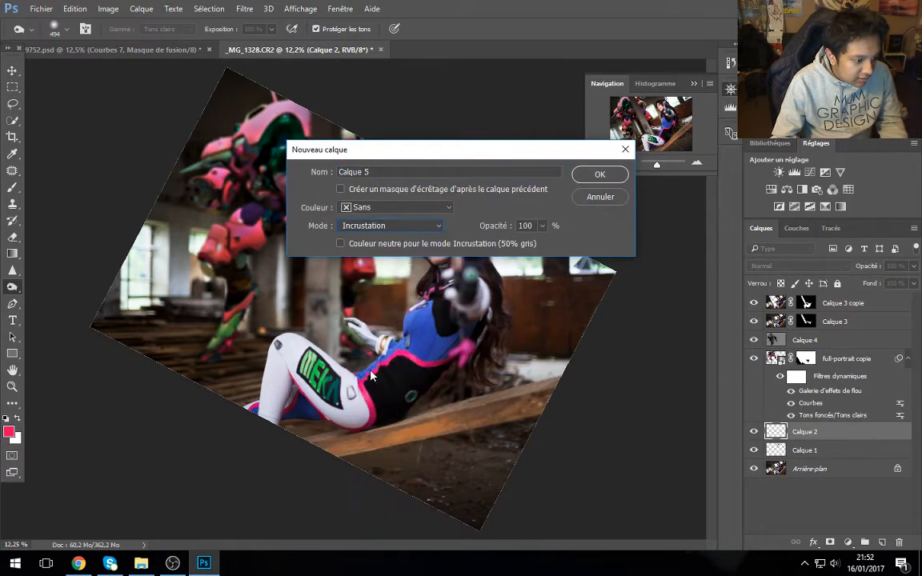
click(600, 174)
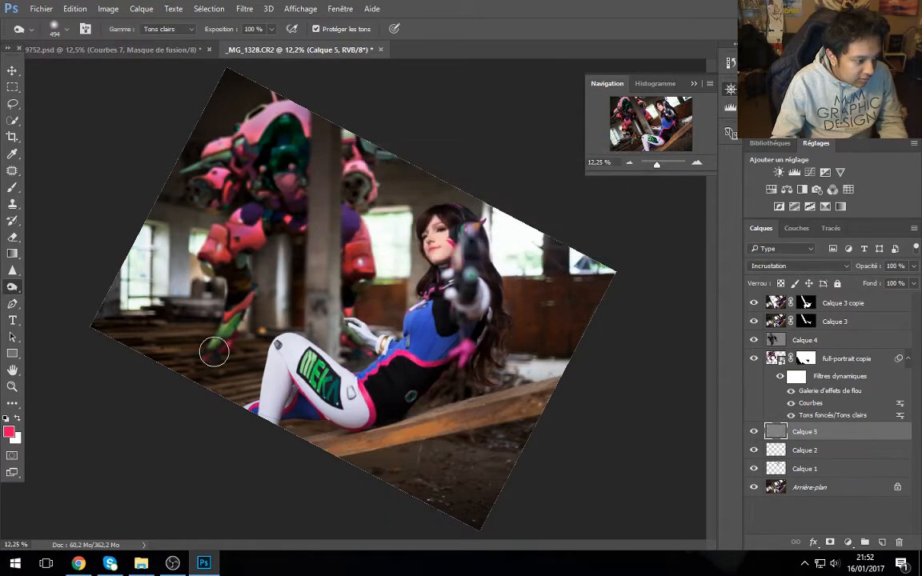
Step: Burn the background and floor between the mech's leg and the woman's knee on Calque 5
mouse_move(276, 314)
mouse_down()
mouse_move(267, 268)
mouse_move(273, 327)
mouse_up()
mouse_move(256, 280)
mouse_down()
mouse_move(259, 308)
mouse_move(267, 264)
mouse_move(254, 278)
mouse_move(249, 329)
mouse_move(225, 346)
mouse_move(251, 353)
mouse_up()
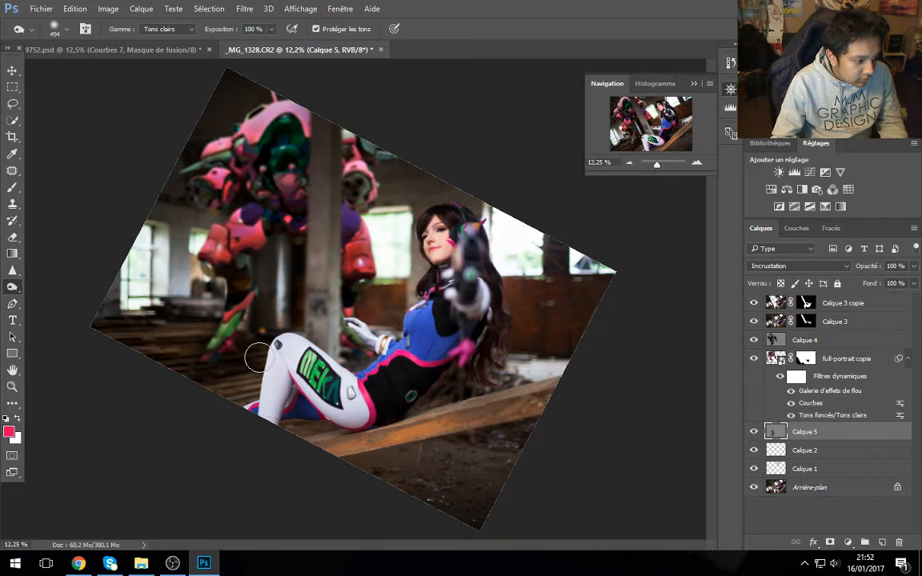
Step: Burn the dark tones (Tons foncés) of the background pillar beside the mech's leg on Calque 5
click(160, 30)
click(178, 41)
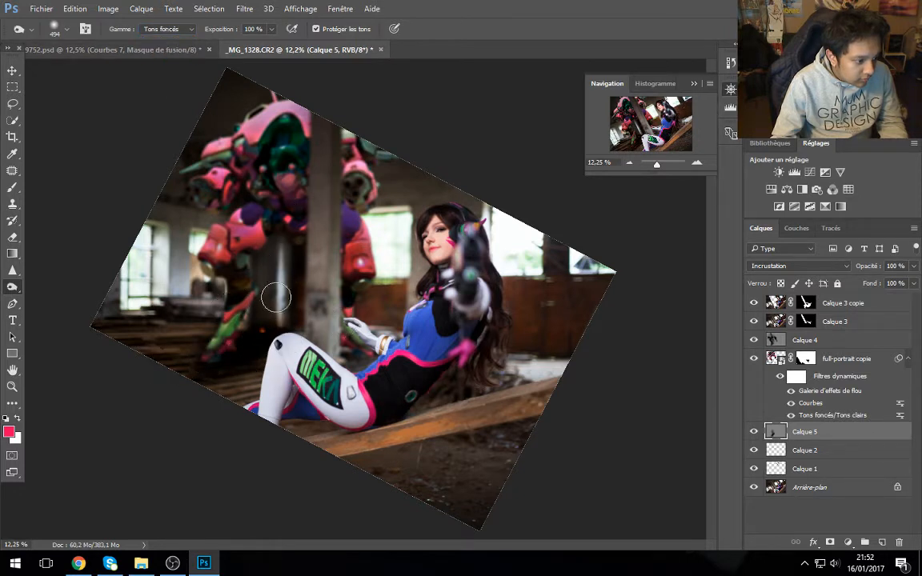
drag(273, 294, 275, 302)
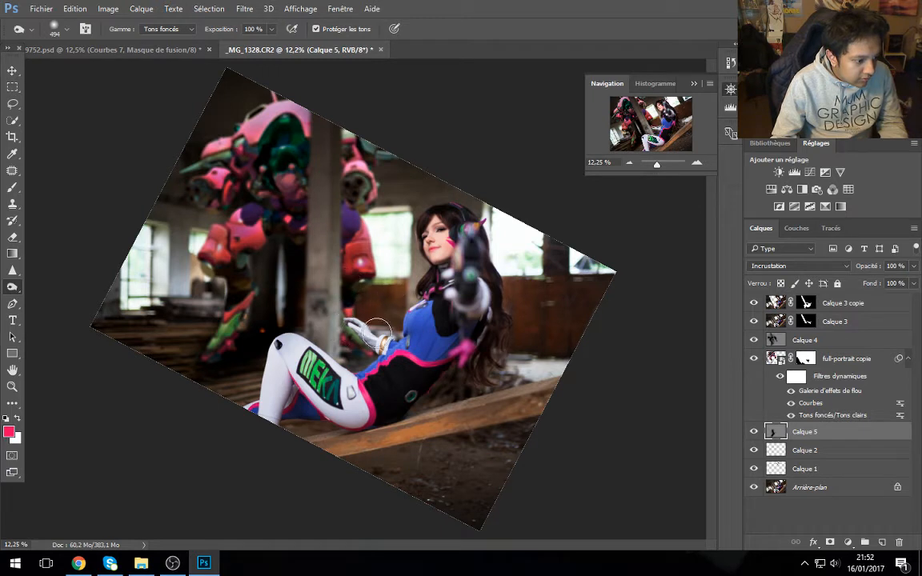
Step: Preview Calque 5 in Lumière crue and erase the burn spilling over the woman's knee
click(772, 268)
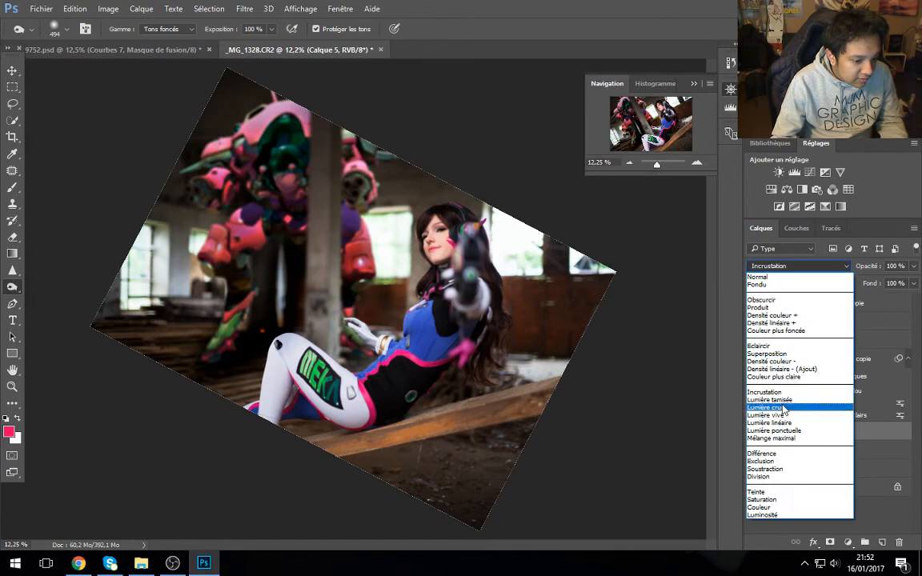
click(782, 404)
key(Down)
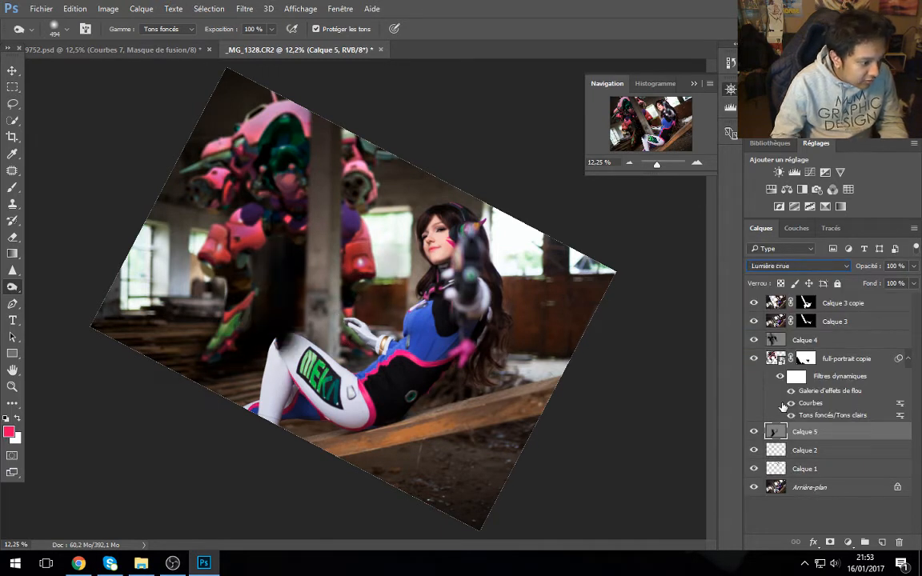
key(Up)
key(Down)
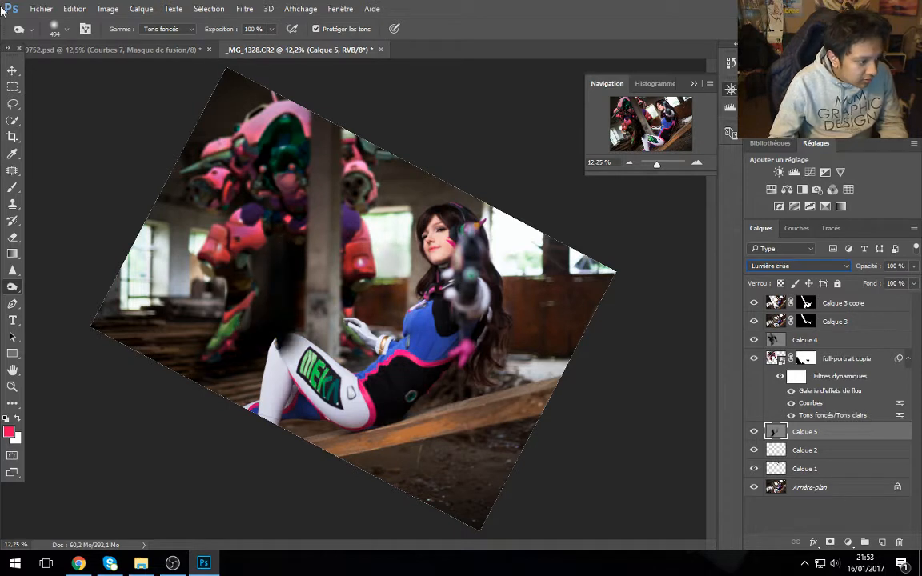
click(12, 237)
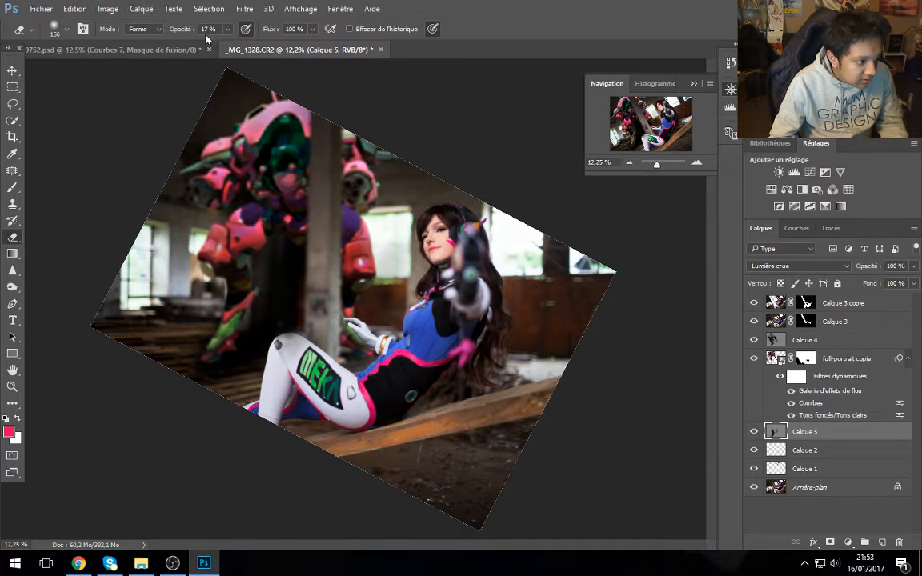
Step: Set Calque 5's blend mode to Lumière tamisée
click(781, 266)
click(780, 389)
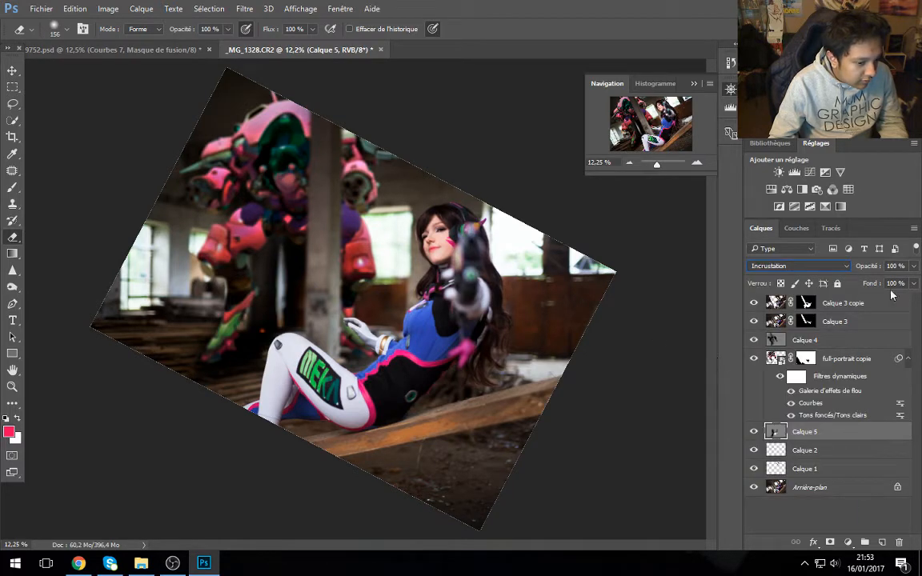
key(Down)
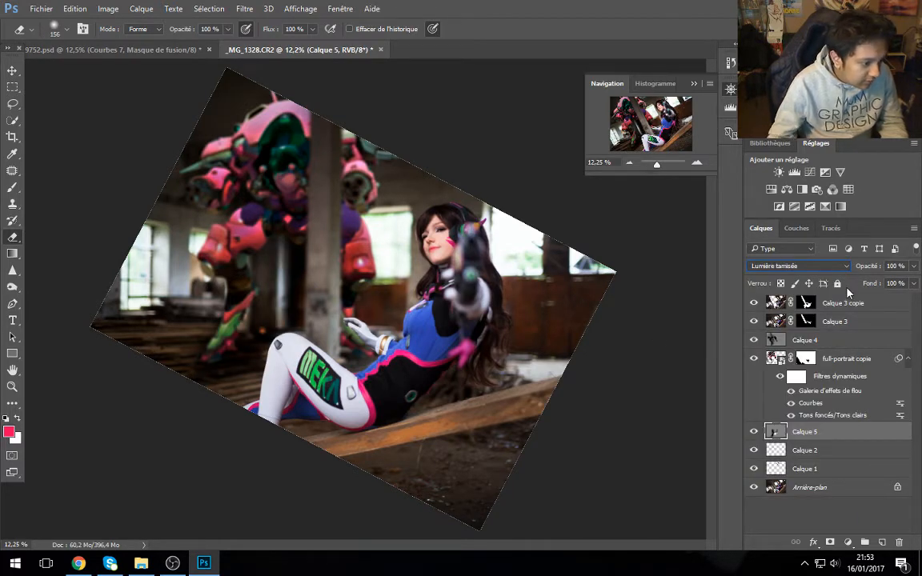
Step: Burn the dark tones of the background around the mech's arms on Calque 5, and compare the image with and without that layer
click(12, 286)
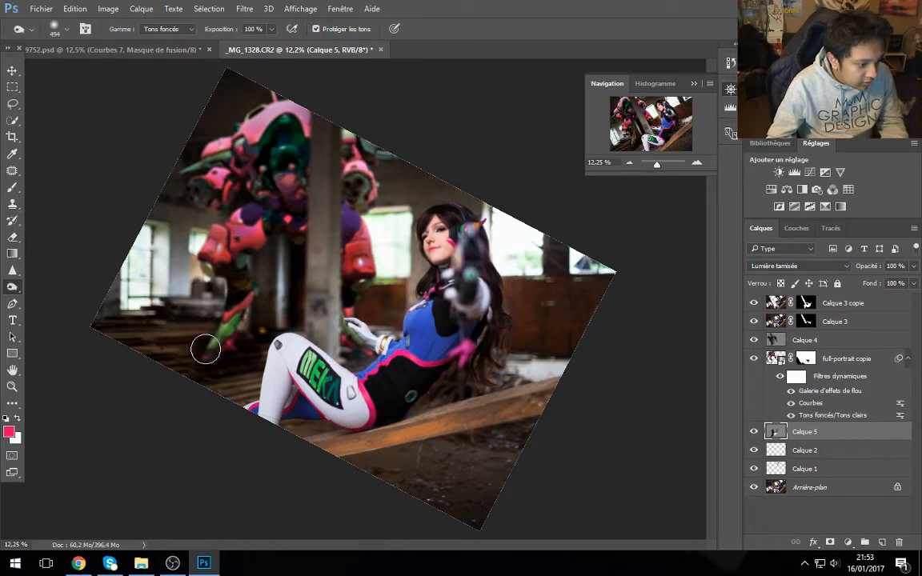
mouse_move(358, 155)
mouse_down()
mouse_move(370, 189)
mouse_move(375, 156)
mouse_move(364, 301)
mouse_move(390, 299)
mouse_move(372, 314)
mouse_move(393, 293)
mouse_up()
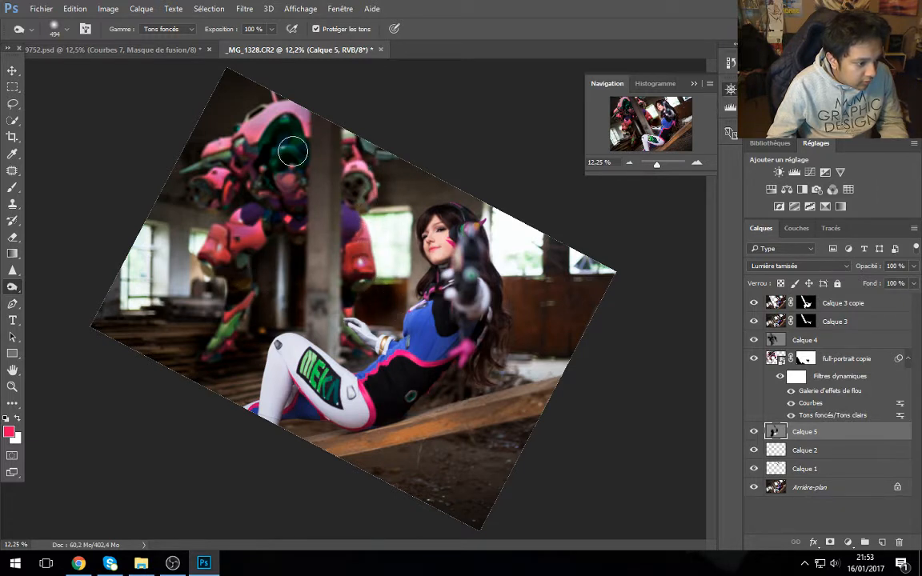
mouse_move(218, 145)
mouse_down()
mouse_move(278, 91)
mouse_move(194, 172)
mouse_move(224, 195)
mouse_move(195, 180)
mouse_up()
click(755, 433)
click(755, 434)
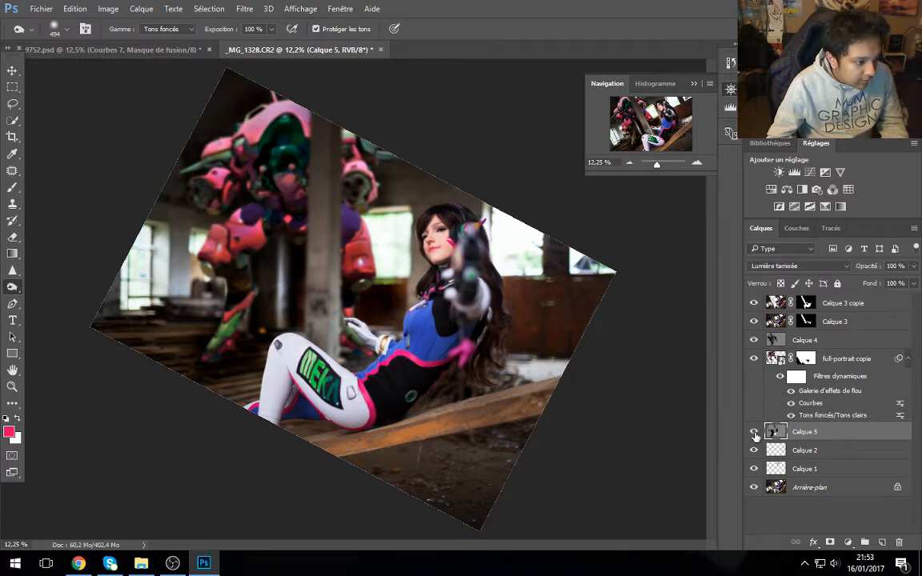
click(755, 434)
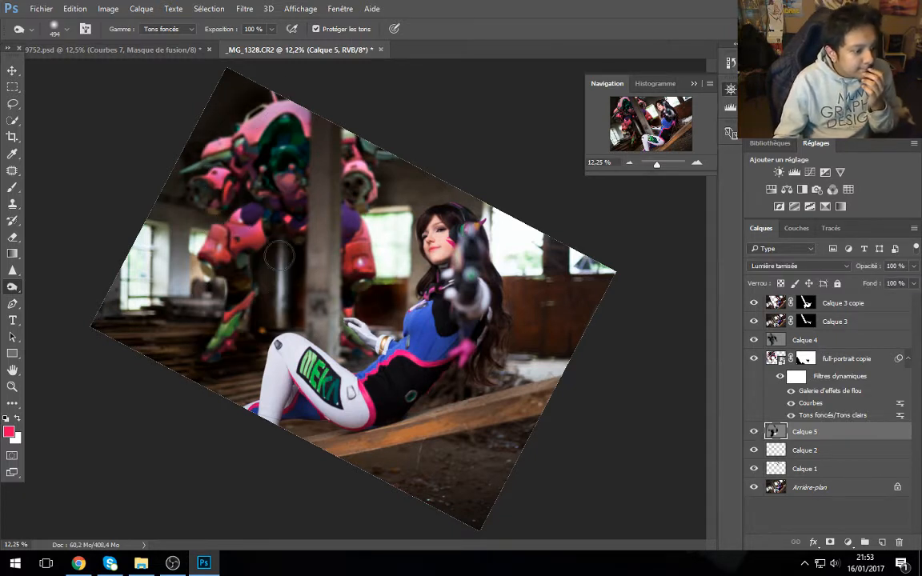
Step: Set the Burn tool's range to Tons clairs and compare the image with and without Calque 5
click(170, 29)
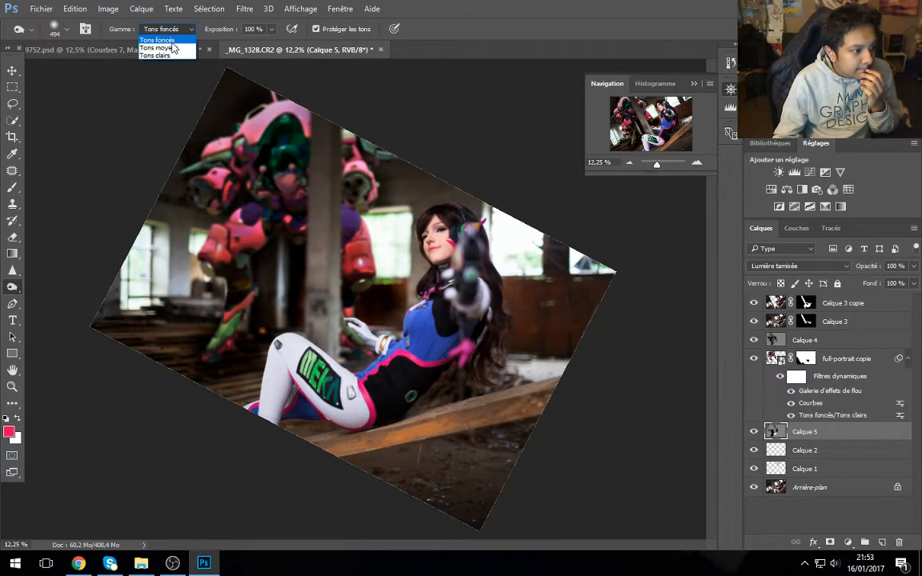
click(168, 55)
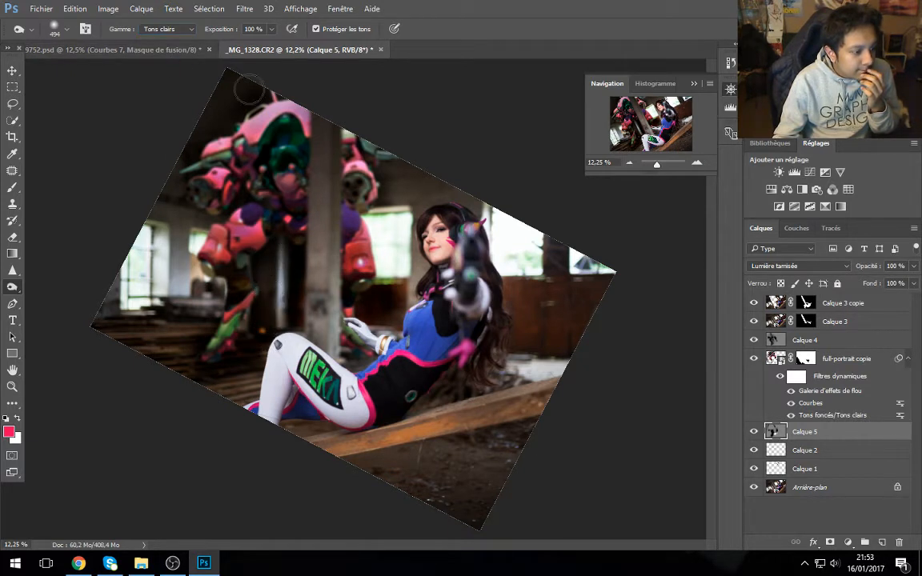
click(753, 432)
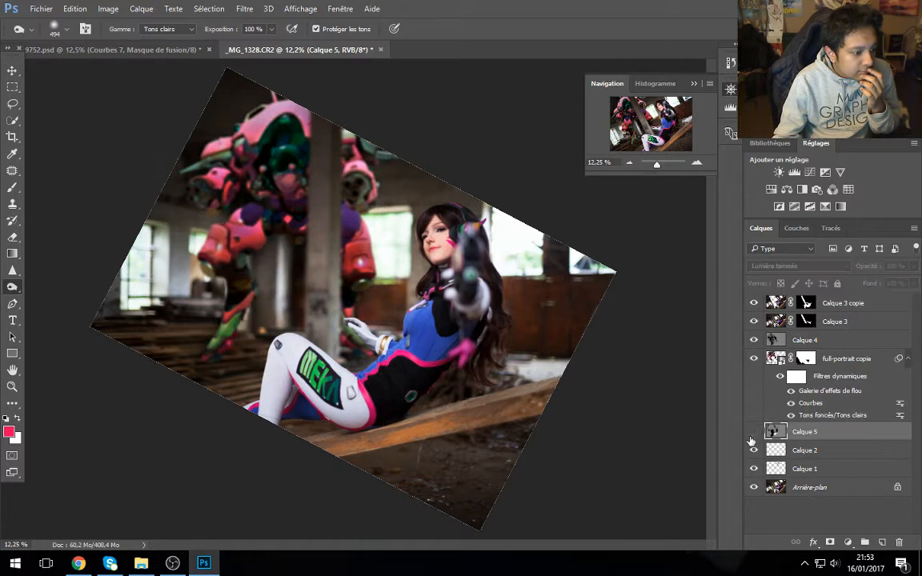
click(752, 432)
Step: Make Calque 4 the active layer
click(840, 342)
click(858, 361)
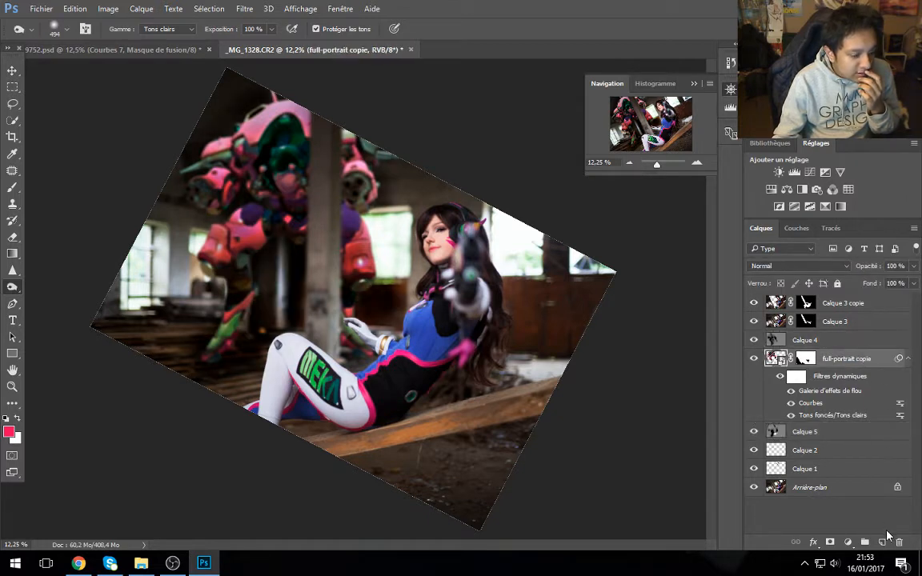
click(775, 340)
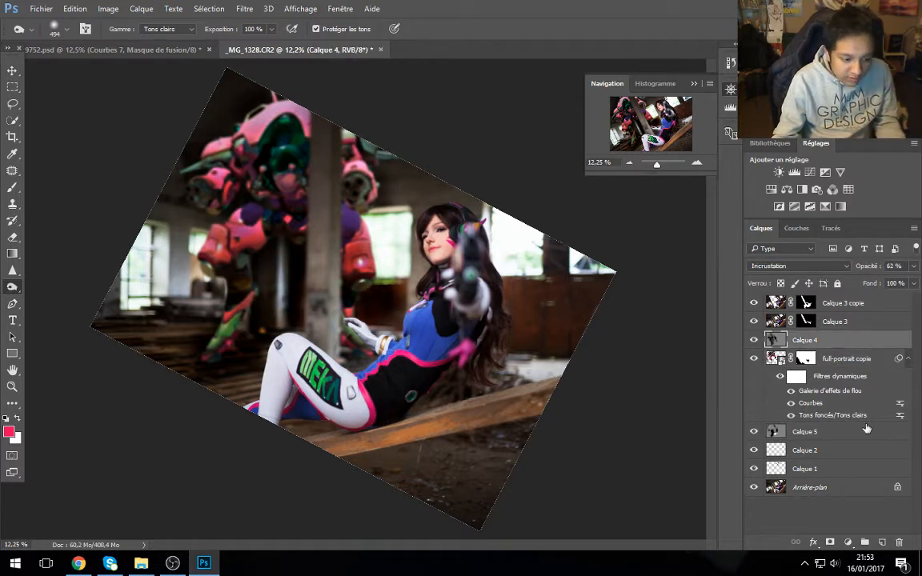
alt+click(882, 542)
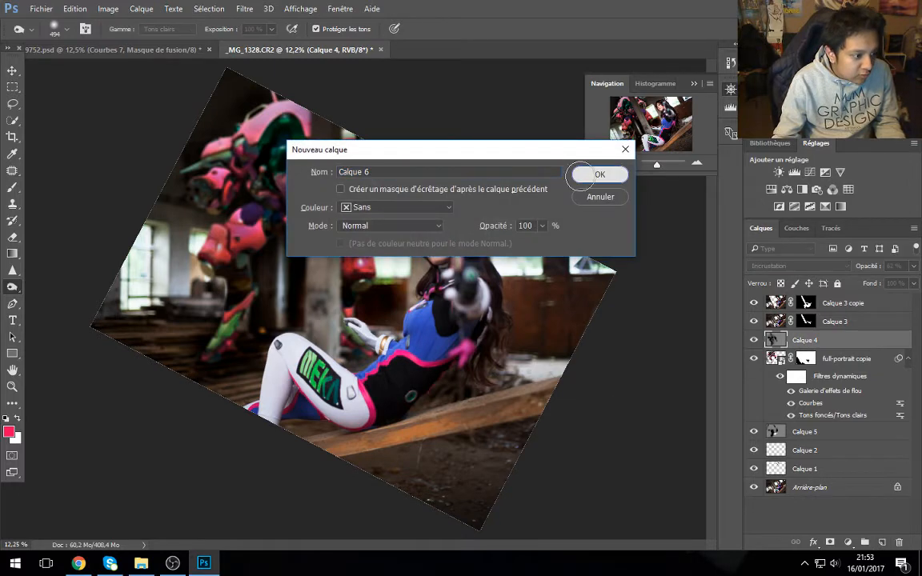
key(Return)
right_click(15, 287)
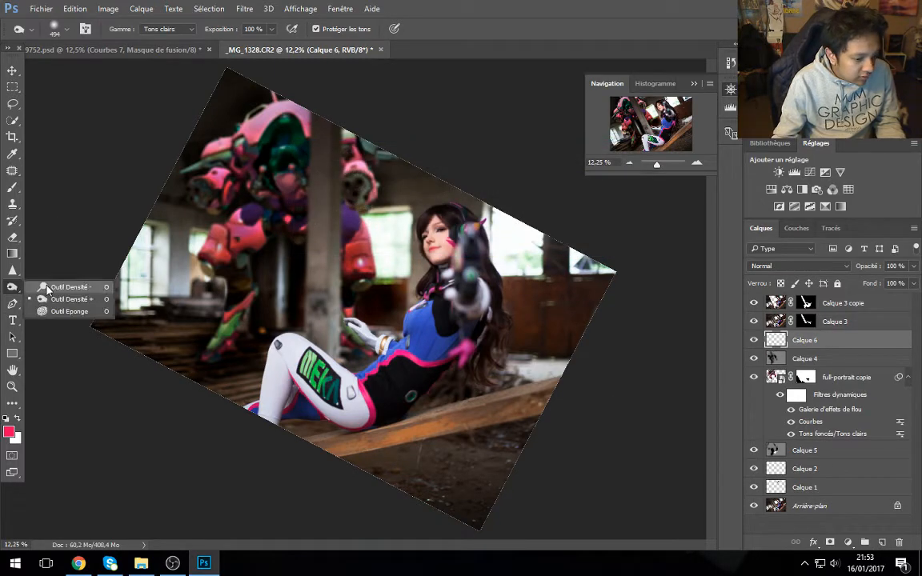
drag(802, 342, 900, 544)
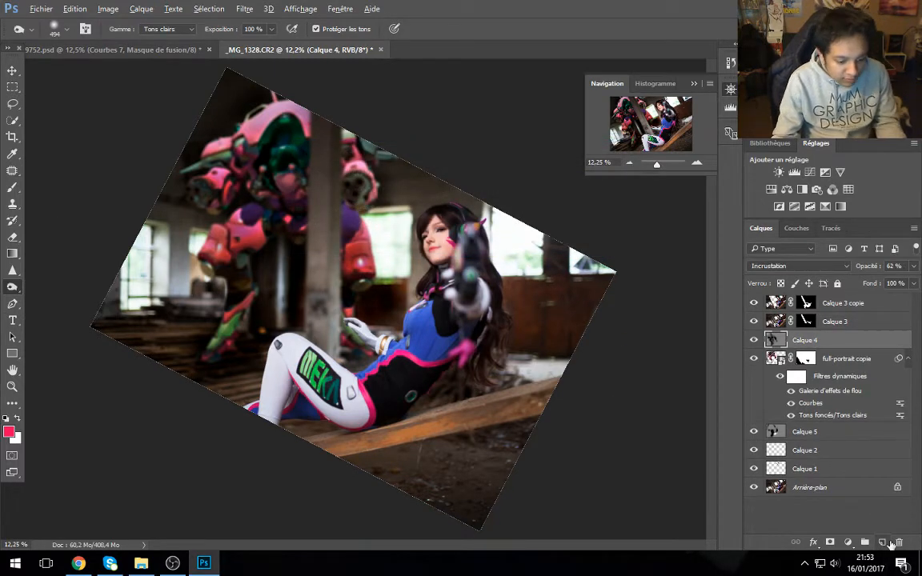
Step: Create a new Incrustation layer filled with 50% gray above Calque 4
alt+click(882, 543)
click(391, 226)
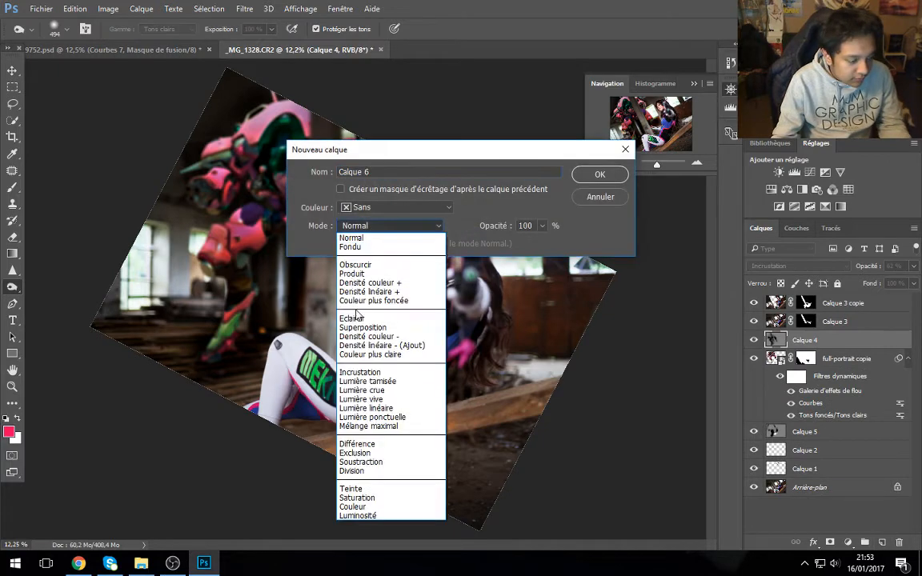
click(360, 372)
click(598, 181)
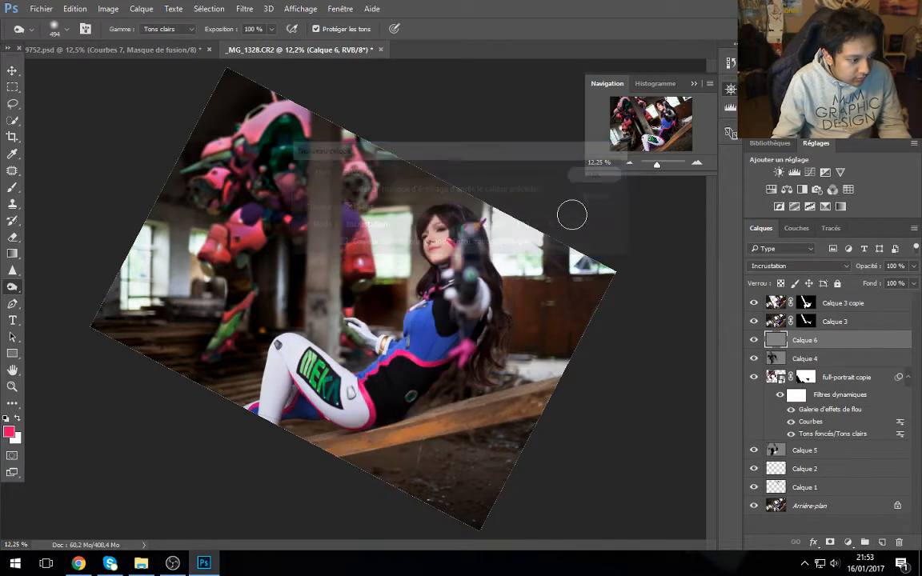
Step: Lower Calque 5's opacity and set Calque 4's opacity to 37%
click(830, 449)
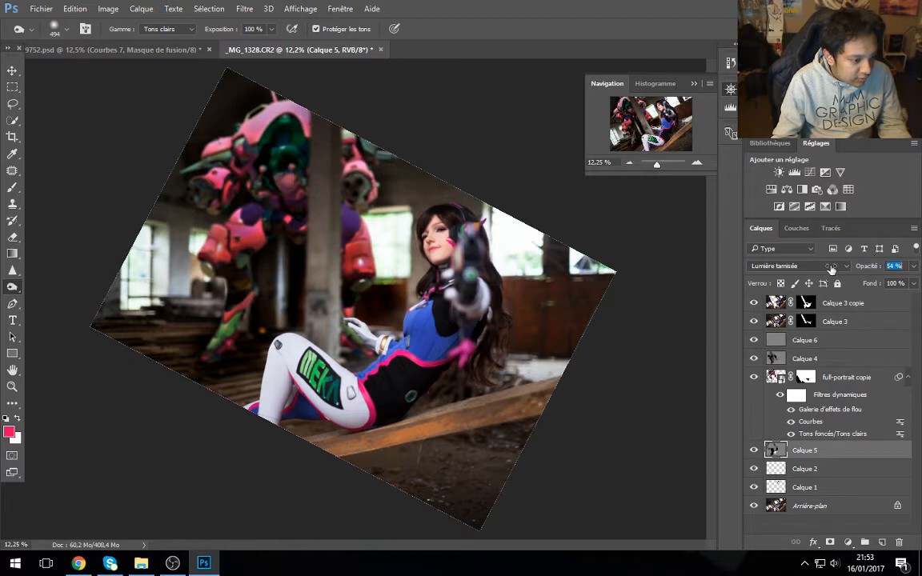
drag(845, 267, 857, 266)
click(825, 362)
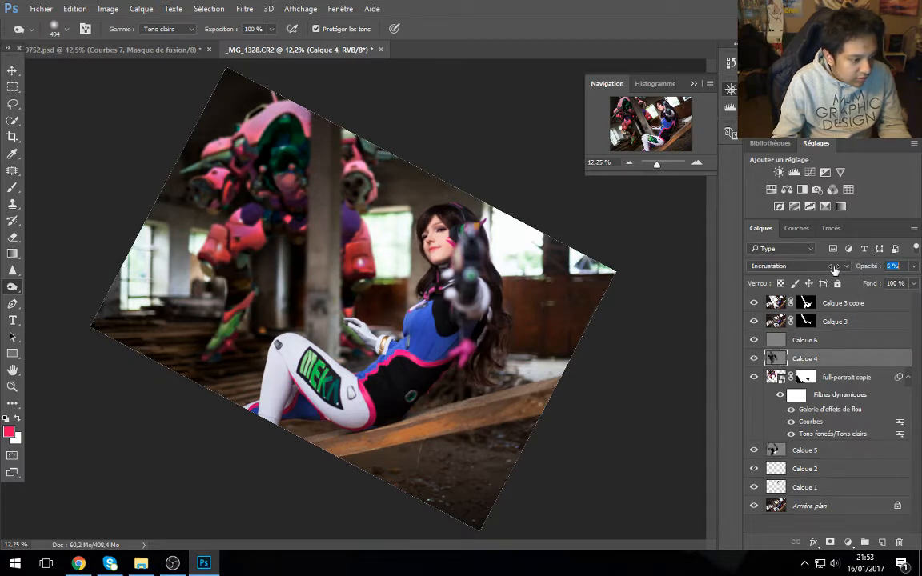
drag(898, 266, 863, 267)
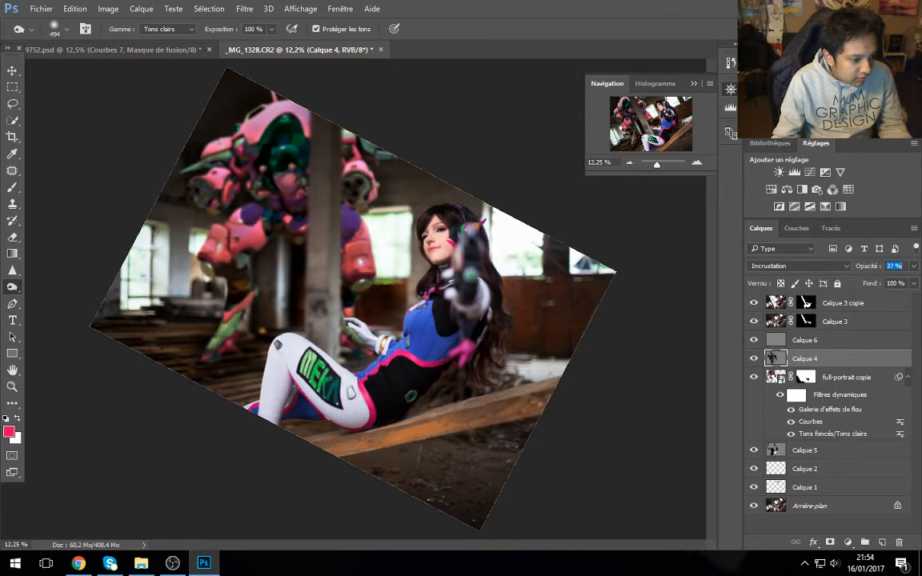
Step: Burn the highlights around the mech's green cockpit on Calque 6
click(860, 343)
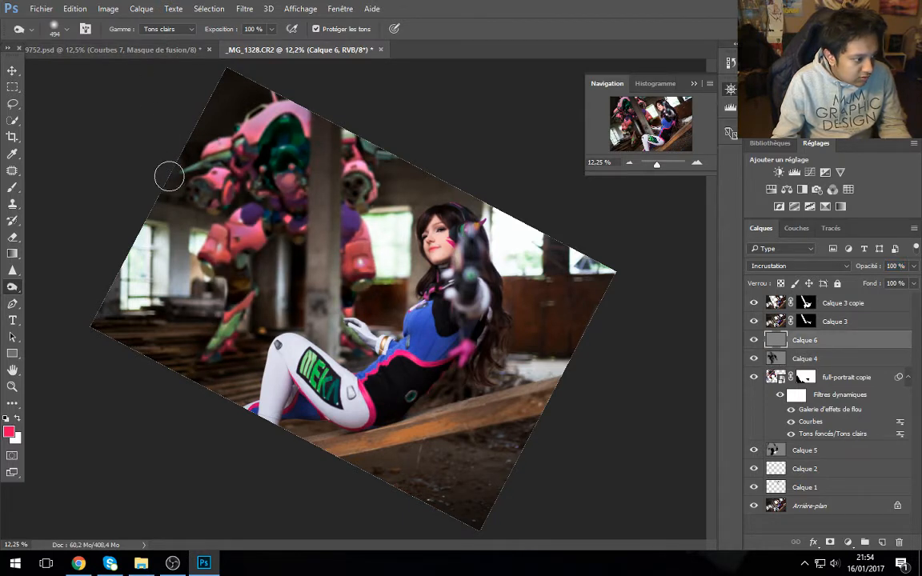
mouse_move(271, 159)
mouse_down()
mouse_move(260, 172)
mouse_move(292, 177)
mouse_move(298, 187)
mouse_move(270, 169)
mouse_up()
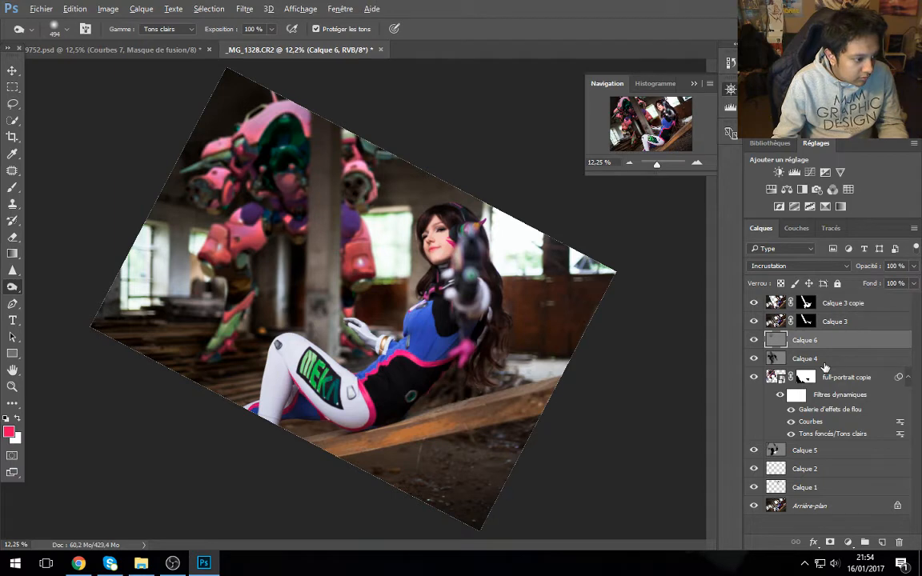
Step: Create another 50% gray Incrustation layer above Calque 4 and burn the mech's lower torso on it
click(825, 364)
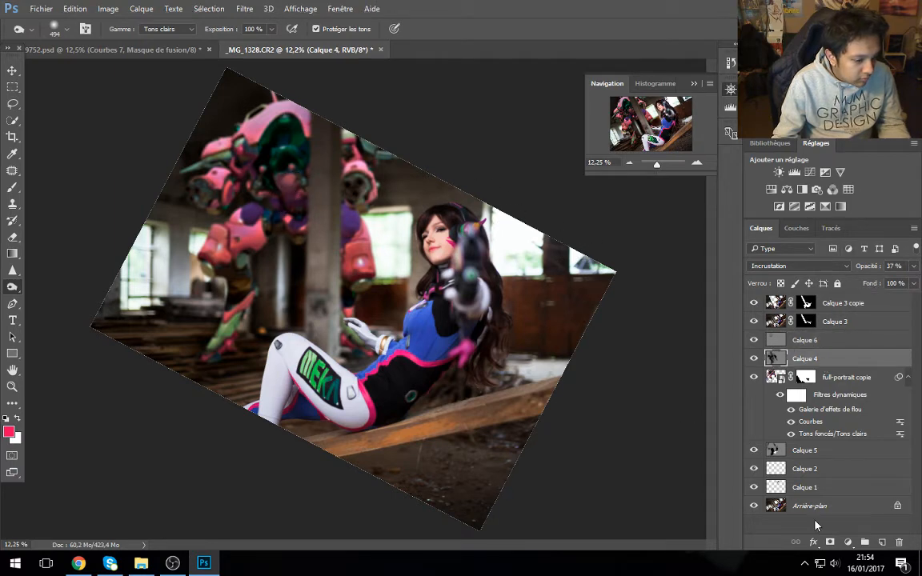
key(ctrl+shift+n)
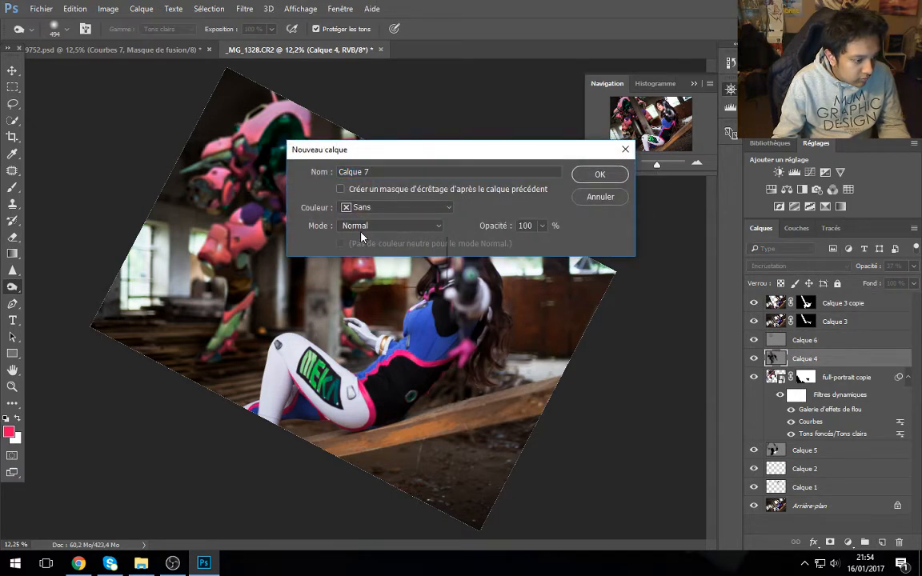
click(361, 230)
click(364, 341)
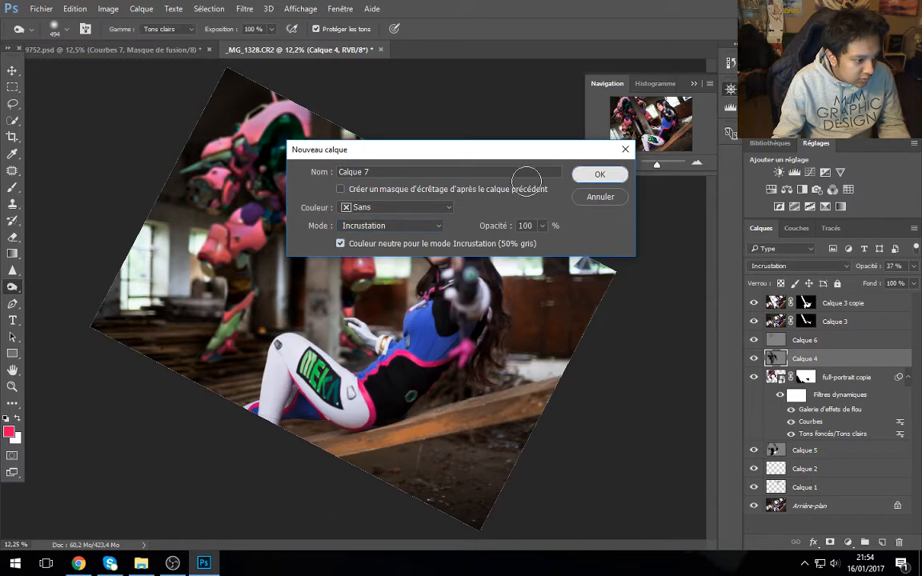
key(Return)
drag(282, 192, 297, 234)
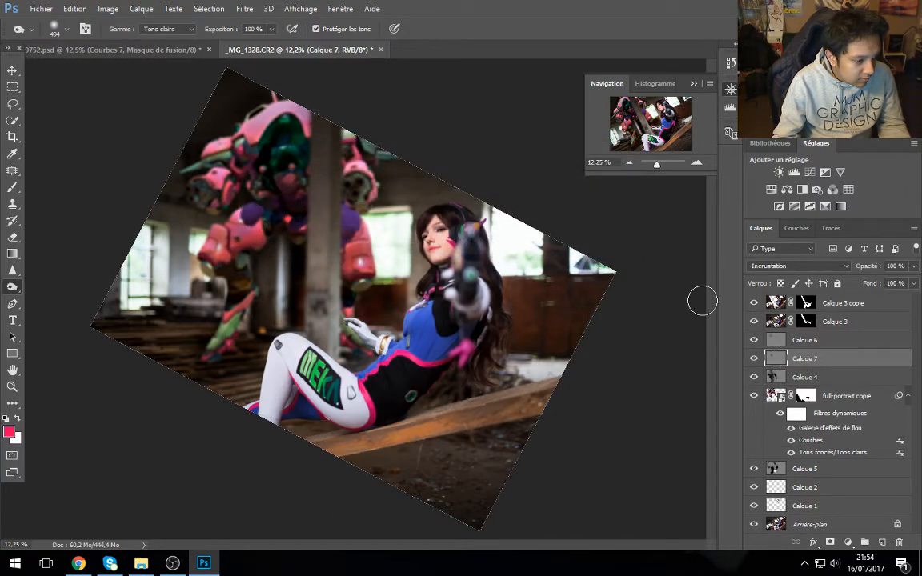
Step: Set Calque 7's blend mode to Lumière tamisée and compare the image with and without the layer
click(767, 267)
click(769, 405)
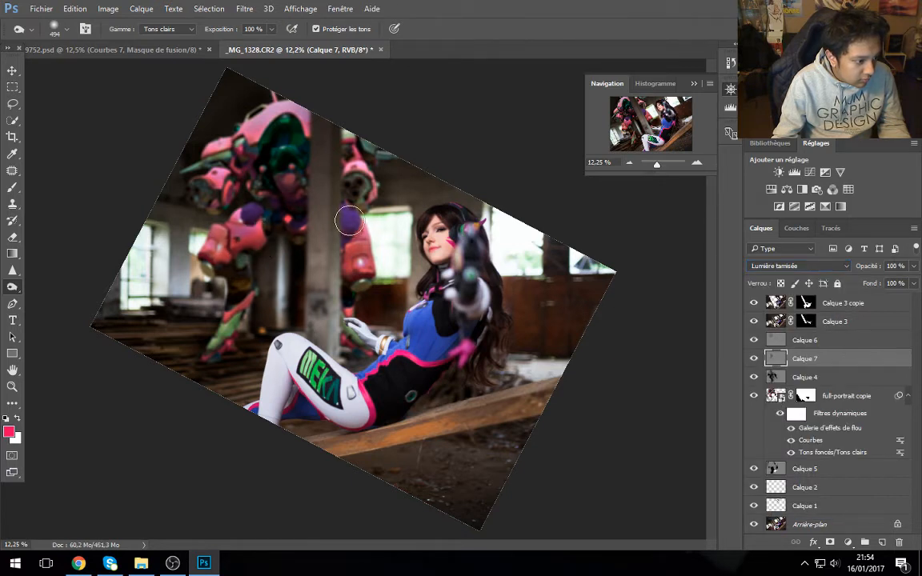
click(757, 361)
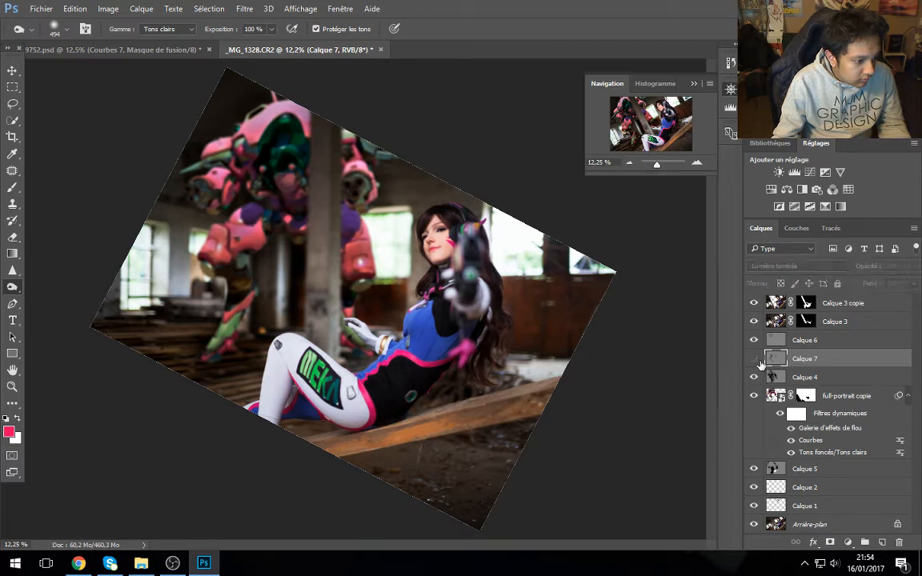
click(757, 361)
Step: Dodge the highlights of the mech's cockpit and the leg armour beside the pillar on Calque 6
click(792, 342)
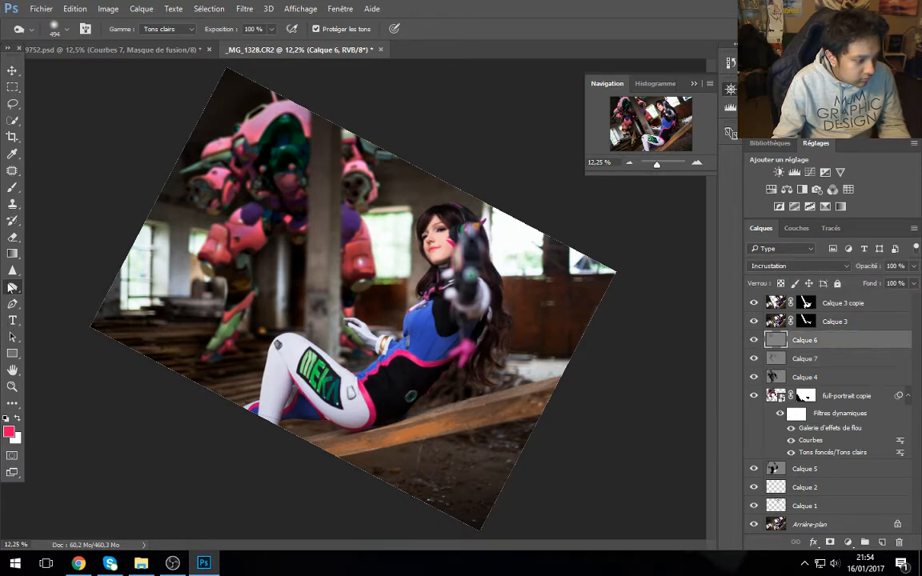
click(72, 288)
mouse_move(281, 143)
mouse_down()
mouse_move(272, 120)
mouse_move(296, 134)
mouse_up()
mouse_move(350, 212)
mouse_down()
mouse_move(360, 220)
mouse_move(353, 196)
mouse_move(357, 271)
mouse_up()
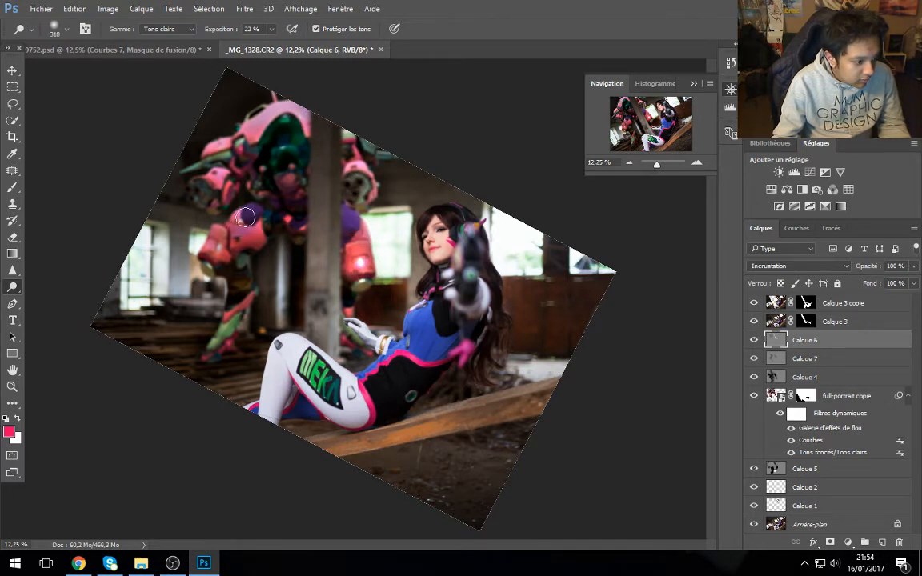
Step: Dodge the highlights of the mech's thigh, arm, lower leg and green cockpit on Calque 6
mouse_move(245, 217)
mouse_down()
mouse_move(204, 226)
mouse_move(221, 250)
mouse_move(197, 215)
mouse_move(209, 211)
mouse_up()
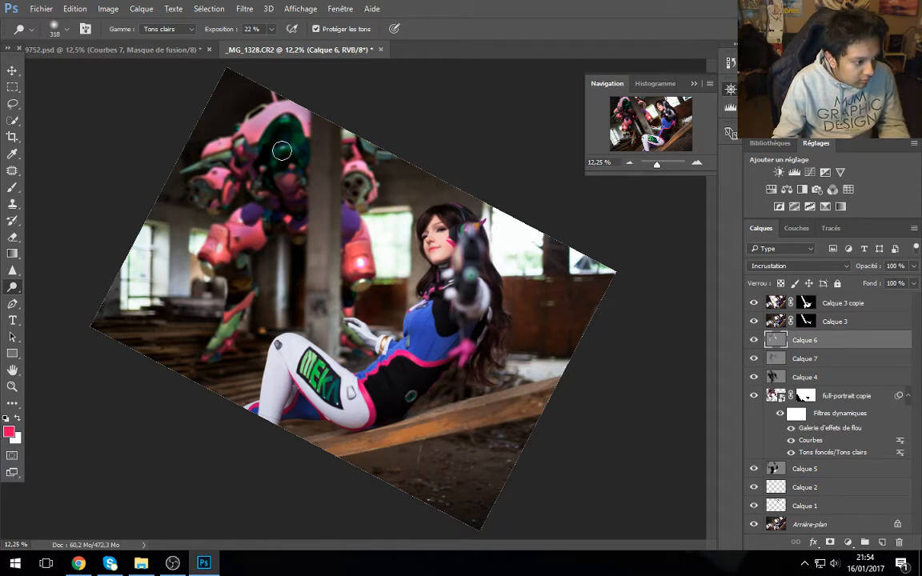
mouse_move(282, 150)
mouse_down()
mouse_move(295, 172)
mouse_move(292, 163)
mouse_move(271, 176)
mouse_move(257, 169)
mouse_move(296, 147)
mouse_up()
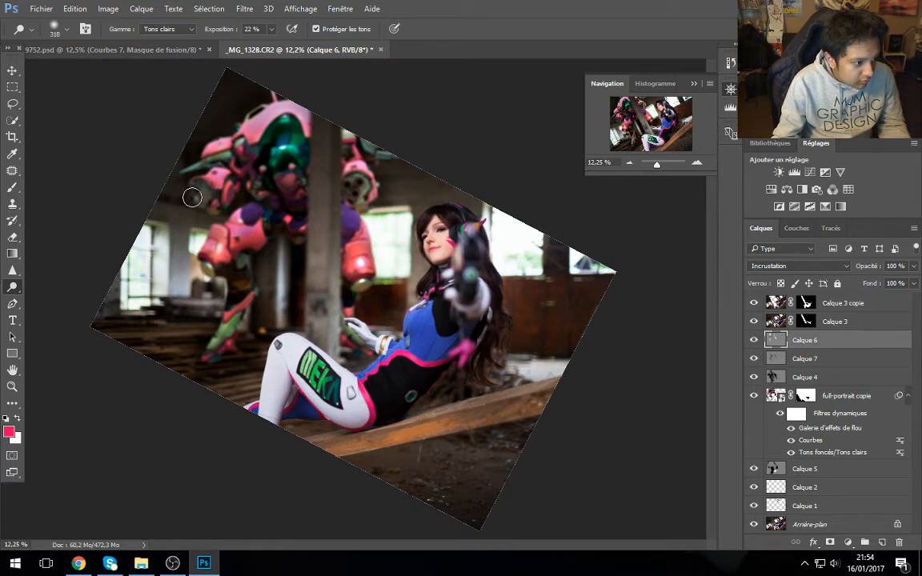
drag(192, 197, 261, 241)
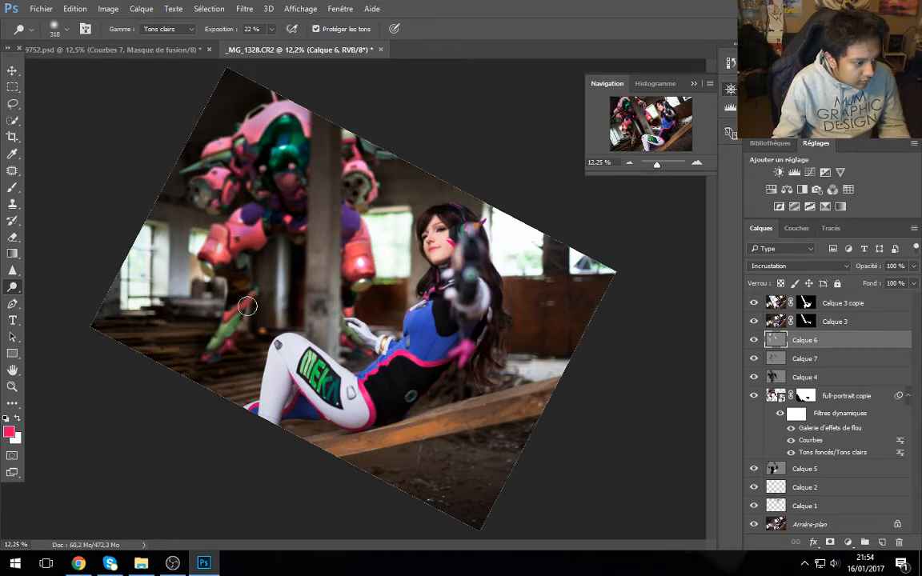
mouse_move(248, 306)
mouse_down()
mouse_move(244, 257)
mouse_move(231, 299)
mouse_move(206, 246)
mouse_move(265, 209)
mouse_move(212, 249)
mouse_move(275, 255)
mouse_up()
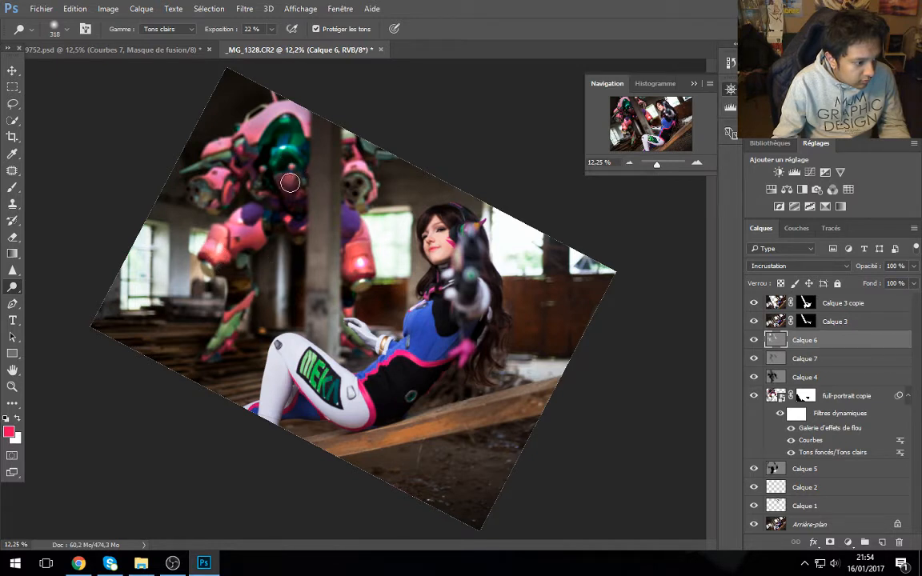
mouse_move(252, 161)
mouse_down()
mouse_move(246, 121)
mouse_move(288, 116)
mouse_move(286, 101)
mouse_move(262, 116)
mouse_move(297, 109)
mouse_move(332, 174)
mouse_move(354, 126)
mouse_move(338, 169)
mouse_up()
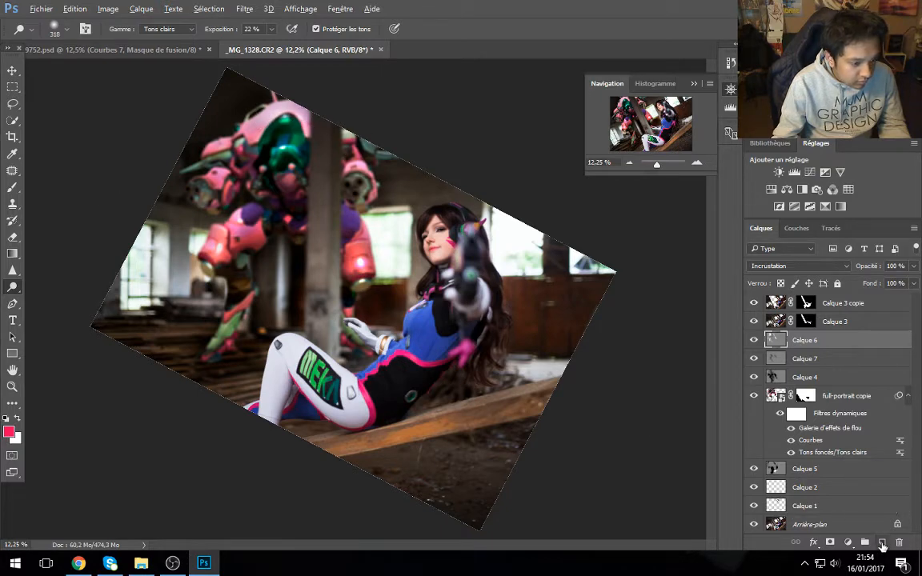
Step: Create an empty layer in Lumière tamisée mode above Calque 6
alt+click(881, 543)
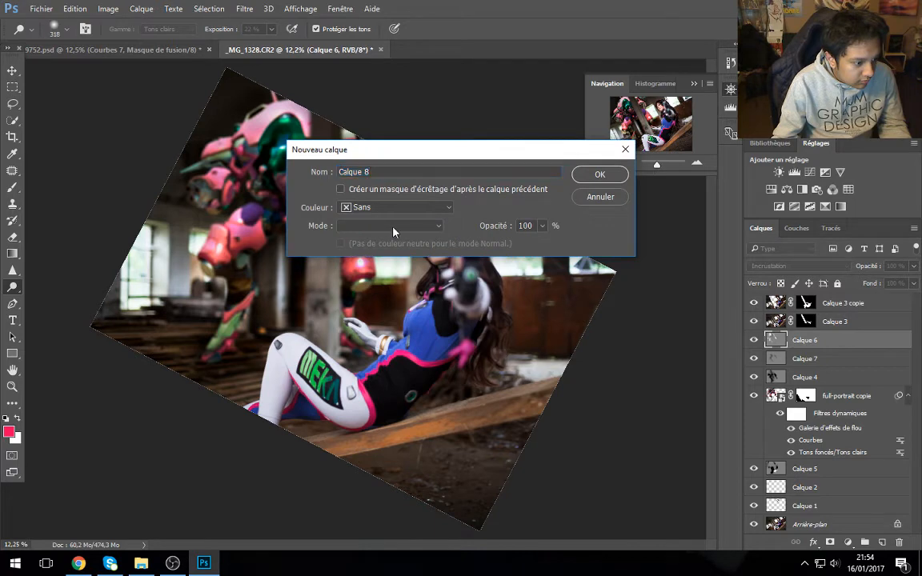
click(356, 225)
click(390, 382)
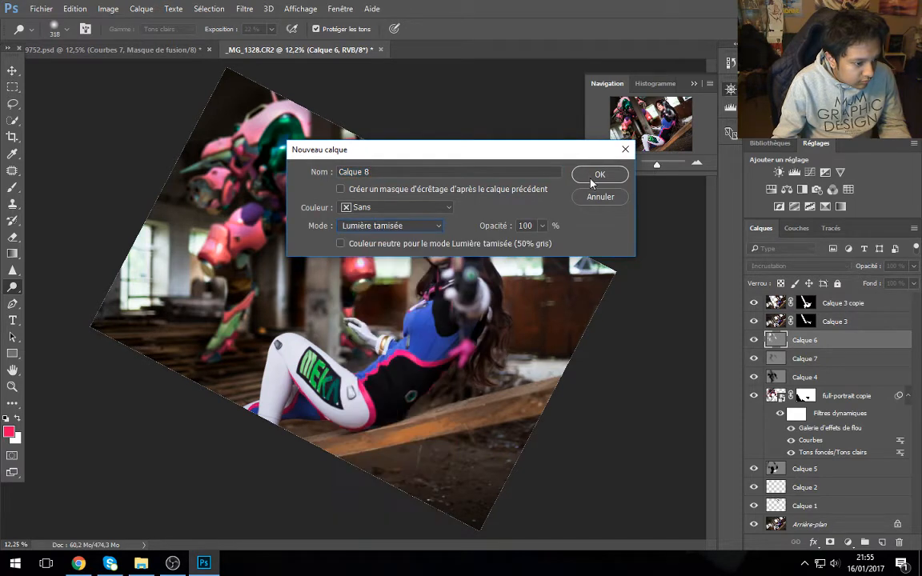
click(600, 173)
Step: Switch to the Burn tool and set its soft brush size to 3015 px
right_click(12, 286)
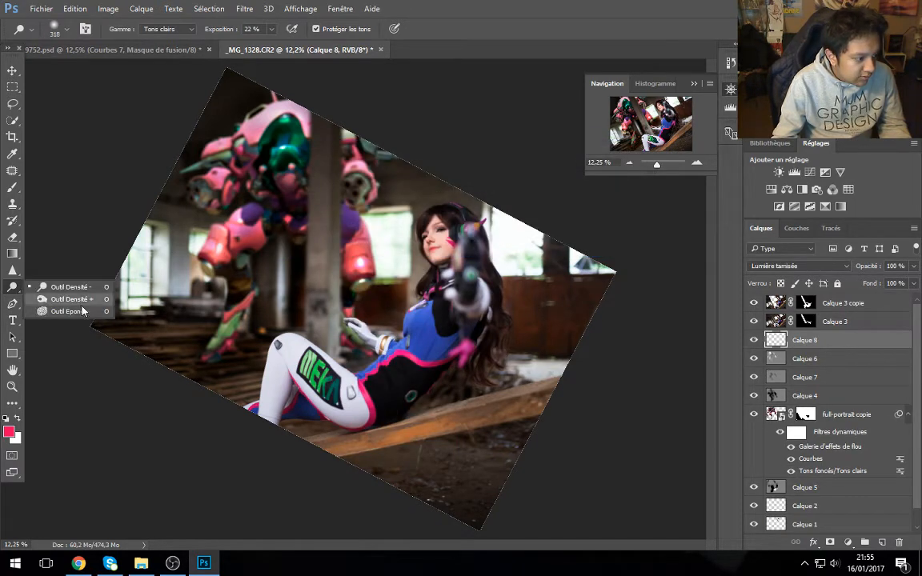
click(94, 310)
right_click(13, 286)
click(73, 277)
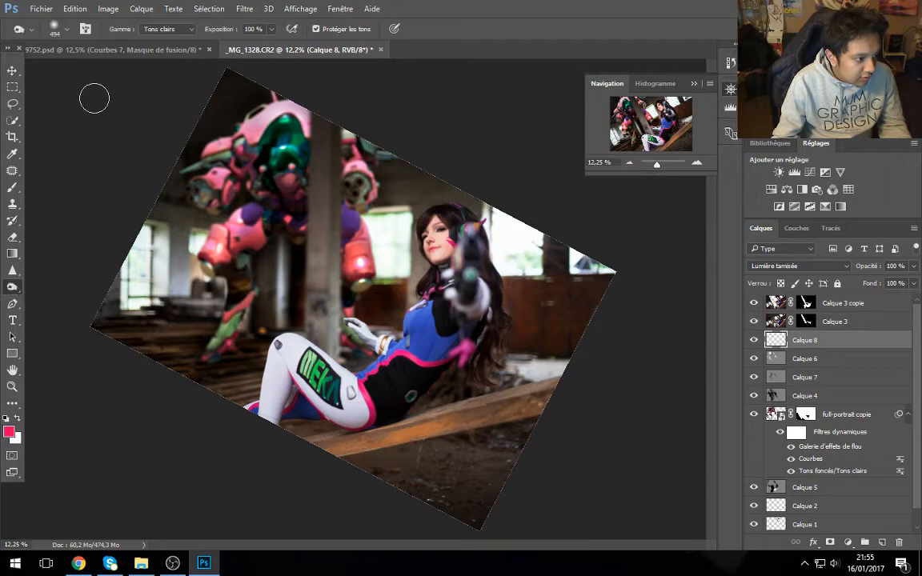
click(67, 30)
drag(153, 72, 157, 71)
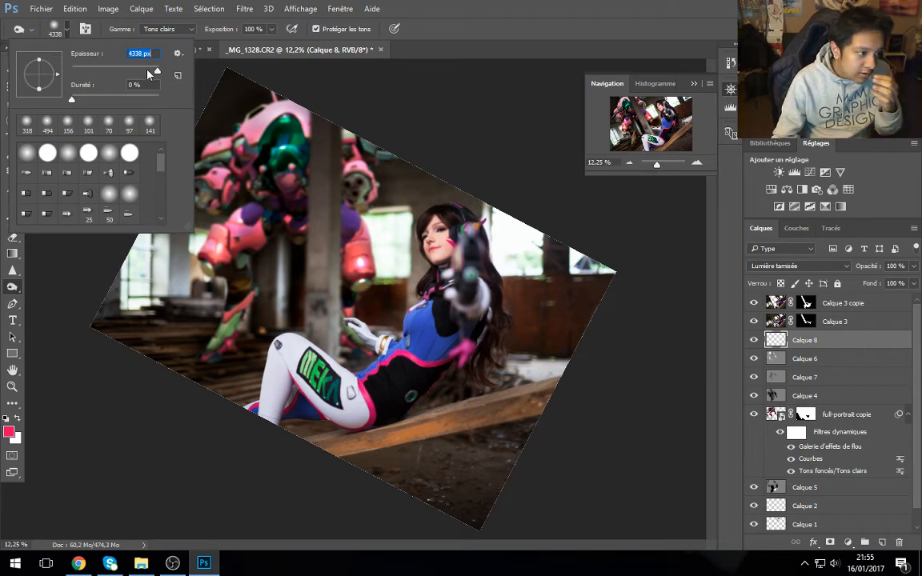
drag(157, 72, 155, 72)
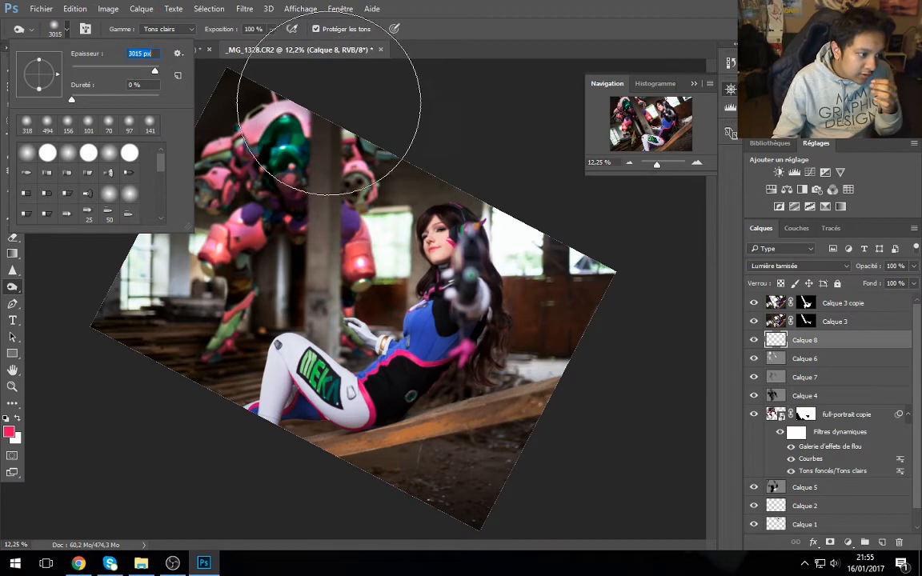
click(320, 106)
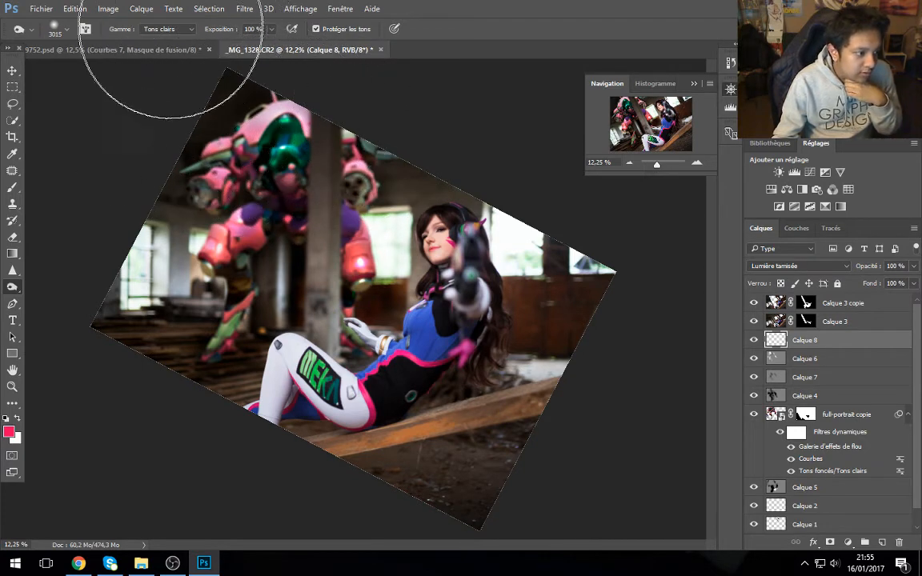
Step: Delete the empty Lumière tamisée layer
click(12, 71)
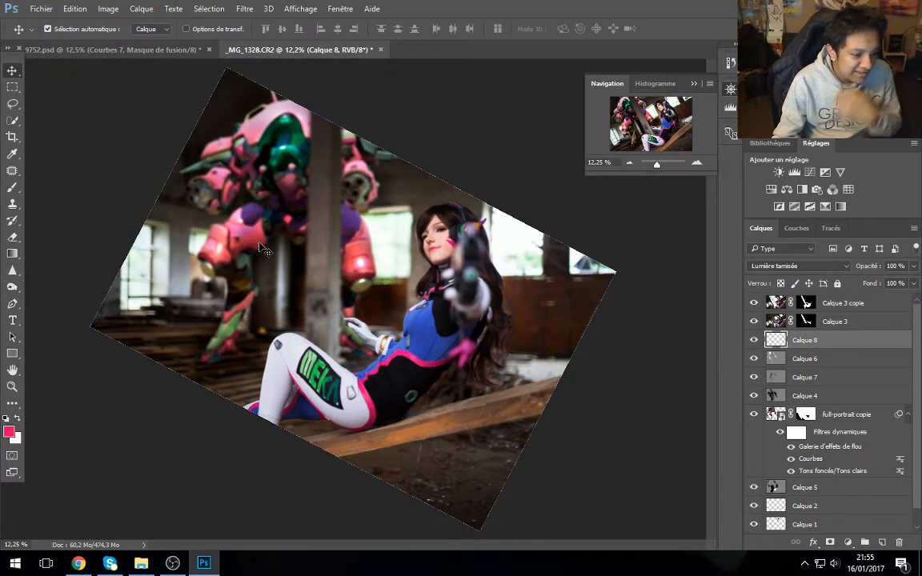
key(Delete)
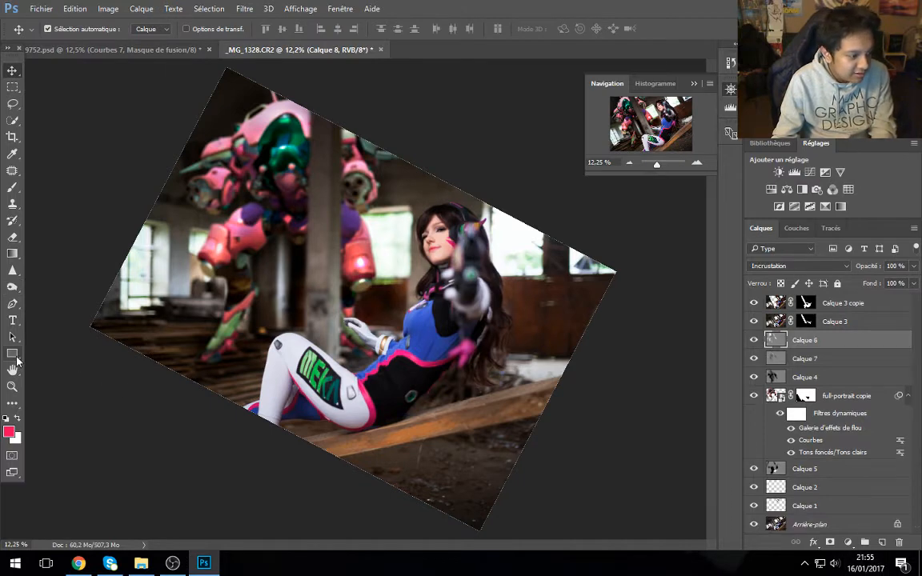
click(12, 353)
drag(177, 67, 570, 370)
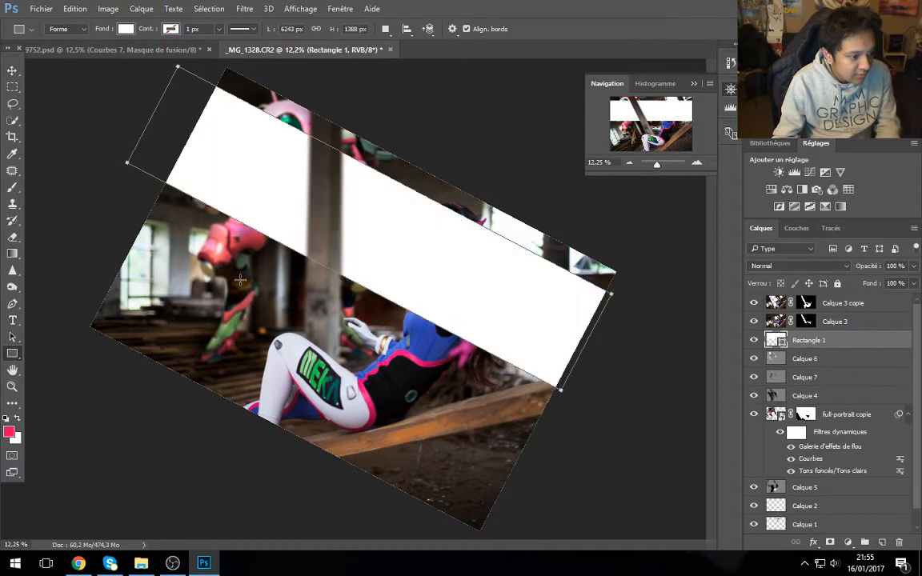
key(ctrl+z)
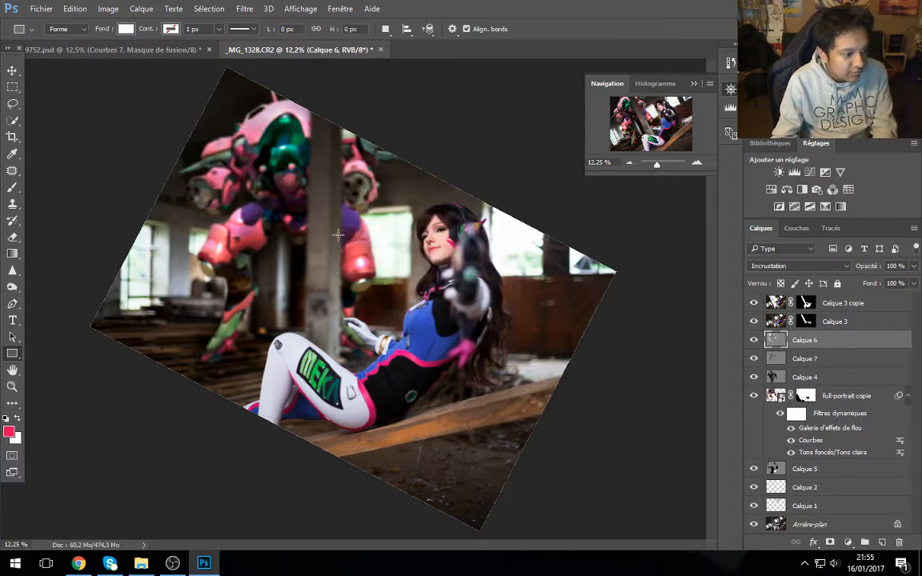
Step: Create a 50% gray Incrustation layer above Calque 6 and burn it with the 3015 px brush at 92% layer opacity
alt+click(881, 544)
click(391, 226)
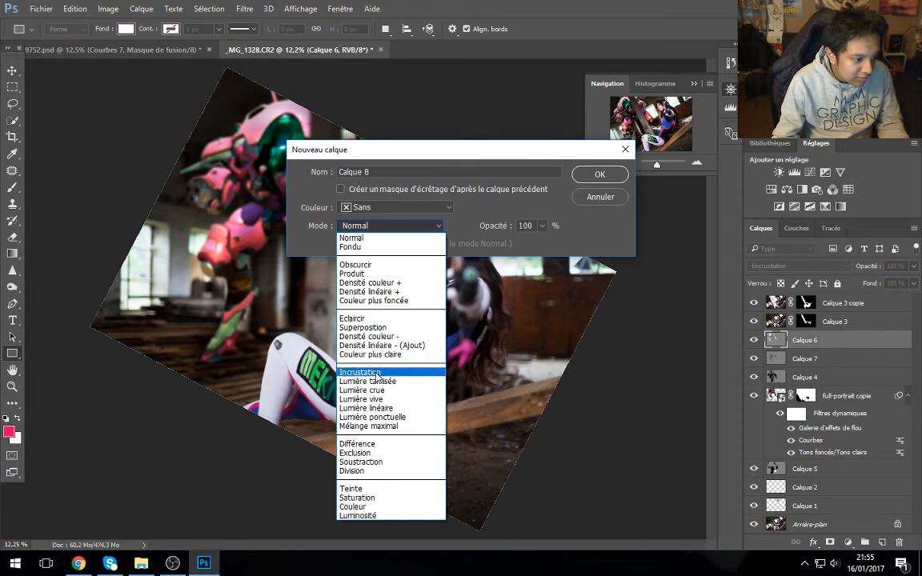
click(390, 371)
click(597, 172)
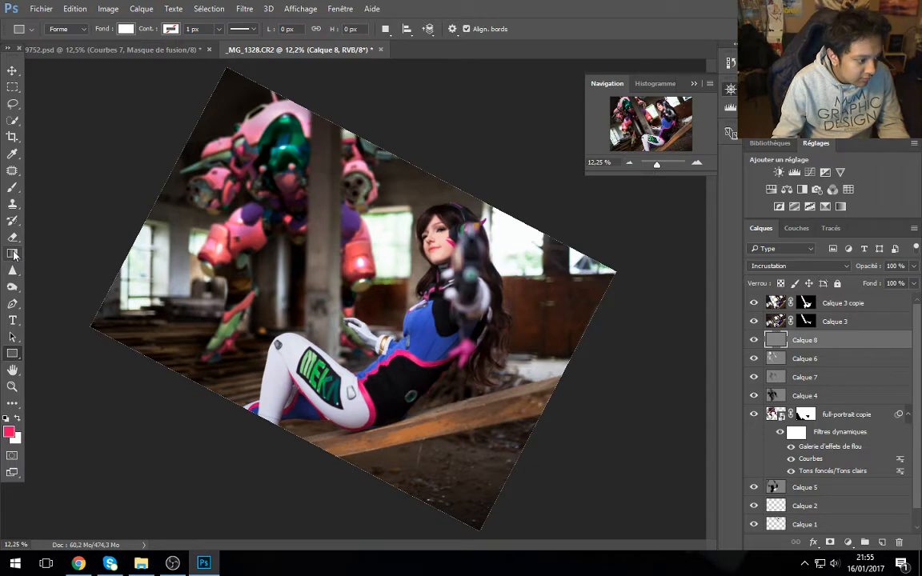
click(12, 204)
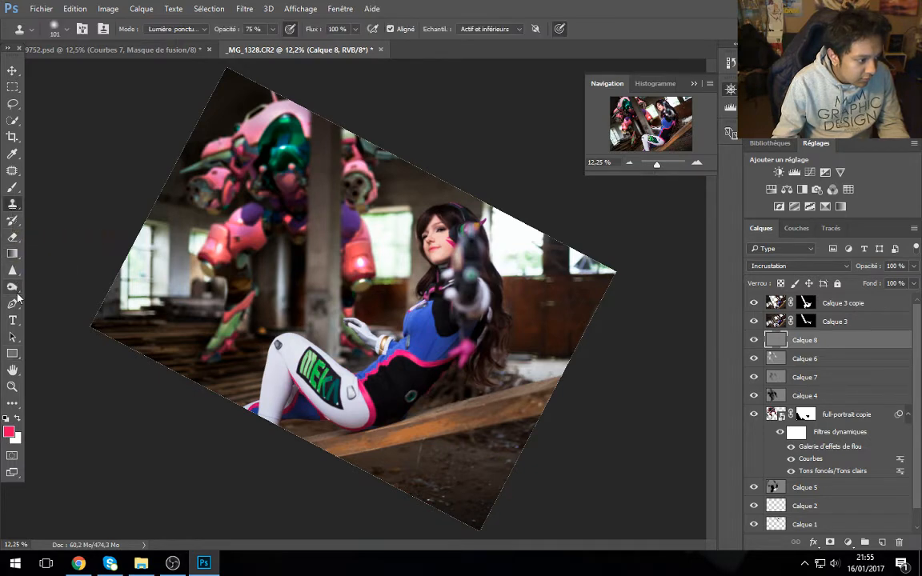
click(13, 288)
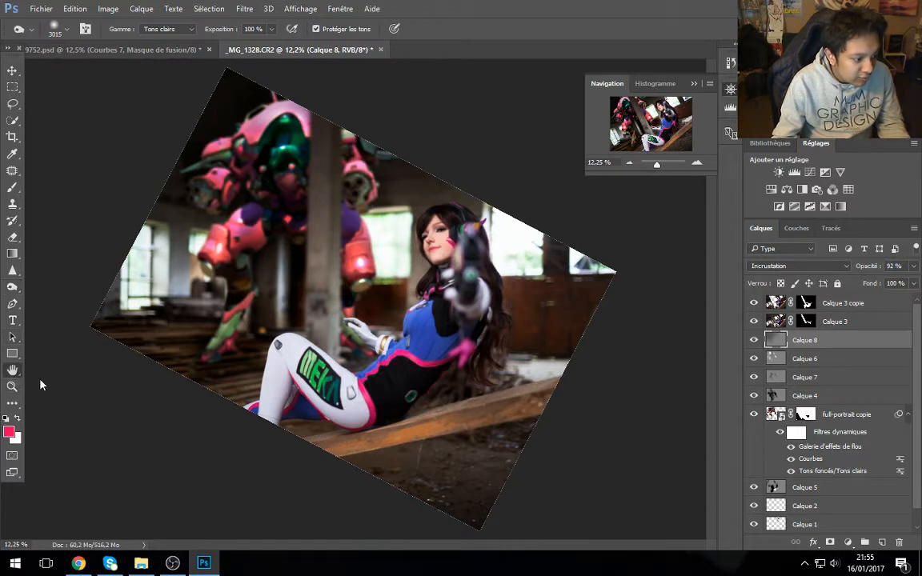
Step: Rotate the canvas view back to 0° and compare the image with and without Calque 8 and Calque 6
right_click(12, 370)
click(93, 383)
drag(164, 403, 297, 434)
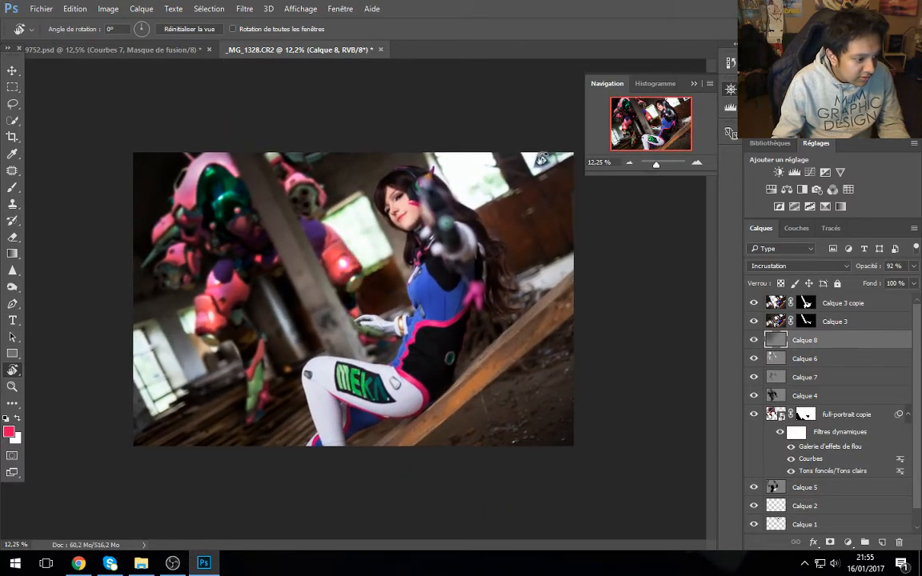
drag(655, 165, 657, 165)
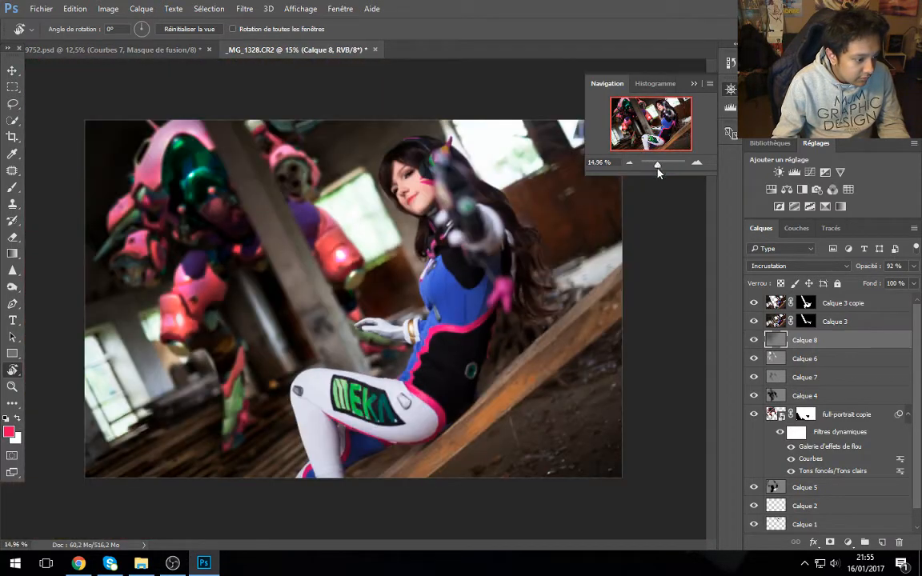
click(754, 341)
click(753, 341)
click(753, 359)
click(754, 360)
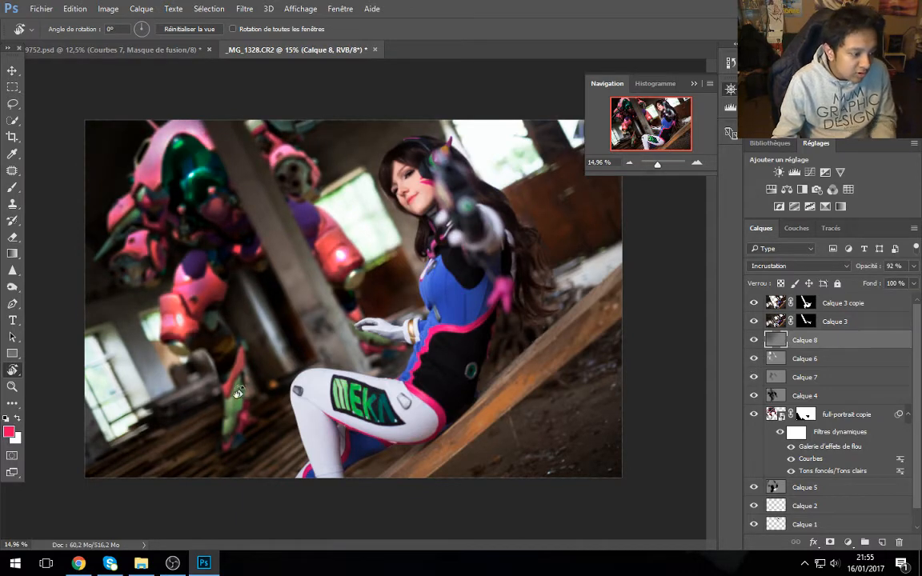
click(754, 341)
click(754, 341)
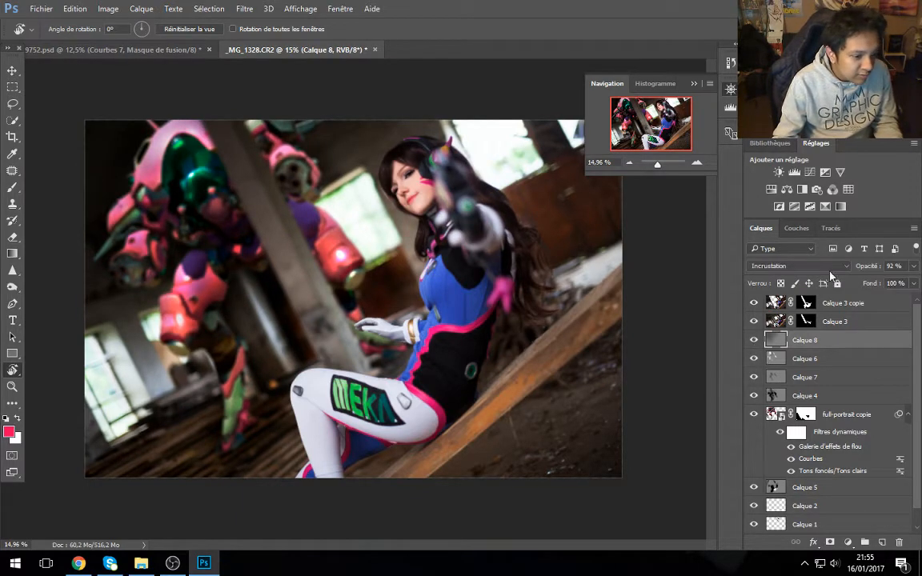
Step: Add a selective color adjustment above Calque 3 copie and set Gris to Cyan +62, Magenta +19 and Jaune -16
click(835, 303)
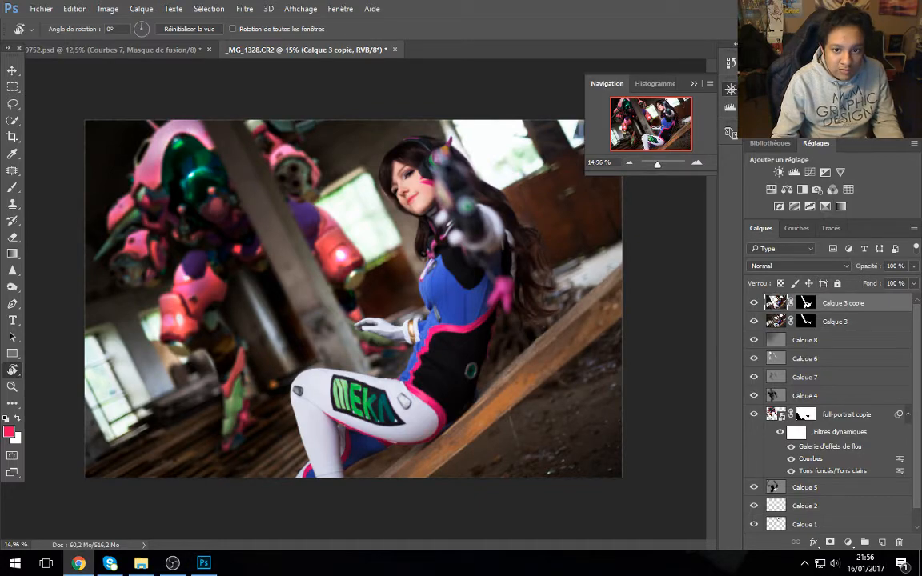
mouse_move(921, 24)
mouse_down()
mouse_move(480, 6)
mouse_move(849, 36)
mouse_move(921, 32)
mouse_up()
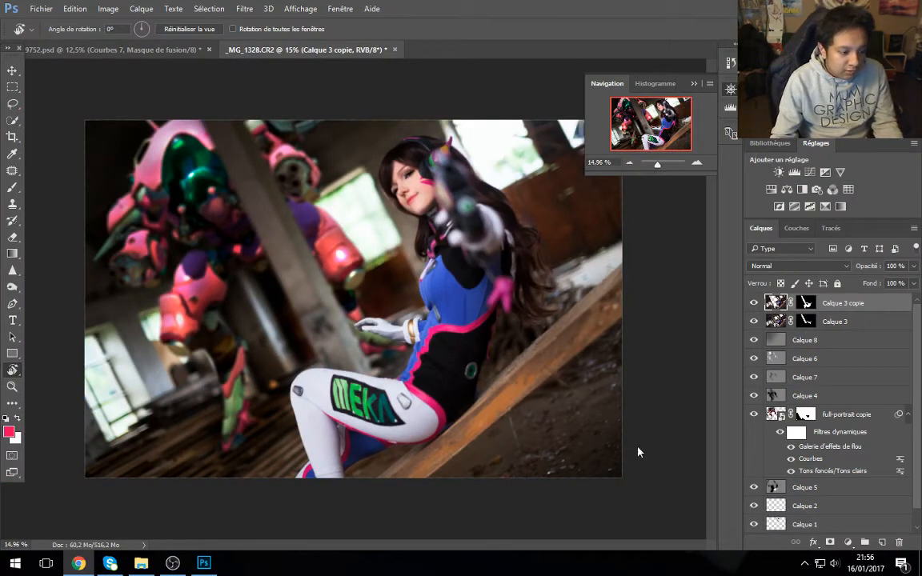
click(829, 206)
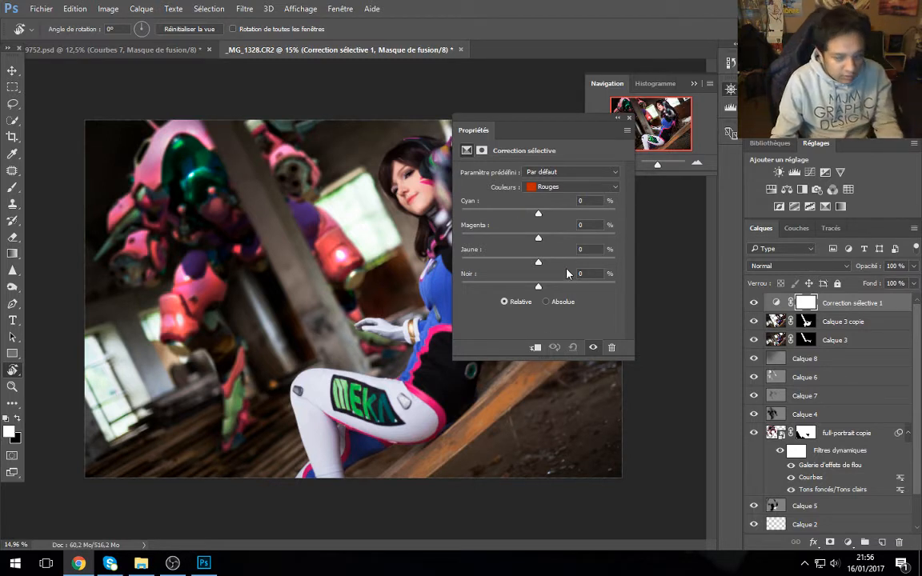
click(560, 189)
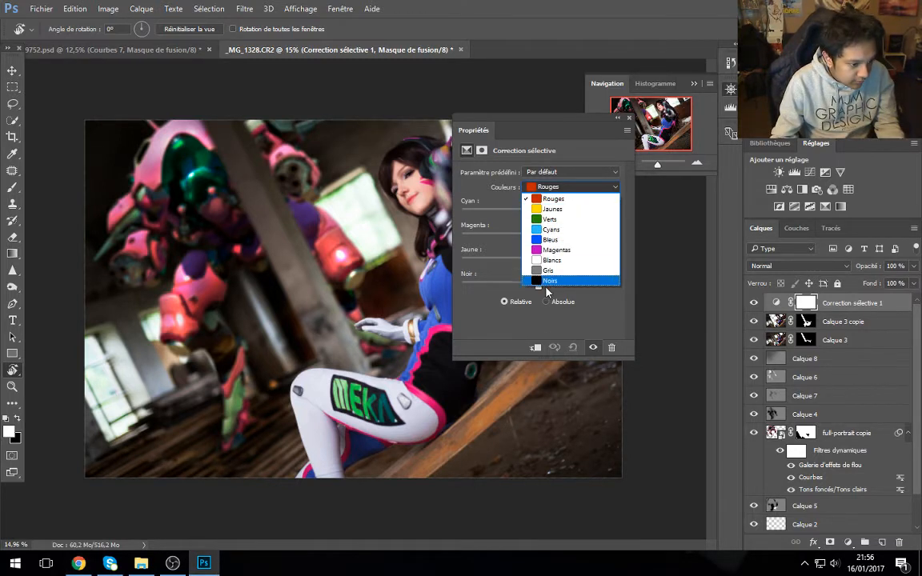
click(542, 278)
drag(514, 265, 553, 239)
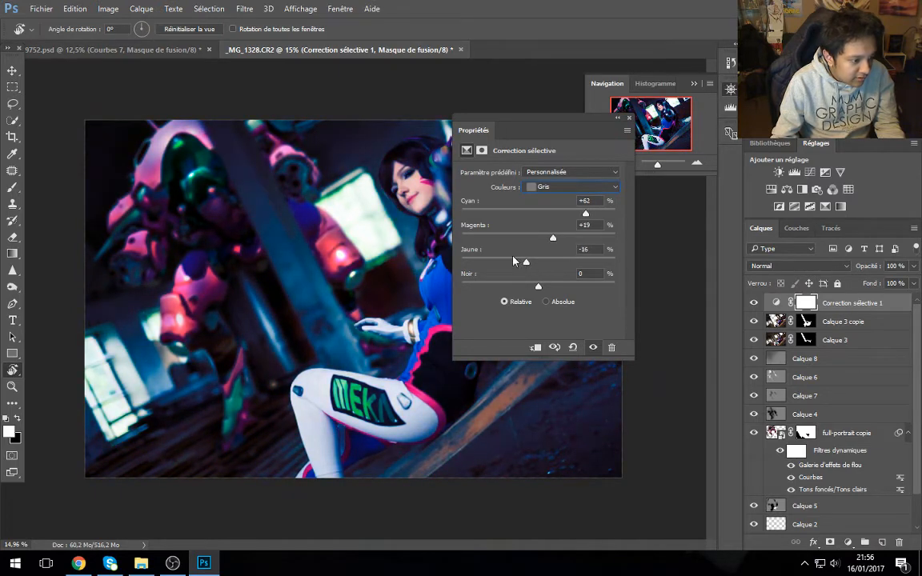
drag(473, 130, 728, 93)
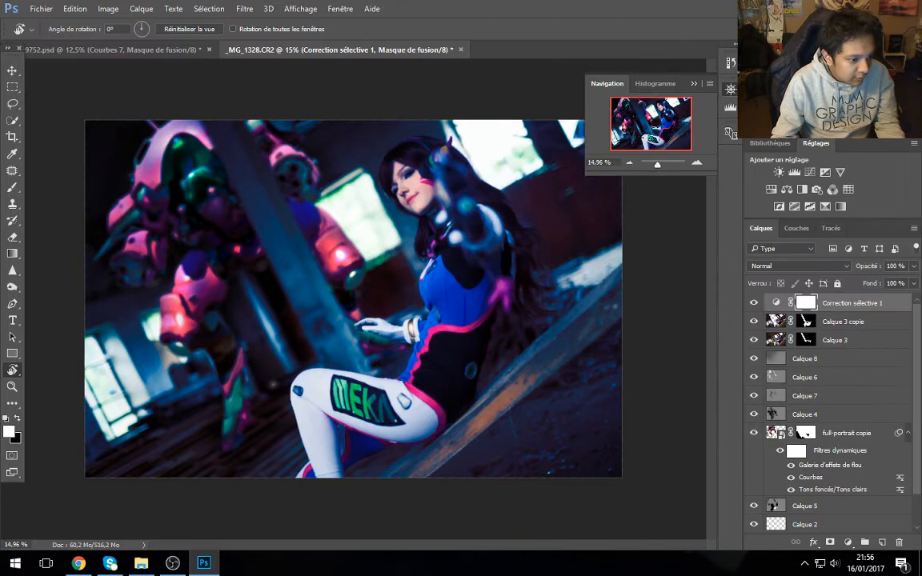
Step: Mask Correction sélective 1 with a diagonal black-to-white gradient so the blue tint affects only the photo's right side
click(13, 256)
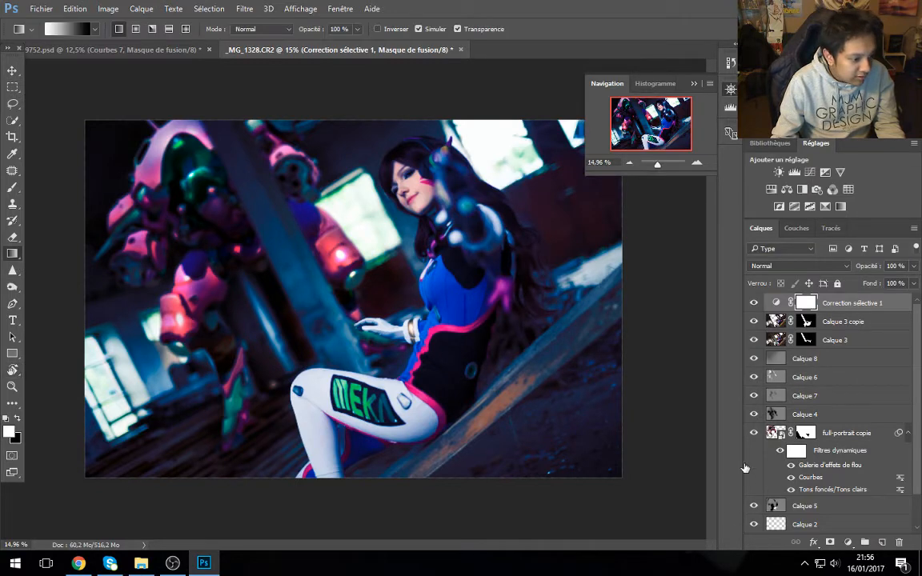
drag(658, 404, 27, 229)
drag(661, 417, 481, 345)
drag(648, 422, 474, 350)
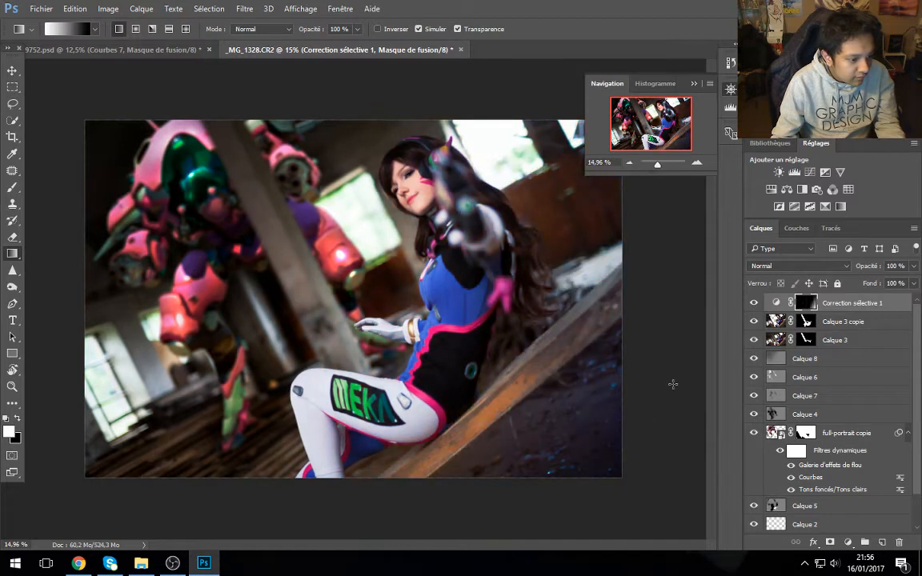
drag(648, 294, 463, 215)
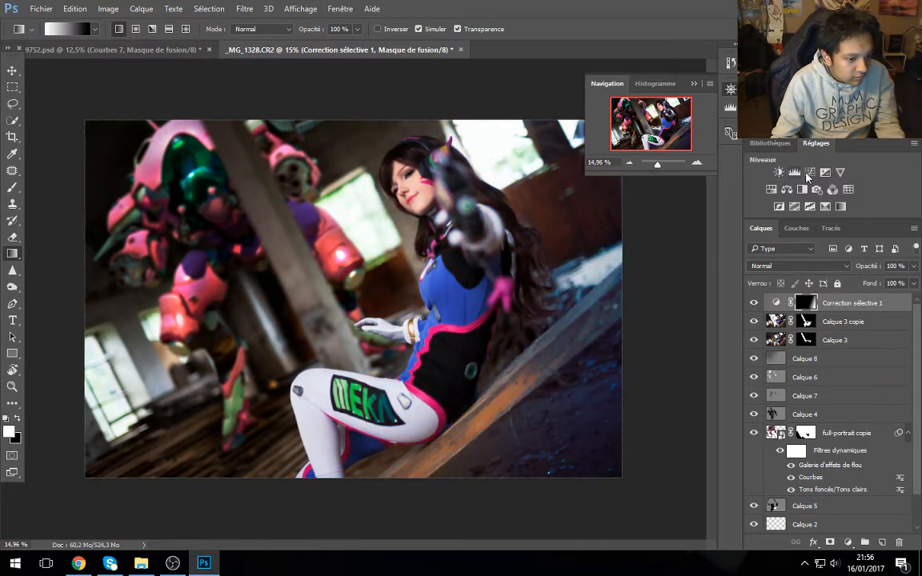
Step: Add a second selective color adjustment with a reddish tint and limit it to the photo's upper-left side with a gradient mask
click(825, 206)
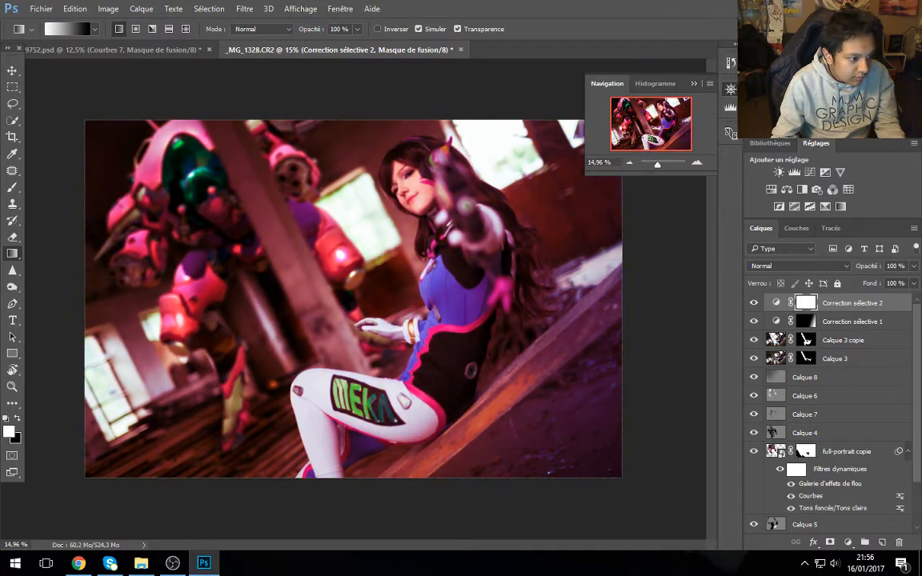
drag(112, 305, 284, 450)
drag(84, 178, 408, 328)
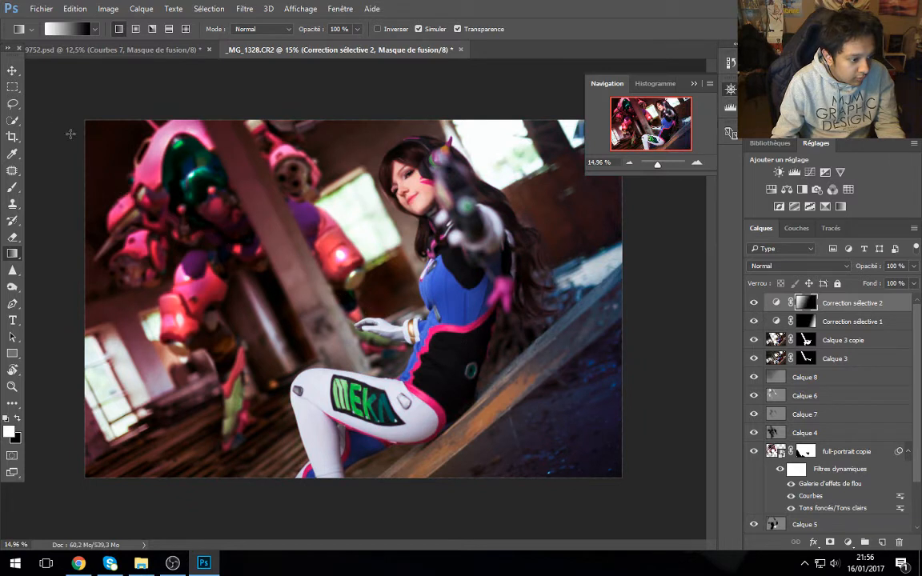
Step: Redraw the diagonal gradient on the Correction sélective 2 mask from the photo's left side toward the lower right, and compare the tint on and off
drag(71, 135, 546, 349)
drag(284, 244, 298, 250)
drag(68, 216, 496, 316)
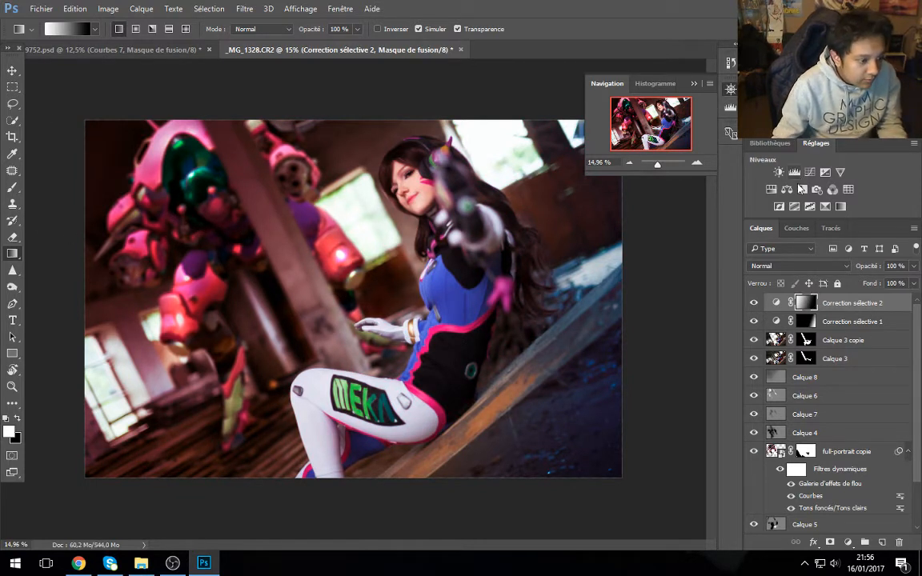
click(753, 302)
click(754, 302)
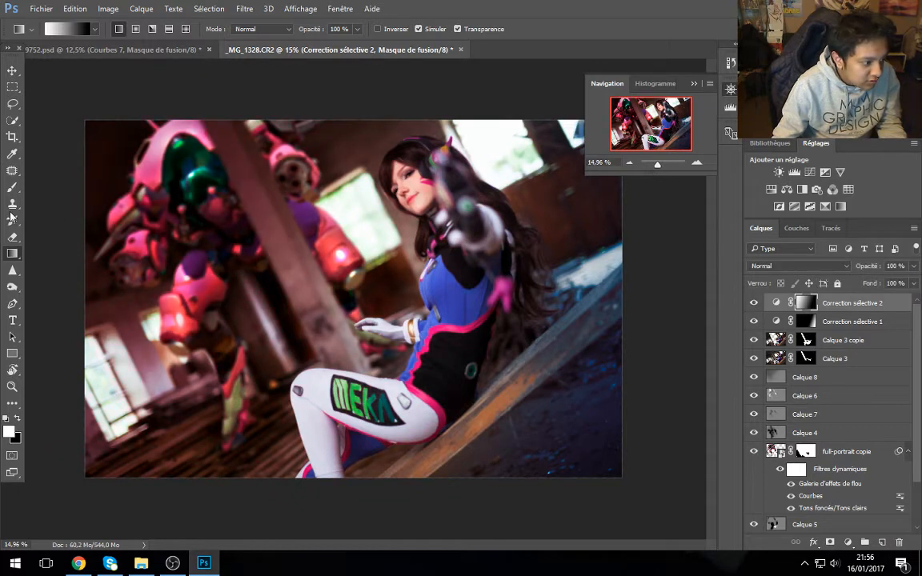
Step: Soften the Correction sélective 2 mask over the woman with a large soft eraser of 479 px
click(12, 237)
click(64, 30)
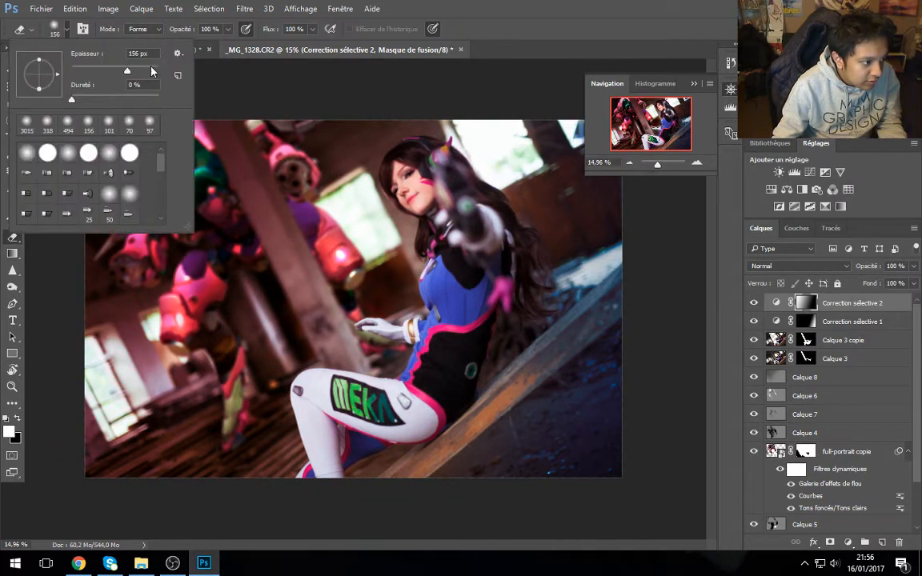
click(444, 182)
key(ctrl+alt+a)
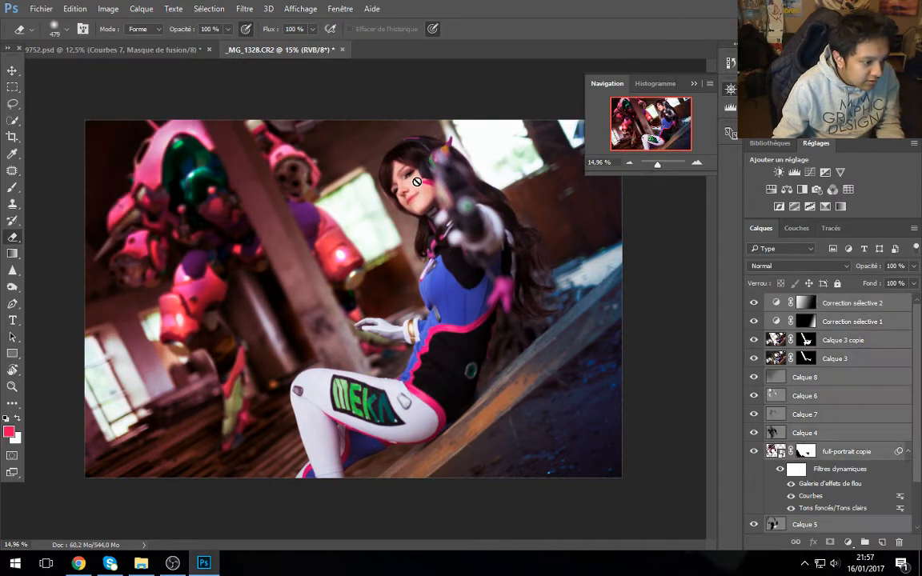
click(806, 303)
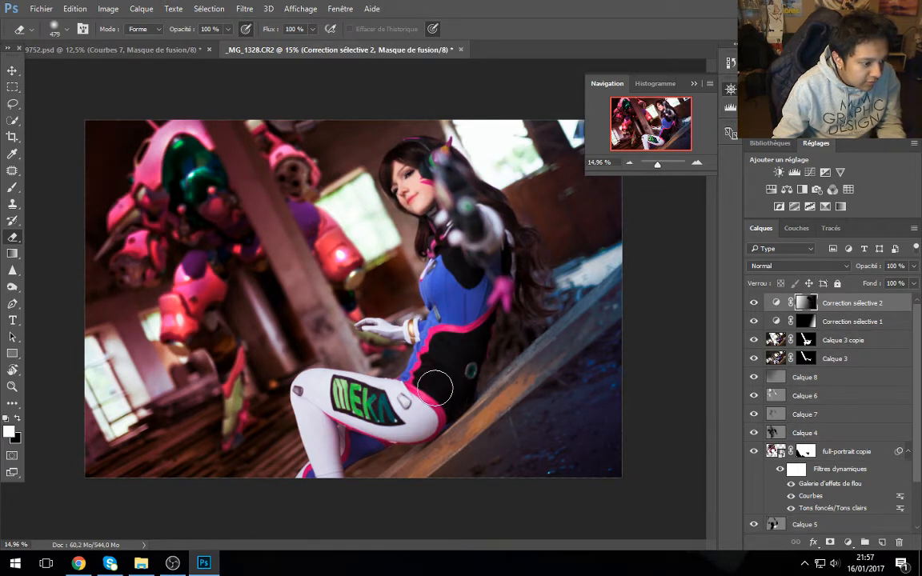
Step: Add a Correspondance de couleur adjustment above Correction sélective 2 with a warm, high-contrast look and set its opacity to 14 %
click(847, 190)
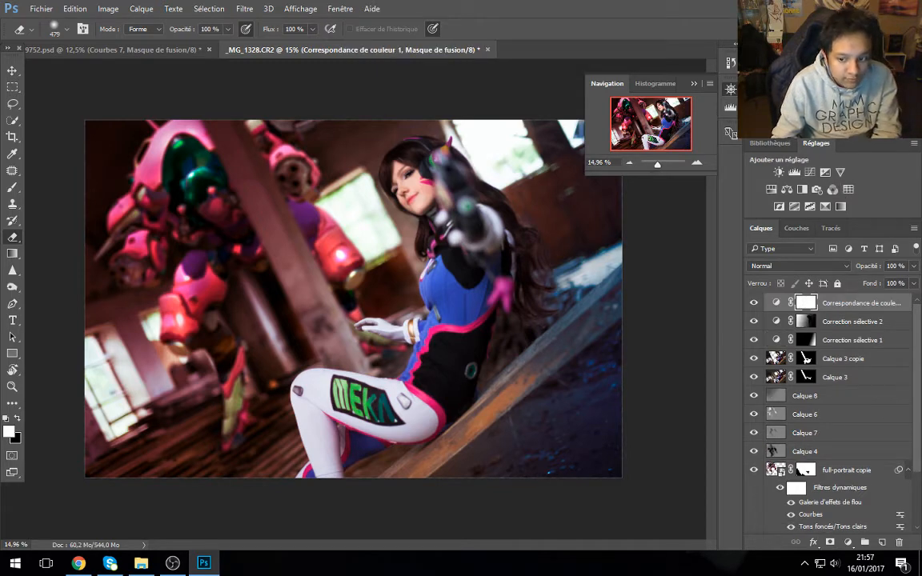
key(Down)
key(Down)
key(Down)
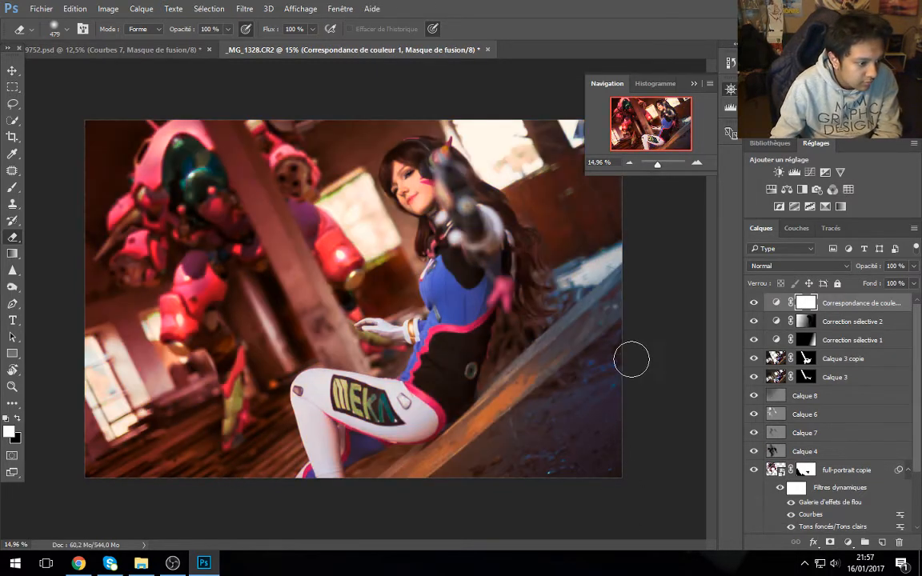
key(Down)
key(Down)
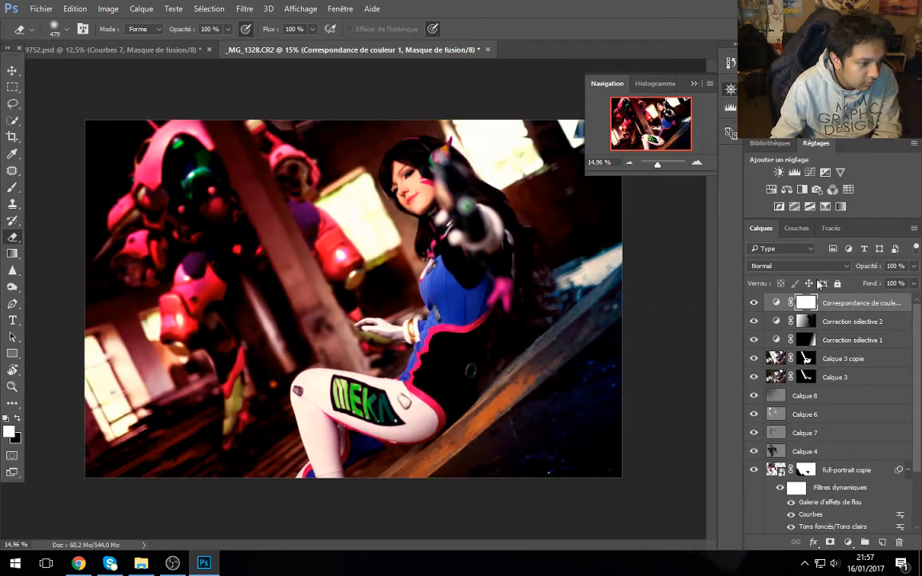
drag(871, 271, 810, 270)
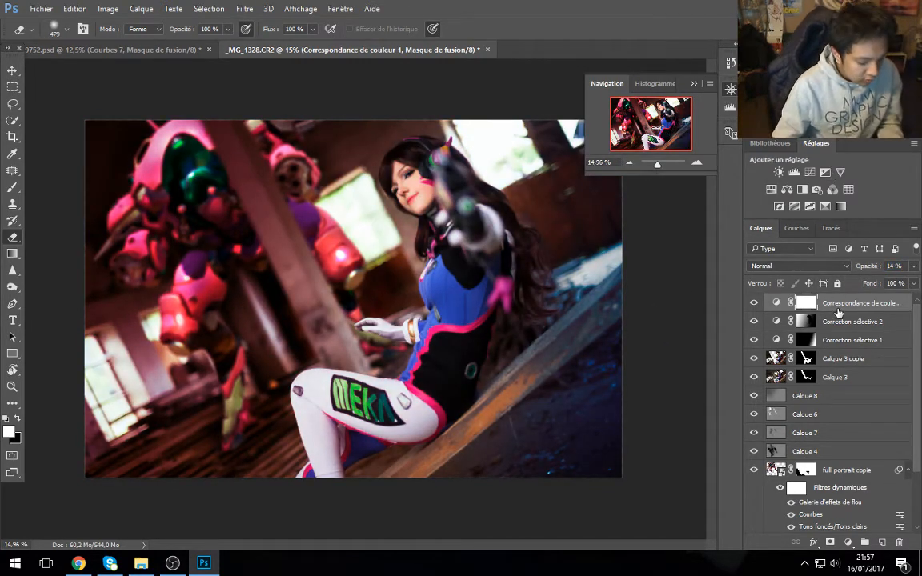
Step: Stamp all visible layers into a new top layer and apply a Passe-haut filter with a small radius to it
key(ctrl+alt+shift+e)
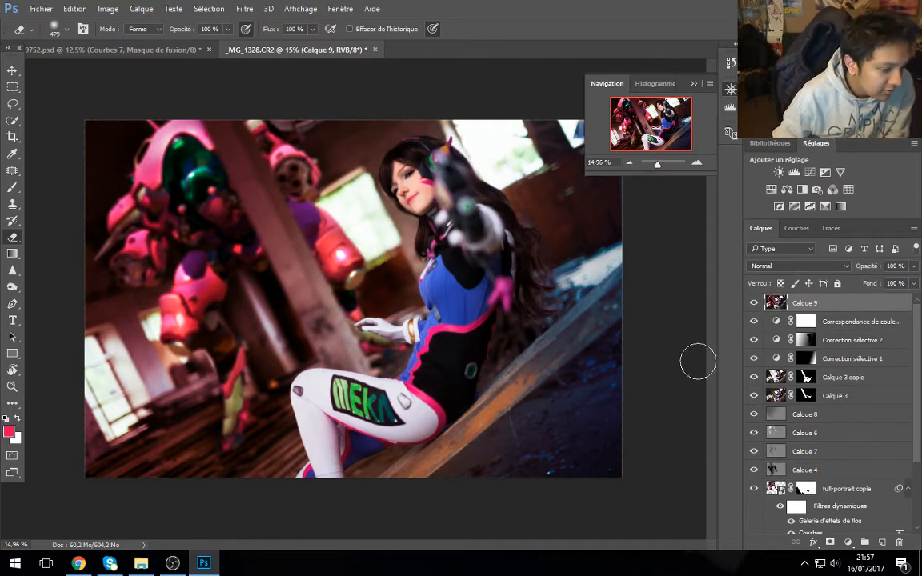
click(244, 8)
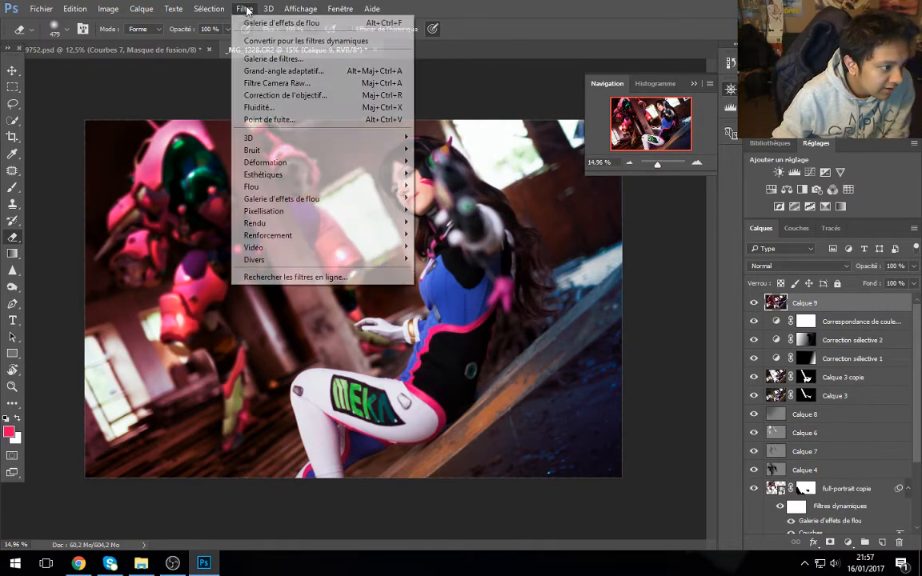
mouse_move(313, 260)
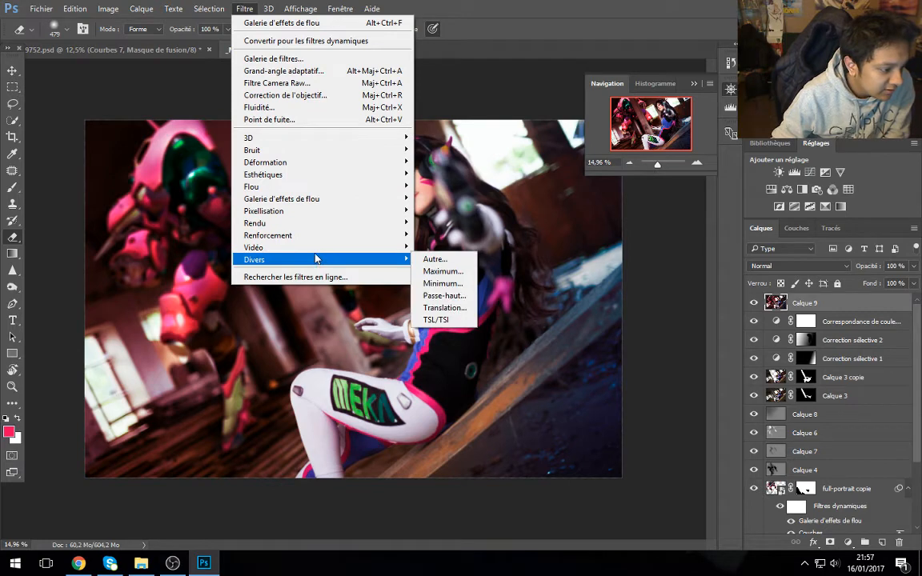
click(441, 296)
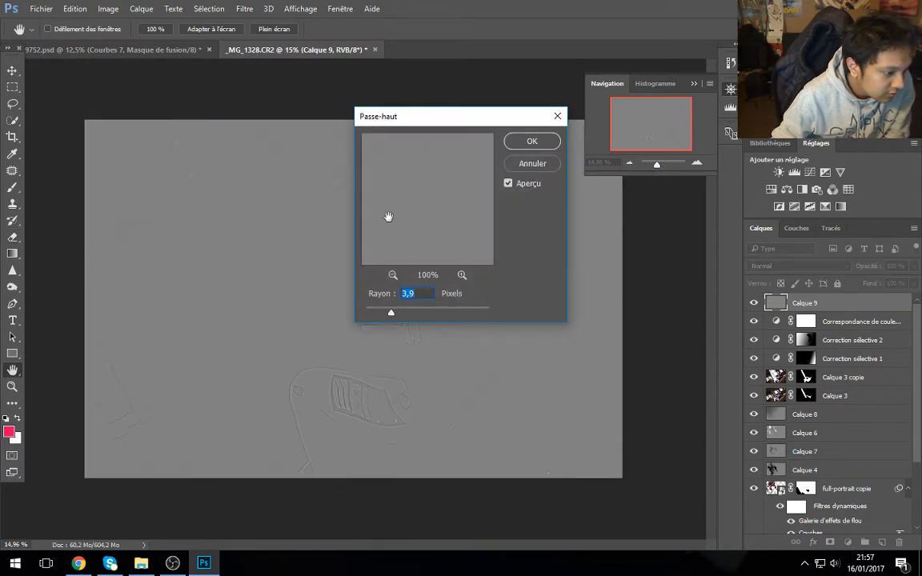
drag(402, 118, 606, 195)
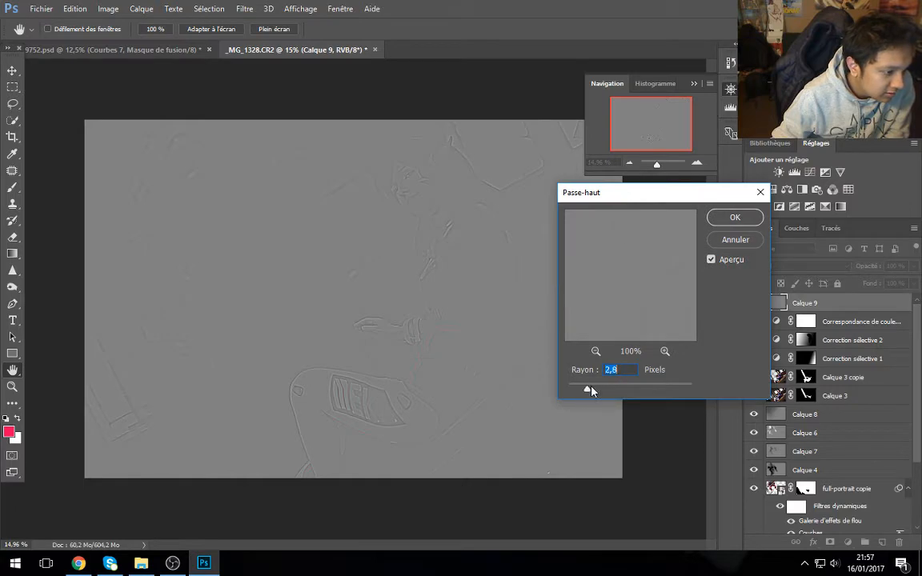
key(Return)
key(e)
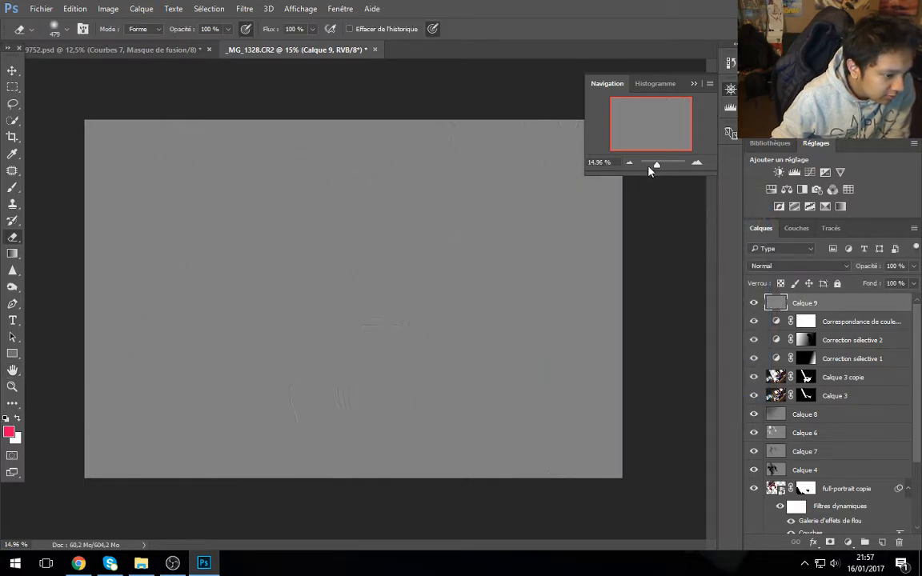
Step: Erase the high-pass detail over the woman's cheek and chin on Calque 9 with a soft 171 px eraser at 53 % opacity
drag(649, 168, 660, 166)
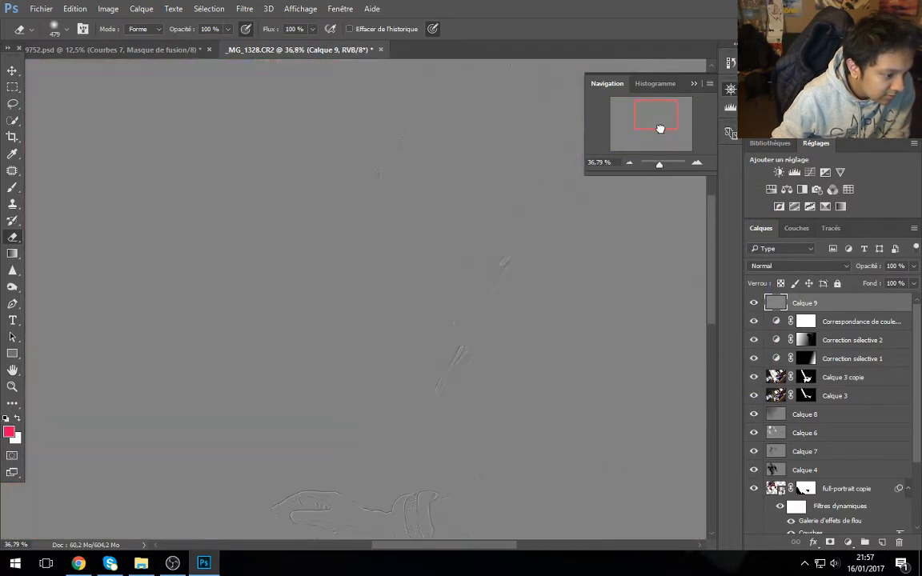
click(55, 29)
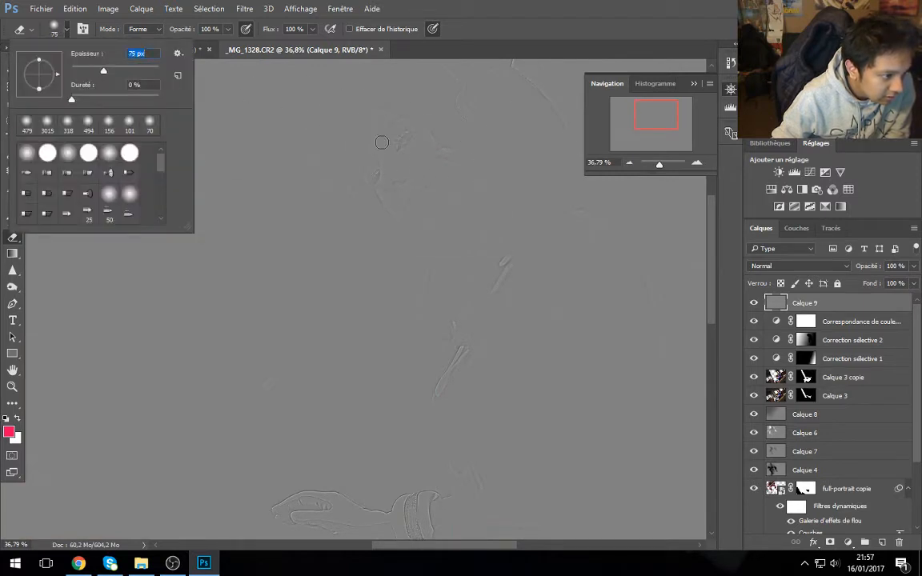
mouse_move(417, 150)
mouse_down()
mouse_move(438, 174)
mouse_move(414, 166)
mouse_up()
key(ctrl+z)
click(421, 158)
click(445, 186)
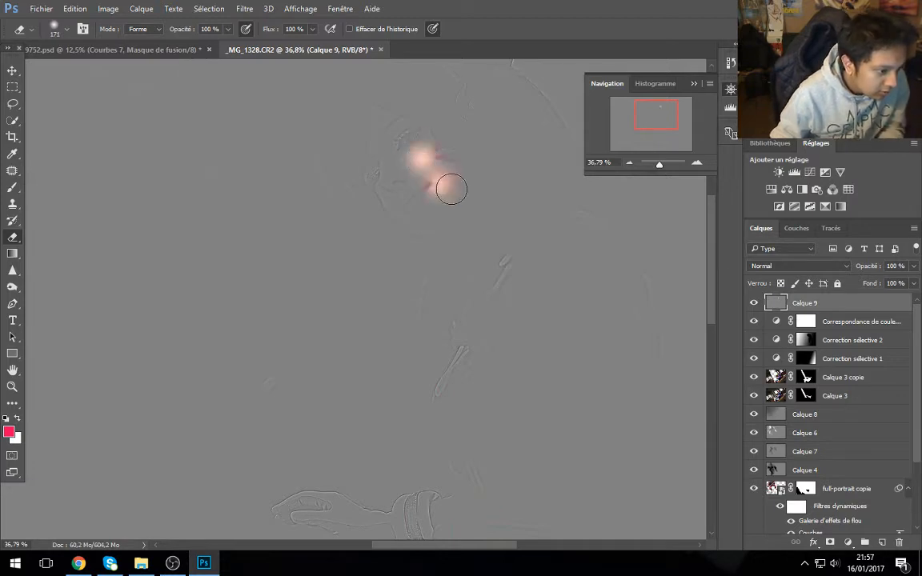
key(ctrl+z)
drag(181, 28, 158, 30)
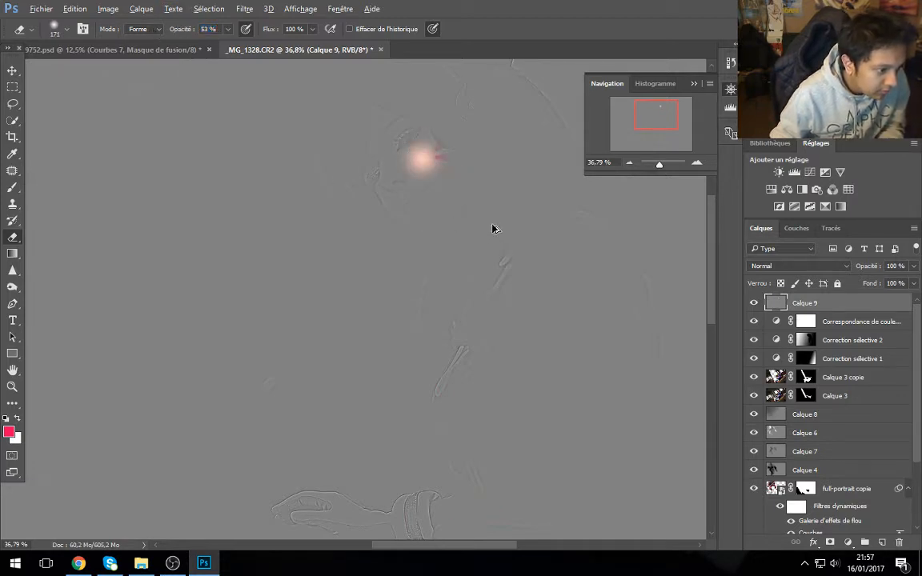
mouse_move(419, 162)
mouse_down()
mouse_move(447, 186)
mouse_move(435, 217)
mouse_move(448, 193)
mouse_move(423, 218)
mouse_up()
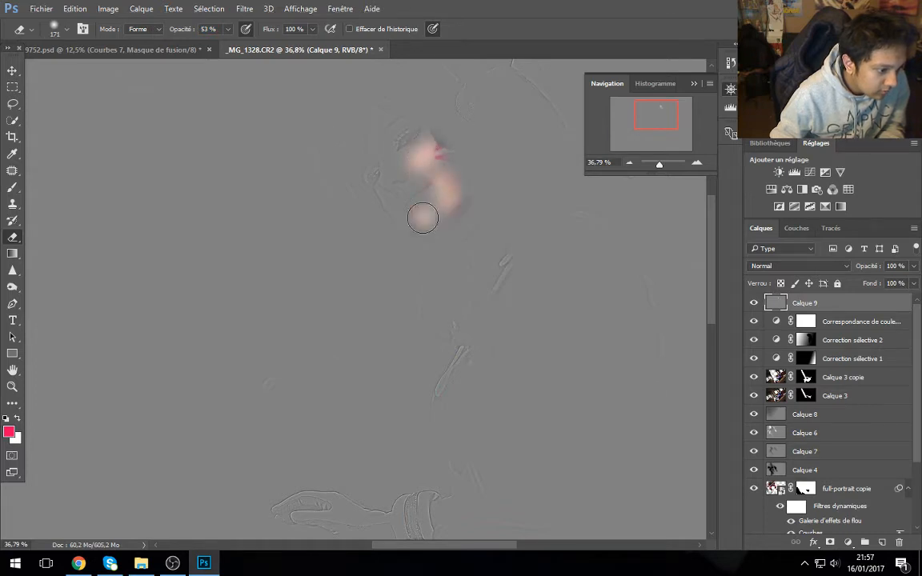
Step: Set the blend mode of Calque 9 to Lumière crue and check the sharpening on the whole image
click(798, 266)
click(793, 389)
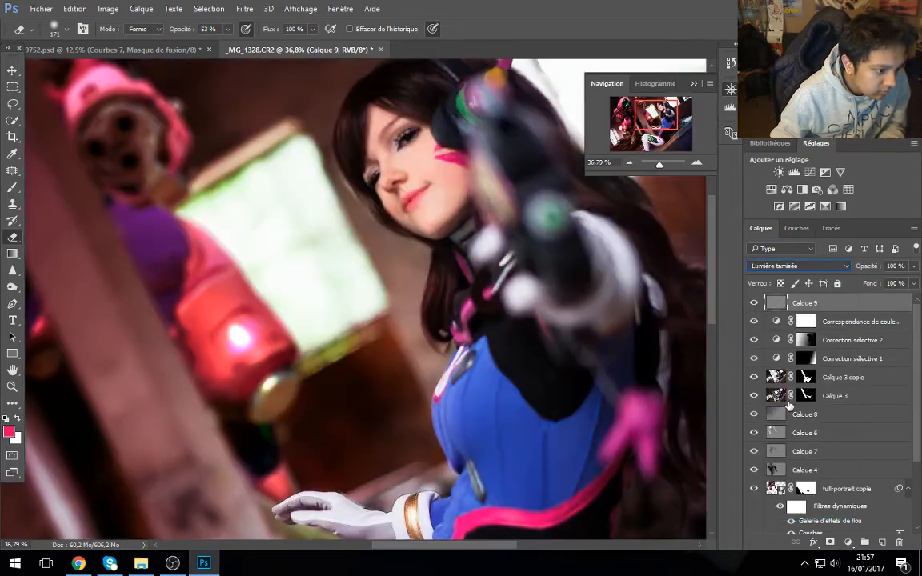
key(Down)
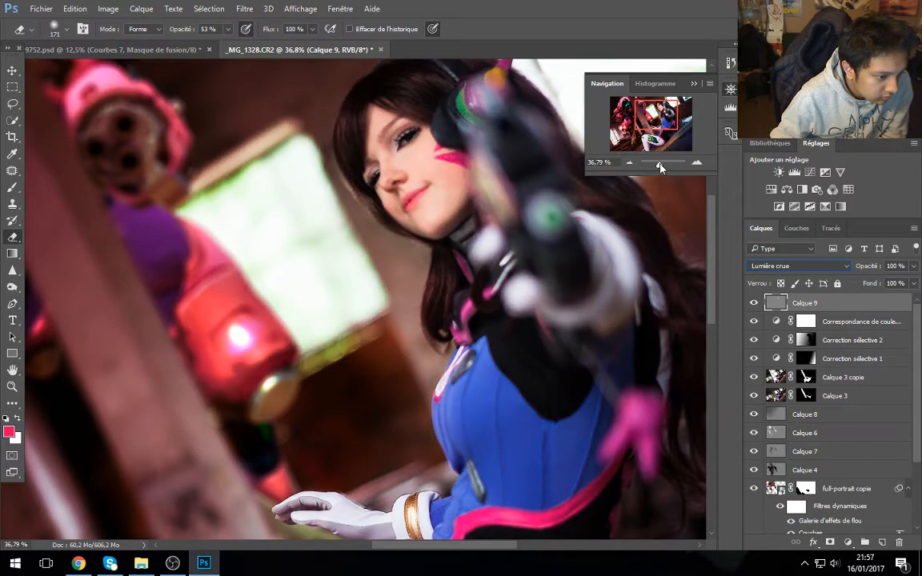
drag(662, 165, 659, 164)
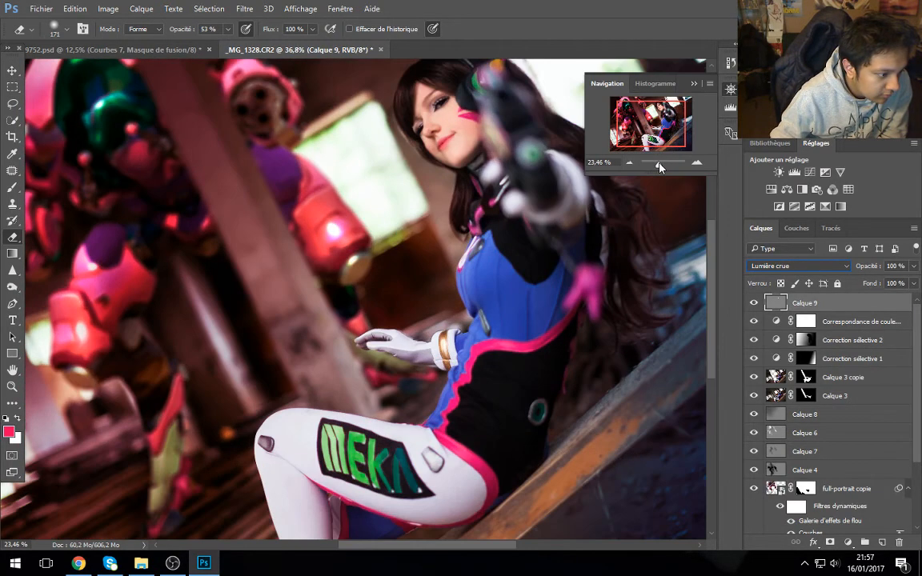
drag(661, 166, 658, 167)
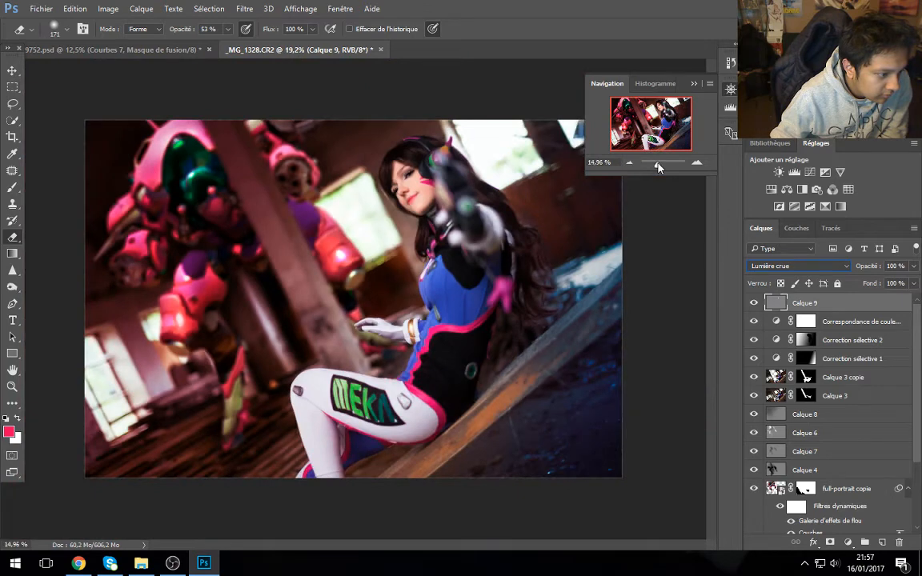
Step: Preview the photo with a temporary black-and-white adjustment, undo it, and display the image's histogram
click(801, 191)
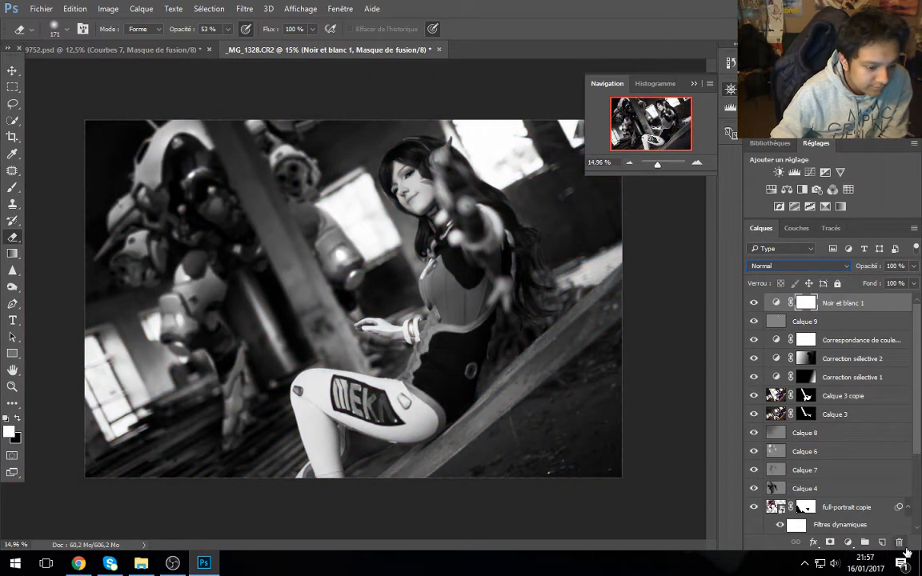
key(ctrl+z)
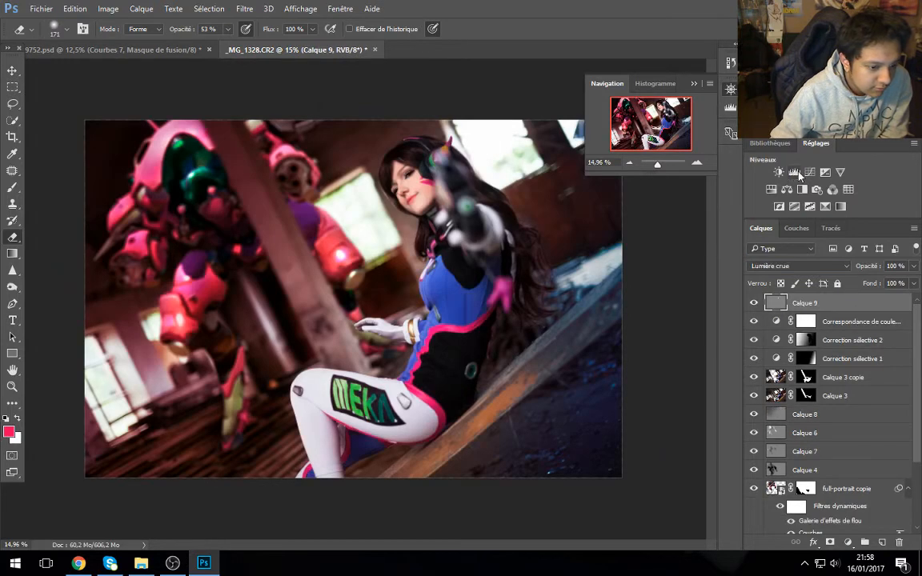
click(341, 9)
click(369, 269)
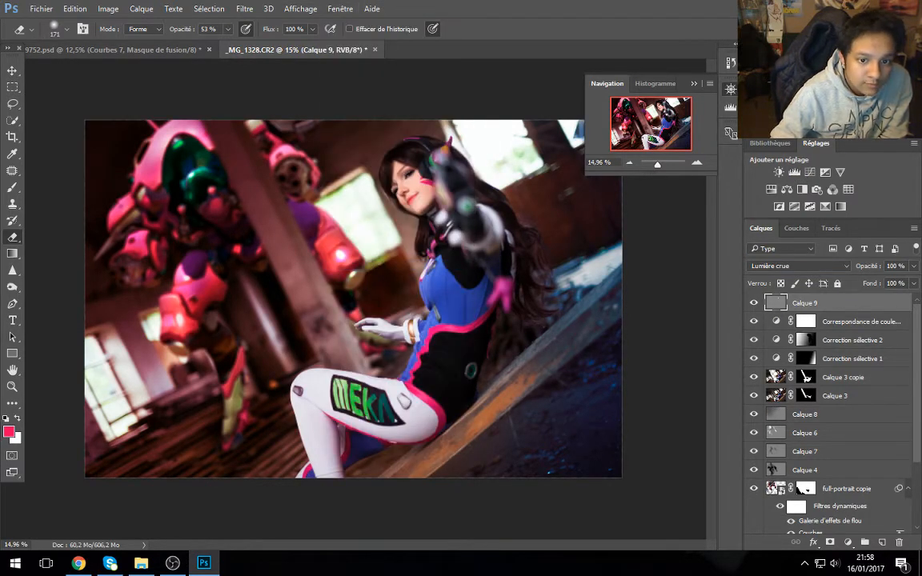
click(340, 8)
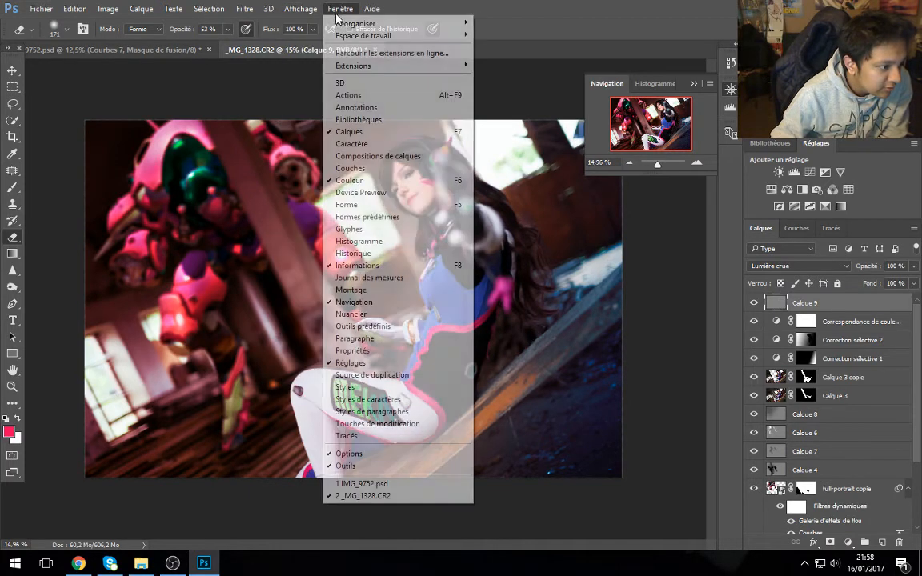
click(384, 240)
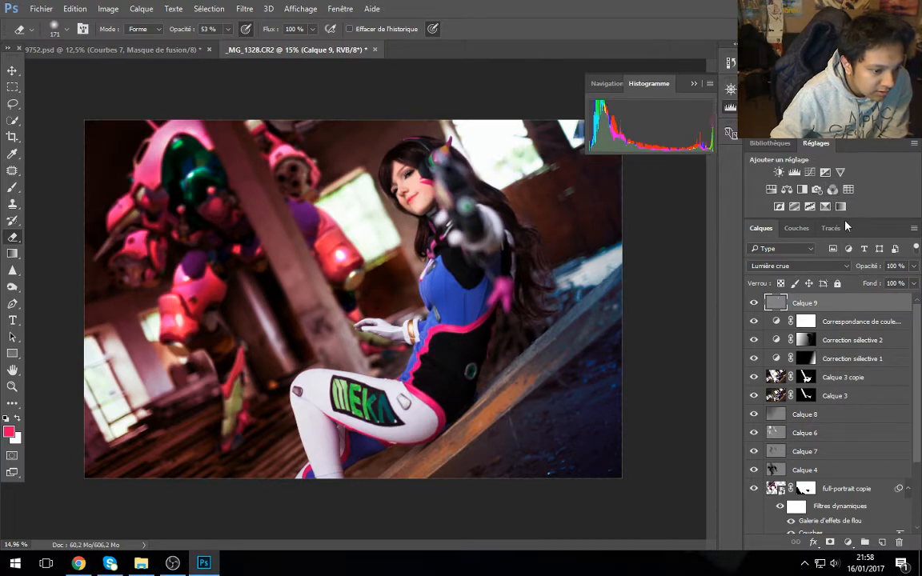
Step: Try a selective color adjustment above Calque 9, undo it, and bring the layer properties into view over the canvas
click(827, 208)
key(ctrl+z)
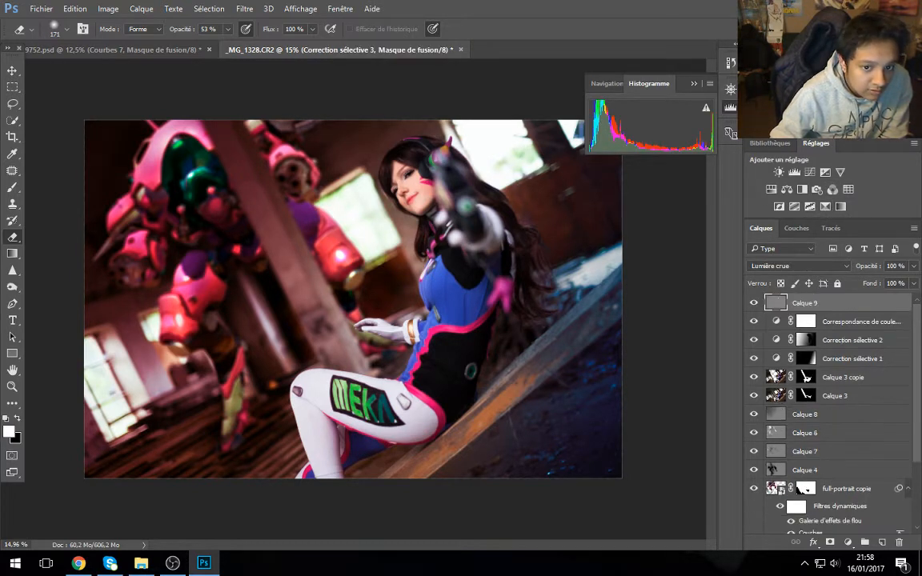
drag(921, 416, 456, 246)
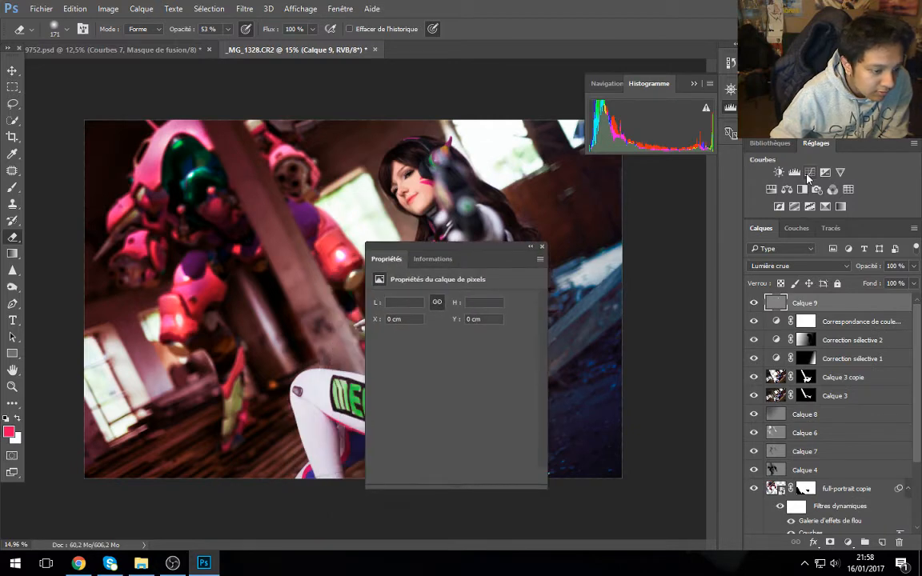
Step: Add a curves adjustment above Calque 9 with a contrast curve, black input 12 and white input 242, and reduce its opacity
click(808, 173)
drag(464, 386, 470, 393)
drag(477, 382, 480, 377)
click(494, 361)
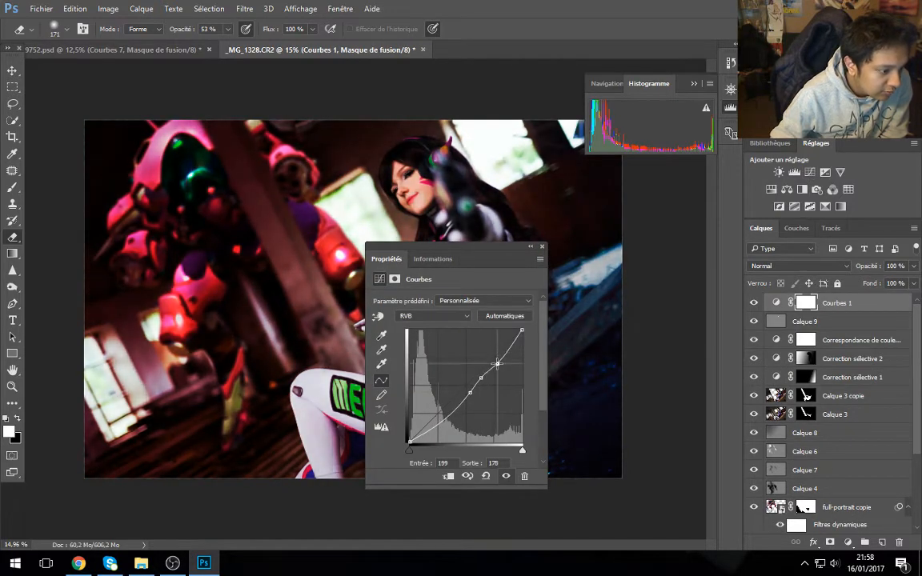
drag(409, 441, 422, 442)
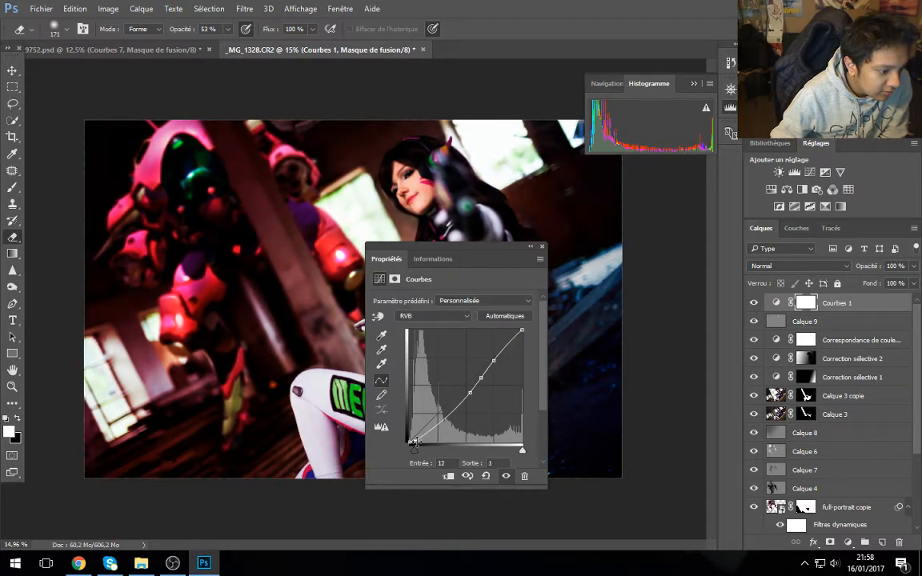
mouse_move(522, 330)
mouse_down()
mouse_move(510, 325)
mouse_move(517, 331)
mouse_up()
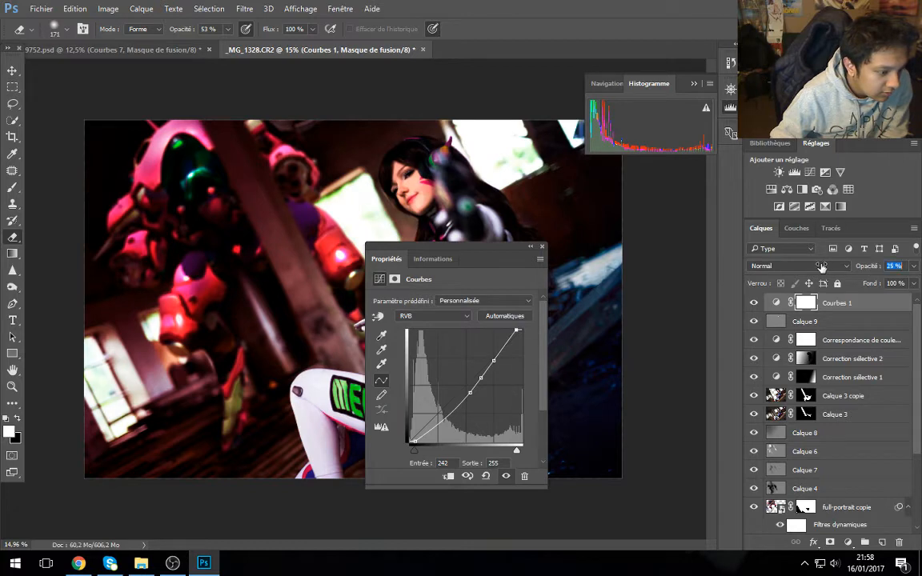
drag(822, 267, 856, 267)
Step: Add a curves adjustment above Courbes 1, mapping input 165 to output 108 and lifting the black point to output 19
click(810, 175)
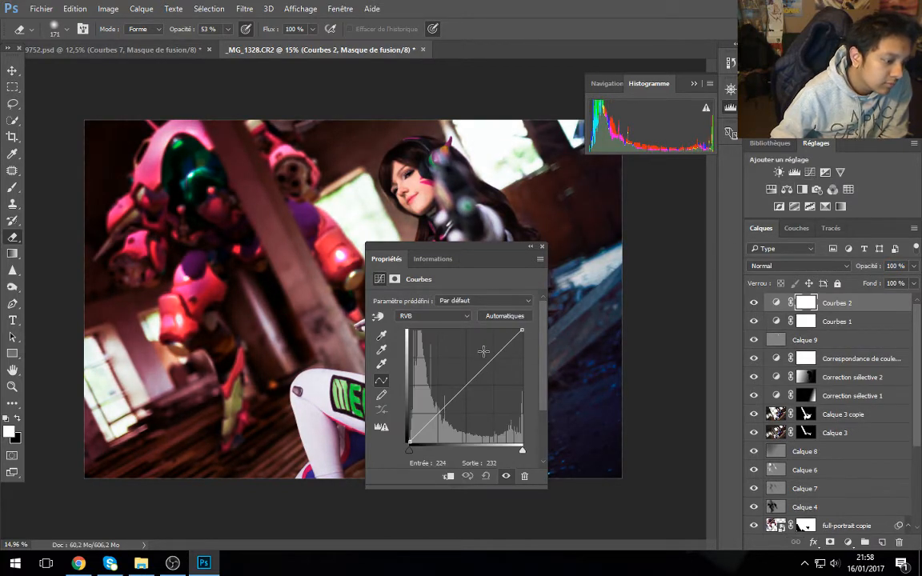
drag(459, 398, 485, 406)
drag(454, 270, 713, 299)
drag(746, 437, 741, 423)
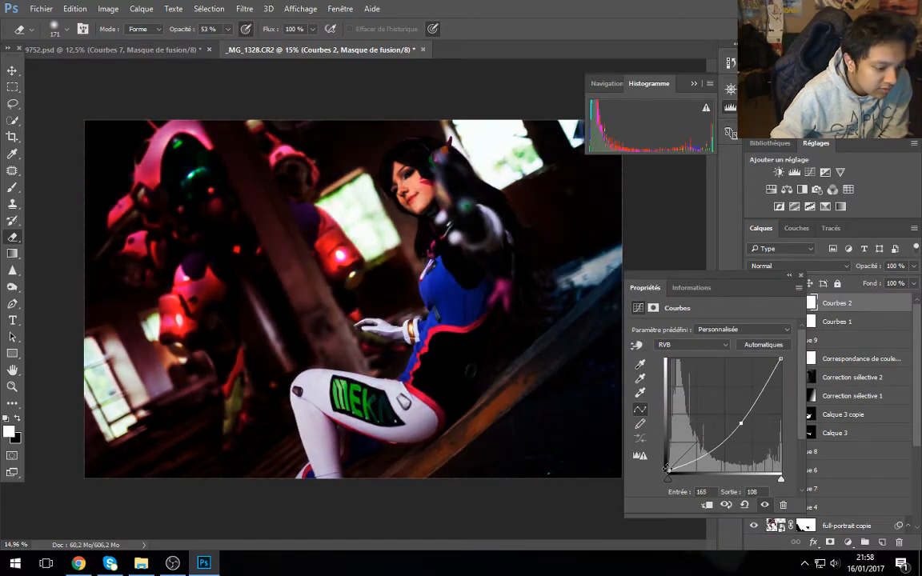
drag(668, 471, 668, 462)
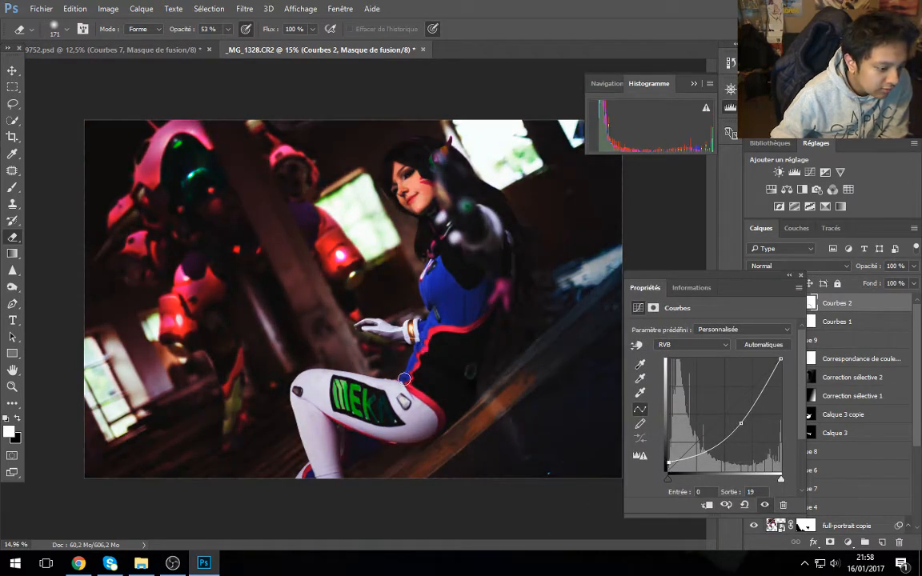
Step: Draw a gradient on the Courbes 2 mask so the darkening fades in from the photo's lower-right corner
key(g)
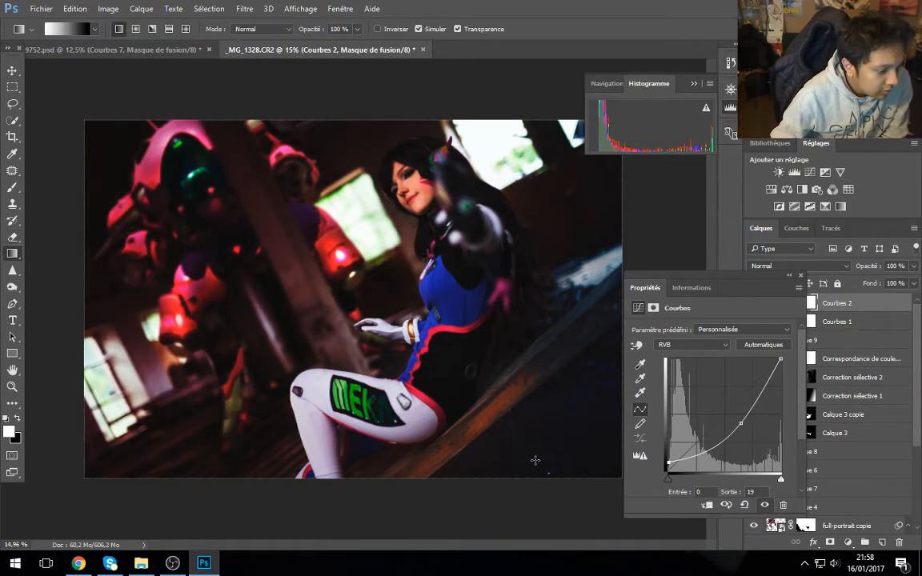
drag(530, 457, 432, 360)
drag(545, 476, 441, 365)
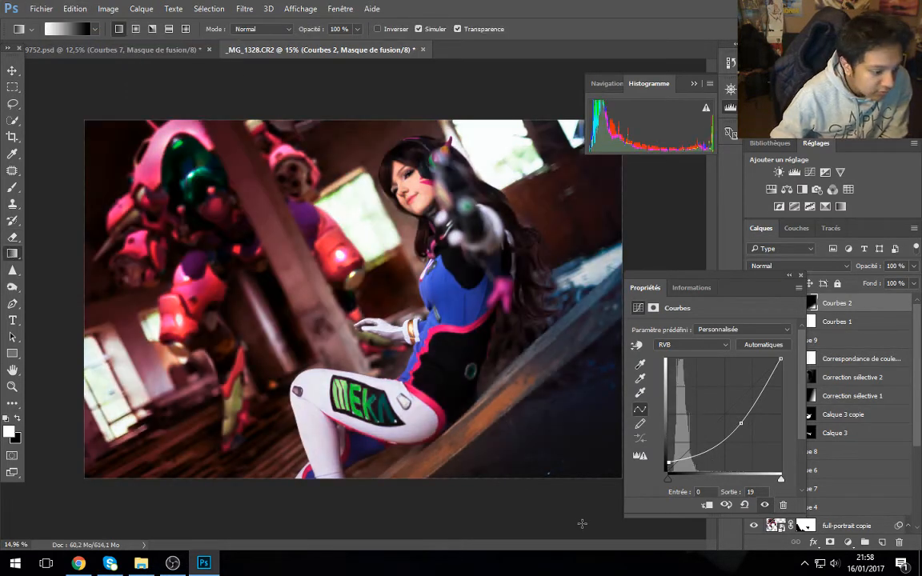
drag(583, 523, 315, 229)
Step: Add another curves adjustment above Courbes 2 and raise the black point of its Rouge channel to output 54
click(810, 173)
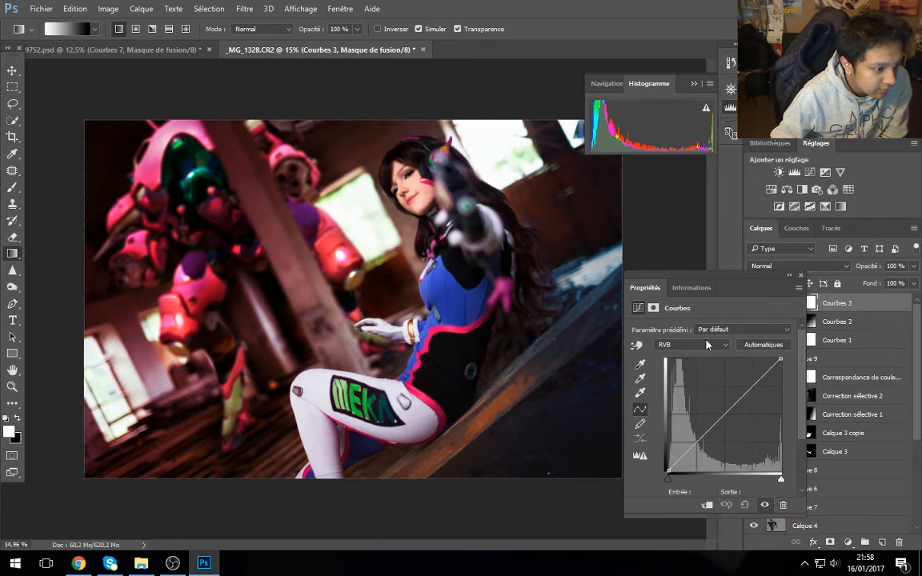
click(692, 344)
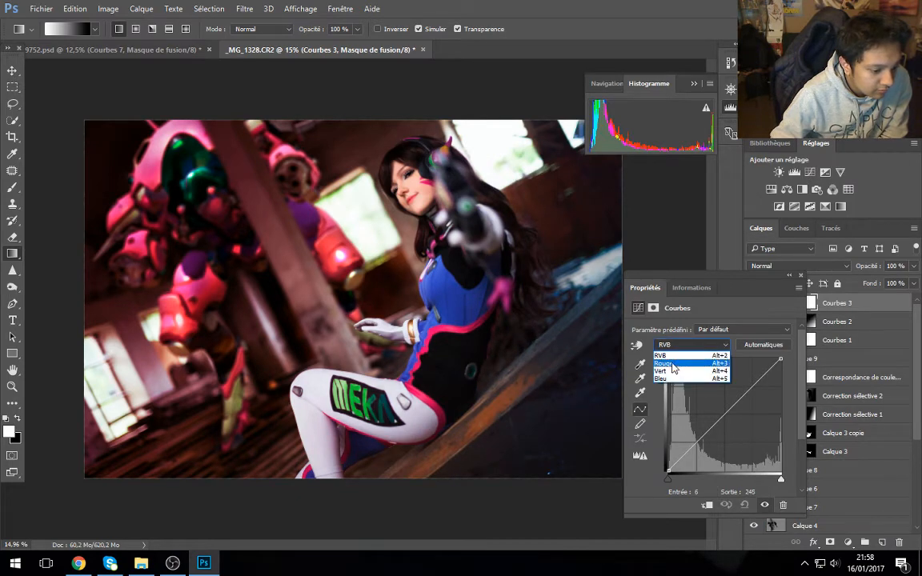
click(669, 363)
drag(669, 471, 662, 440)
Step: Invert the Courbes 3 mask and reveal the red tint with gradients from the photo's upper-left corner over the mech
key(ctrl+i)
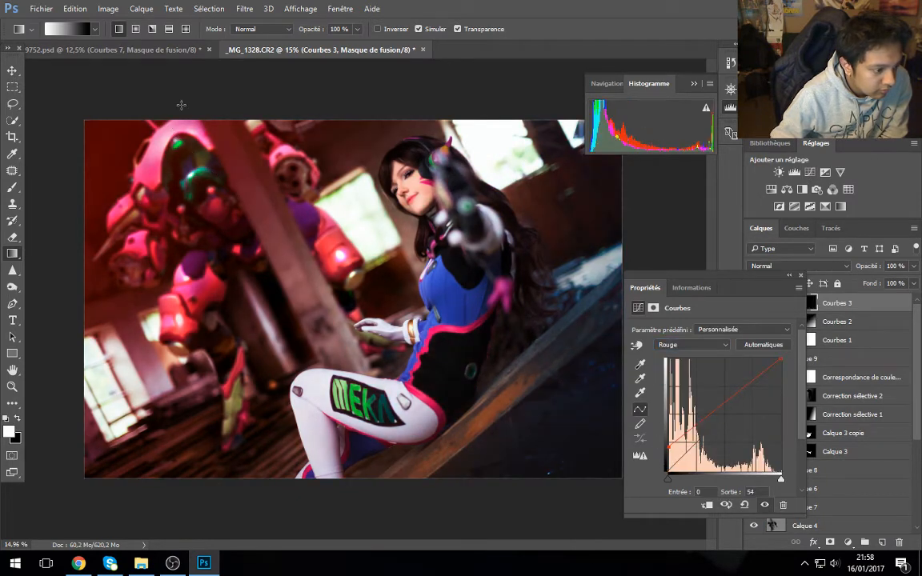
drag(289, 180, 289, 182)
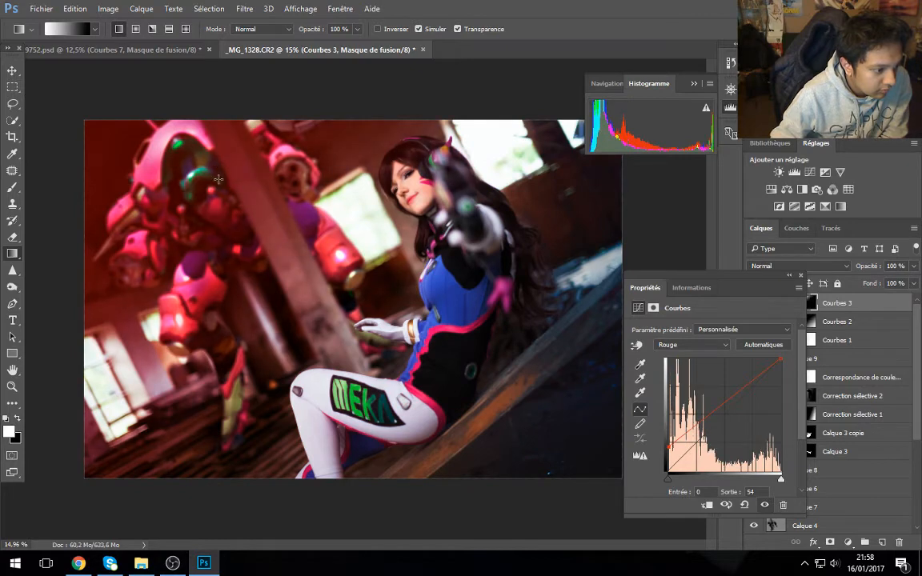
drag(101, 88, 366, 280)
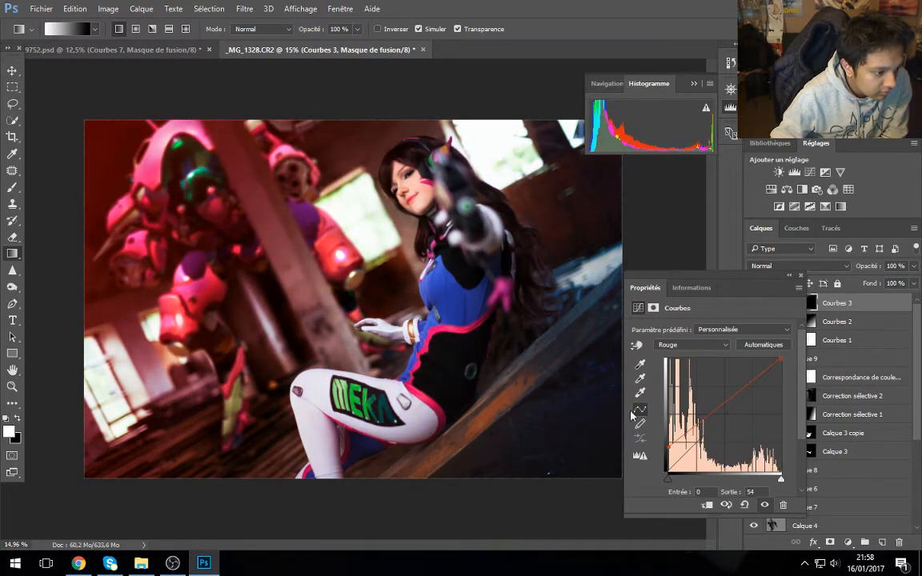
Step: Add a curves adjustment above Courbes 3, lifting the blacks in the Bleu channel and in the Vert channel to output 33
click(809, 172)
click(683, 345)
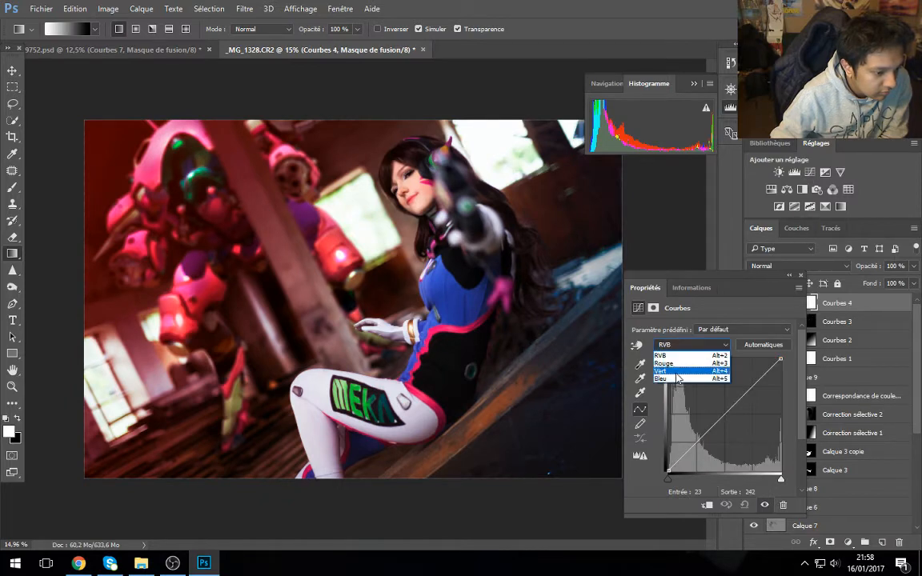
click(668, 378)
mouse_move(668, 471)
mouse_down()
mouse_move(675, 437)
mouse_move(669, 456)
mouse_up()
click(683, 346)
click(677, 371)
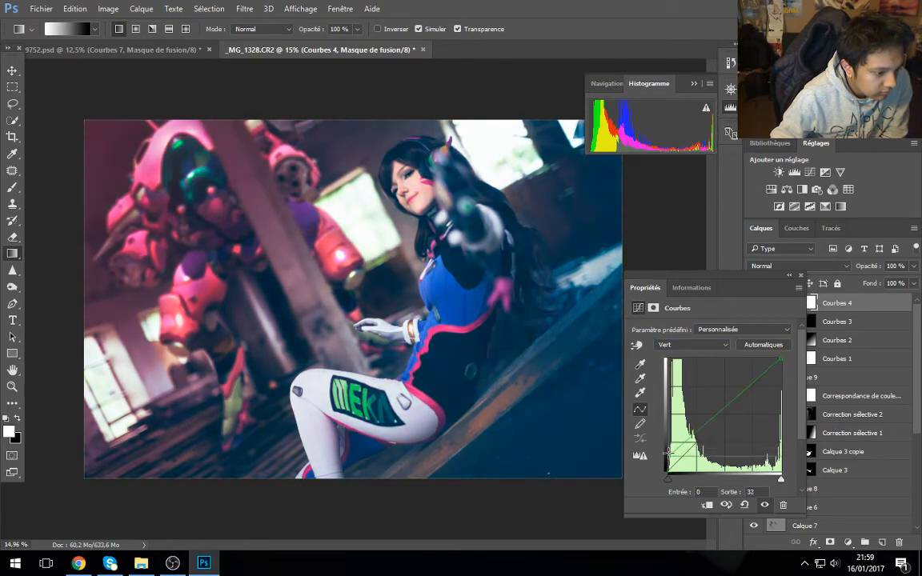
Step: Mask Courbes 4 with gradients so the blue tint fades in only from the right side of the photo
drag(417, 283, 578, 402)
drag(375, 266, 364, 258)
drag(512, 468, 372, 251)
drag(645, 227, 376, 281)
drag(589, 177, 520, 268)
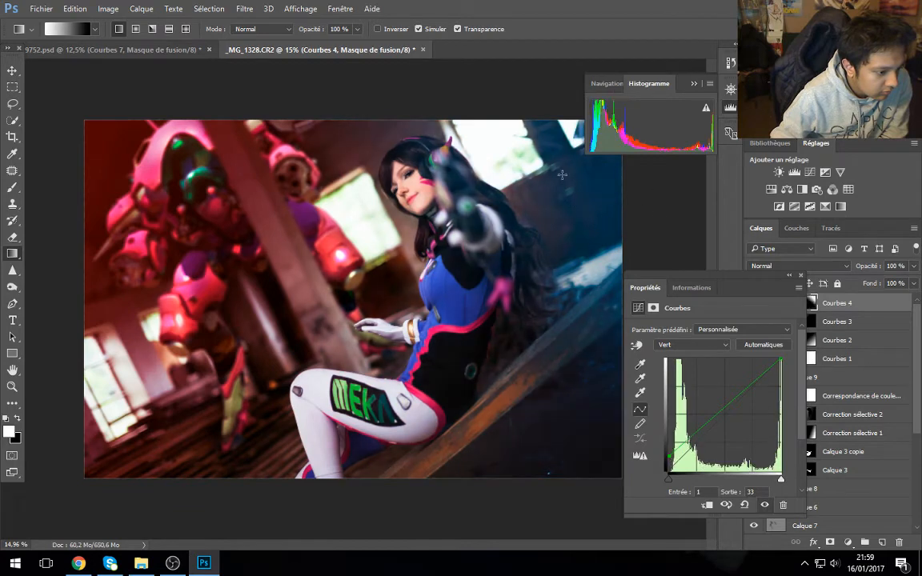
drag(663, 158, 423, 294)
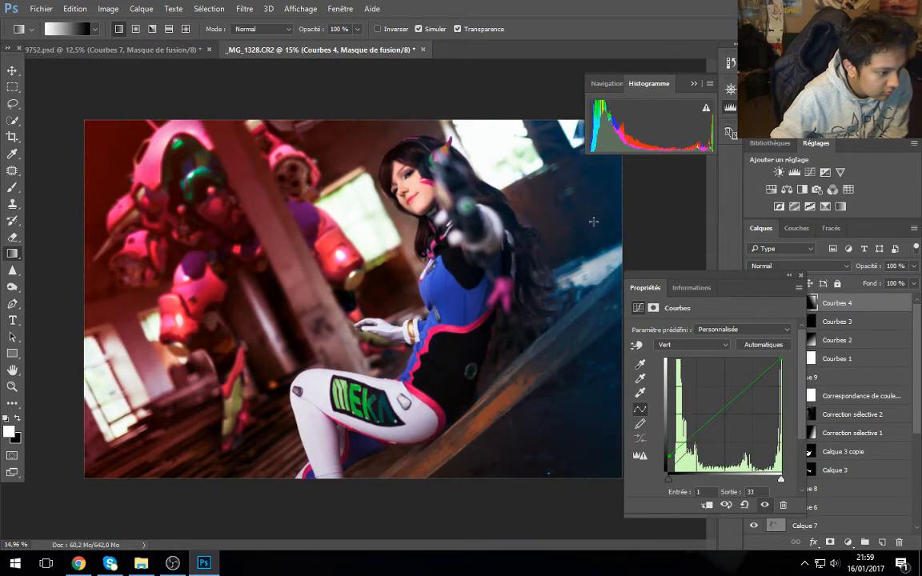
Step: Uncover the layer list and add a color lookup adjustment using the Fuji REALA 500D Kodak 2393 LUT at 7% opacity
drag(726, 287, 656, 359)
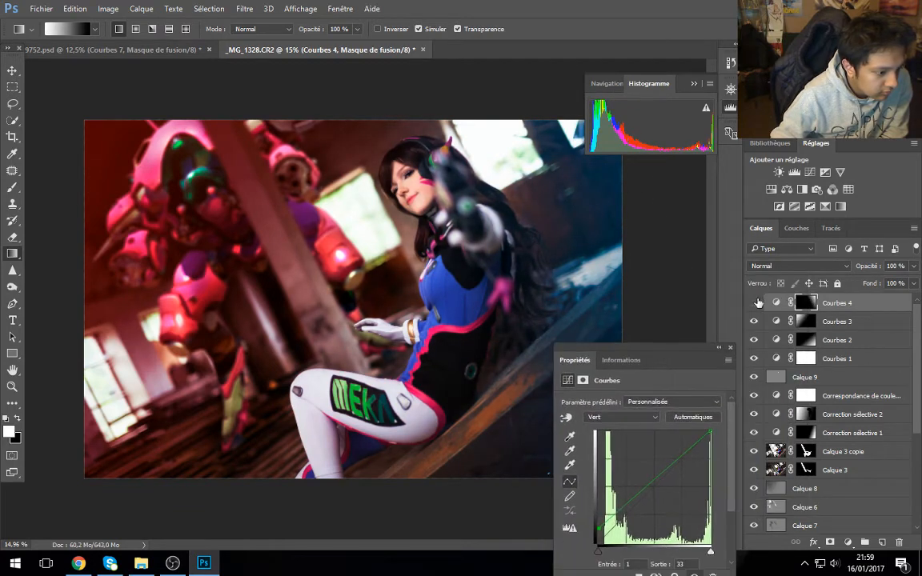
click(848, 189)
click(684, 401)
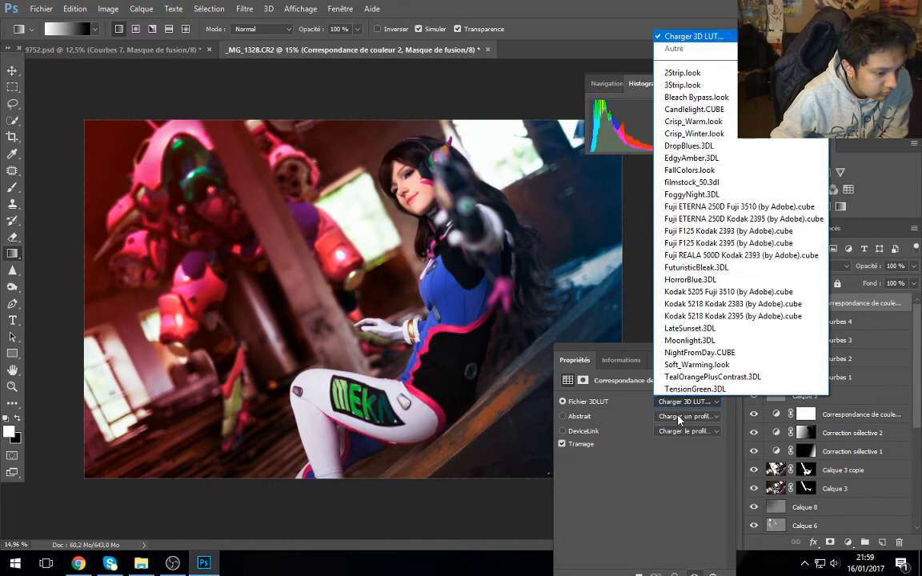
click(691, 329)
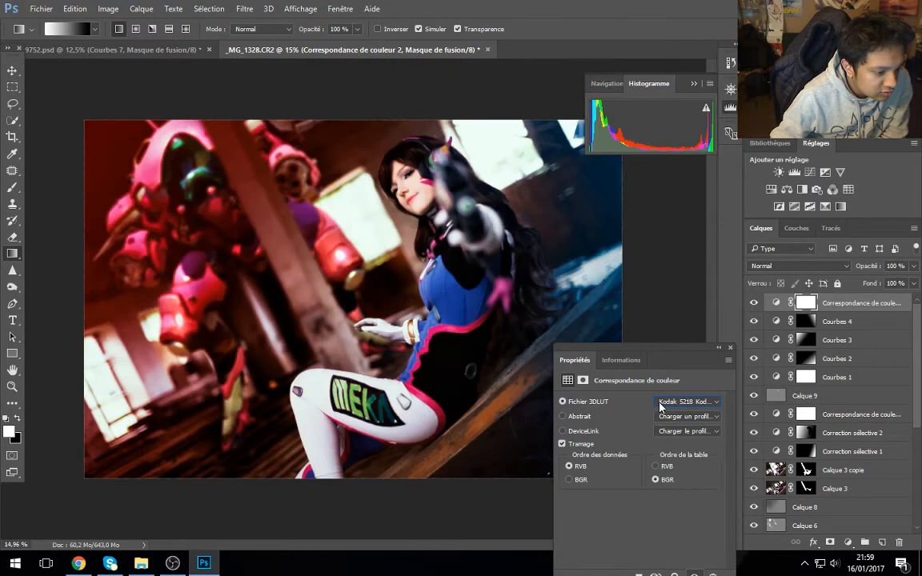
key(Up)
key(Up)
key(Up)
key(Up)
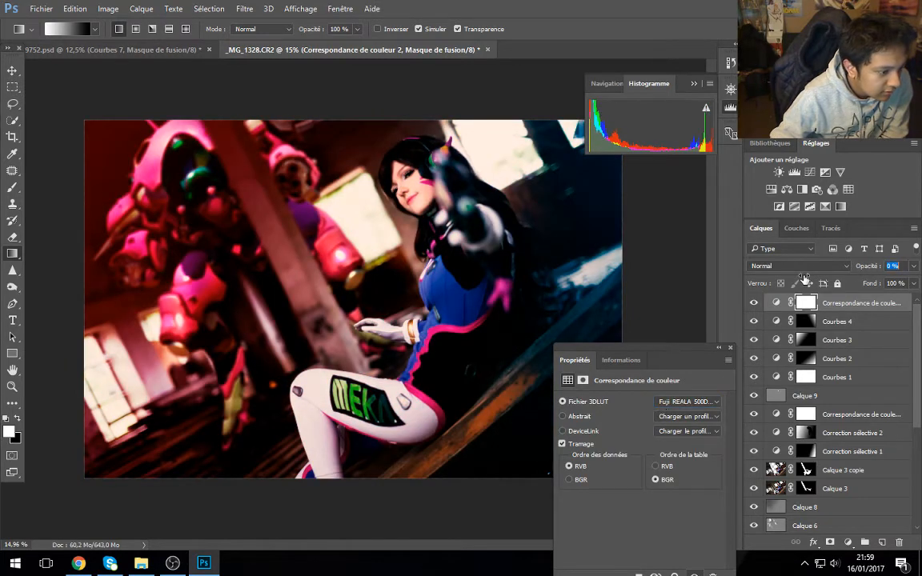
drag(804, 280, 808, 280)
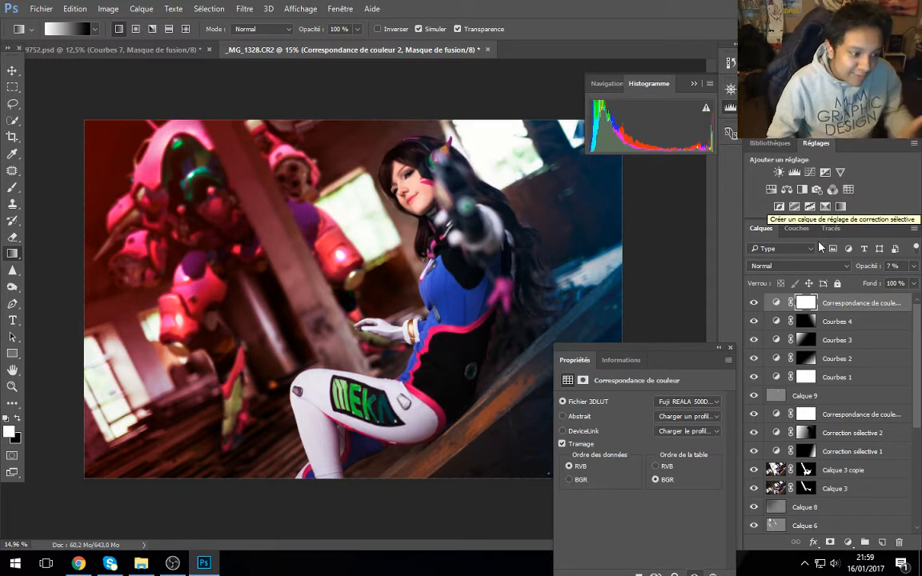
Step: Add a selective color adjustment on the Noirs with cyan +3, magenta +8, yellow +3 and black -2%
click(828, 207)
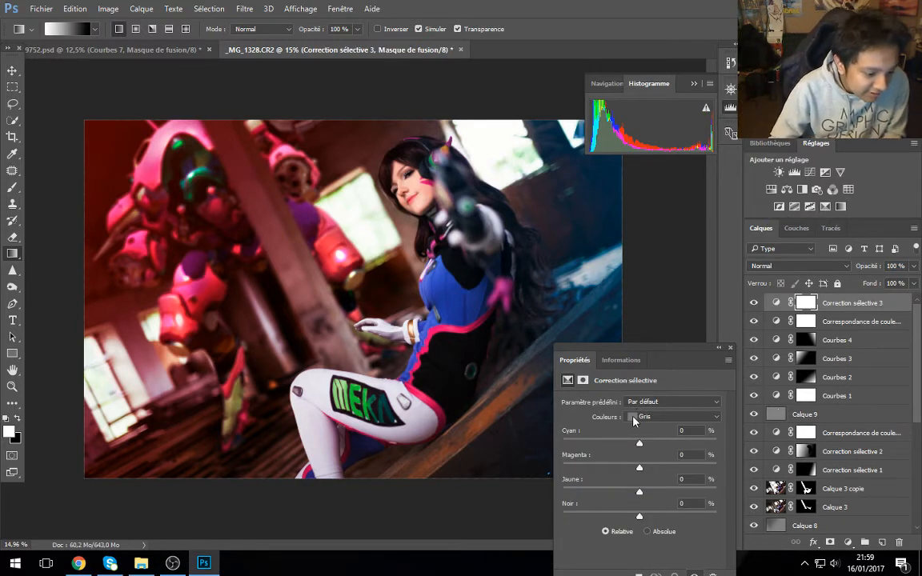
click(664, 417)
click(652, 505)
drag(640, 442, 638, 469)
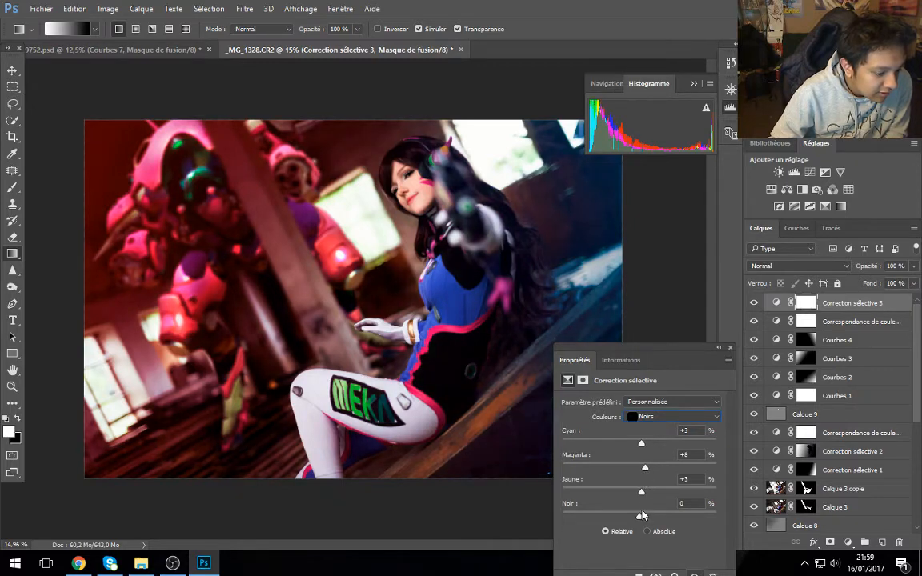
drag(642, 513, 637, 512)
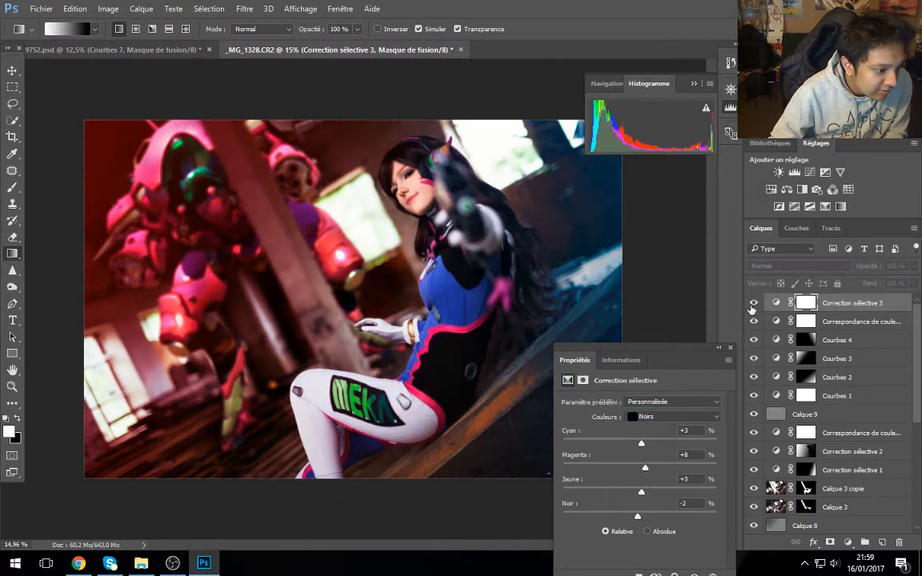
Step: Create the new layer Calque 10 in Incrustation mode, filled with its neutral 50% gray
alt+click(882, 542)
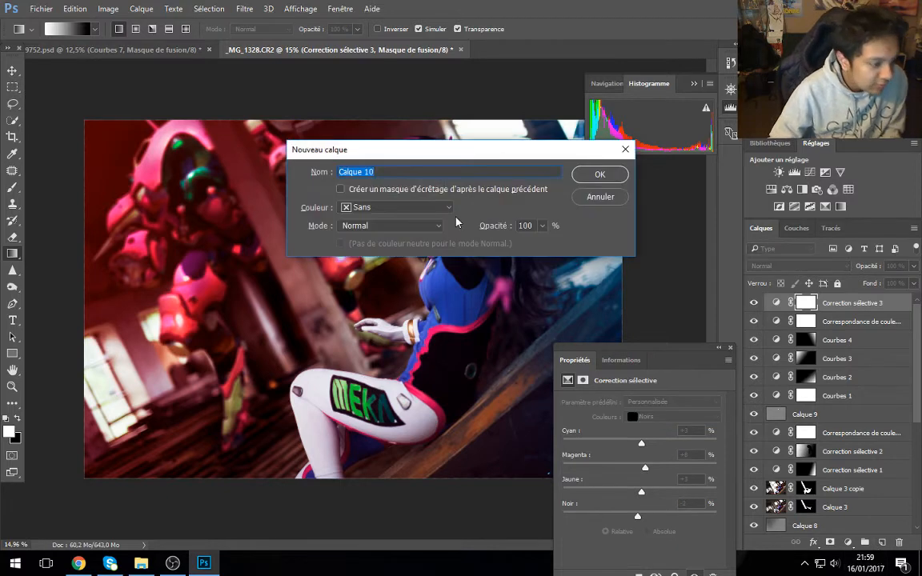
click(372, 227)
click(359, 372)
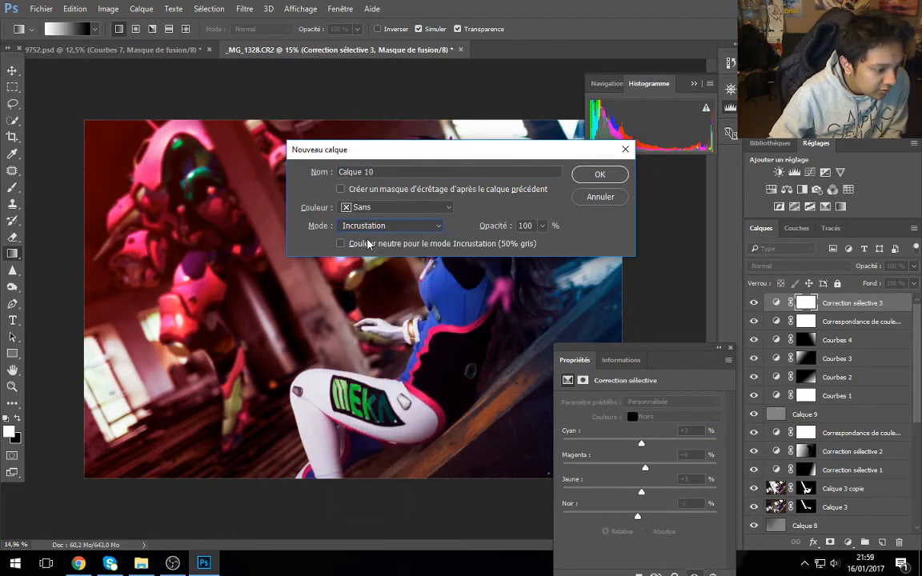
key(Return)
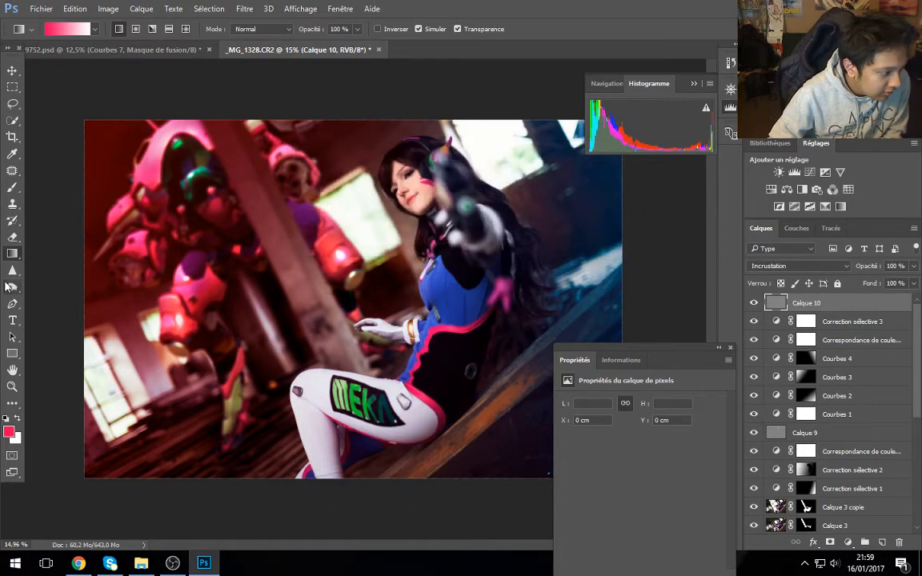
Step: Burn the mech on Calque 10 with a soft 479 px brush, range Tons clairs, and select the Eraser for touch-ups
click(8, 287)
click(54, 30)
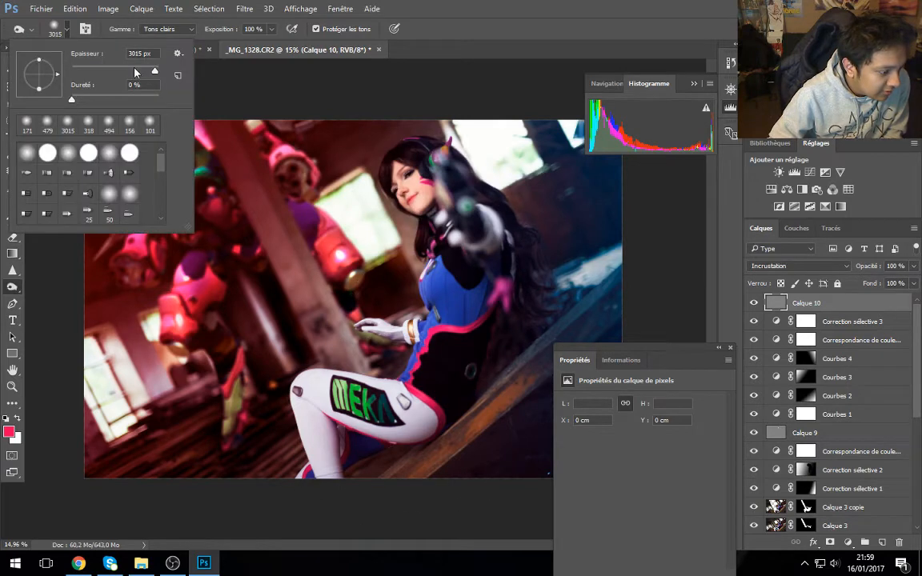
mouse_move(226, 390)
mouse_down()
mouse_move(260, 408)
mouse_move(255, 383)
mouse_move(228, 358)
mouse_move(197, 297)
mouse_move(216, 305)
mouse_move(182, 319)
mouse_move(199, 297)
mouse_up()
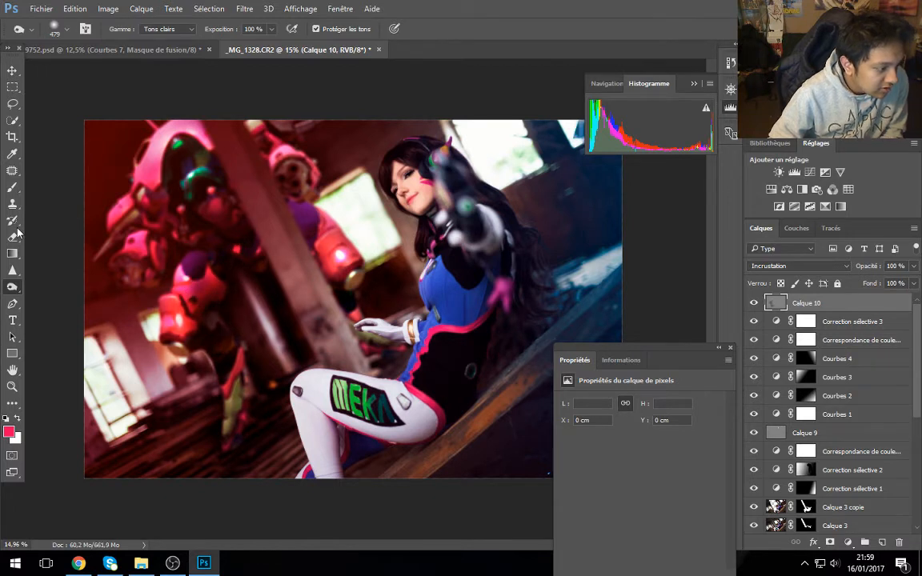
key(e)
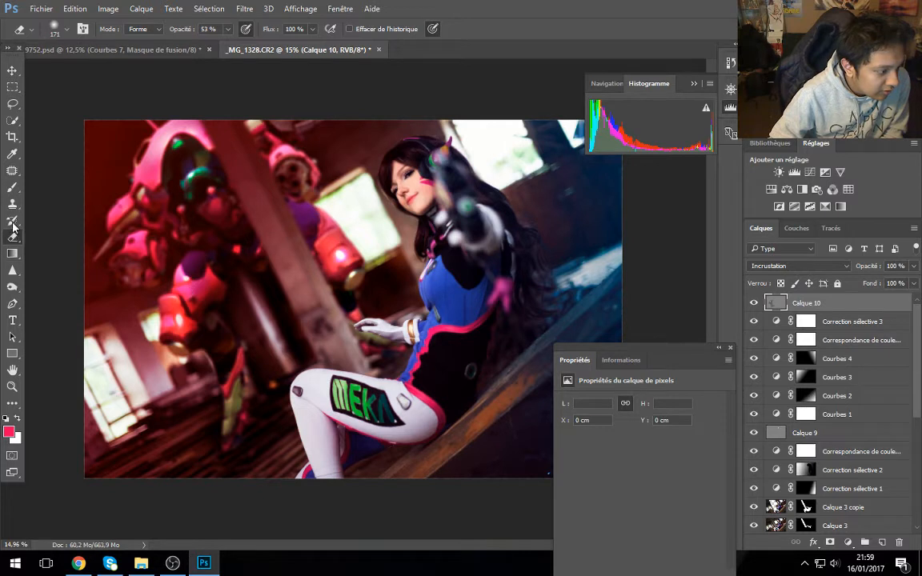
Step: Burn the shadows under the cosplayer's legs and along the wooden beam, and close the layer properties
click(12, 287)
mouse_move(338, 447)
mouse_down()
mouse_move(344, 429)
mouse_move(445, 436)
mouse_move(459, 397)
mouse_up()
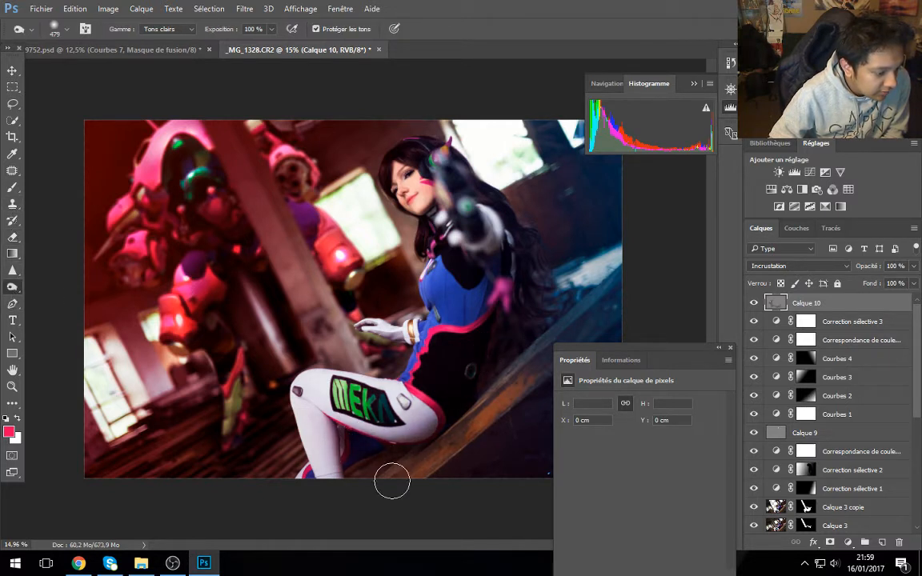
mouse_move(384, 434)
mouse_down()
mouse_move(361, 426)
mouse_move(351, 469)
mouse_up()
mouse_move(621, 357)
mouse_down()
mouse_move(709, 388)
mouse_move(623, 357)
mouse_up()
click(729, 347)
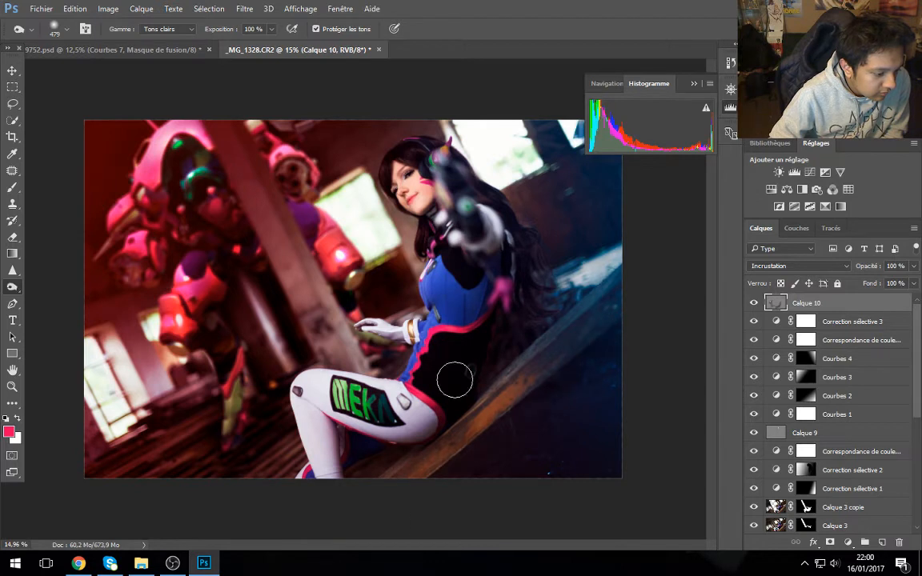
Step: Burn the beam behind the cosplayer and the shaded parts of her suit
drag(522, 363, 498, 400)
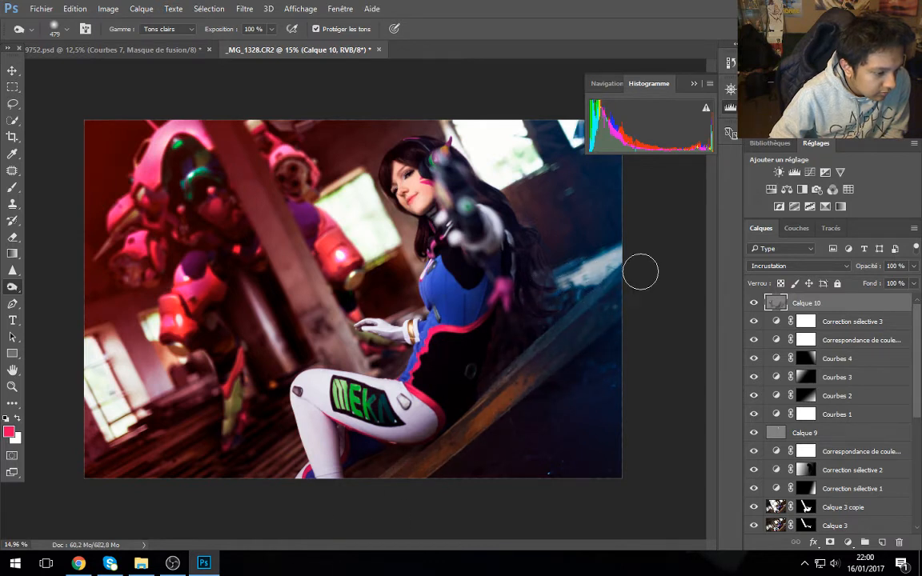
drag(442, 441, 440, 352)
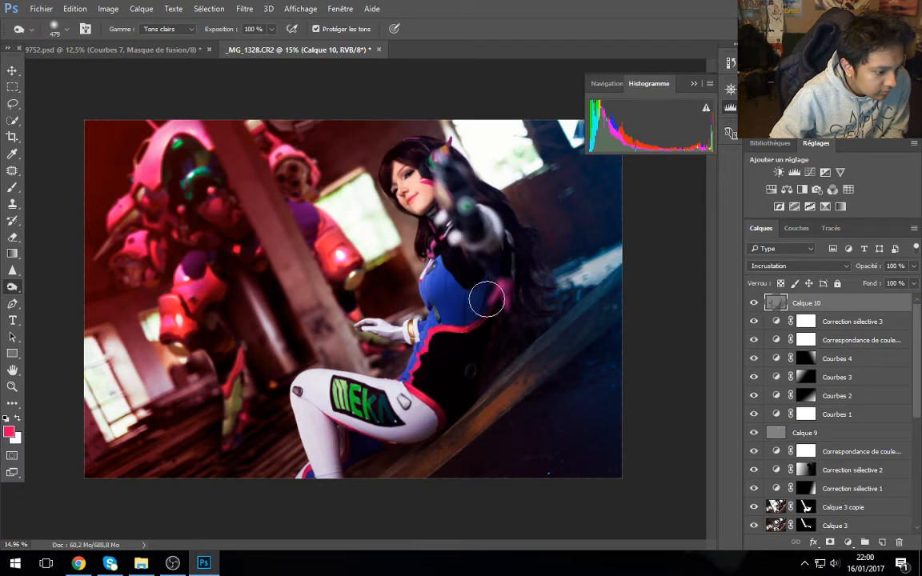
mouse_move(448, 303)
mouse_down()
mouse_move(425, 295)
mouse_move(440, 316)
mouse_up()
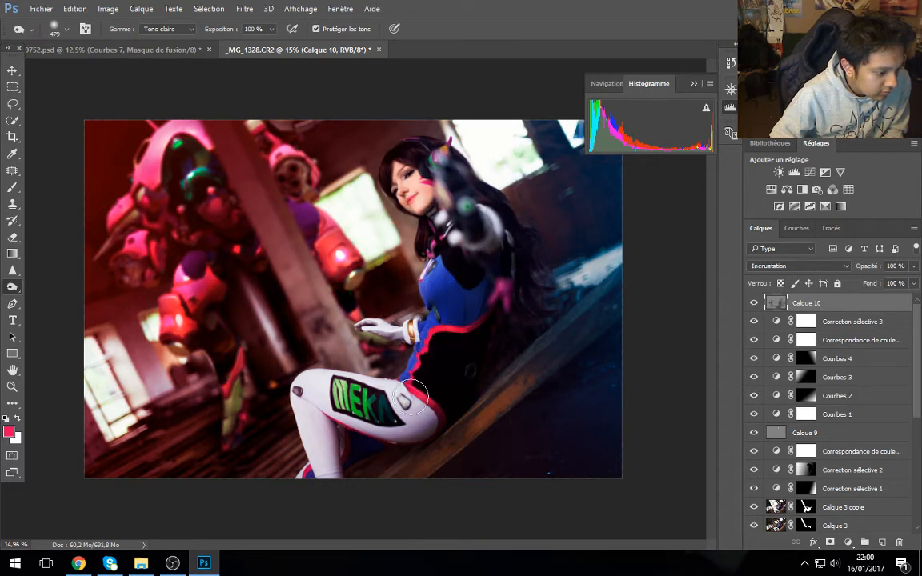
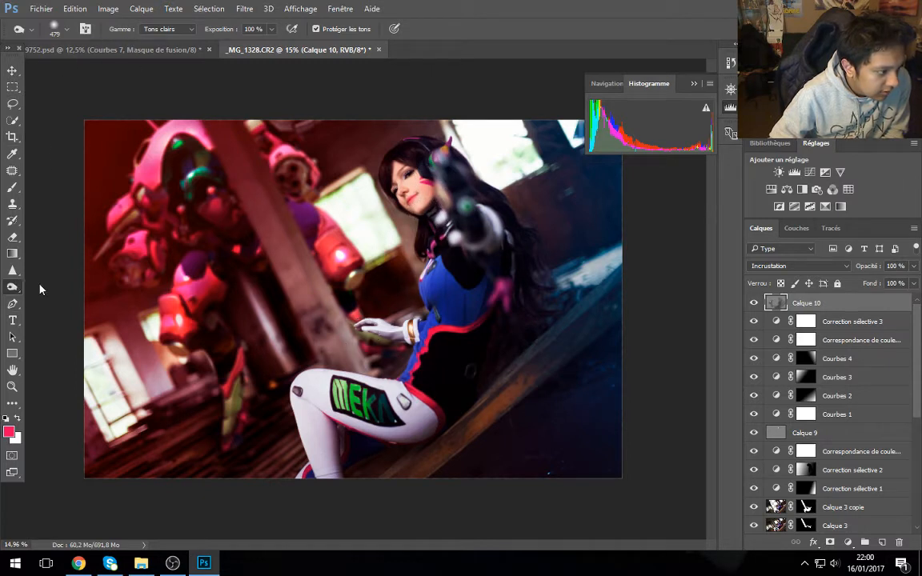
Step: Dodge the cosplayer's hair, face, arm, suit and legs on Calque 10 with the 318 px brush, range Tons clairs, exposure 22%
right_click(14, 287)
click(64, 299)
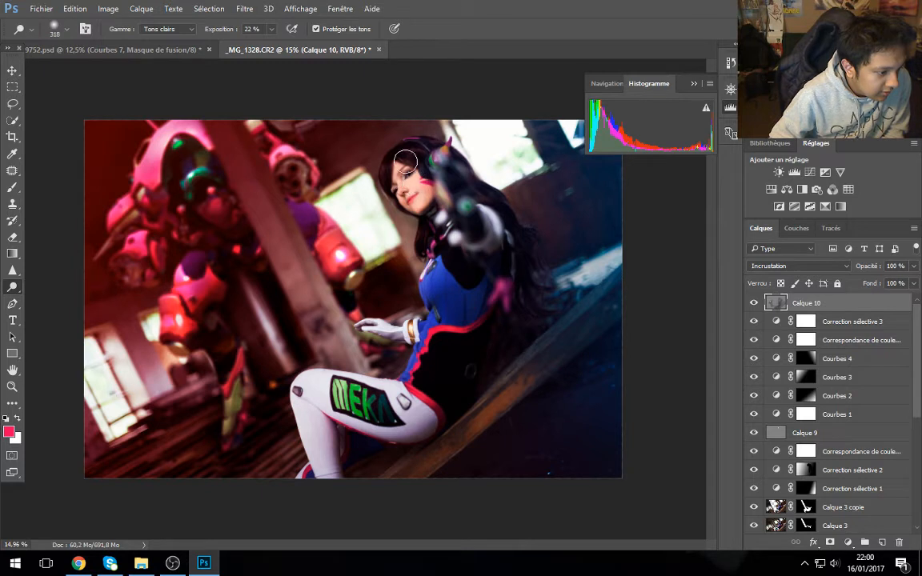
mouse_move(406, 160)
mouse_down()
mouse_move(399, 149)
mouse_move(414, 152)
mouse_move(381, 140)
mouse_move(346, 170)
mouse_move(390, 152)
mouse_move(439, 206)
mouse_up()
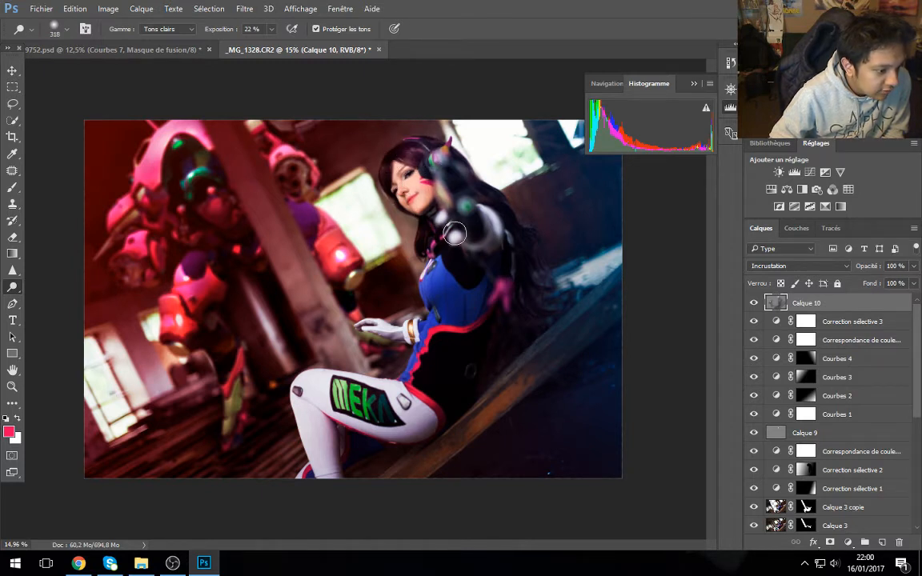
mouse_move(432, 272)
mouse_down()
mouse_move(451, 255)
mouse_move(435, 270)
mouse_up()
mouse_move(432, 339)
mouse_down()
mouse_move(382, 392)
mouse_move(422, 371)
mouse_move(399, 398)
mouse_up()
mouse_move(315, 387)
mouse_down()
mouse_move(317, 478)
mouse_move(321, 469)
mouse_up()
mouse_move(467, 259)
mouse_down()
mouse_move(504, 238)
mouse_move(483, 198)
mouse_up()
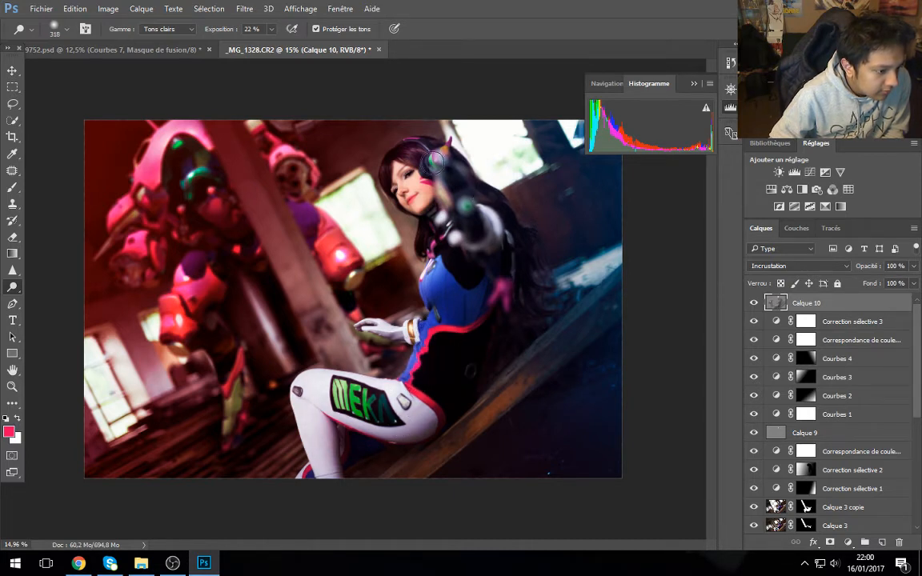
drag(441, 163, 450, 211)
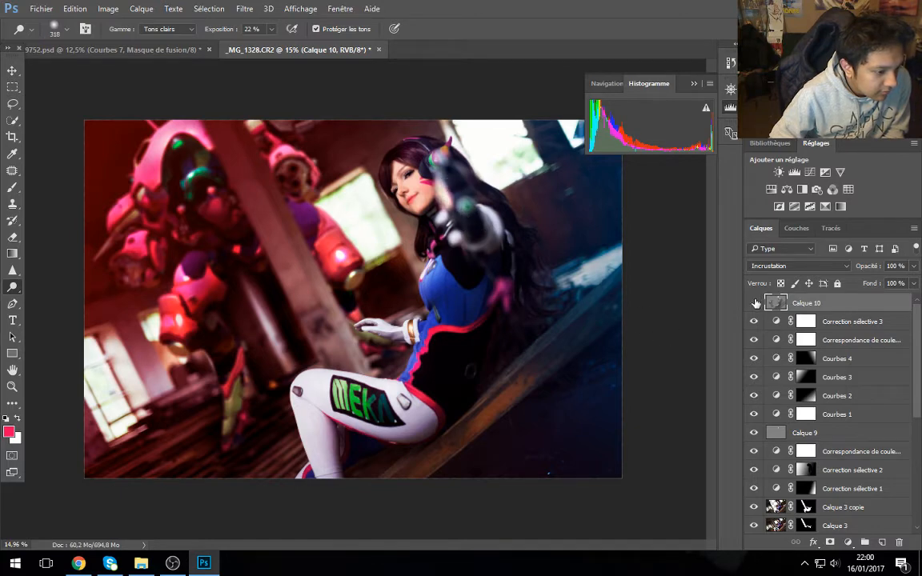
Step: Compare the image with and without Calque 10, and dodge the top of the mech's armor
click(754, 302)
click(754, 302)
click(754, 303)
click(754, 302)
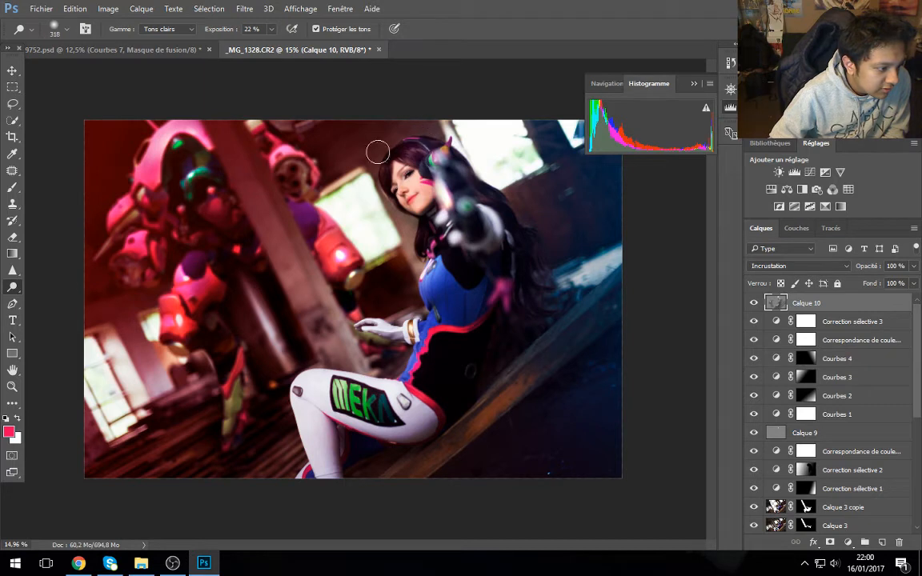
mouse_move(172, 141)
mouse_down()
mouse_move(184, 163)
mouse_move(197, 145)
mouse_move(213, 169)
mouse_up()
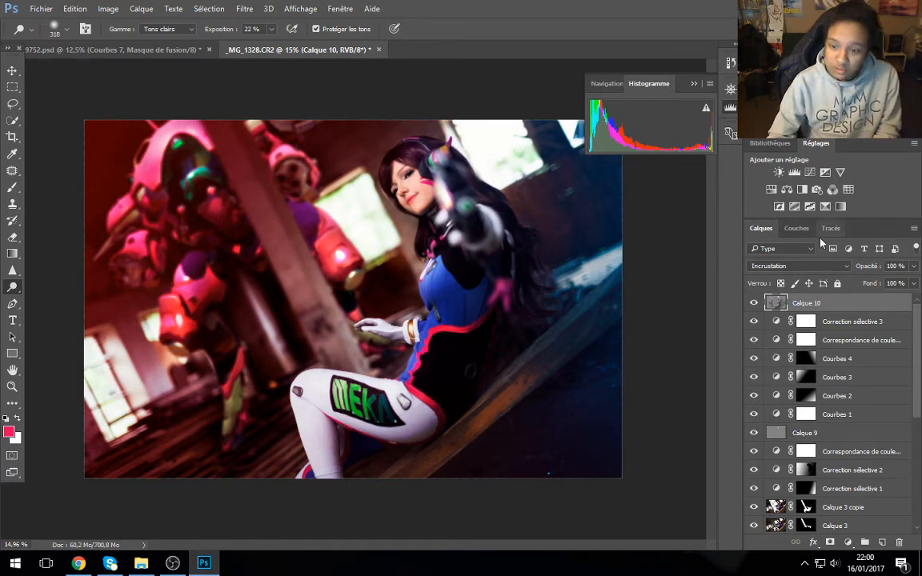
Step: Add a color lookup layer above Calque 10 with the 3DLUT file filmstock_50.3dl and reduce its opacity to 24%
click(849, 191)
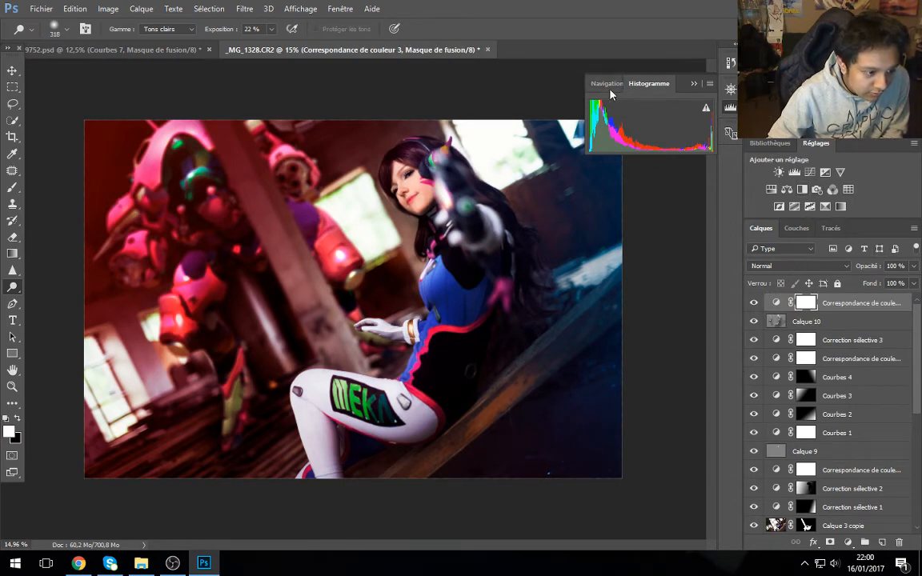
drag(591, 253, 482, 169)
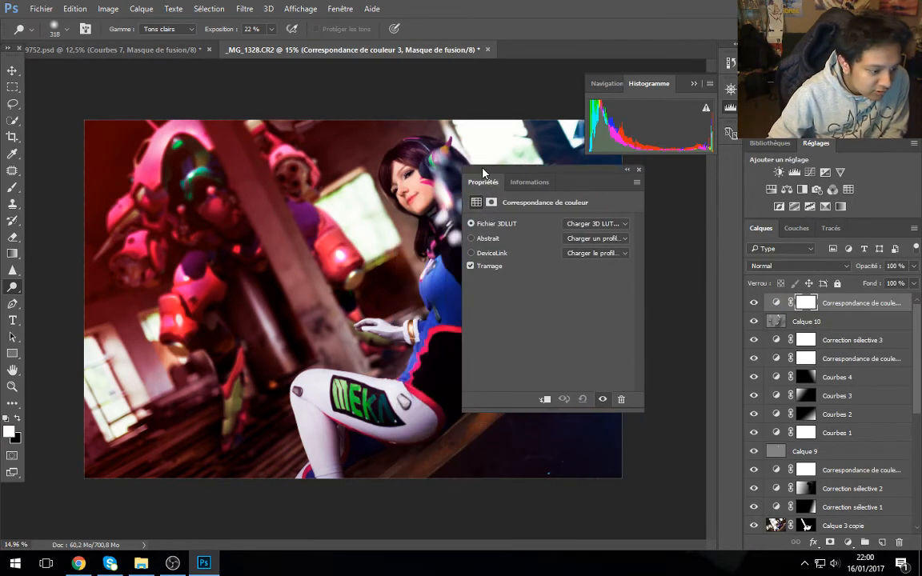
click(585, 238)
click(592, 223)
click(599, 244)
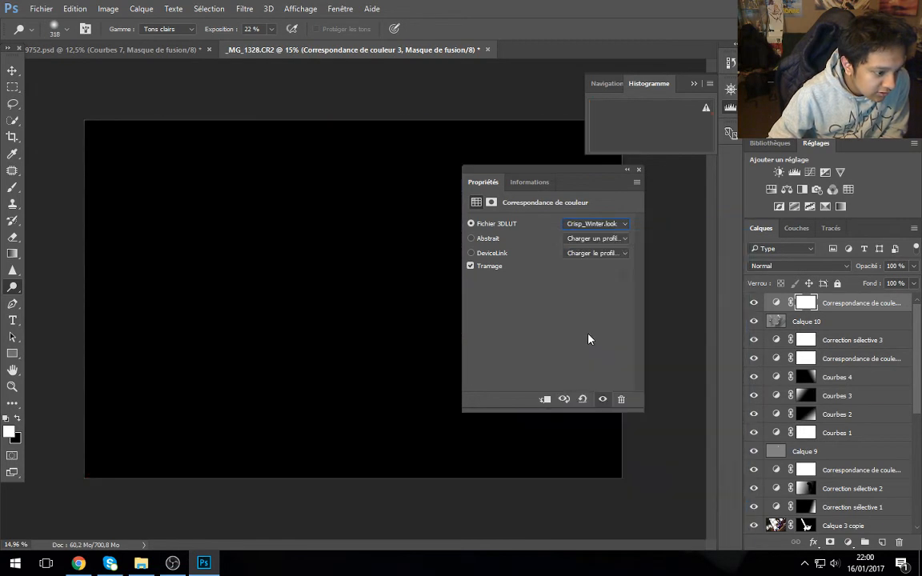
key(Down)
key(Down)
key(Down)
key(Down)
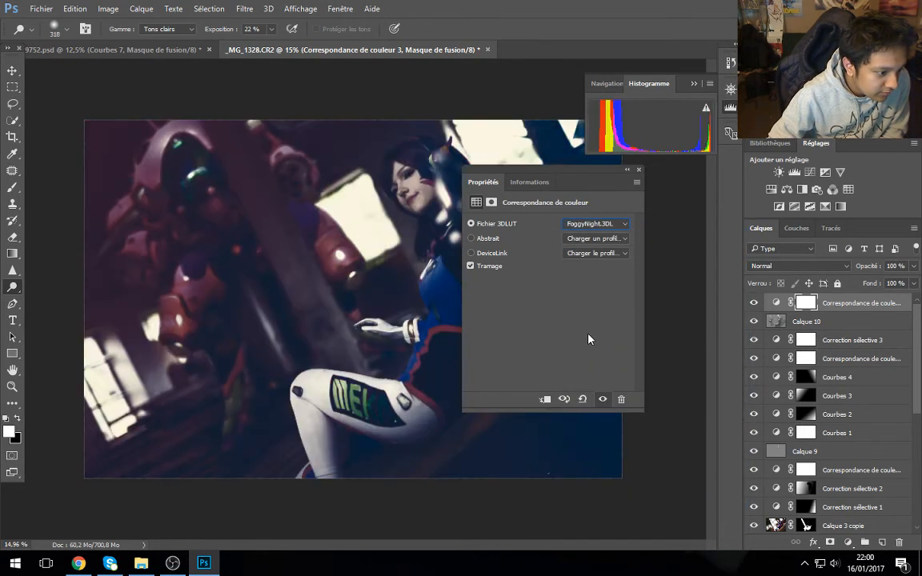
key(Up)
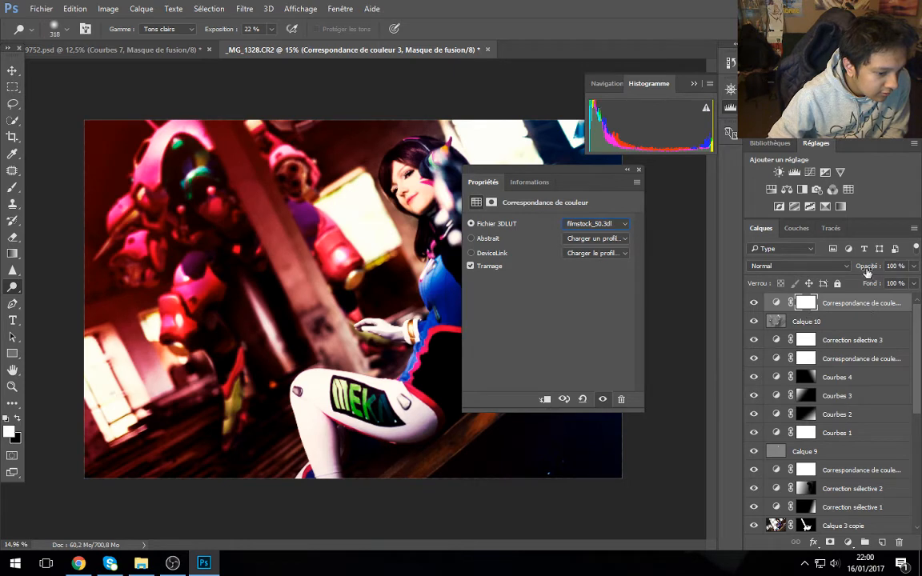
drag(867, 272, 794, 266)
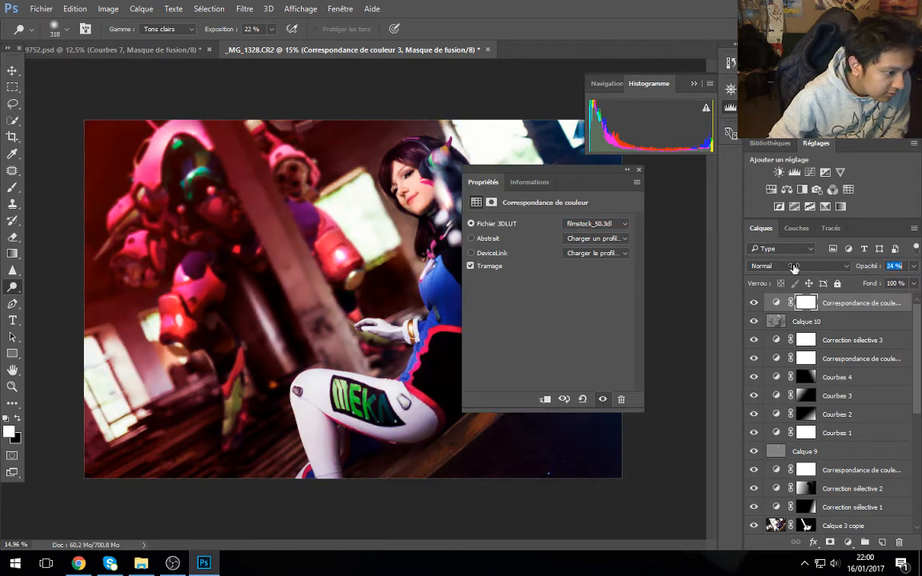
Step: Add a Curves layer, lower the red channel's midpoint to input 128, output 120, and reduce the layer's opacity slightly
click(809, 173)
click(532, 240)
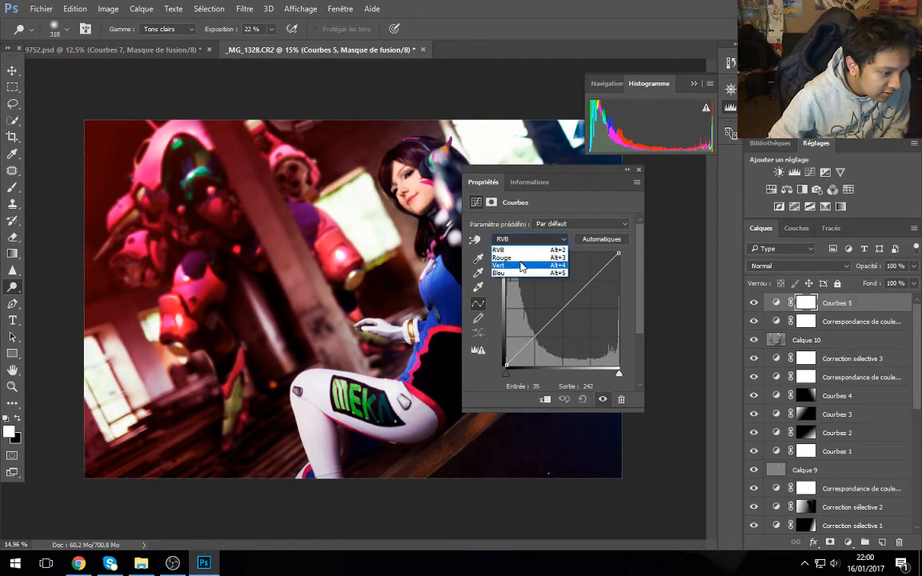
click(552, 251)
drag(565, 307, 566, 316)
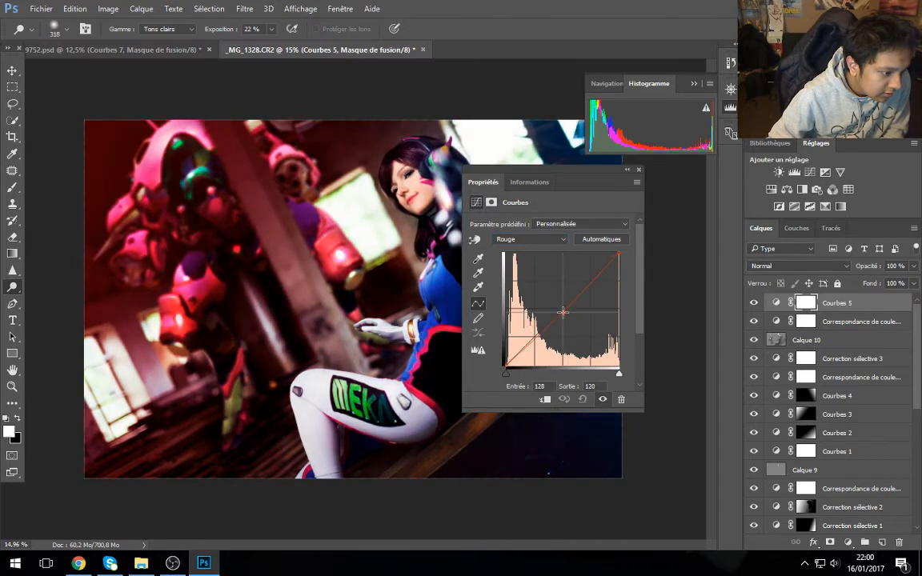
click(589, 286)
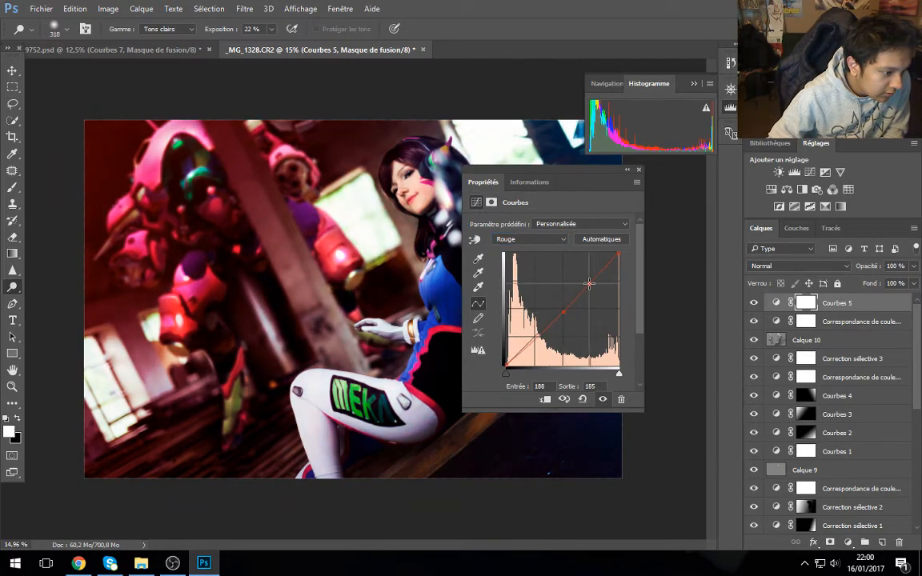
drag(866, 266, 844, 267)
Step: Add another Curves layer, lift the shadows in its green channel, and set the red shadow point to input 23, output 121
click(810, 172)
click(529, 240)
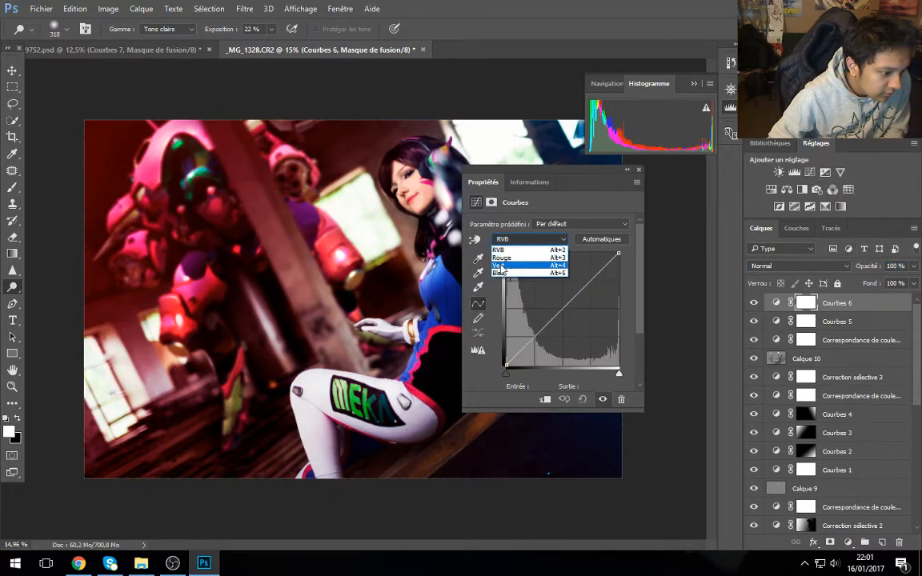
click(499, 265)
drag(506, 364, 516, 310)
click(520, 242)
click(514, 259)
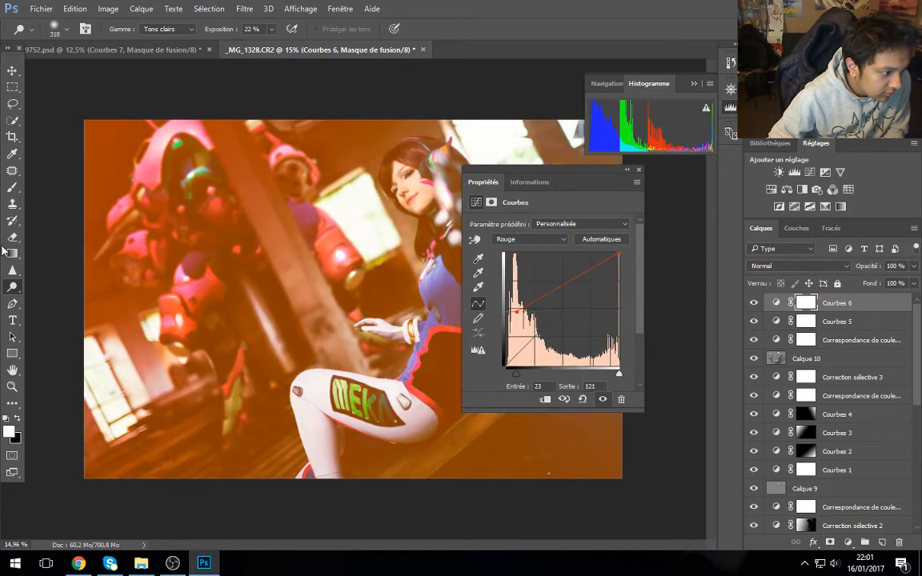
Step: Try white-to-black gradients on the Courbes 6 mask to limit the orange glow to the mech's side
key(g)
drag(108, 201, 186, 216)
drag(74, 256, 194, 209)
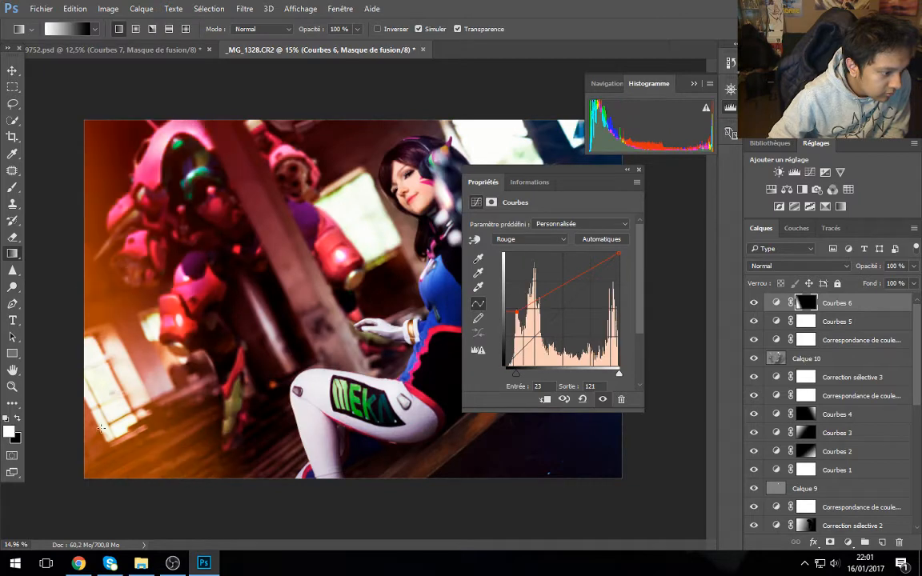
drag(244, 194, 244, 195)
drag(144, 97, 397, 317)
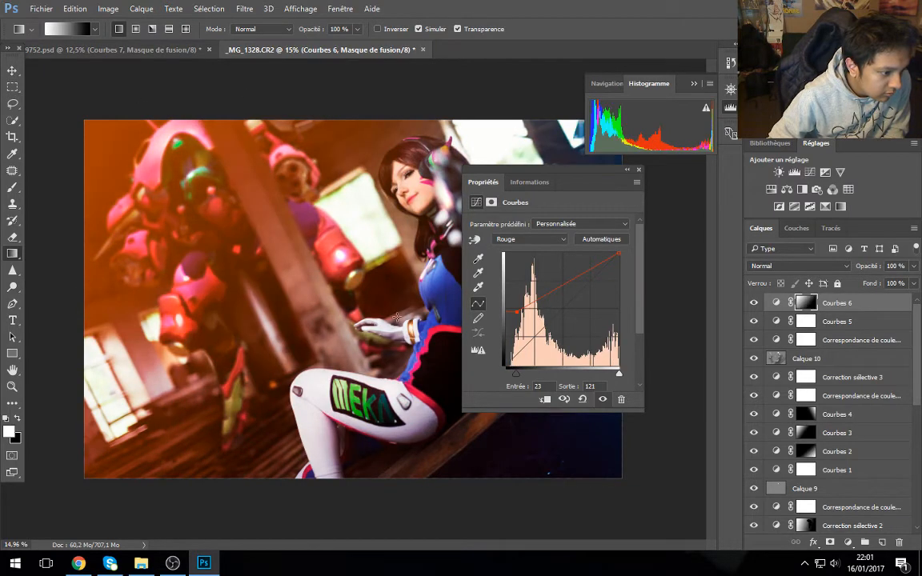
drag(316, 209, 358, 197)
Step: Set the green channel's shadow point on Courbes 6 to input 12, output 60, with the properties moved clear of the photo
drag(566, 174, 789, 337)
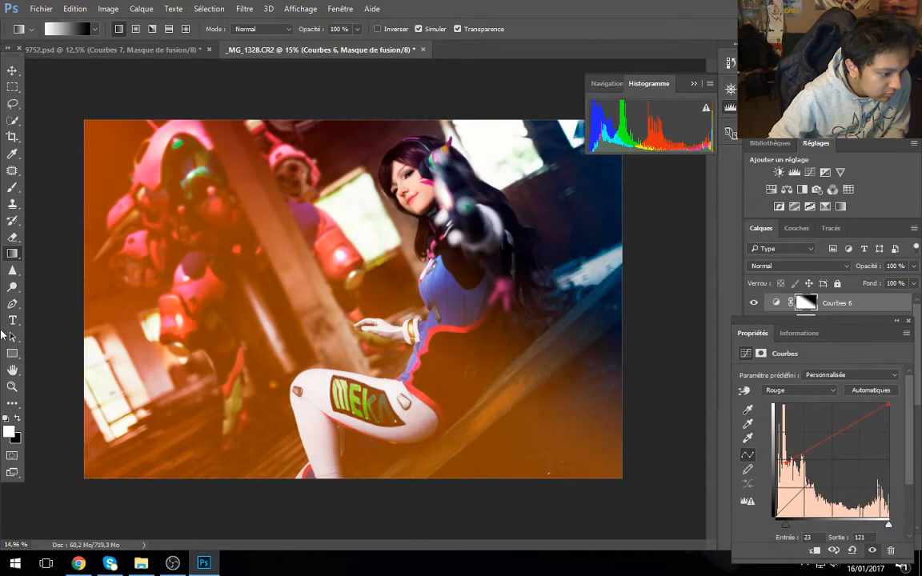
drag(785, 462, 781, 490)
click(779, 391)
click(773, 417)
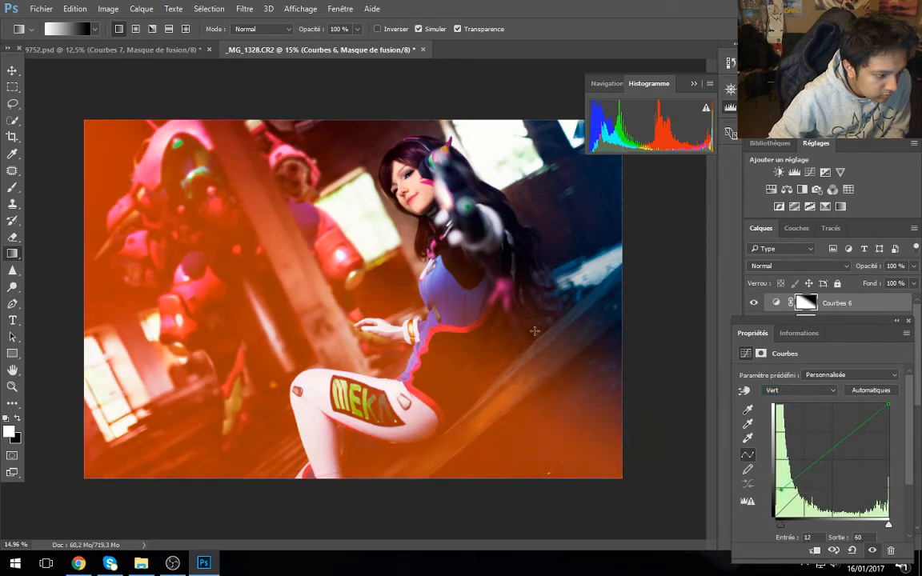
Step: Try different directions for the Courbes 6 mask gradient over the mech and the upper part of the photo
drag(122, 142, 122, 143)
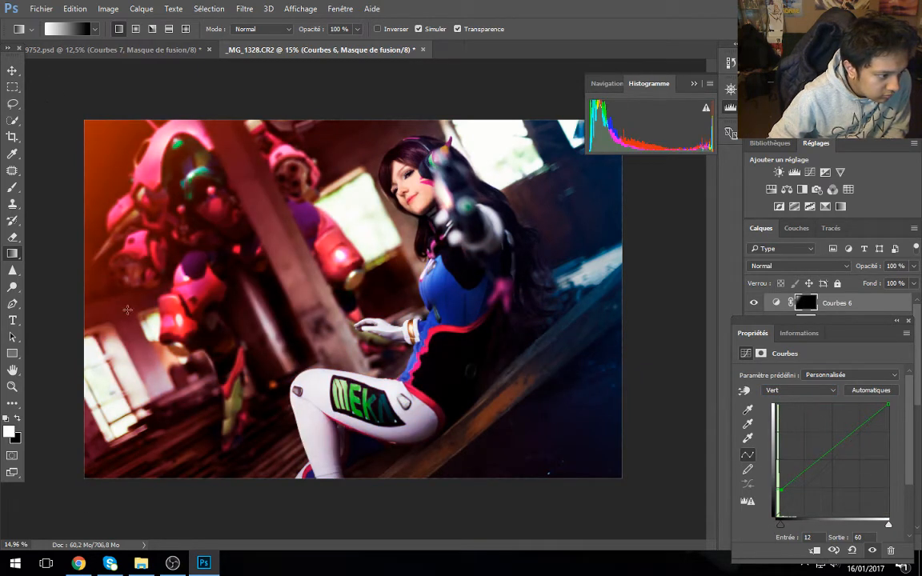
drag(107, 291, 269, 182)
drag(378, 81, 289, 214)
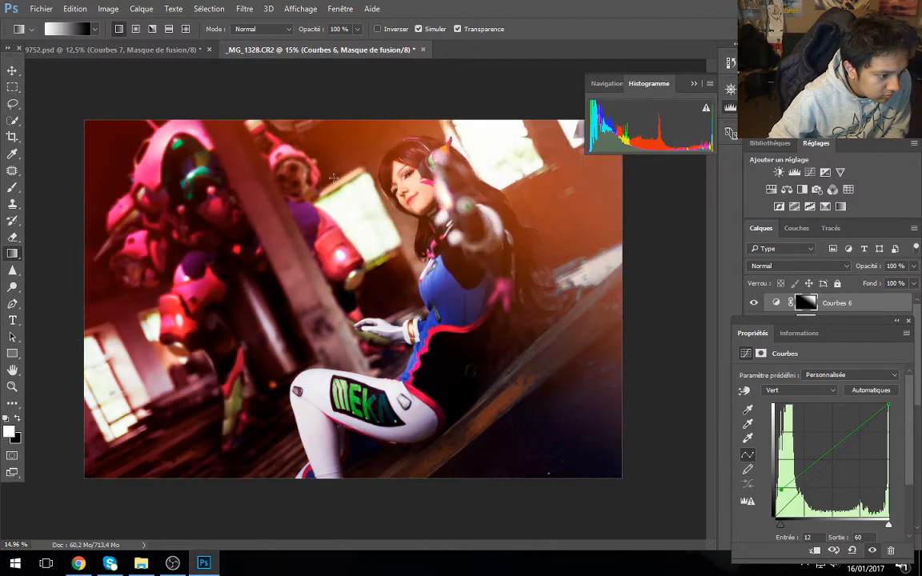
drag(275, 128, 280, 216)
drag(163, 268, 252, 289)
drag(445, 138, 277, 303)
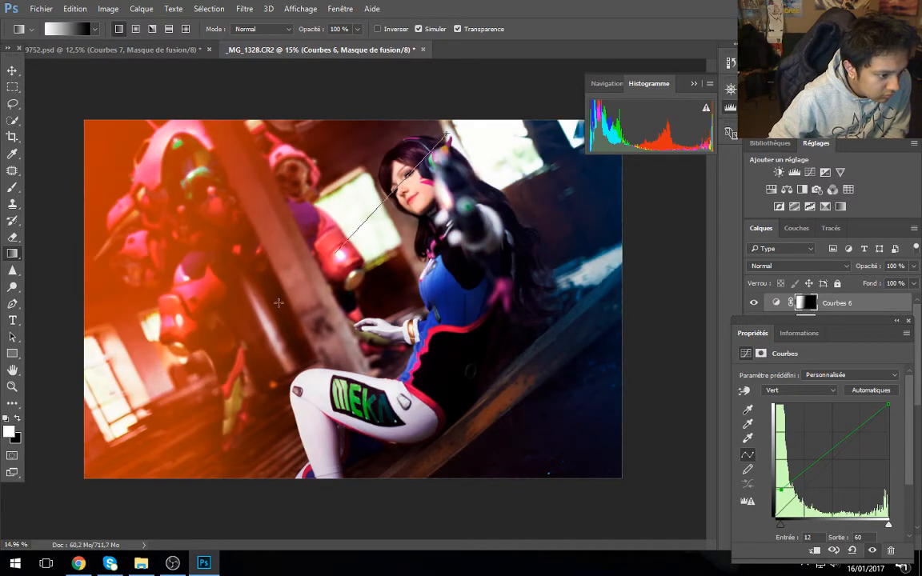
Step: Confine the Courbes 6 glow to the photo's upper right corner with a white-to-black mask gradient, and set the layer's opacity to 100%
drag(540, 84, 438, 255)
drag(521, 132, 497, 173)
mouse_move(534, 86)
mouse_down()
mouse_move(478, 200)
mouse_move(480, 232)
mouse_up()
drag(504, 97, 485, 177)
drag(534, 86, 513, 145)
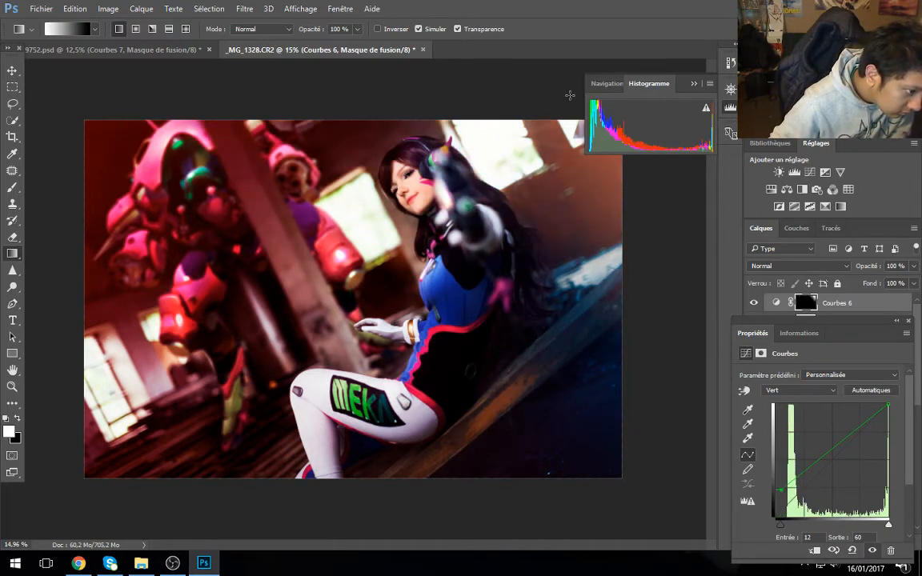
drag(513, 86, 488, 183)
drag(545, 92, 489, 232)
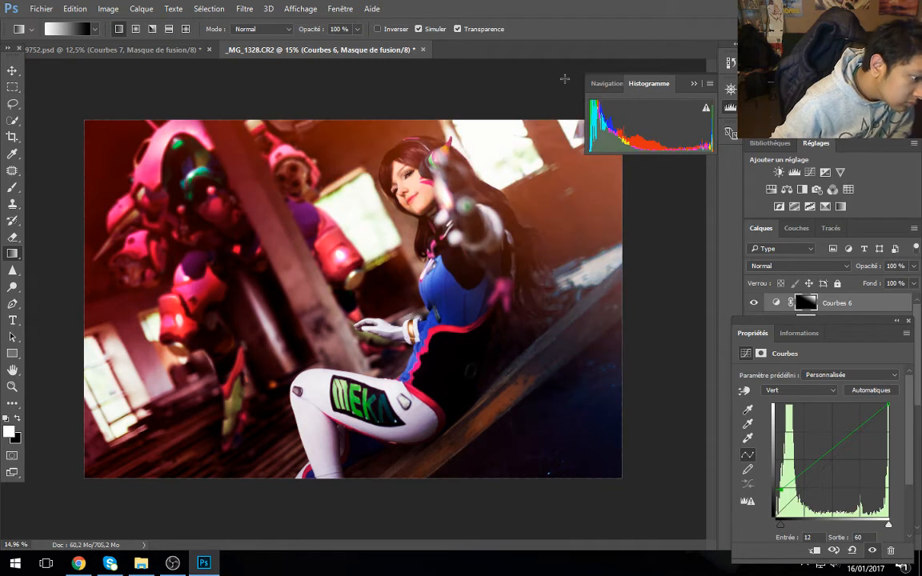
drag(559, 75, 474, 232)
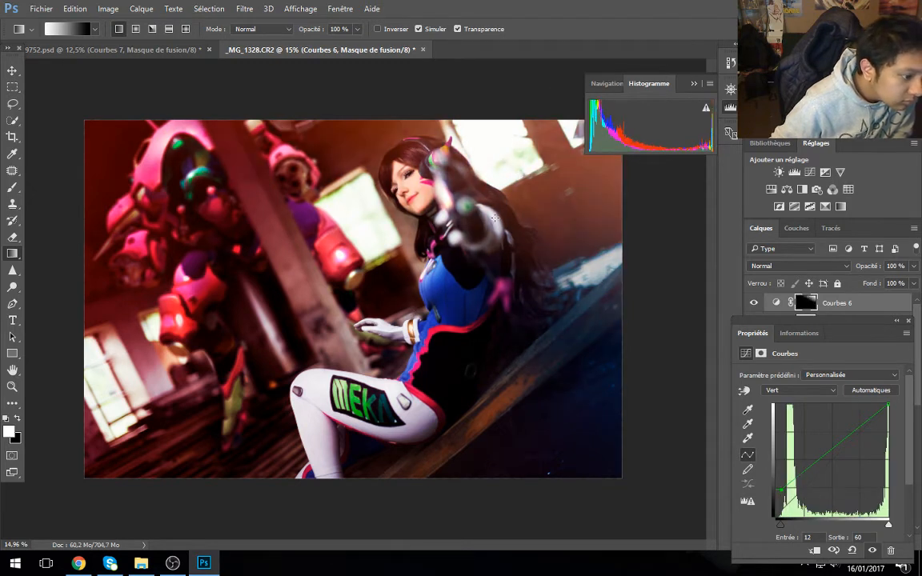
drag(554, 90, 524, 161)
drag(565, 103, 509, 189)
drag(577, 78, 466, 212)
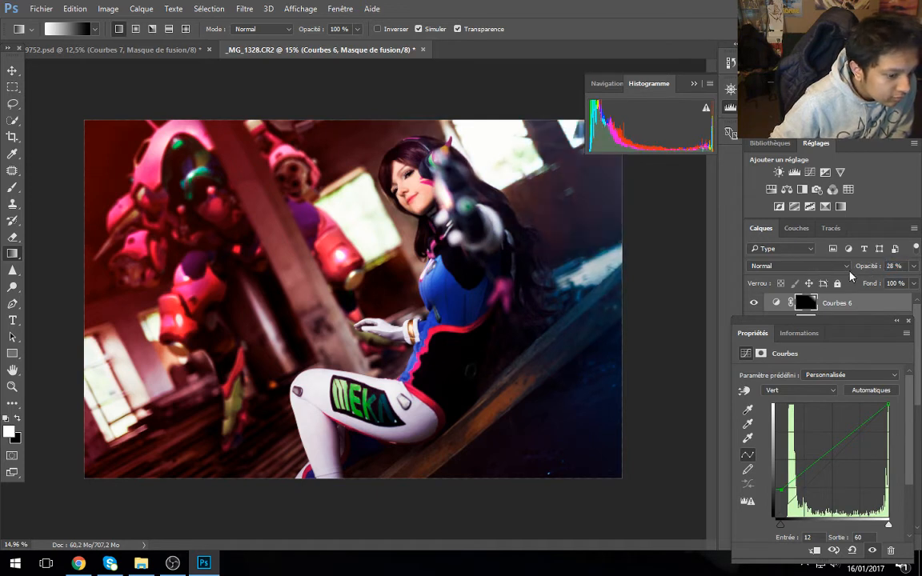
click(914, 266)
drag(916, 268, 918, 269)
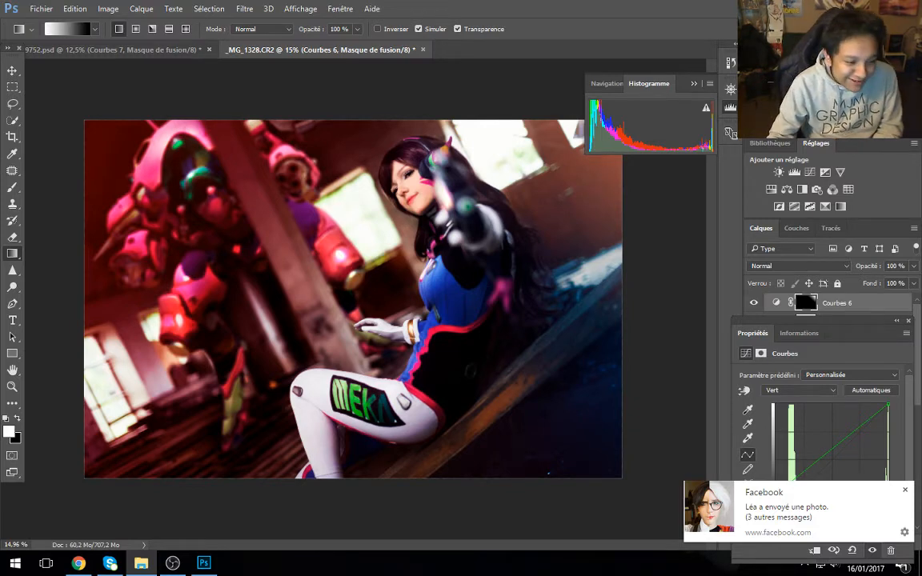
Step: Place the sparks image maxresdefault.jpg in the photo, scale it to about 71%, and set its blending mode to Superposition
drag(2, 528, 378, 456)
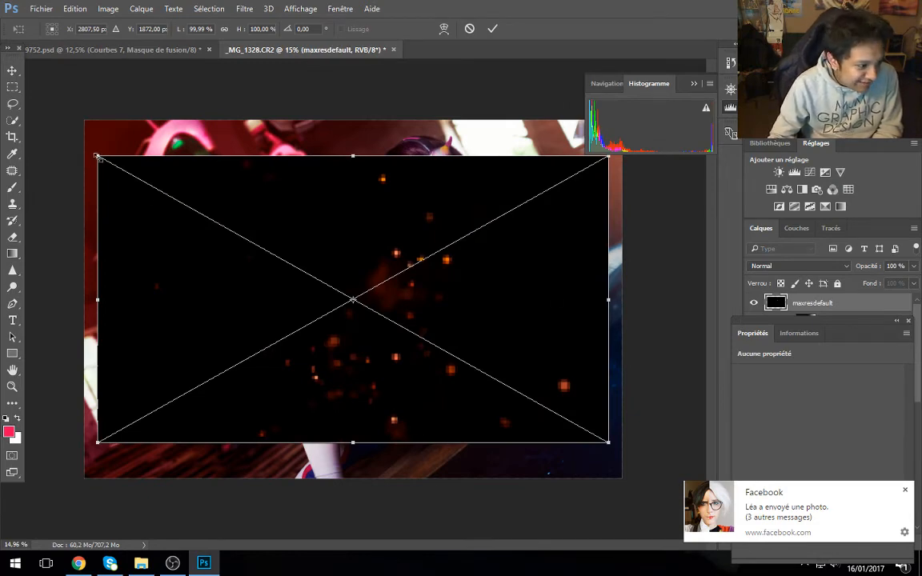
drag(97, 157, 246, 239)
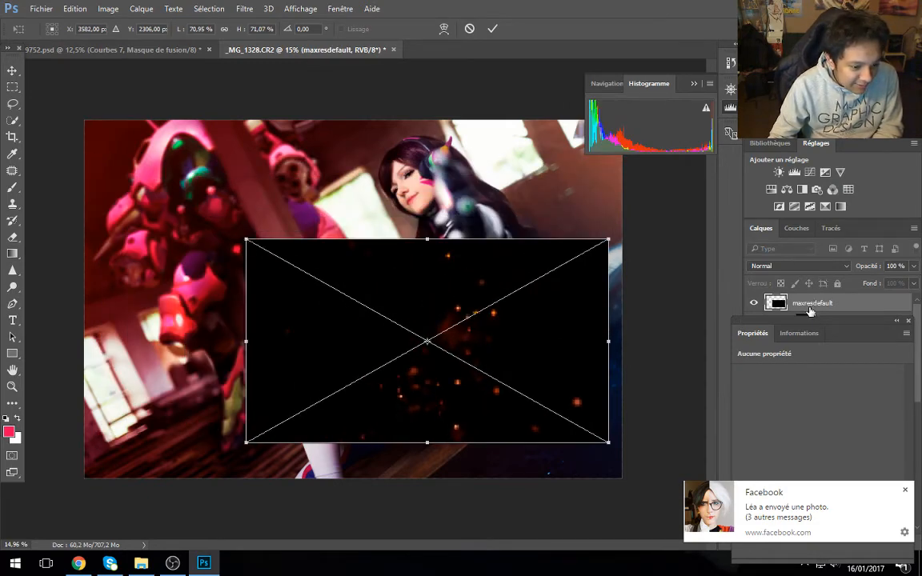
key(Return)
key(g)
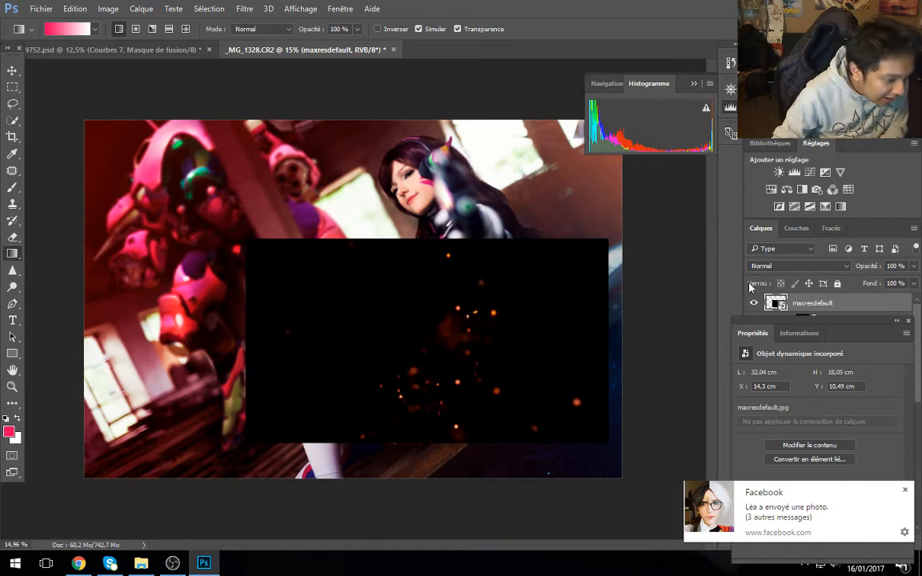
click(773, 266)
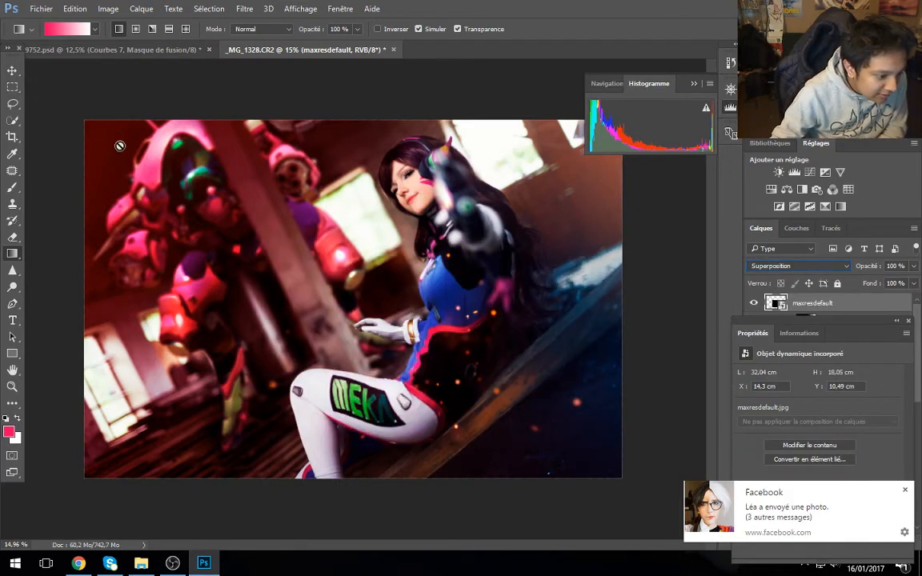
Step: Move the sparks up and to the right, over the dark area behind the cosplayer, undoing the stray shift
click(13, 71)
drag(407, 378, 499, 225)
mouse_move(546, 414)
mouse_down()
mouse_move(520, 389)
mouse_move(585, 431)
mouse_move(587, 378)
mouse_move(512, 394)
mouse_move(535, 432)
mouse_move(538, 408)
mouse_up()
key(ctrl+z)
drag(509, 293, 537, 315)
Step: Undo the accidental move of Calque 10 and close the layer properties
click(293, 299)
drag(293, 302, 388, 314)
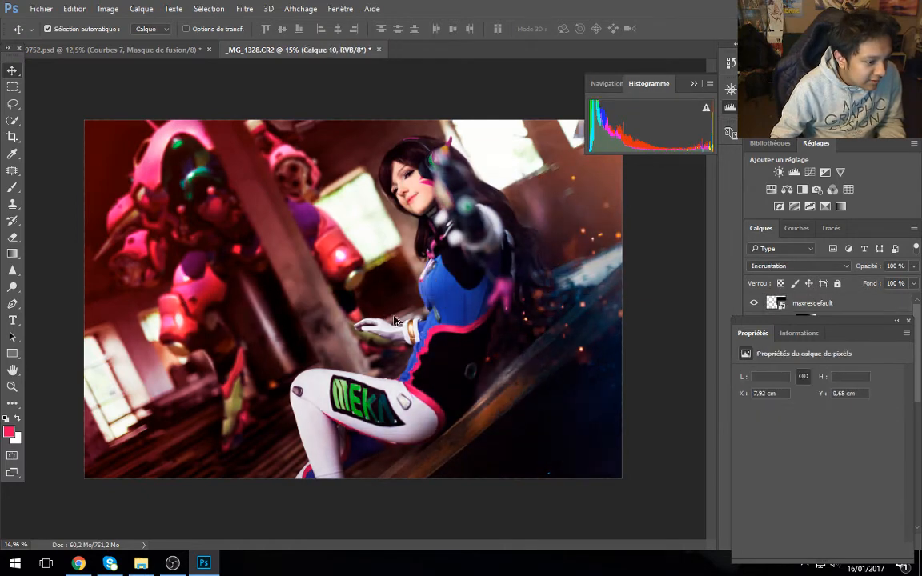
key(ctrl+z)
click(909, 321)
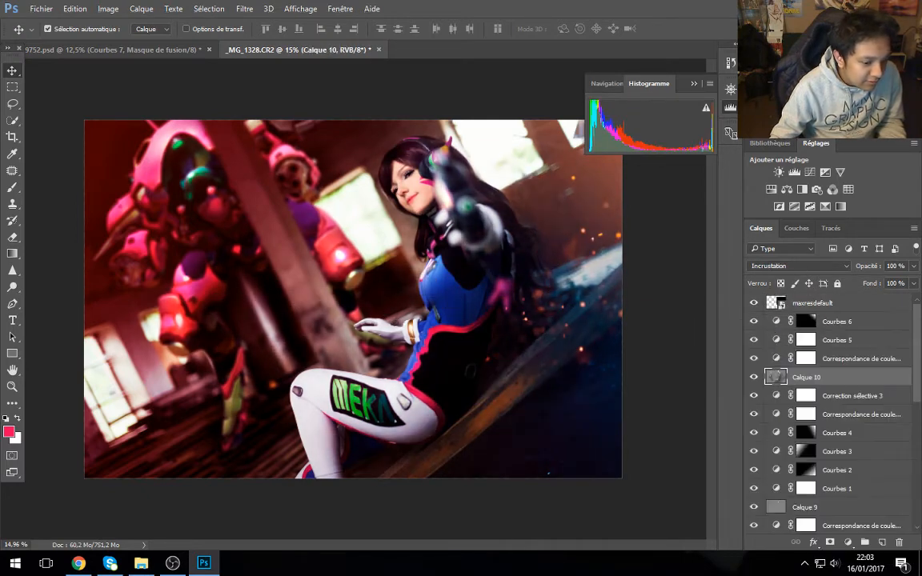
right_click(829, 376)
click(528, 136)
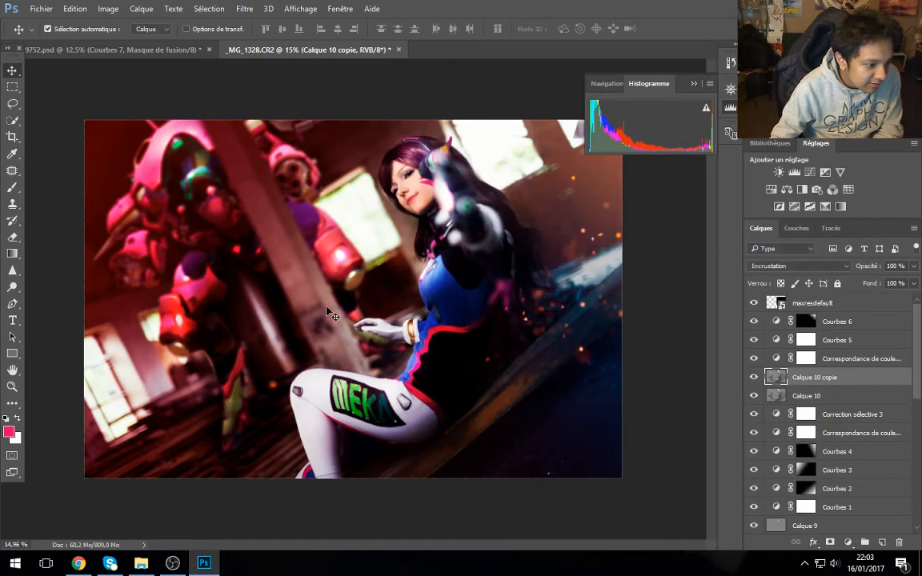
drag(528, 331, 445, 360)
click(818, 379)
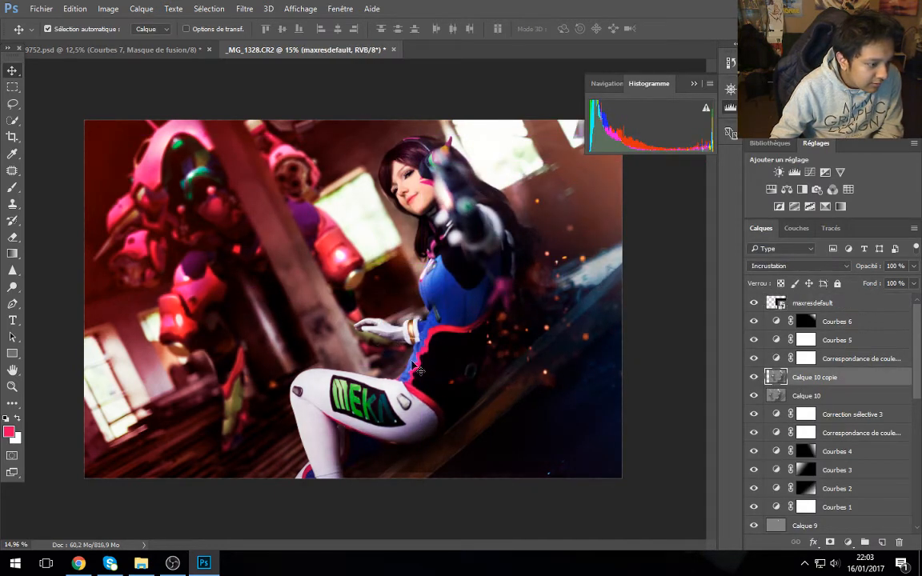
drag(287, 362, 236, 358)
key(Delete)
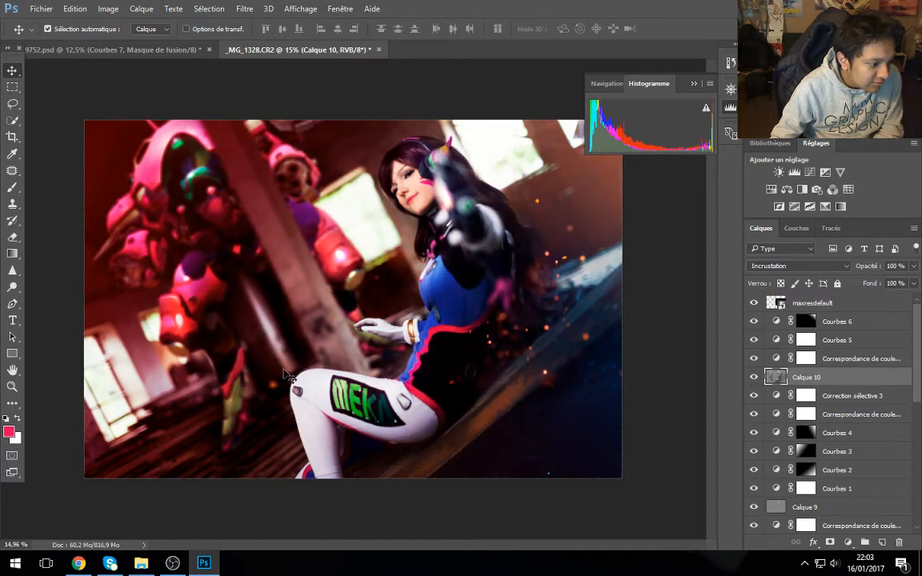
Step: Duplicate the Calque 10 shading layer, set the copy's opacity to 10%, and compare the photo with and without it
key(ctrl+j)
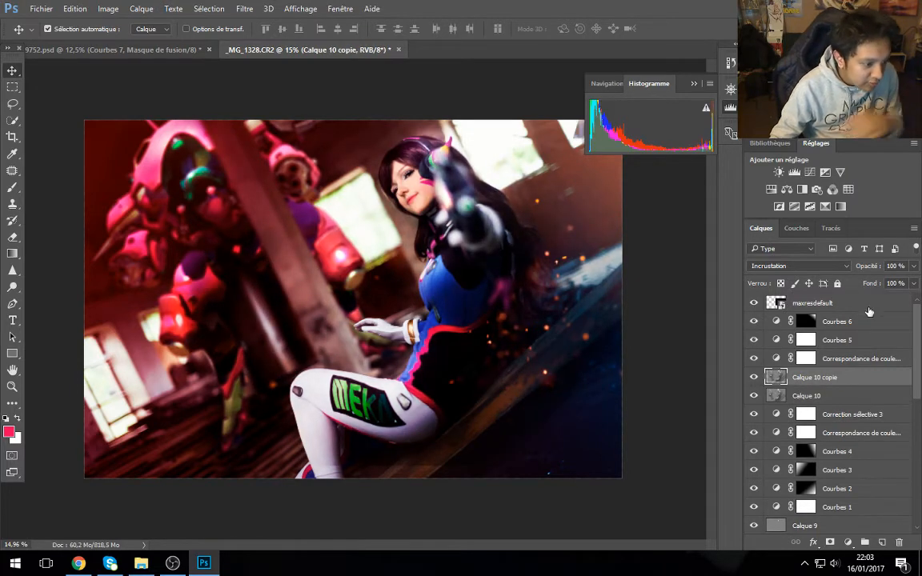
drag(429, 325, 295, 349)
key(ctrl+z)
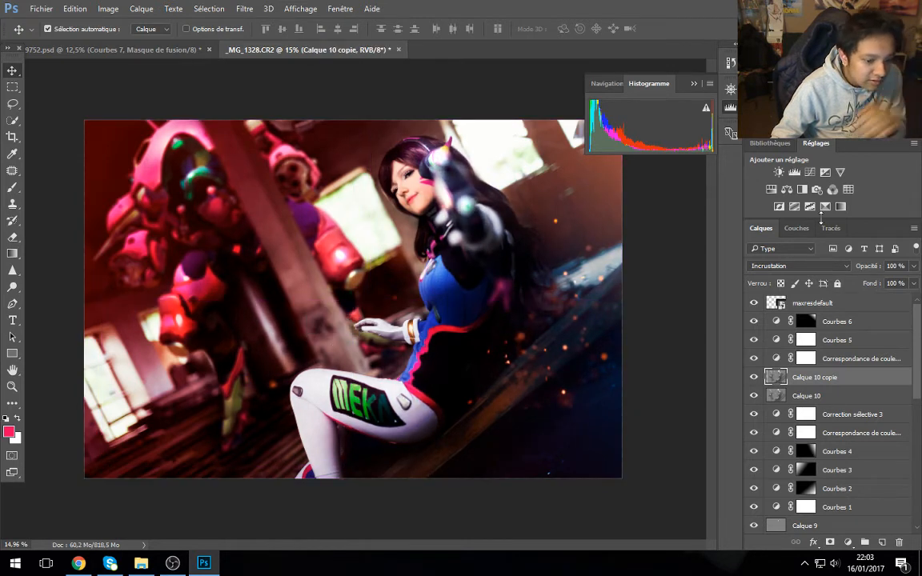
drag(882, 267, 737, 278)
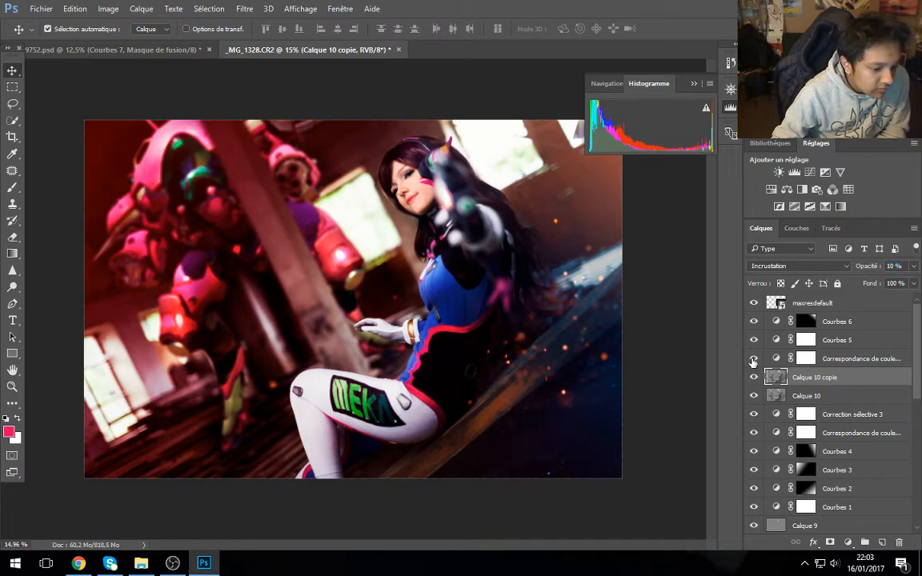
click(751, 379)
click(751, 380)
Step: Move the maxresdefault sparks down behind the cosplayer and mask out their lower right part with a soft eraser of about 509 px
click(820, 306)
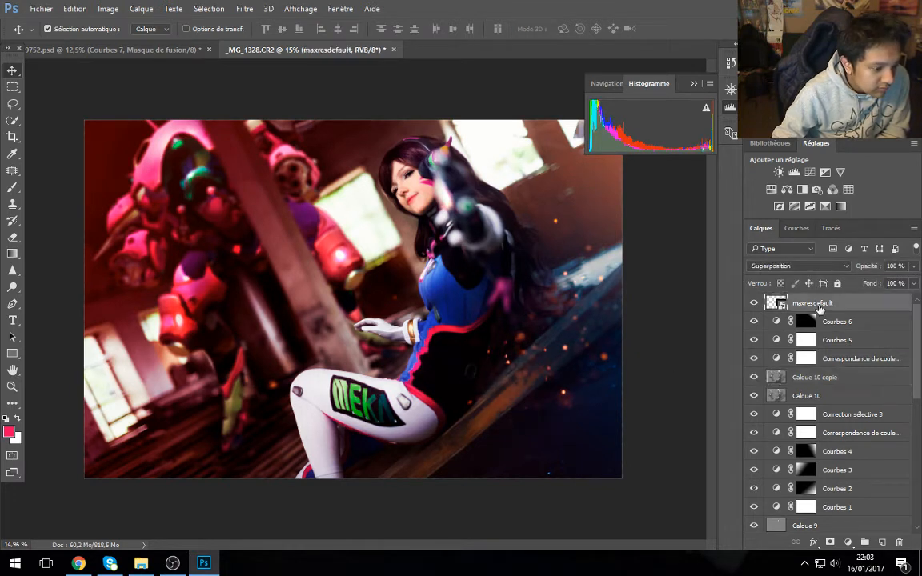
drag(521, 285, 496, 340)
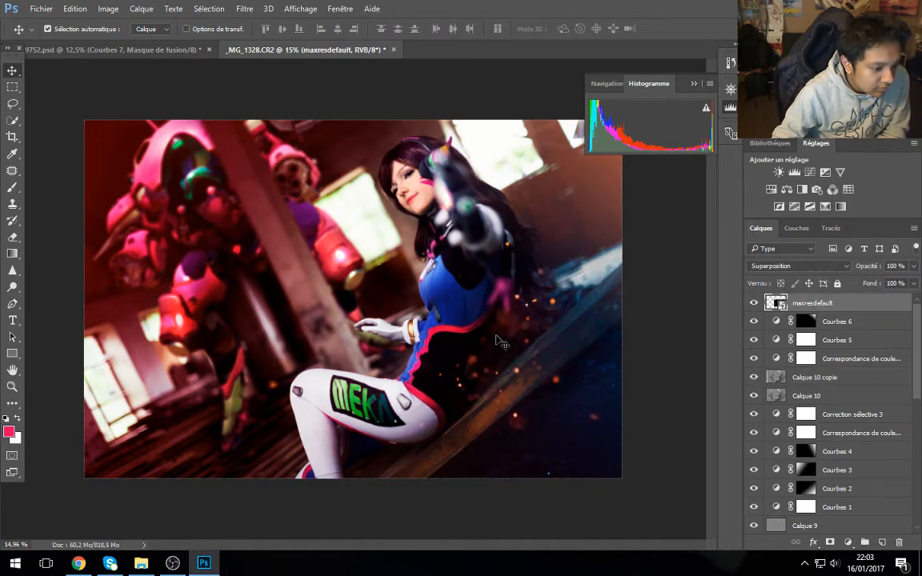
click(12, 236)
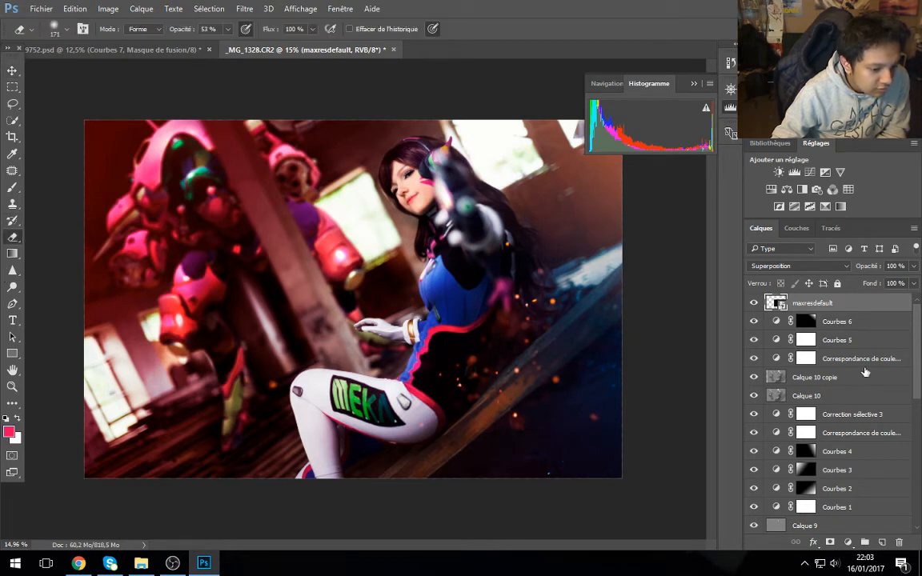
click(830, 543)
click(64, 30)
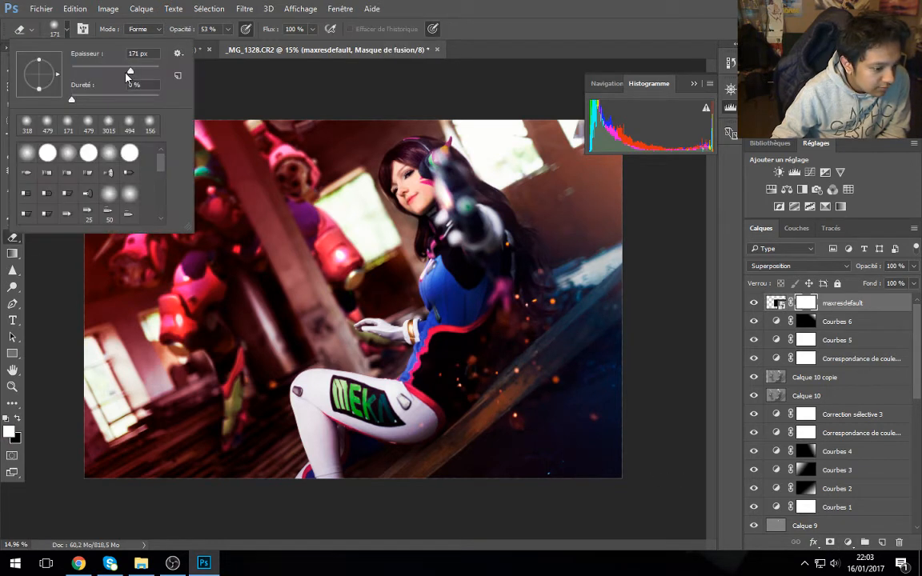
click(149, 71)
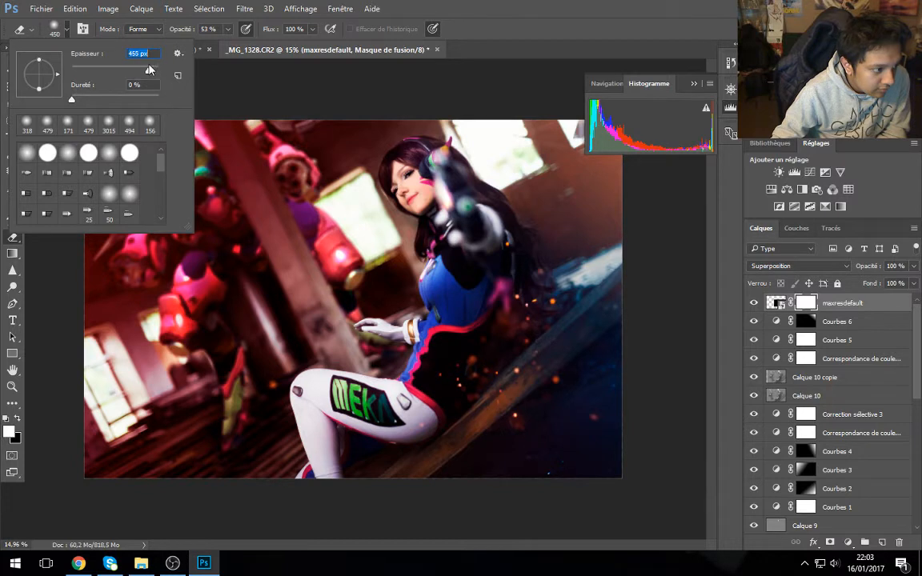
mouse_move(401, 441)
mouse_down()
mouse_move(543, 425)
mouse_move(493, 420)
mouse_move(610, 388)
mouse_move(324, 419)
mouse_move(402, 387)
mouse_move(506, 390)
mouse_up()
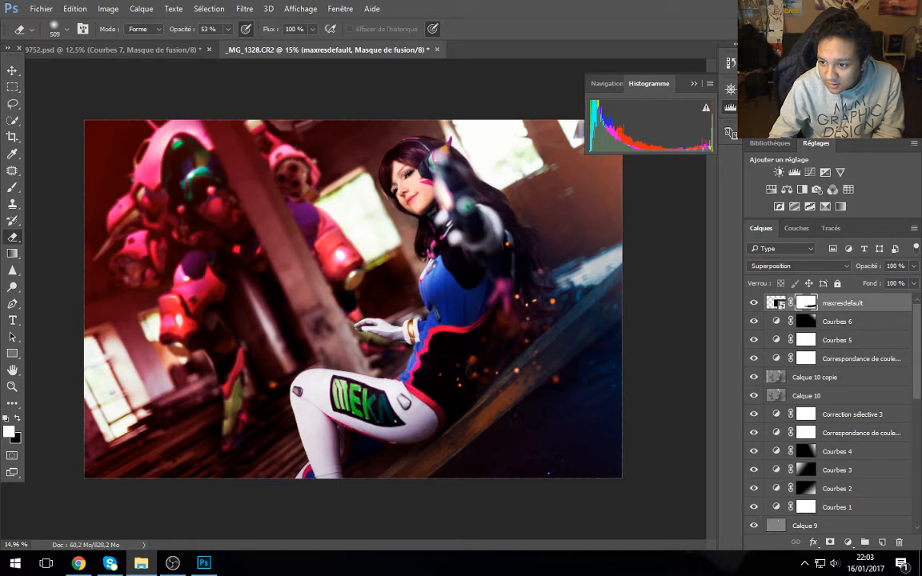
Step: Place the embers image enlarged over the whole photo, with blending mode Superposition and a layer mask
drag(728, 500, 280, 397)
drag(404, 327, 231, 227)
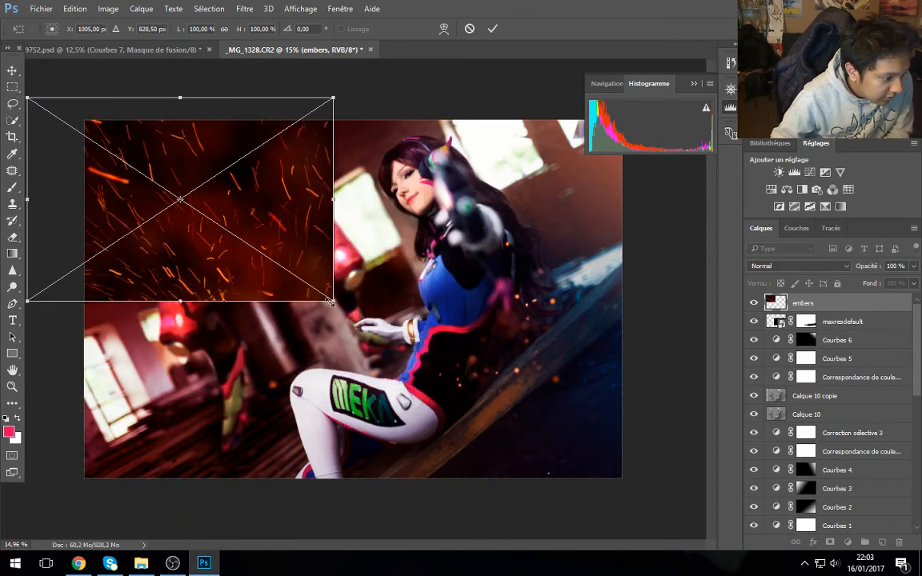
drag(330, 302, 741, 490)
key(Return)
key(e)
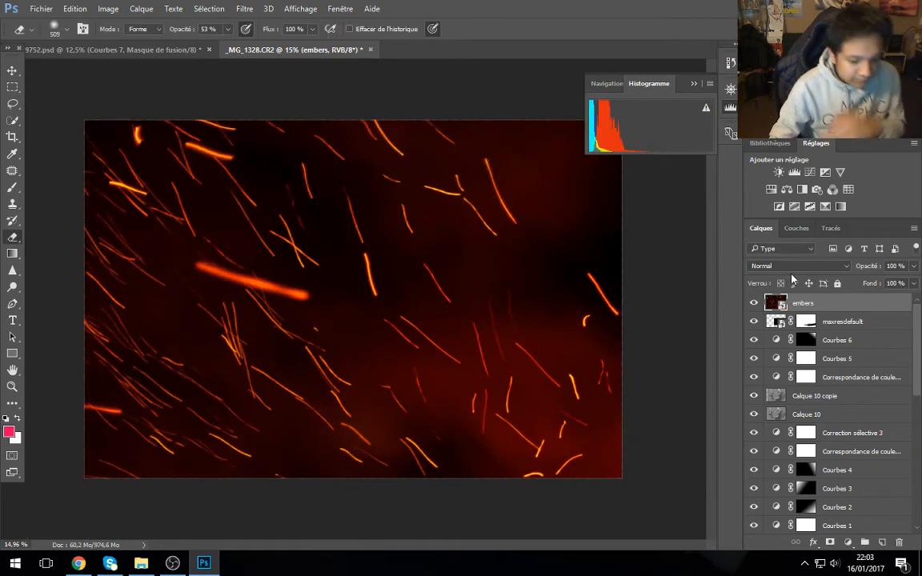
click(792, 267)
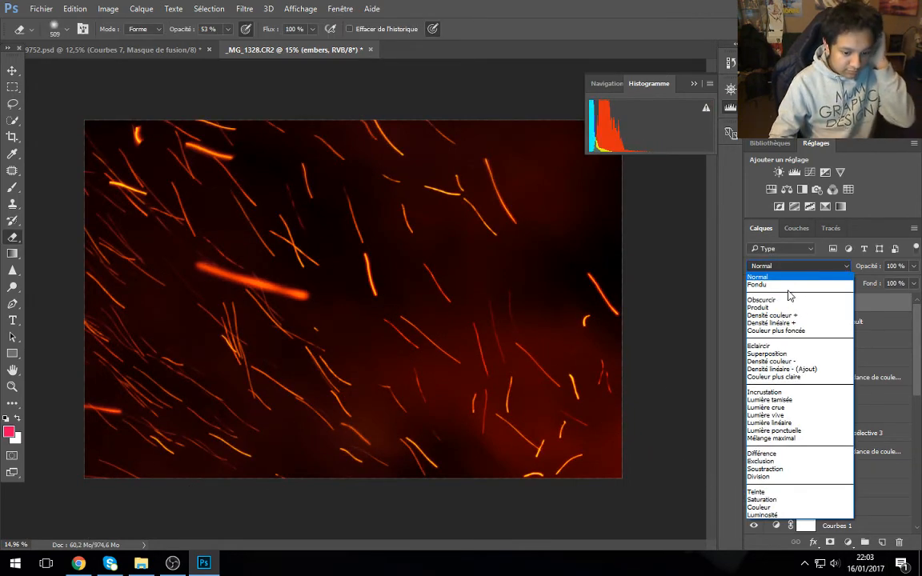
click(794, 354)
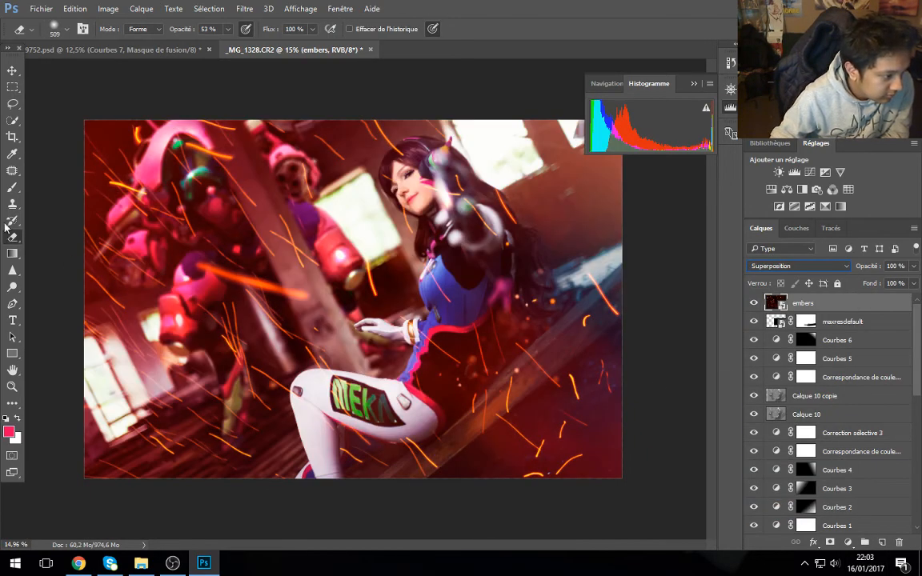
click(824, 542)
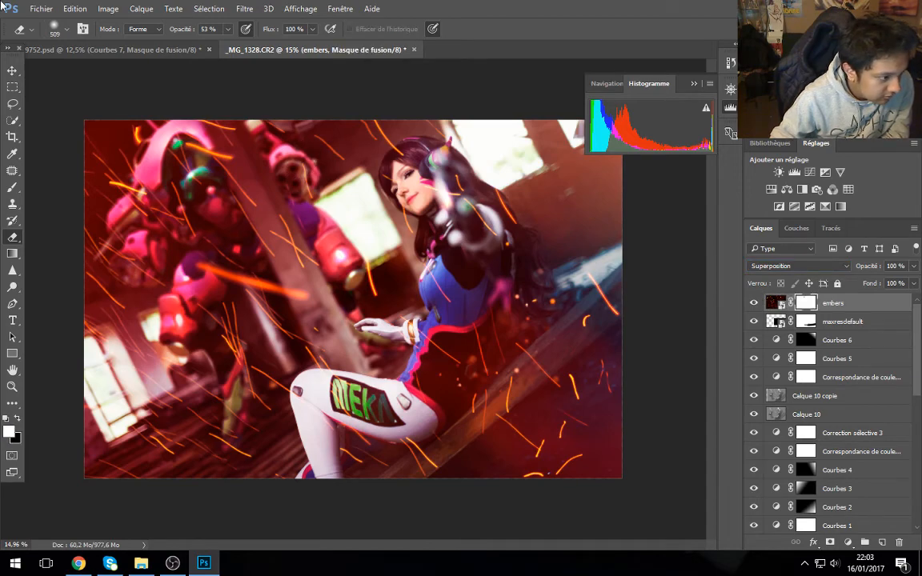
Step: Try to erase the embers over the mech and cosplayer on the mask with a 3015 px eraser, raising its opacity to 100%
click(66, 31)
drag(148, 70, 154, 71)
mouse_move(432, 209)
mouse_down()
mouse_move(389, 217)
mouse_move(363, 338)
mouse_move(270, 221)
mouse_up()
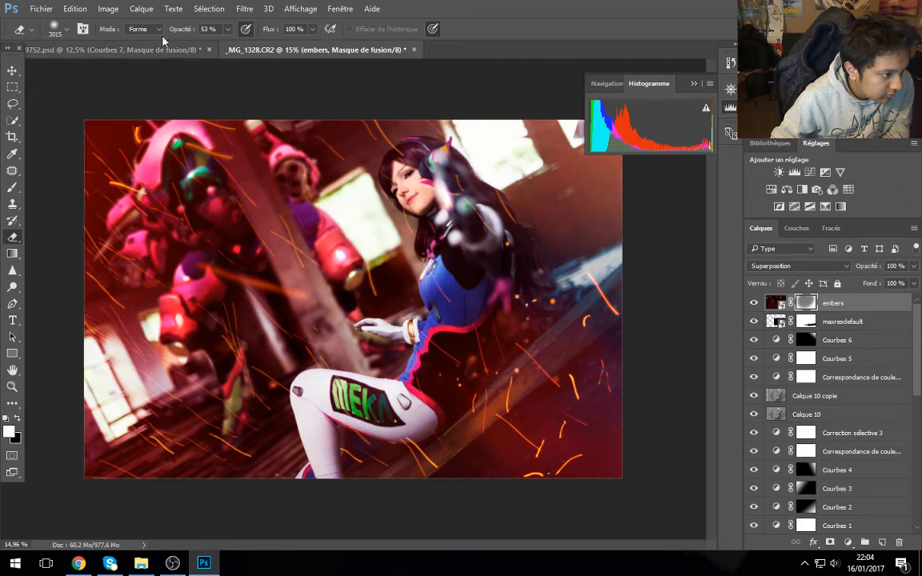
drag(190, 29, 368, 27)
mouse_move(426, 181)
mouse_down()
mouse_move(255, 345)
mouse_move(237, 153)
mouse_move(239, 365)
mouse_move(254, 389)
mouse_move(283, 400)
mouse_move(565, 264)
mouse_move(555, 208)
mouse_move(410, 233)
mouse_move(470, 184)
mouse_up()
mouse_move(202, 312)
mouse_down()
mouse_move(159, 425)
mouse_move(276, 331)
mouse_move(285, 194)
mouse_up()
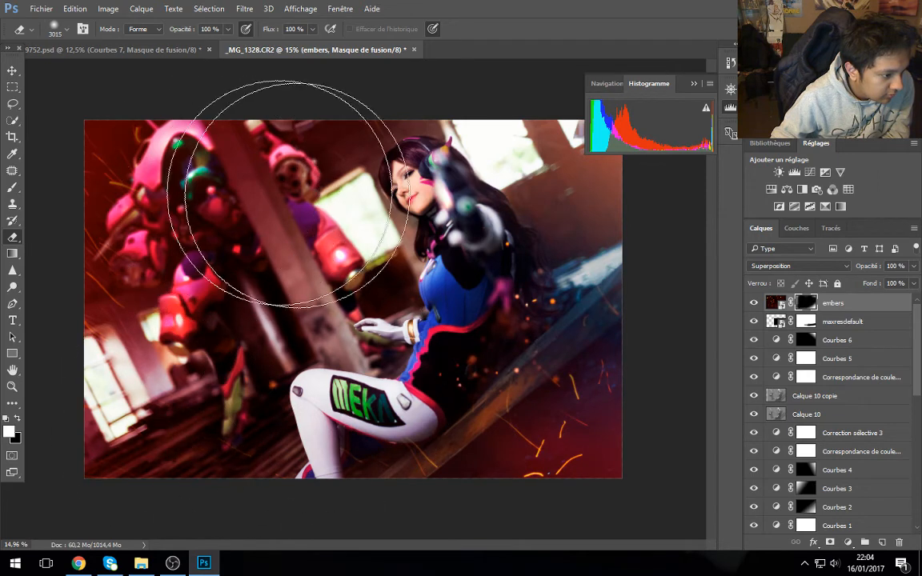
Step: Undo all the eraser strokes on the embers mask
key(ctrl+alt+z)
key(ctrl+alt+z)
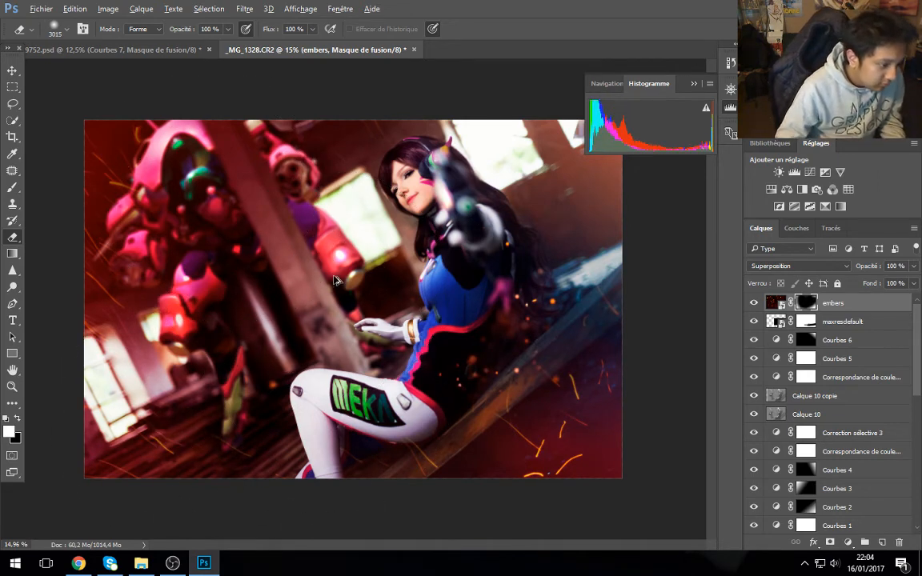
key(ctrl+alt+z)
key(ctrl+alt+z)
key(ctrl+alt+z)
key(ctrl+alt+z)
key(ctrl+alt+z)
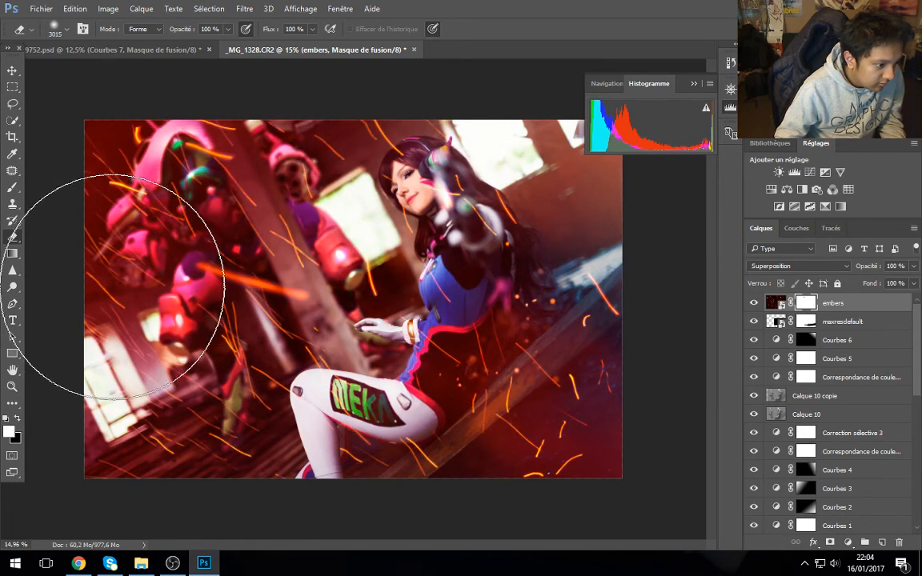
Step: Confine the embers to the photo's lower right with a white-to-black mask gradient, and set the layer's opacity to 36%
click(12, 254)
drag(215, 138, 197, 275)
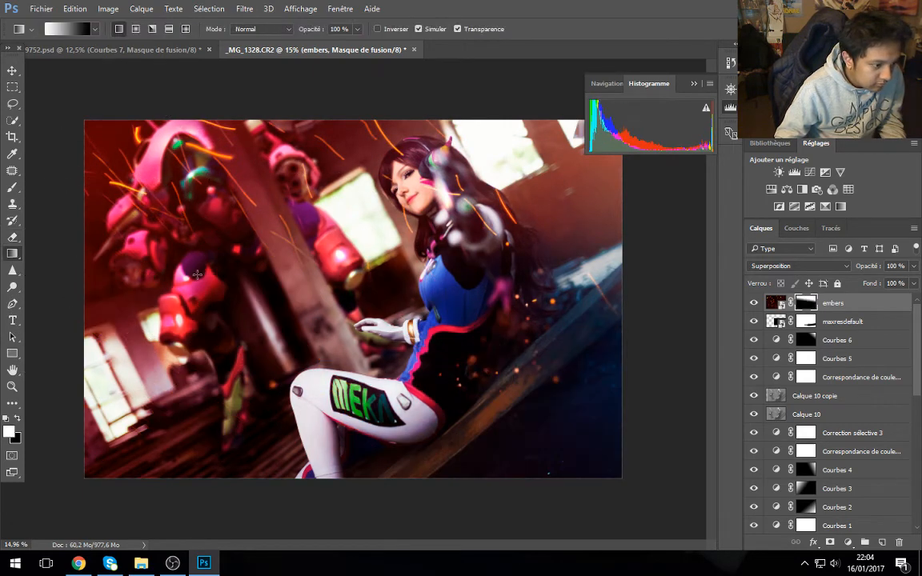
drag(241, 238, 194, 213)
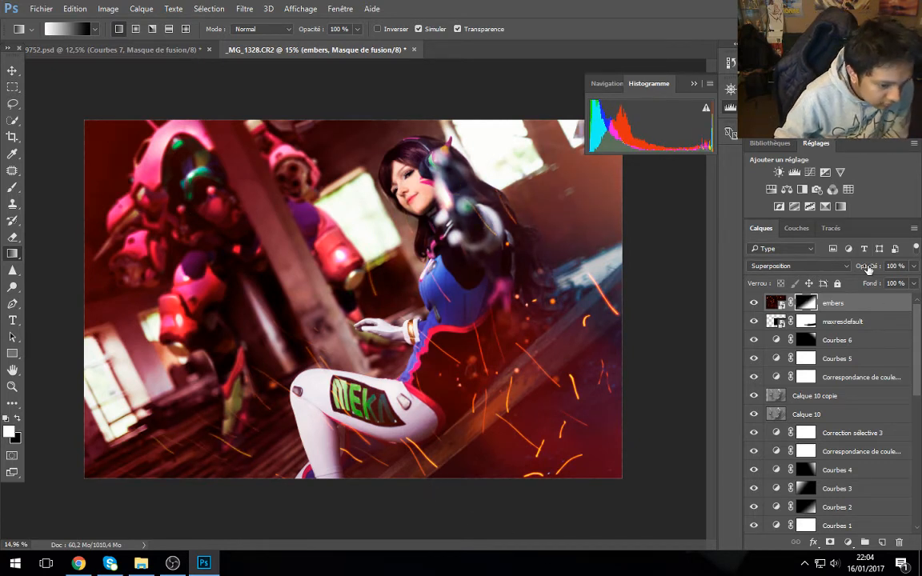
drag(867, 266, 828, 265)
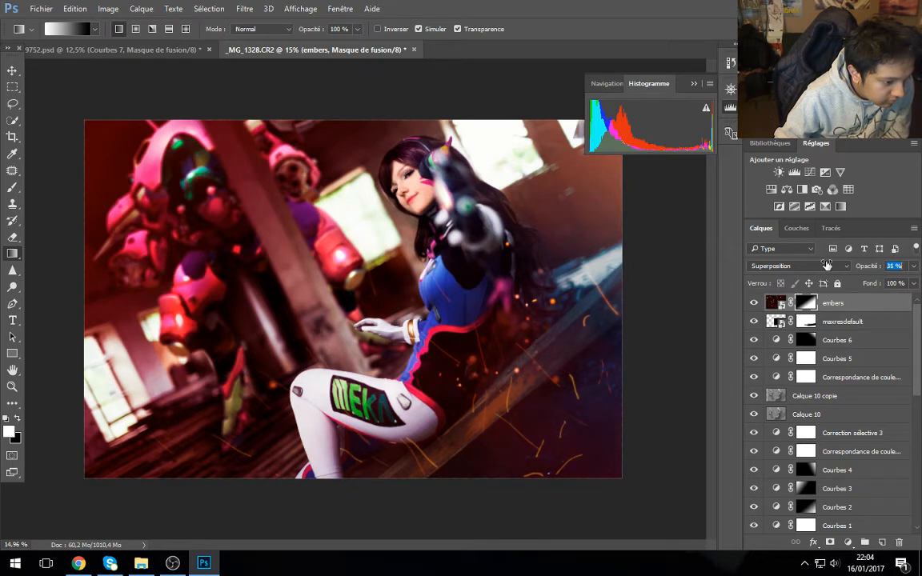
drag(826, 265, 828, 265)
Step: Move the embers layer below Courbes 3 and redraw its mask gradient so the embers stay only in the photo's lower left corner
drag(852, 303, 854, 500)
click(773, 487)
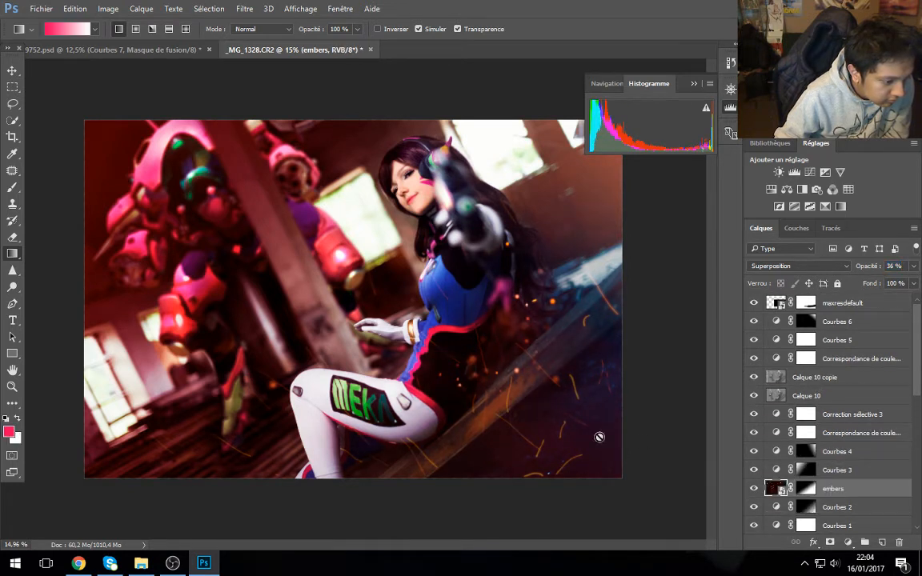
click(811, 492)
drag(193, 340, 160, 189)
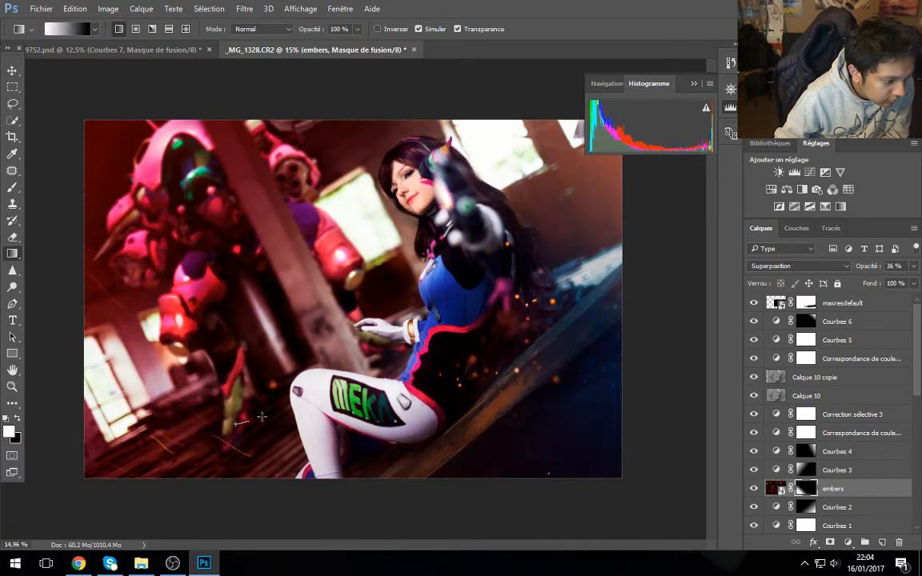
drag(171, 417, 238, 281)
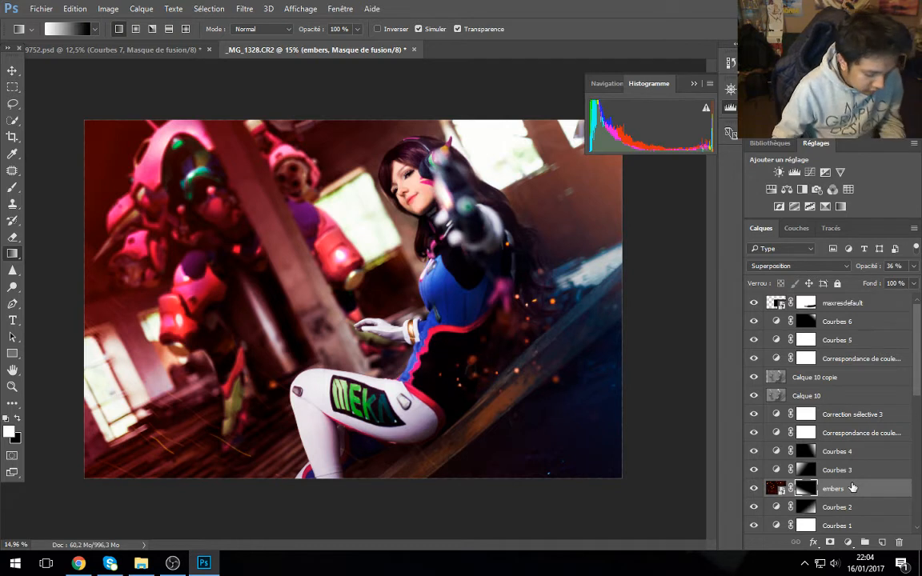
Step: Duplicate the embers layer, redraw the copy's mask gradient to reveal the photo's lower right side, and set its opacity to 63%
key(ctrl+j)
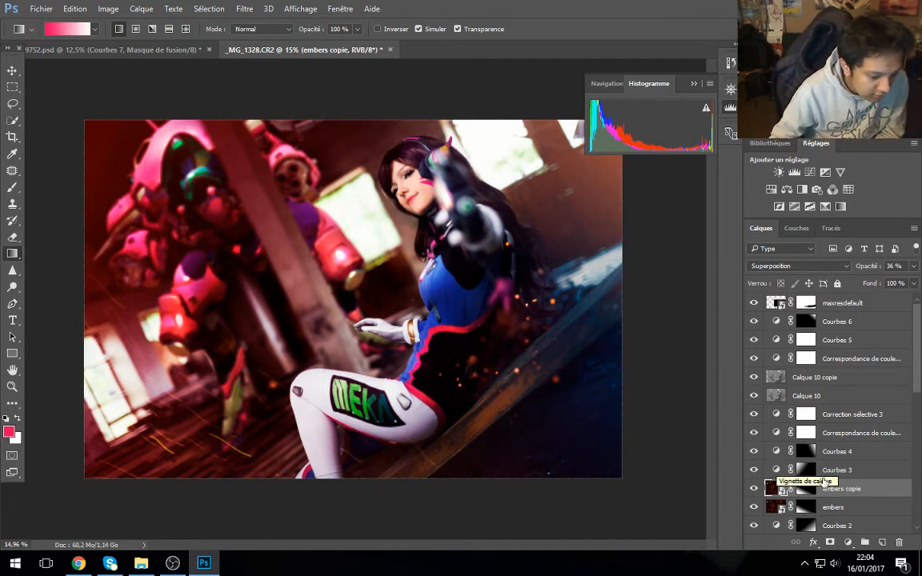
click(805, 488)
drag(442, 304, 550, 470)
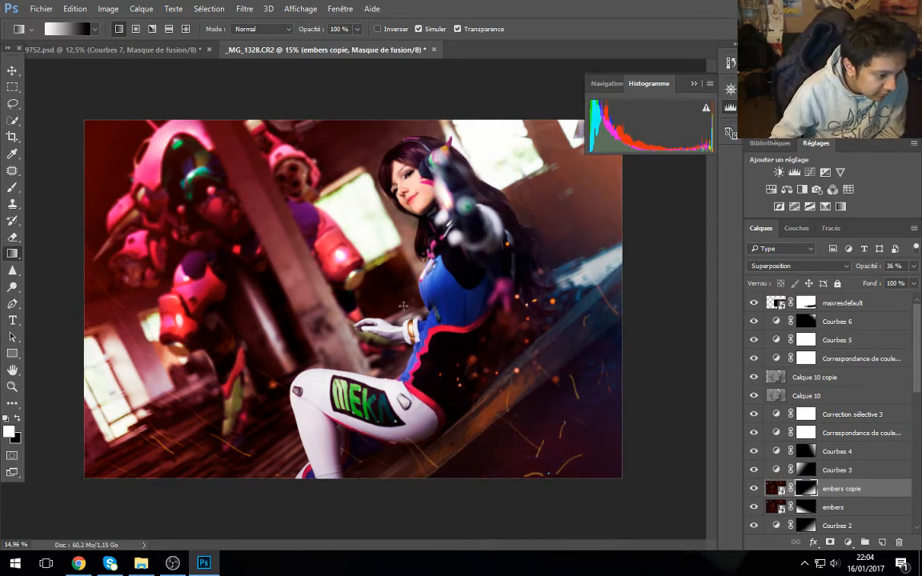
drag(394, 302, 509, 375)
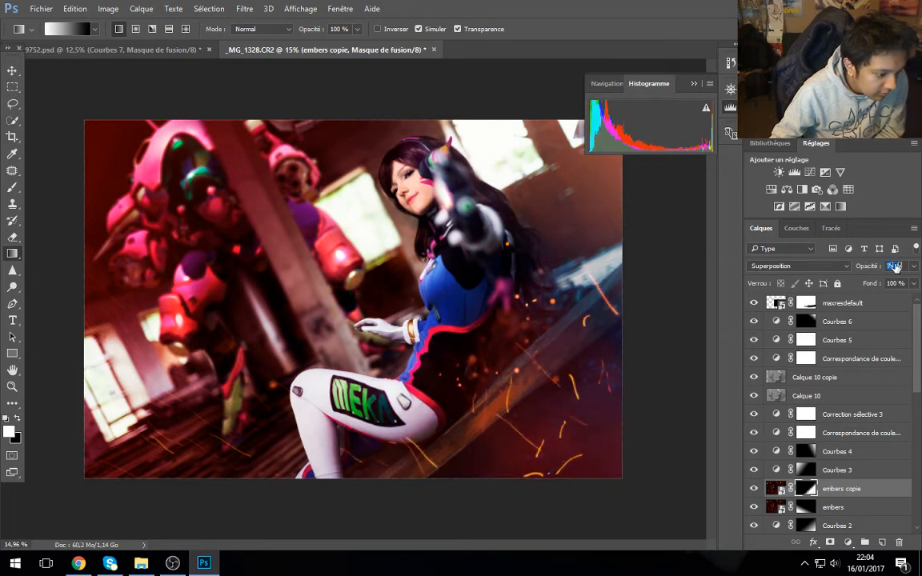
drag(887, 268, 889, 268)
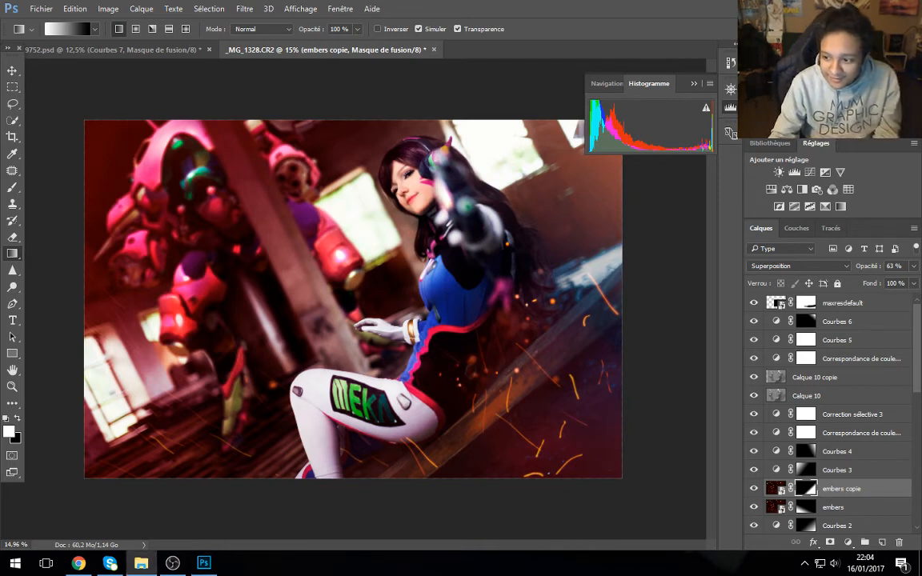
drag(0, 497, 310, 434)
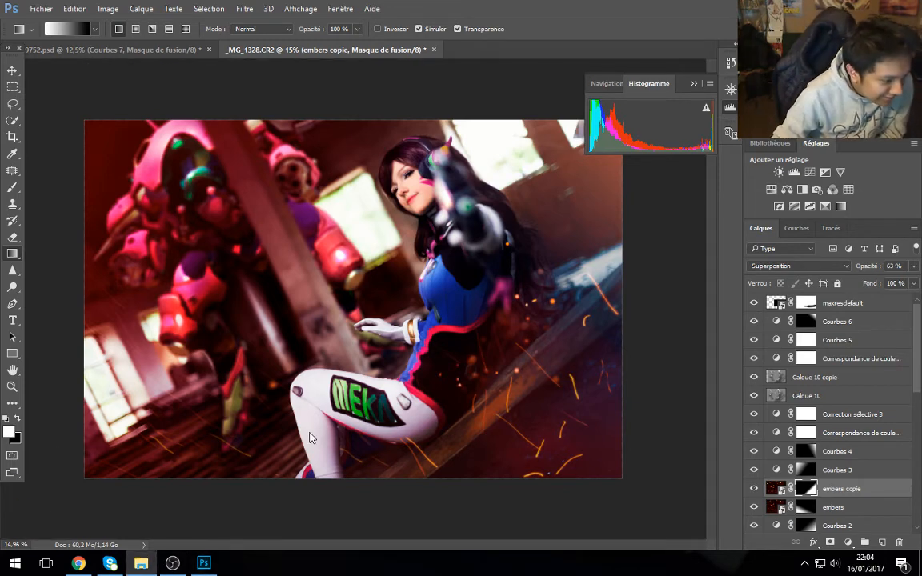
click(798, 266)
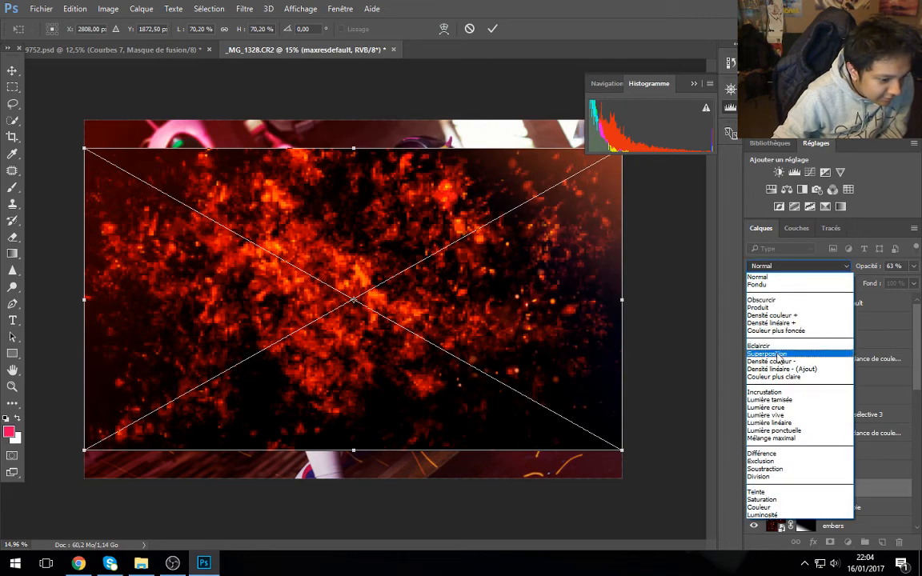
click(780, 350)
drag(475, 371, 470, 400)
key(Escape)
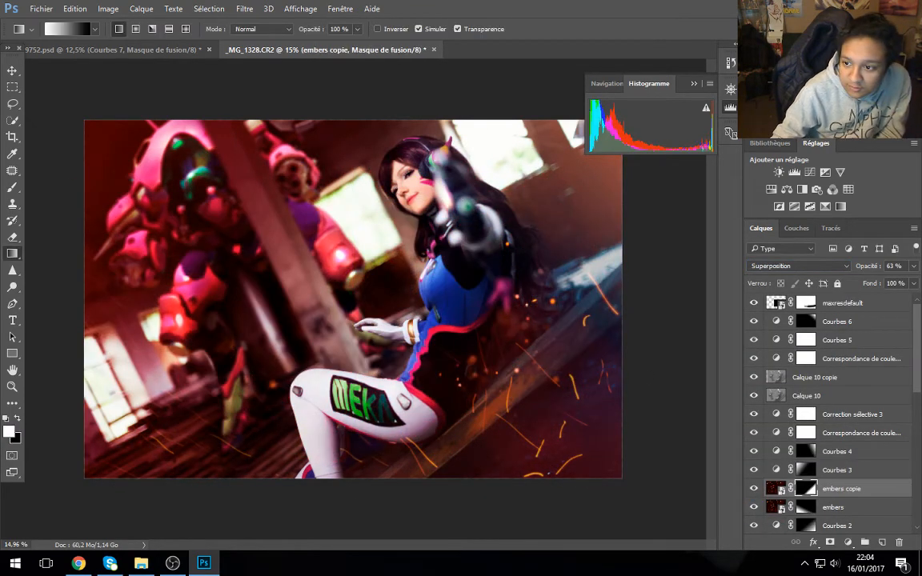
Step: Try the 16-025 sparks image over the raised arm, rotated 28.75°, scaled down and blended with Superposition, and delete its layer
drag(882, 404, 608, 183)
drag(653, 398, 542, 432)
click(797, 265)
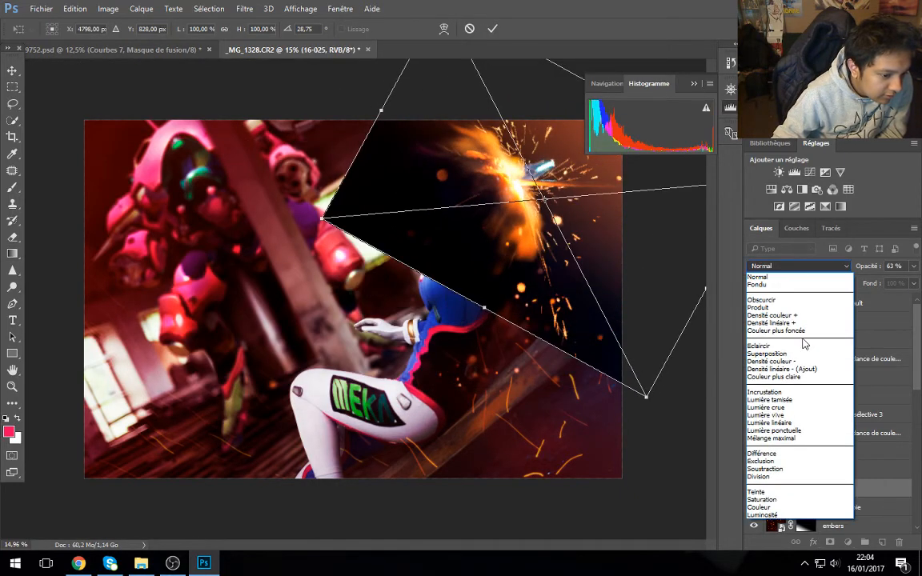
click(787, 354)
mouse_move(592, 322)
mouse_down()
mouse_move(533, 282)
mouse_move(576, 318)
mouse_up()
drag(629, 392, 490, 232)
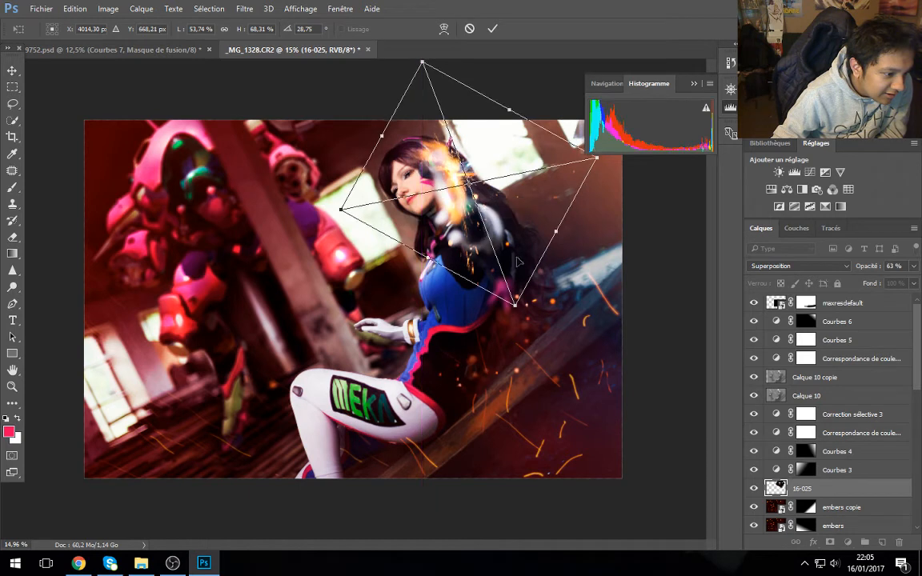
key(Return)
key(g)
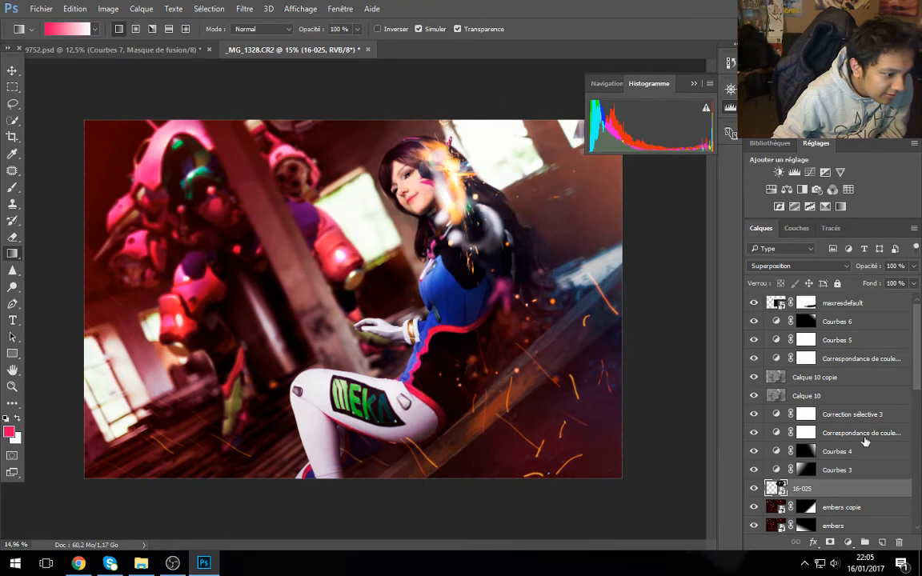
key(Delete)
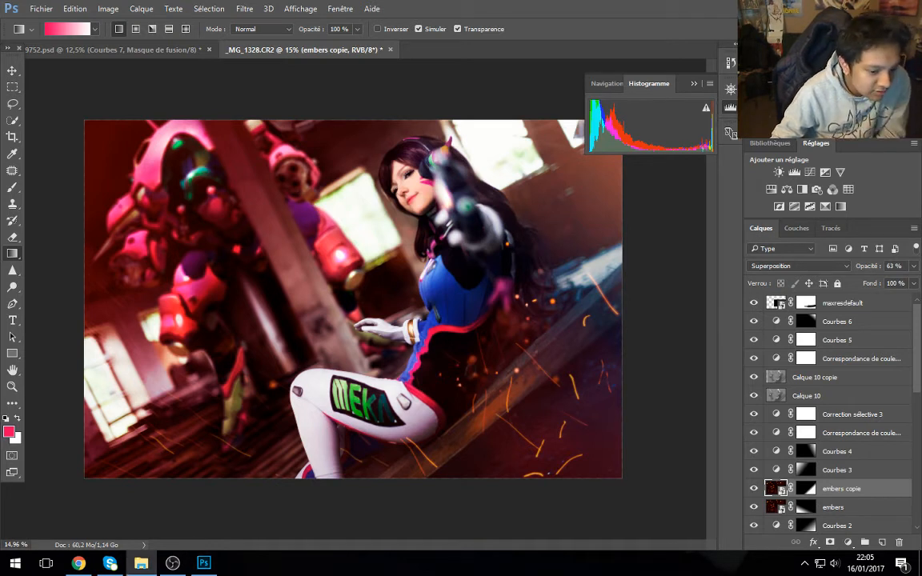
Step: Add a Curves adjustment layer above maxresdefault and strongly darken the whole image
click(833, 302)
click(810, 172)
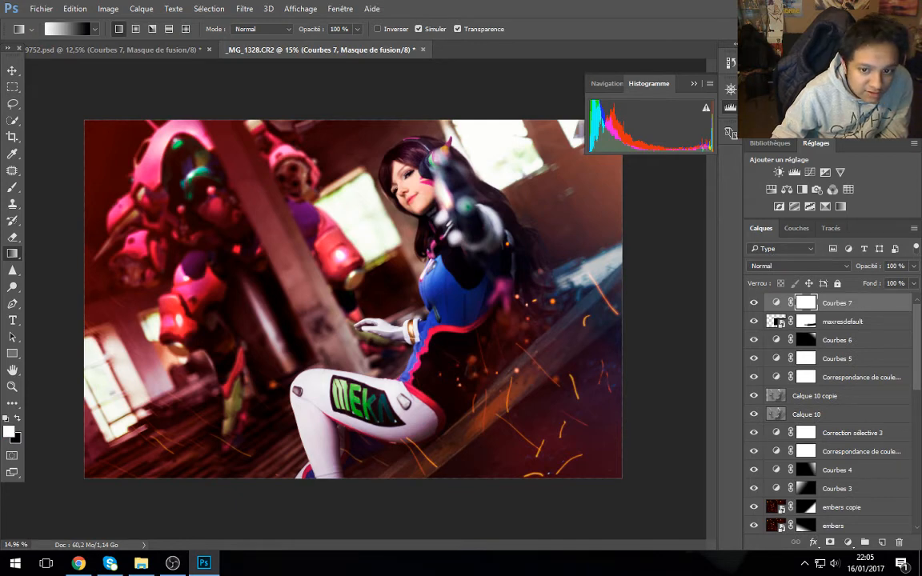
drag(0, 401, 0, 448)
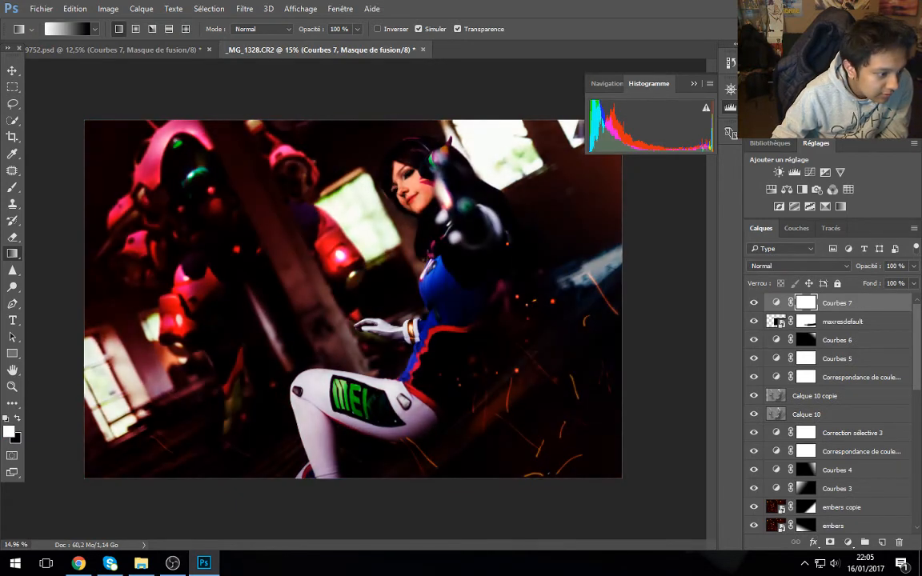
Step: Mask the darkening Curves out of a large freehand area around the mech and cosplayer by filling it with black
click(12, 104)
mouse_move(132, 120)
mouse_down()
mouse_move(256, 352)
mouse_move(184, 417)
mouse_move(377, 192)
mouse_up()
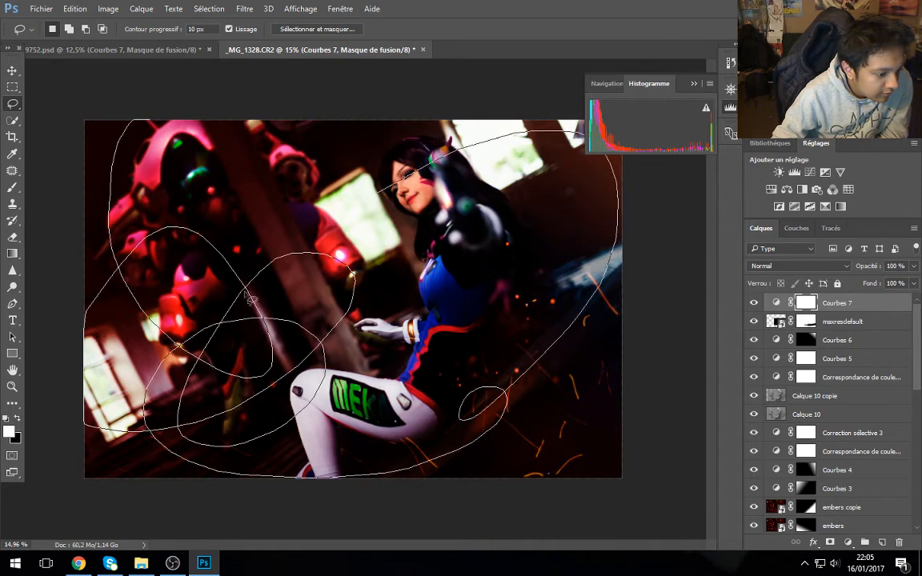
mouse_move(251, 297)
mouse_down()
mouse_move(88, 122)
mouse_move(120, 138)
mouse_up()
key(ctrl+BackSpace)
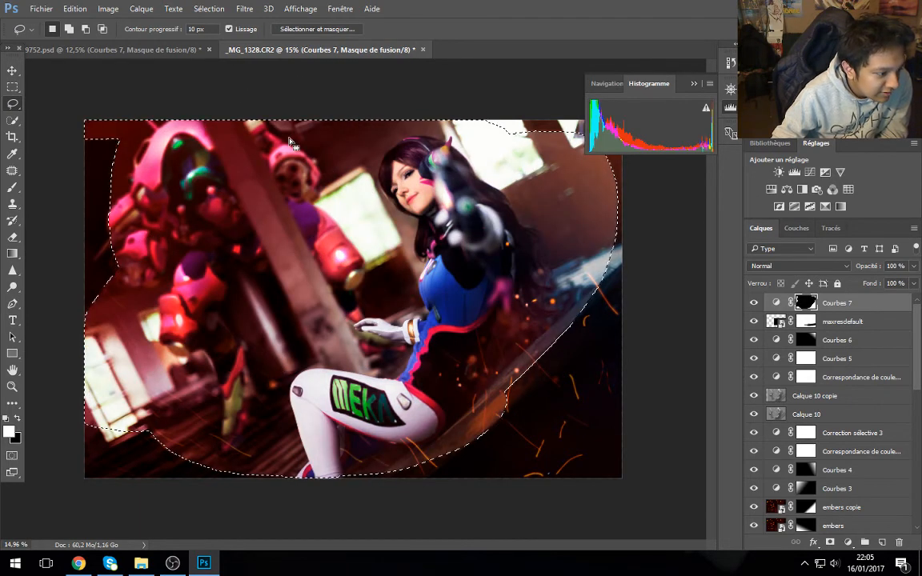
key(ctrl+d)
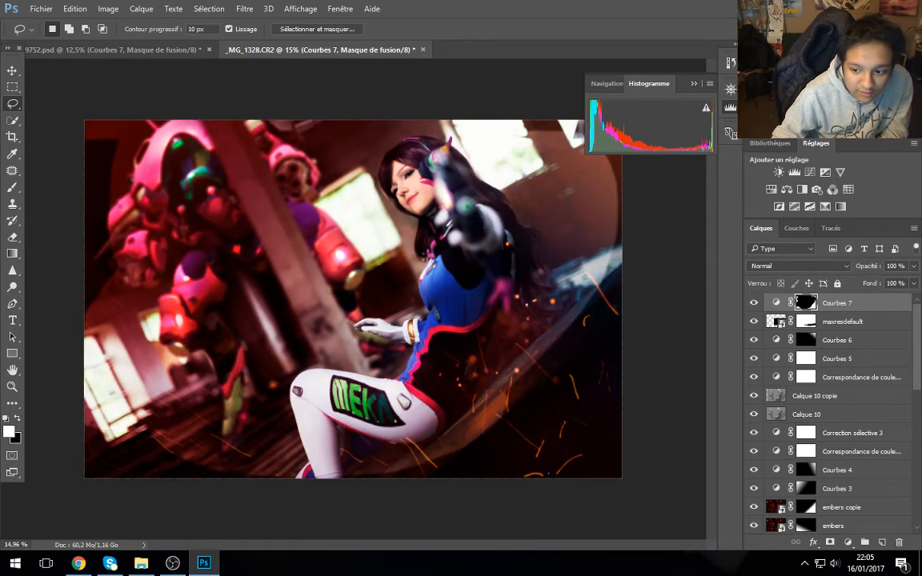
Step: Soften the Courbes 7 mask by repeating the last filter twice, and lower the layer's opacity
key(ctrl+f)
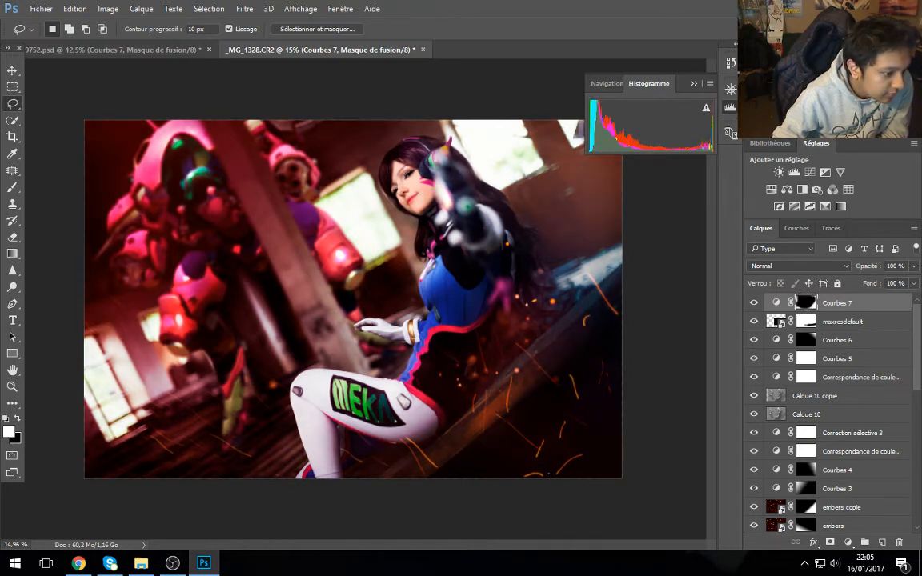
key(ctrl+f)
drag(869, 270, 702, 240)
Step: Add Curves, Brightness/Contrast and Exposure adjustment layers at the top of the stack to refine the overall tone
click(810, 172)
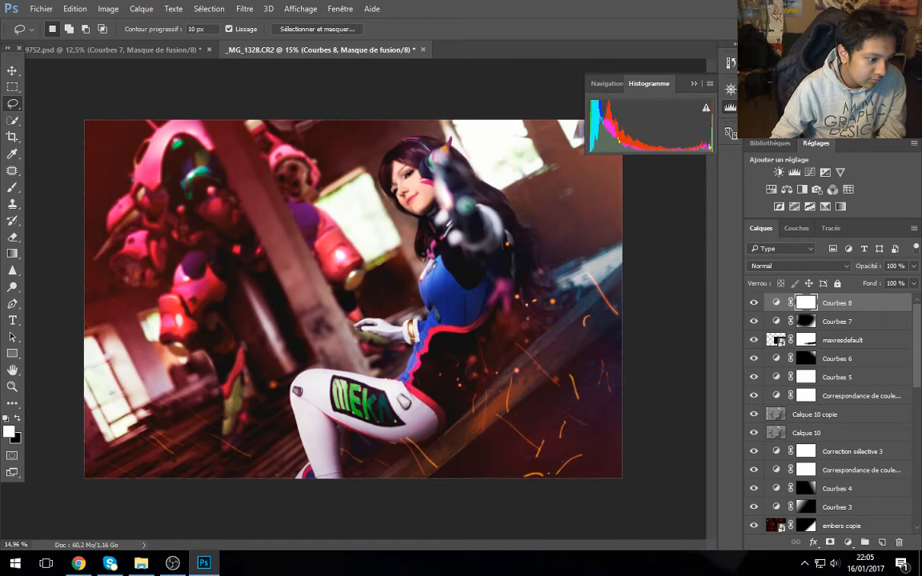
click(782, 174)
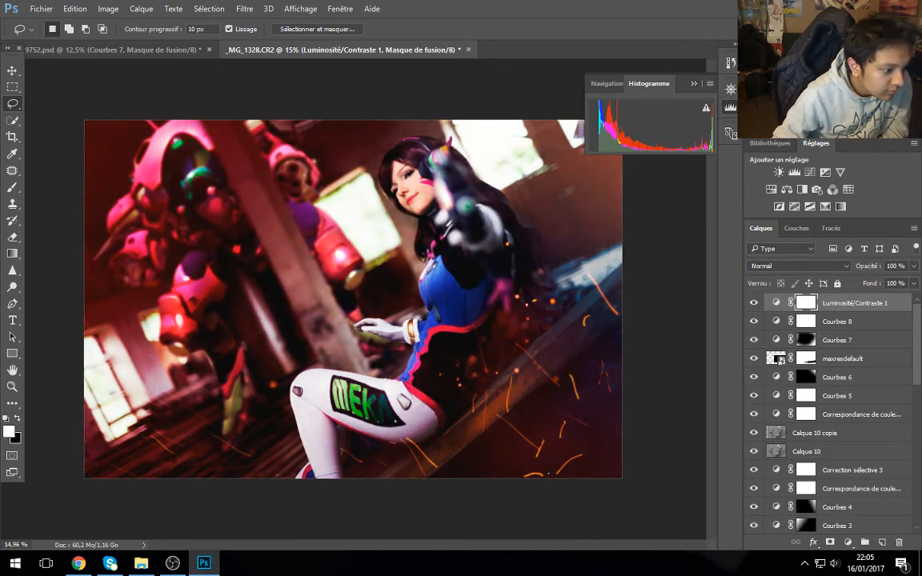
click(825, 172)
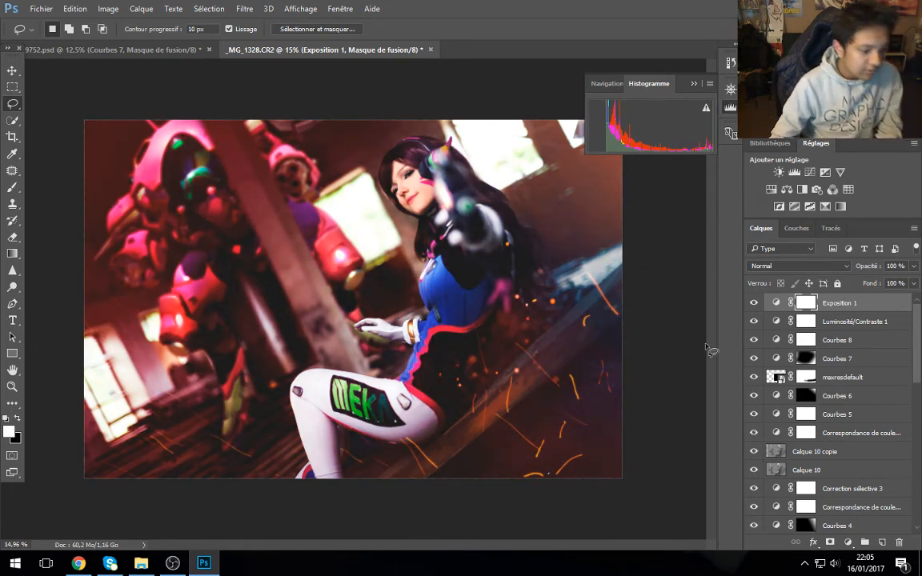
click(839, 322)
click(845, 303)
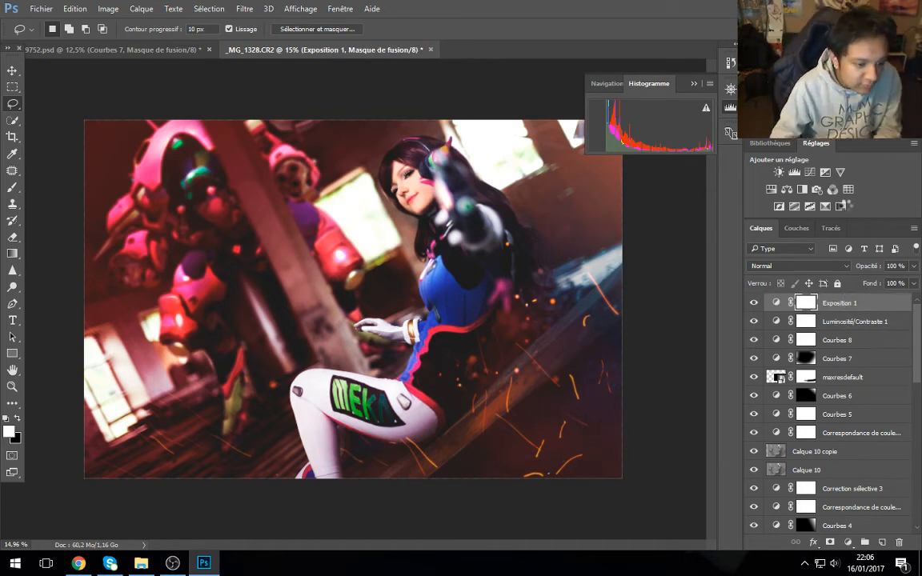
Step: Stamp all visible layers into a new top layer and add a Levels adjustment above it
key(ctrl+shift+alt+e)
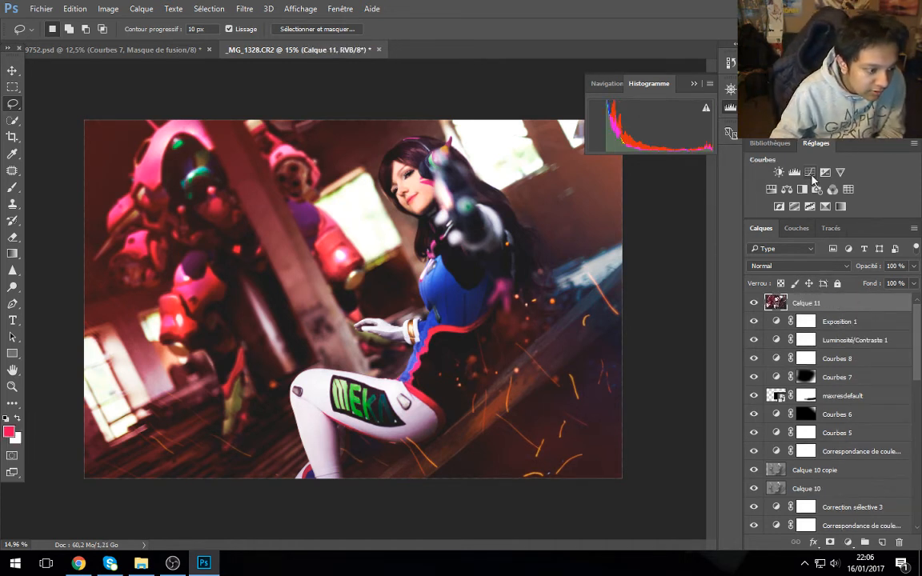
click(794, 172)
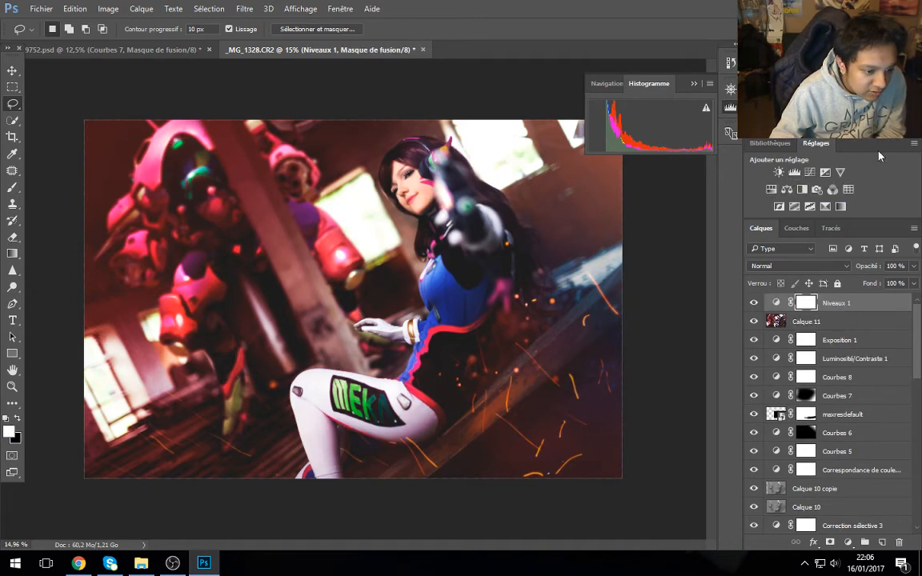
drag(480, 269, 504, 207)
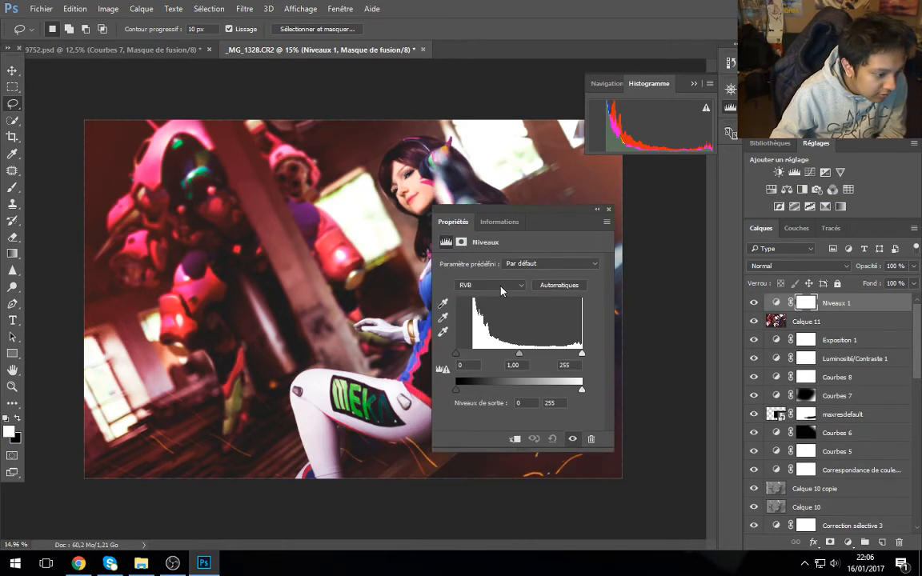
Step: Raise the Levels black points per colour channel, set the RVB black input to 3, and reduce the layer's opacity to 20%
click(489, 285)
click(480, 295)
drag(465, 355, 472, 355)
click(473, 287)
click(473, 311)
click(490, 285)
click(473, 317)
click(474, 285)
click(473, 304)
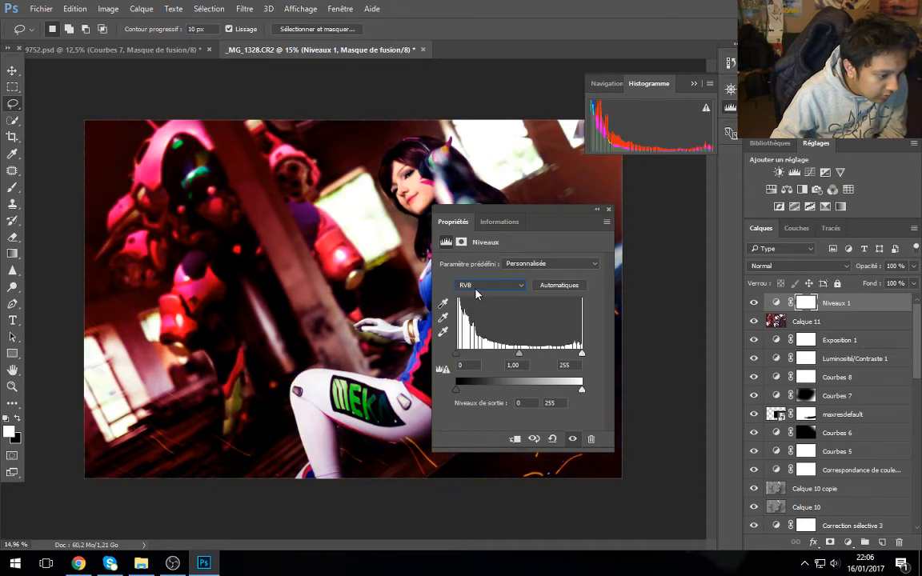
click(484, 285)
click(464, 296)
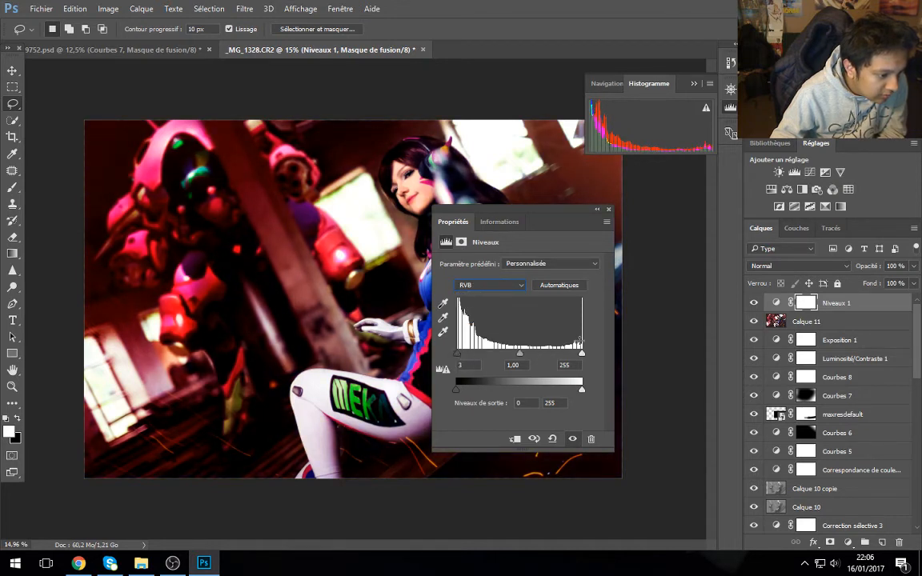
drag(871, 267, 720, 247)
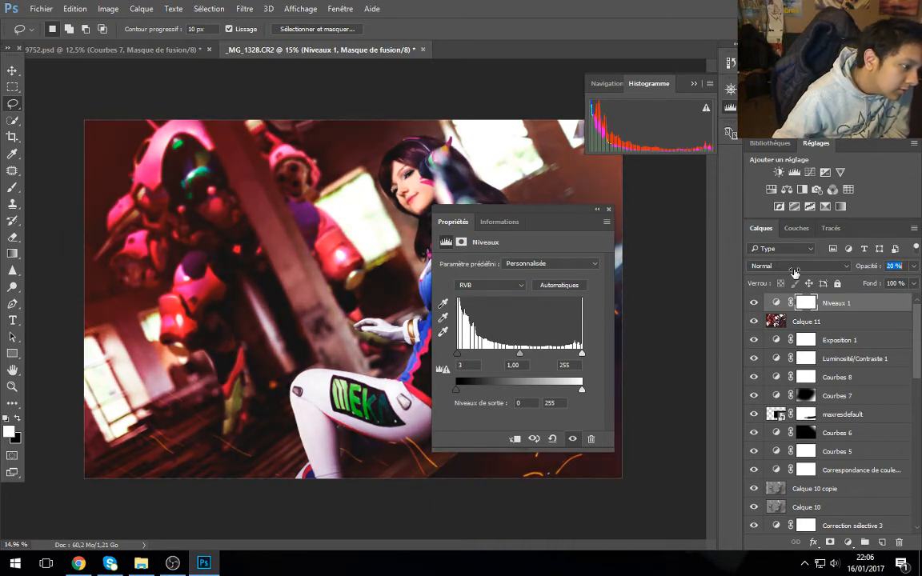
Step: Add a Color Lookup layer and try 3D LUTs from filmstock_50.3dl through the Fuji presets to a Kodak 5218 preset
click(848, 188)
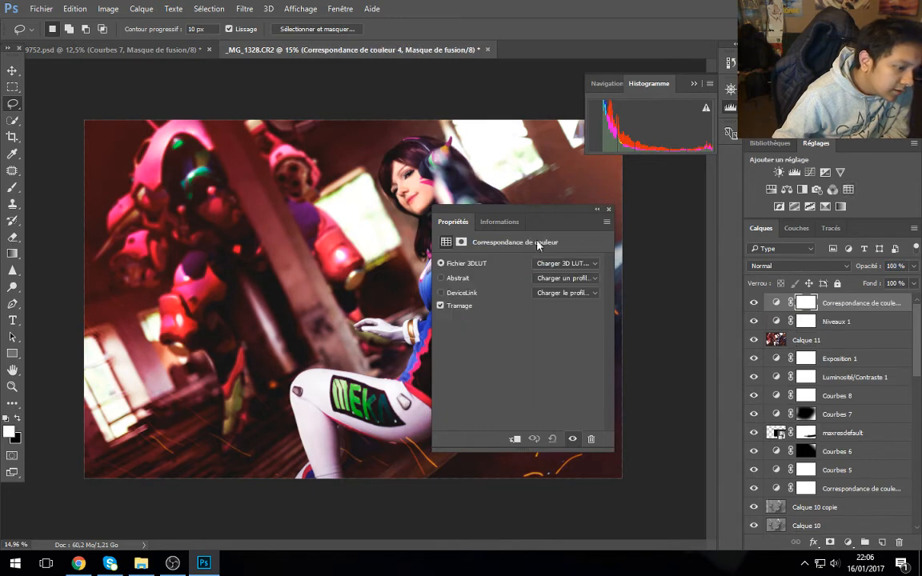
click(565, 263)
click(585, 438)
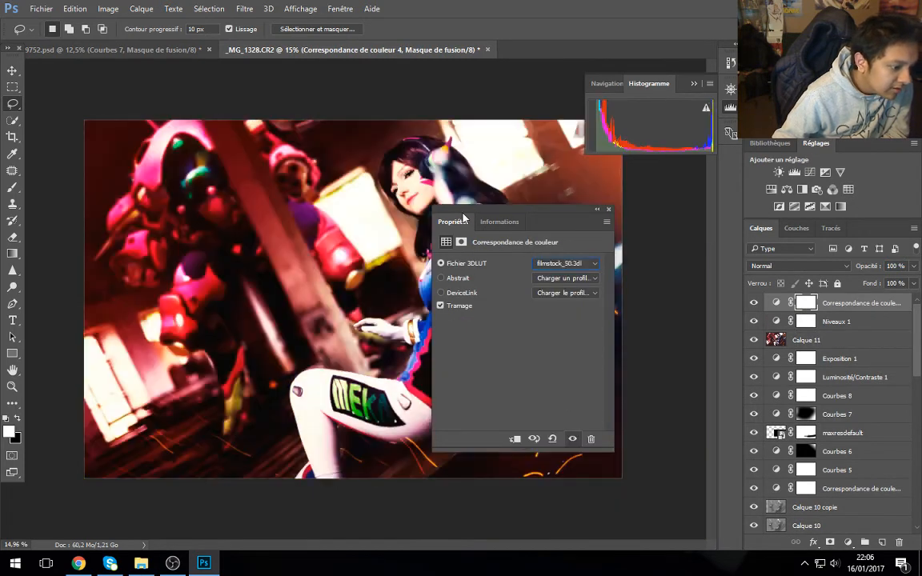
key(Down)
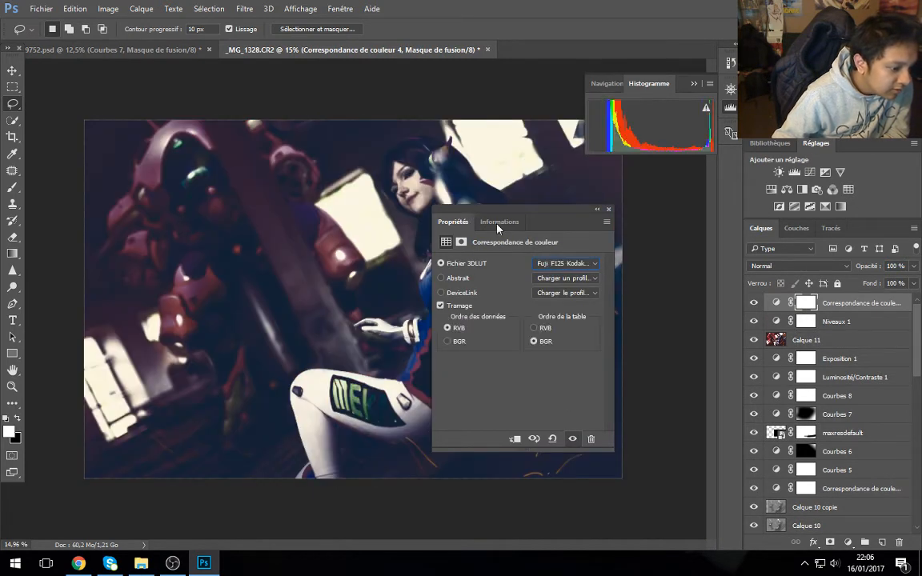
key(Down)
key(Down)
key(Down)
key(Down)
key(Down)
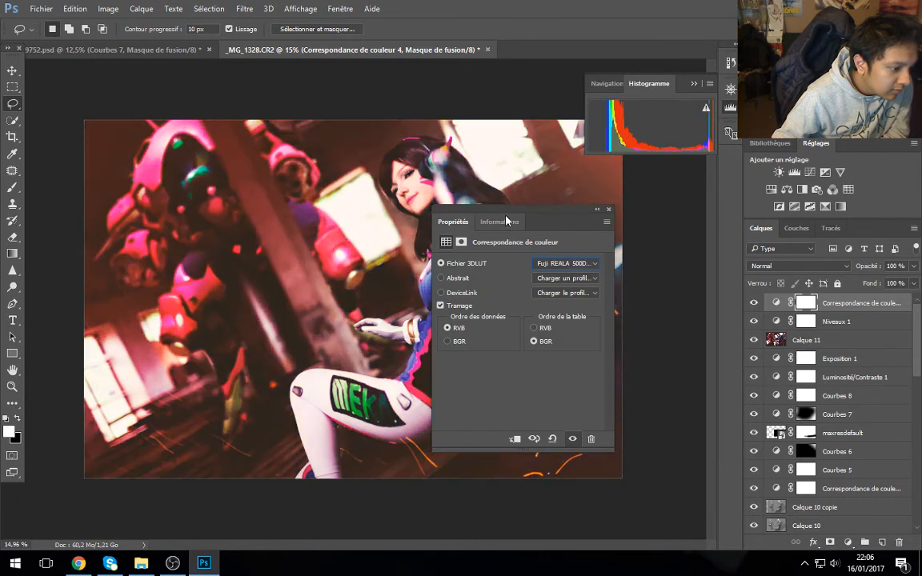
key(Down)
key(Down)
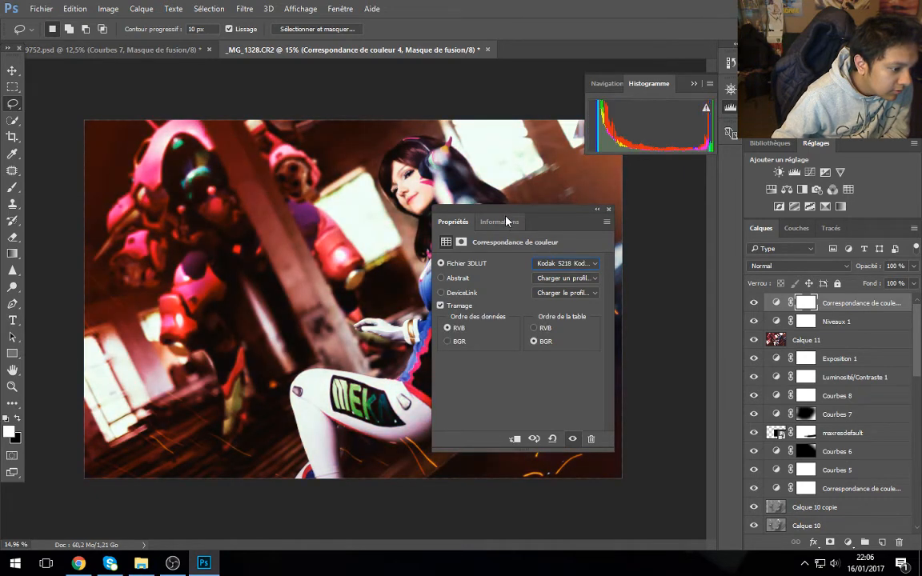
Step: Try the Moonlight.3DL, Kodak 5218 Kodak 2395 and Soft_Warming.look LUTs, reduce the Color Lookup layer's opacity to 0%, and delete it
click(553, 263)
click(590, 498)
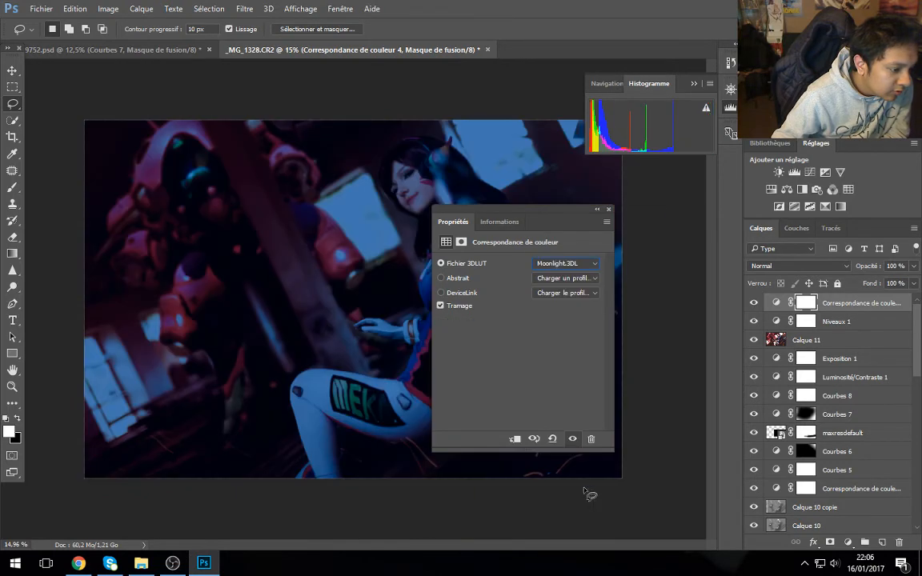
key(Up)
key(Up)
click(574, 265)
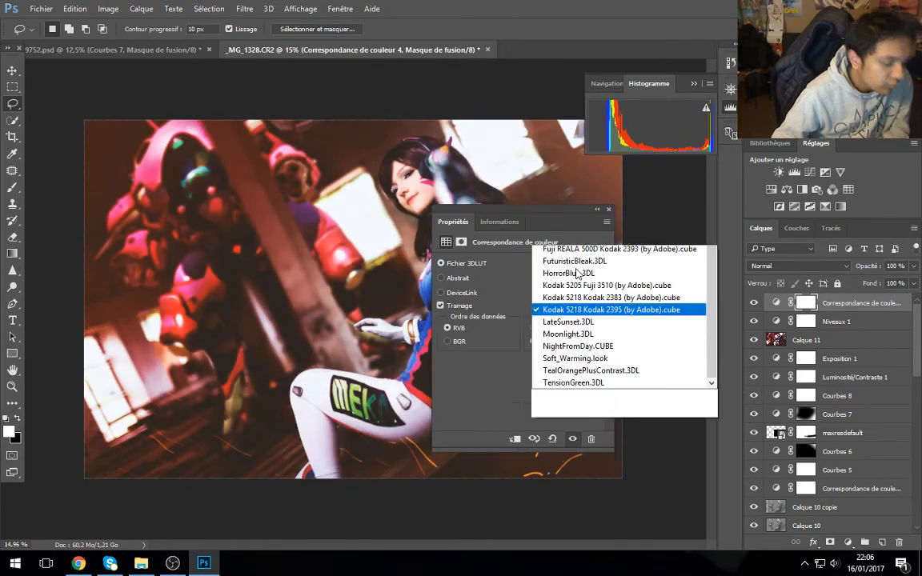
click(588, 519)
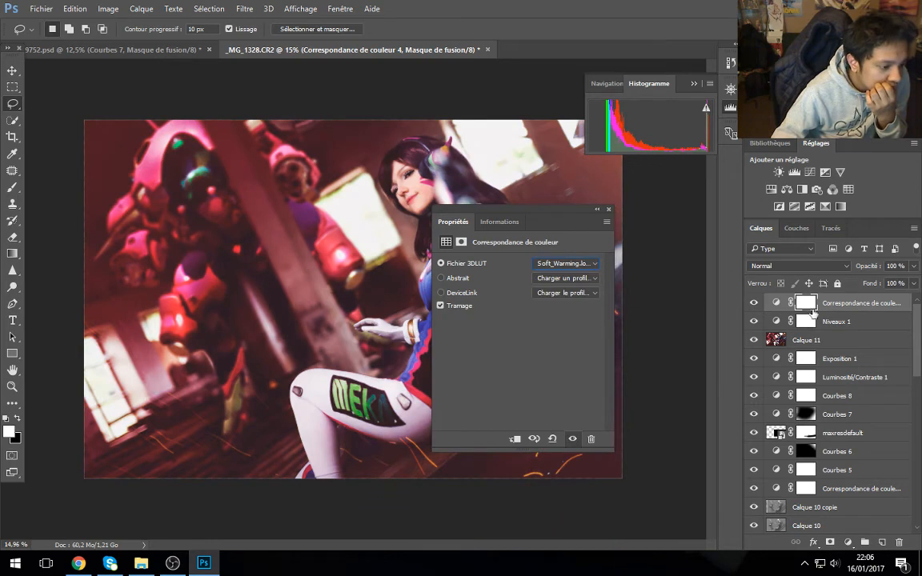
drag(868, 267, 594, 270)
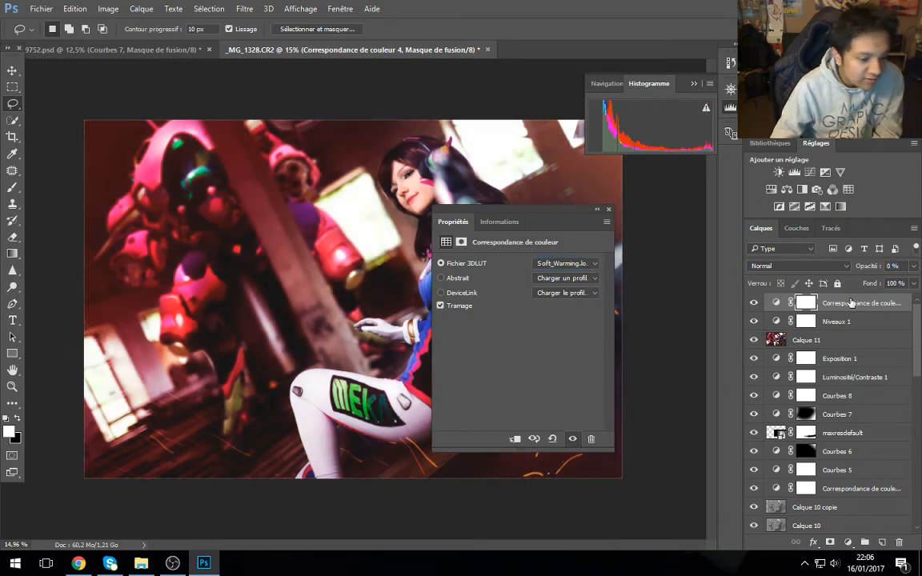
key(Delete)
Step: Set the Niveaux 1 layer's opacity to 41% and compare the image with Niveaux 1 and Calque 11 hidden and shown
drag(870, 267, 887, 270)
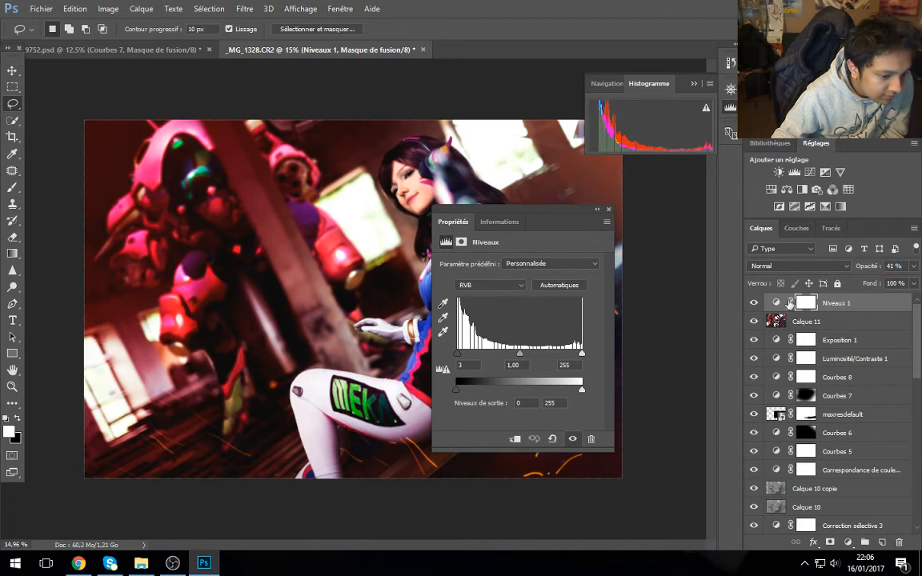
click(753, 302)
click(754, 322)
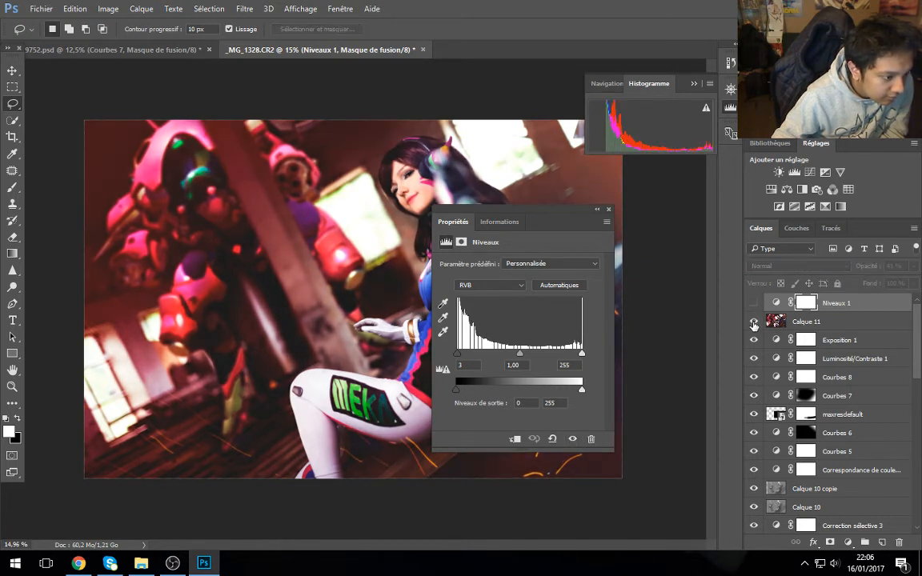
click(753, 324)
click(753, 324)
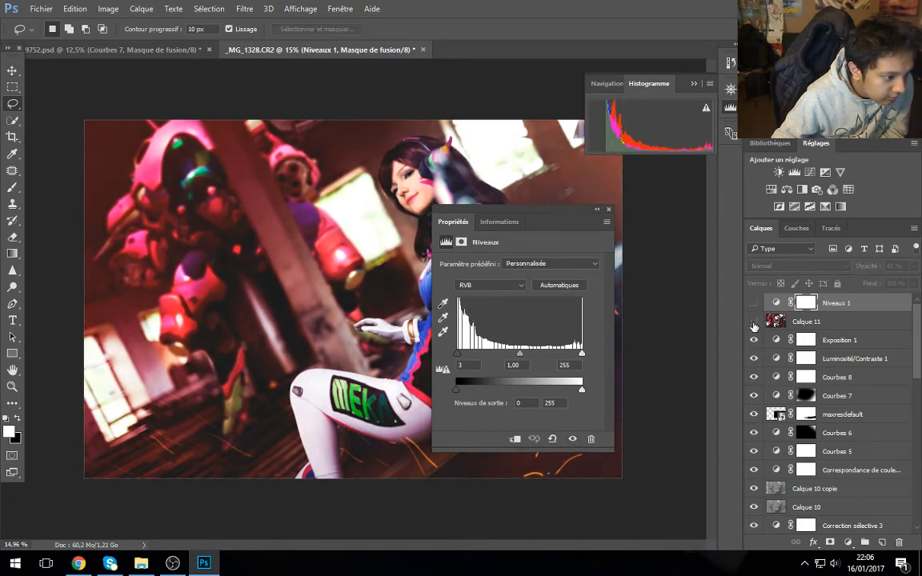
click(753, 325)
click(753, 324)
click(753, 324)
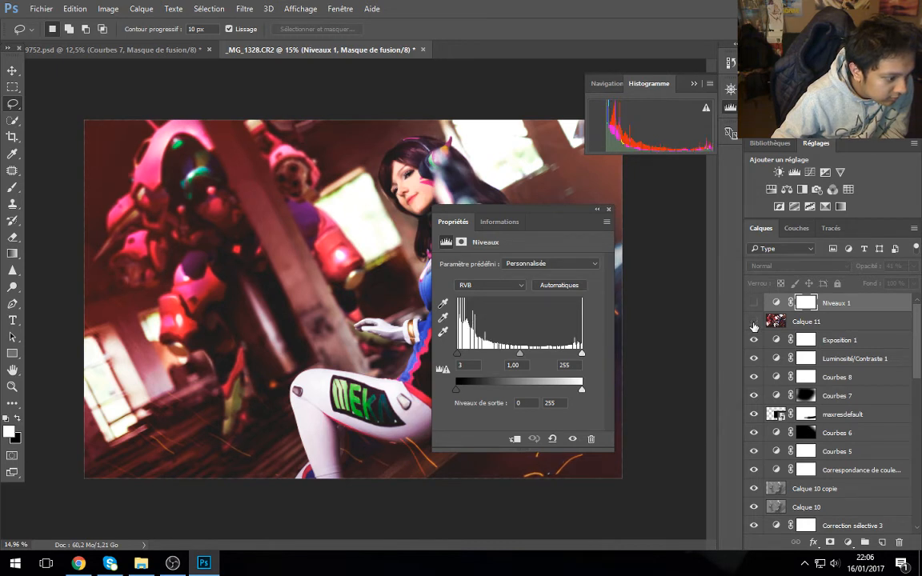
click(753, 325)
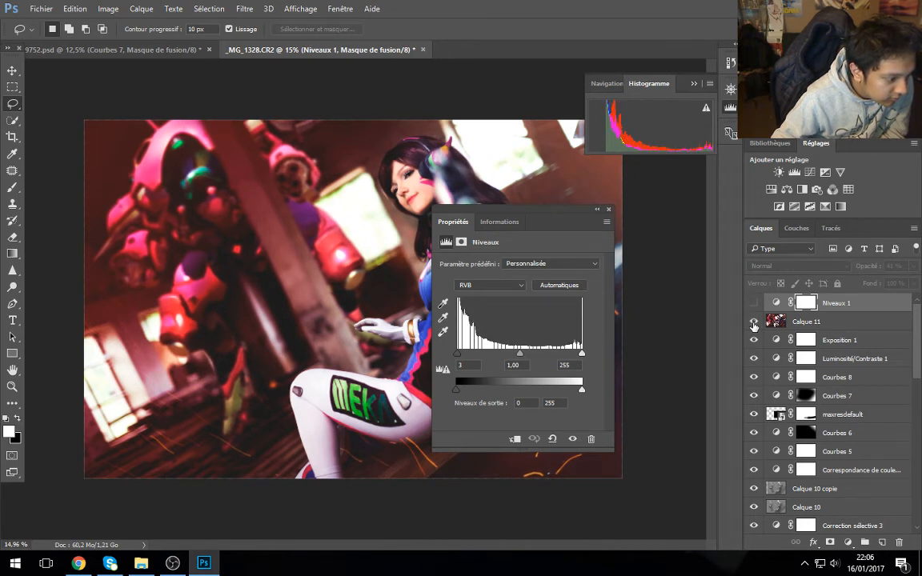
click(753, 303)
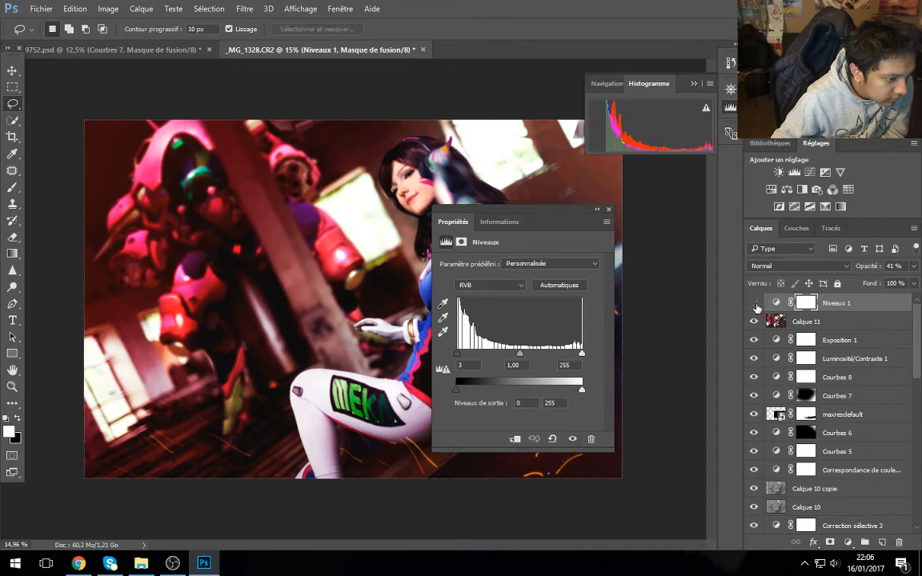
Step: Compare the image with Niveaux 1 hidden and shown, and set the layer's opacity to 31%
click(755, 304)
click(754, 304)
click(756, 307)
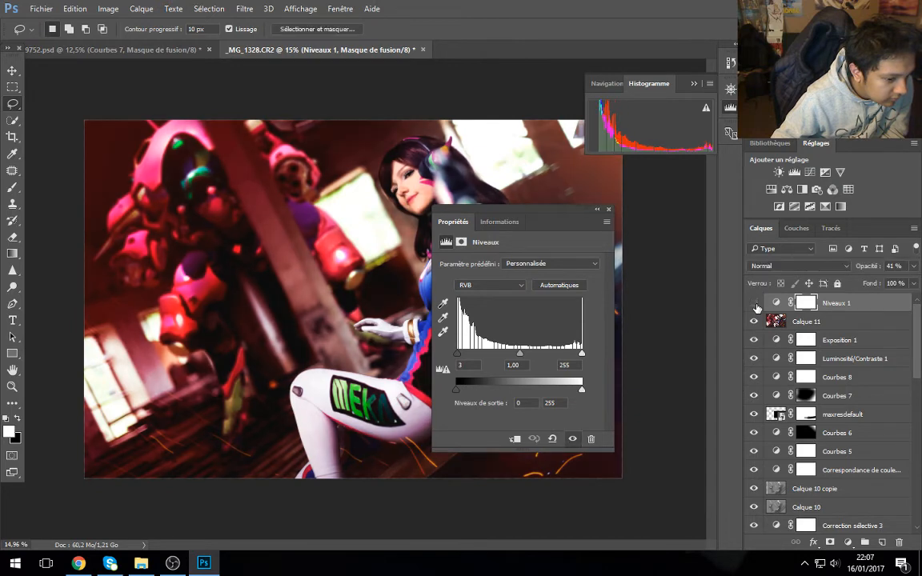
click(757, 307)
click(776, 303)
mouse_move(864, 270)
mouse_down()
mouse_move(888, 267)
mouse_move(847, 267)
mouse_move(870, 272)
mouse_move(862, 267)
mouse_up()
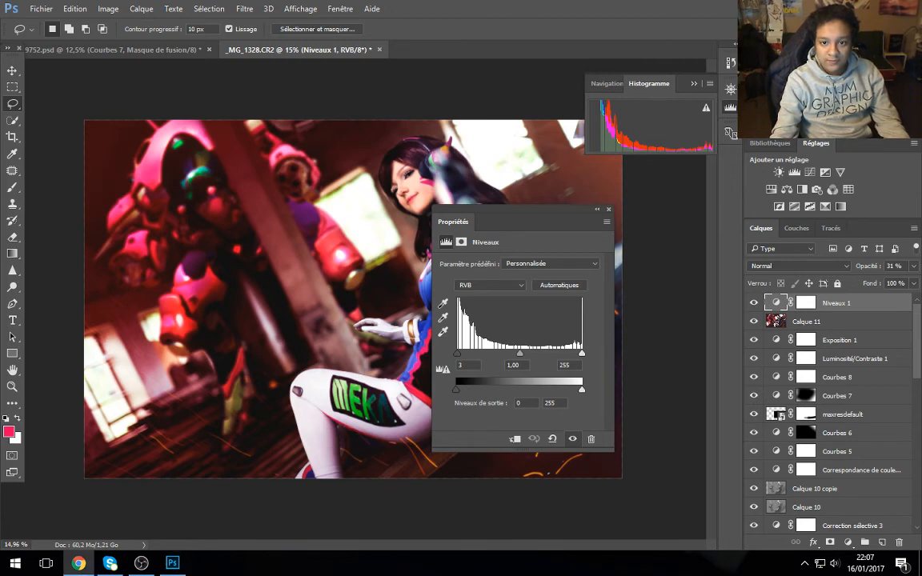
Step: Switch to Chrome and search Google for "sparks effect"
drag(921, 148, 570, 1)
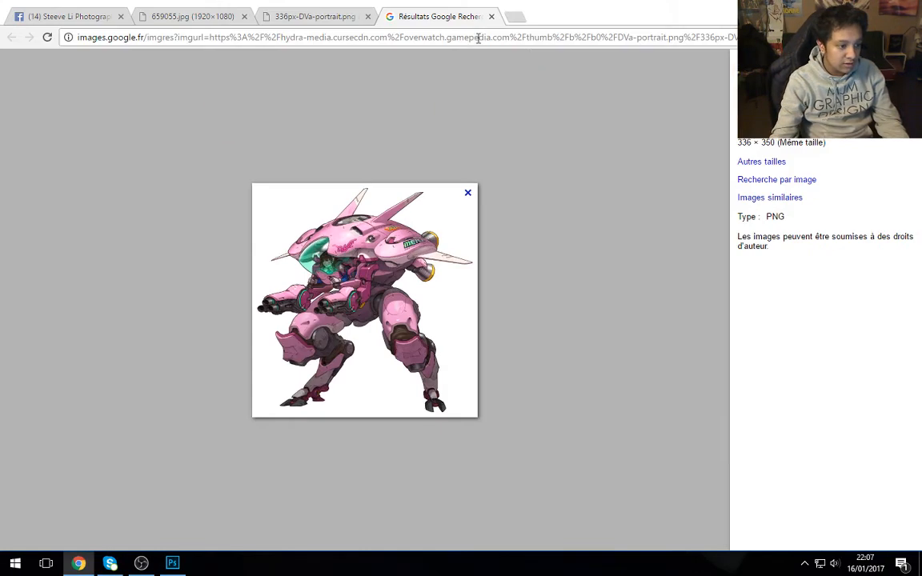
click(483, 37)
text(spire)
key(BackSpace)
key(BackSpace)
key(BackSpace)
key(BackSpace)
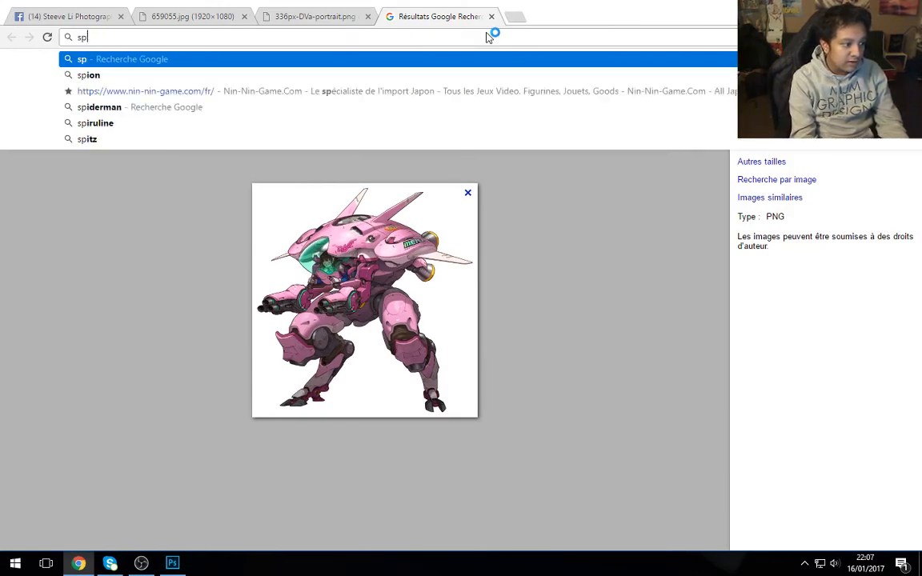
text(ire effet)
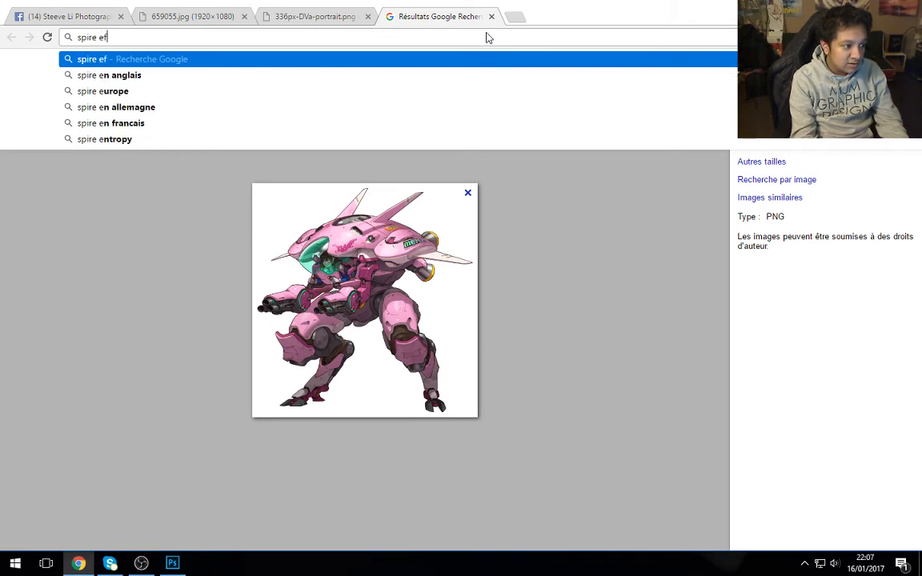
key(BackSpace)
text(ct)
key(Left)
key(Left)
key(Left)
key(Left)
key(Left)
key(Left)
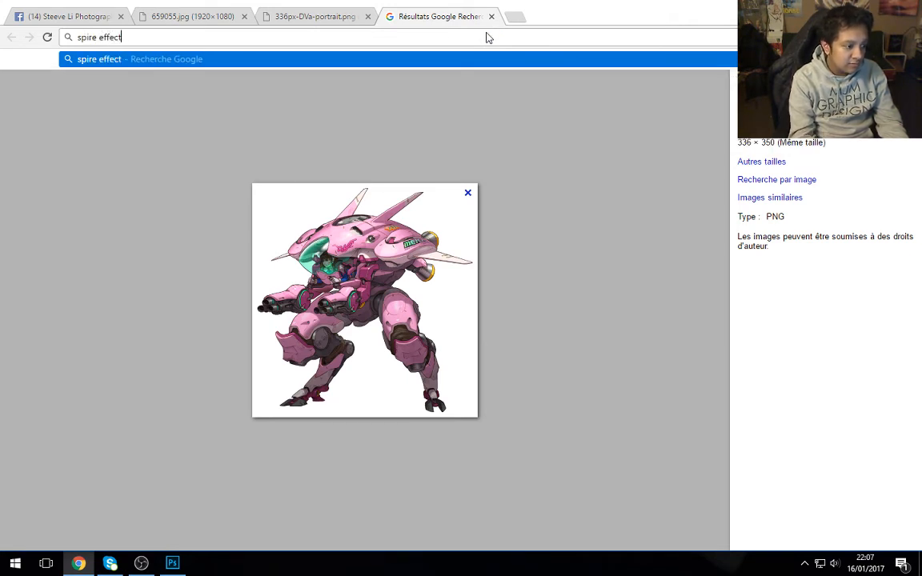
key(BackSpace)
key(BackSpace)
key(BackSpace)
key(BackSpace)
text(arks)
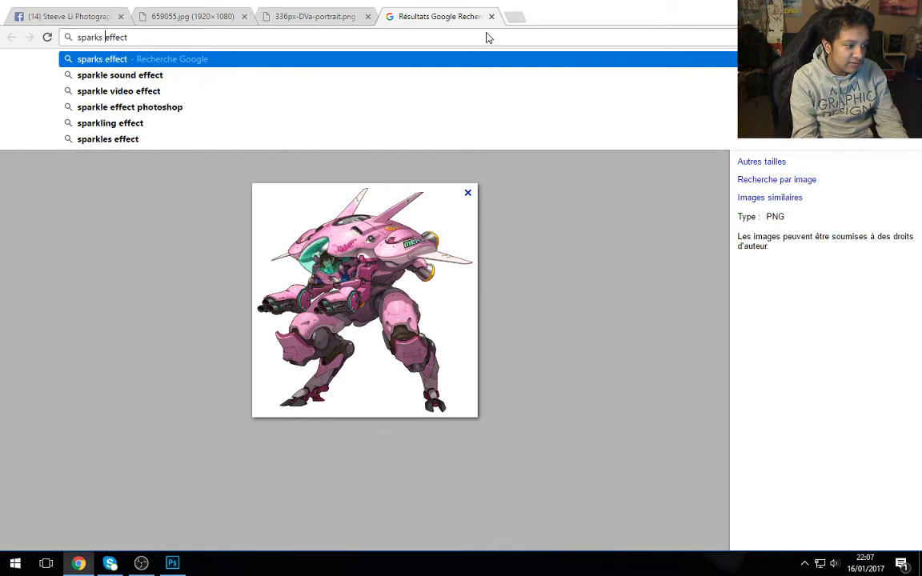
key(Return)
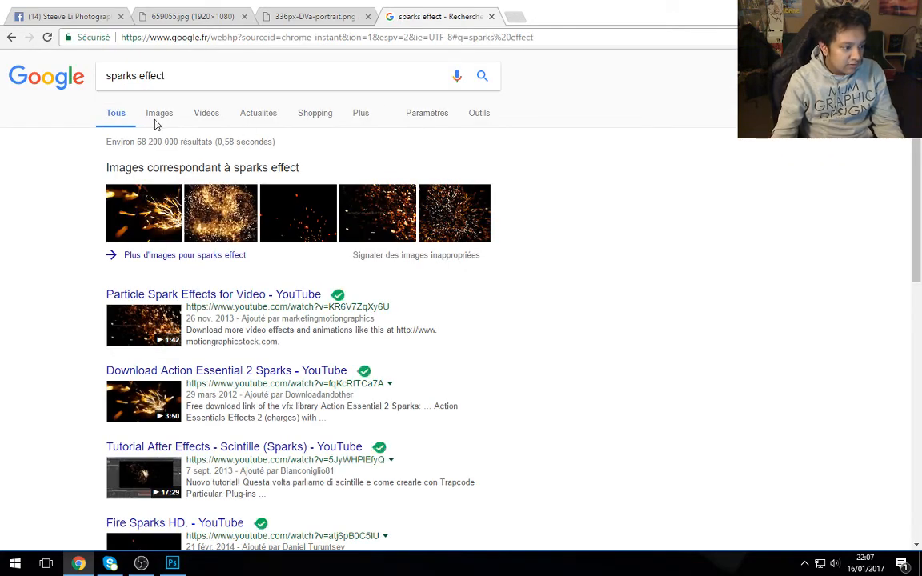
Step: Show the image results for "sparks effect" and limit them to pictures larger than 5120 × 3840 (20 Mpx)
click(159, 117)
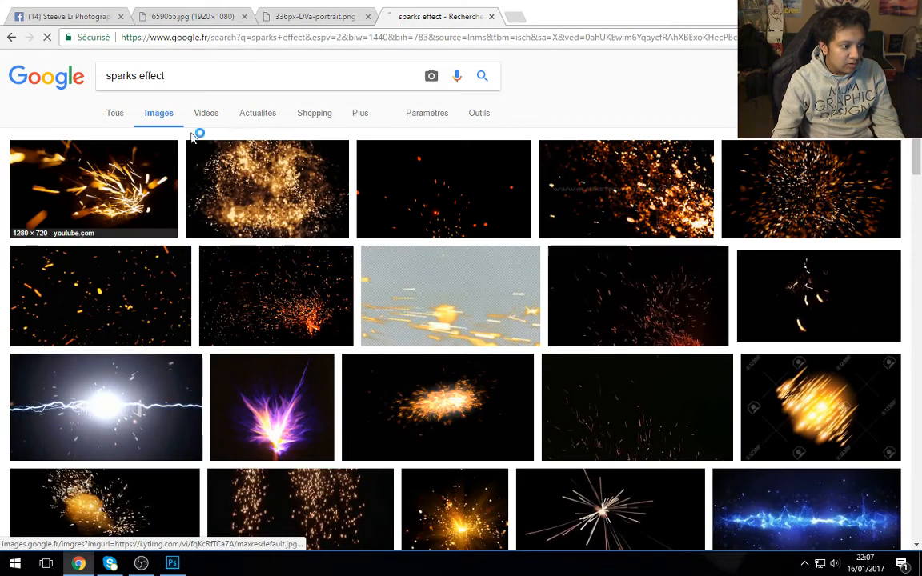
click(477, 120)
click(120, 137)
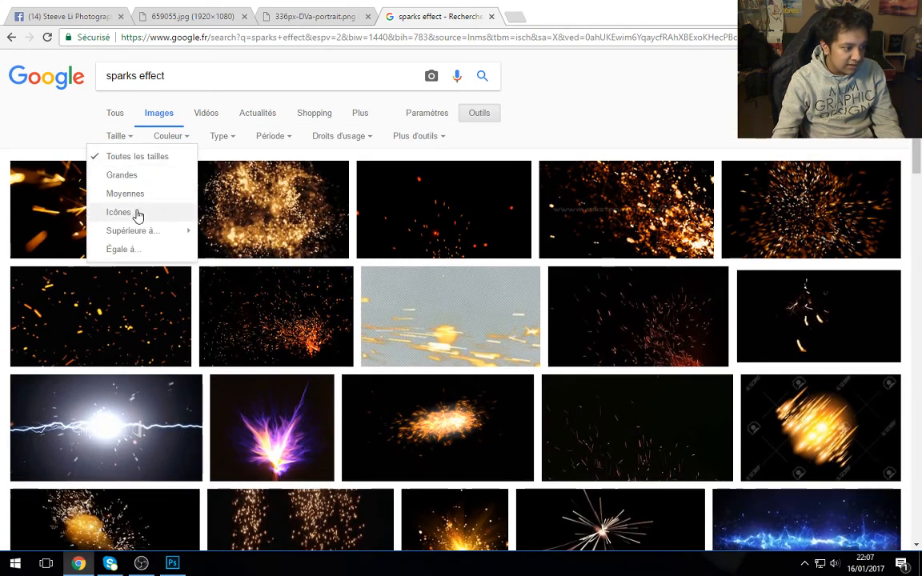
mouse_move(138, 232)
scroll(292, 252, down, 4)
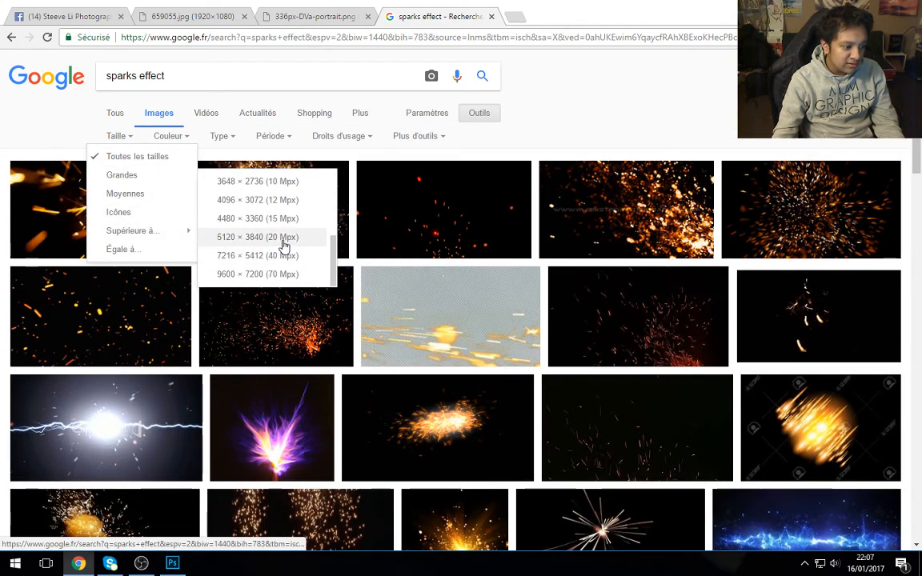
click(282, 239)
scroll(208, 200, down, 1)
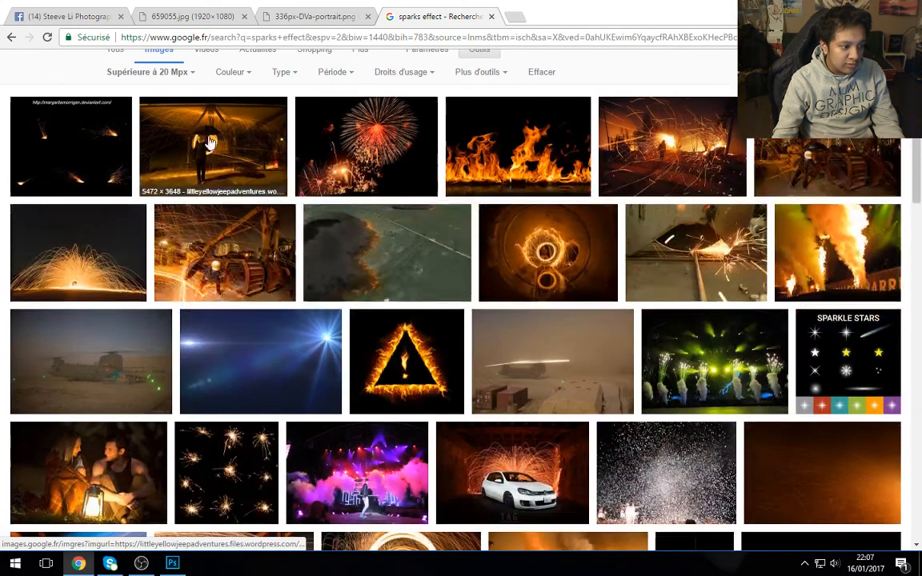
Step: Change the minimum image size to 1024 × 768 and look through the spark pictures
scroll(172, 132, up, 1)
click(172, 133)
mouse_move(191, 231)
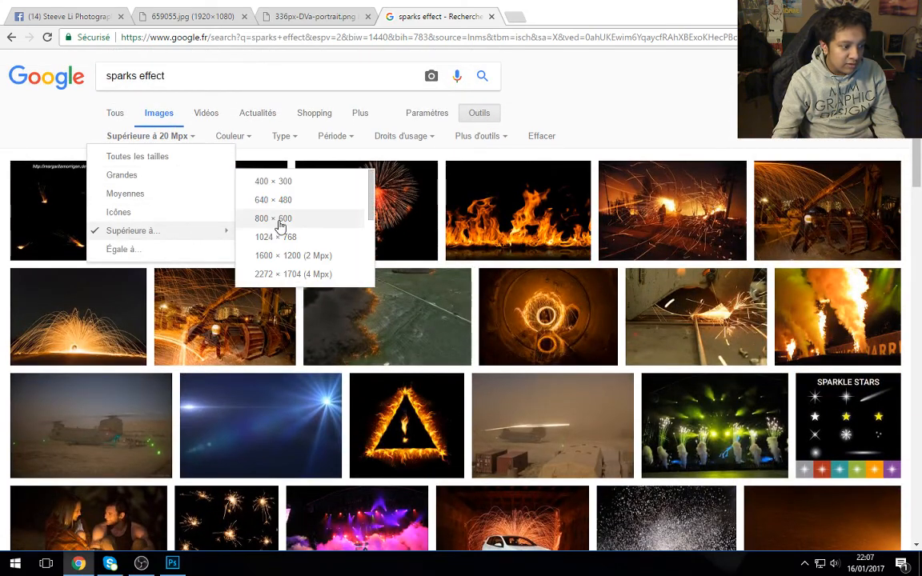
click(282, 239)
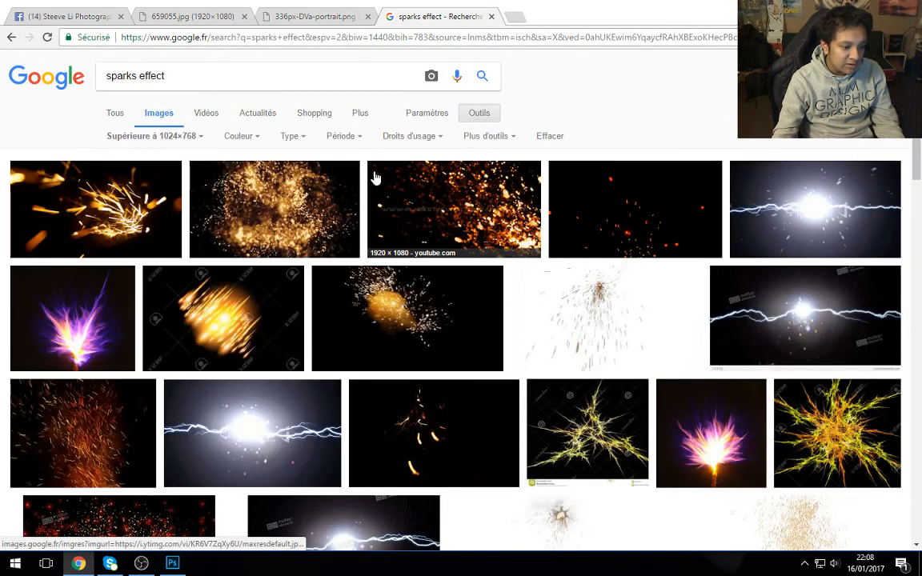
scroll(179, 440, down, 3)
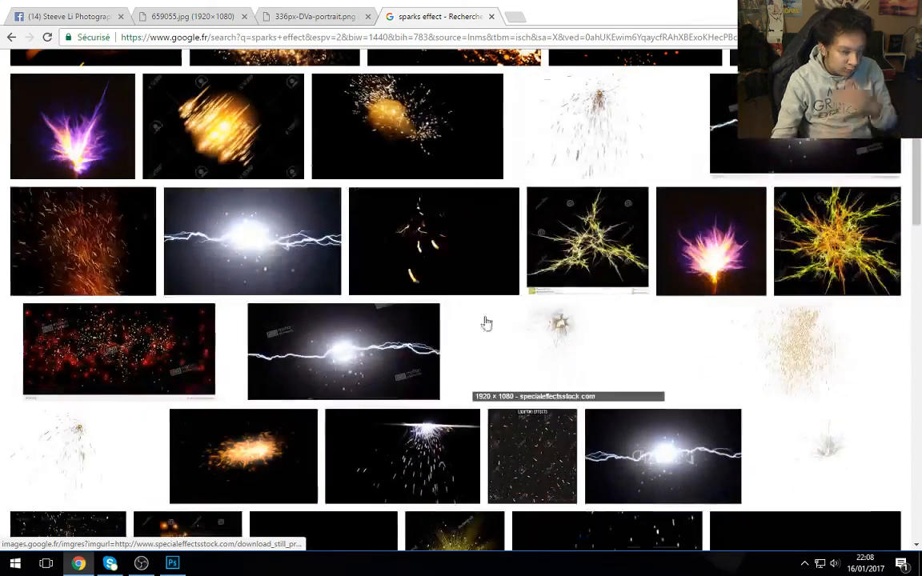
scroll(483, 323, up, 3)
Step: Close the sparks search page and return to Photoshop
click(492, 16)
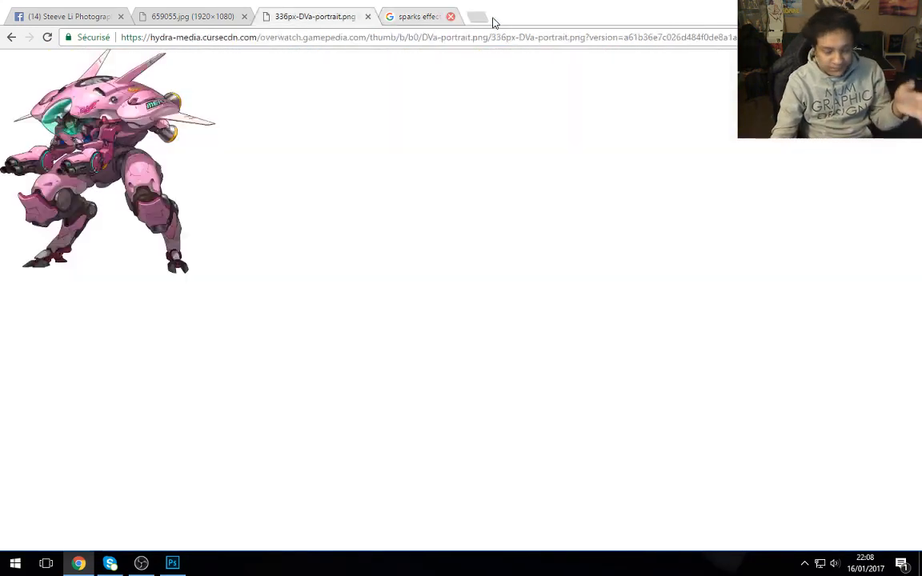
click(76, 18)
key(alt+Tab)
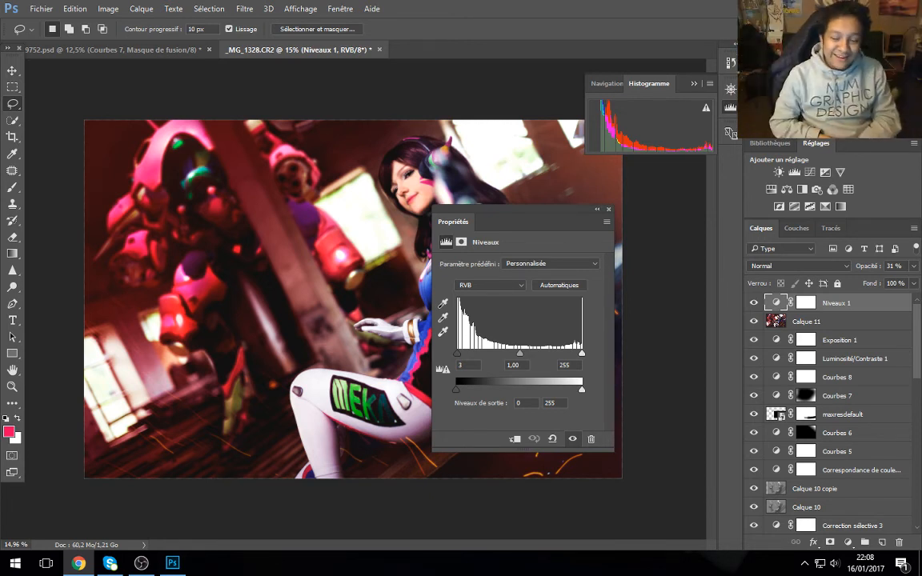
Step: Clear the Levels properties window off the image so the whole composite and the layer list can be seen
drag(547, 228, 774, 312)
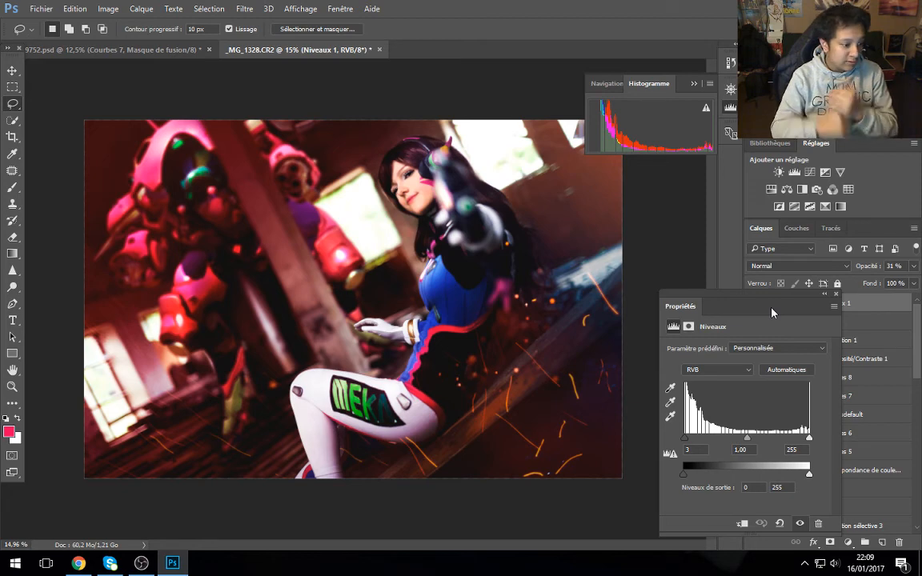
right_click(895, 308)
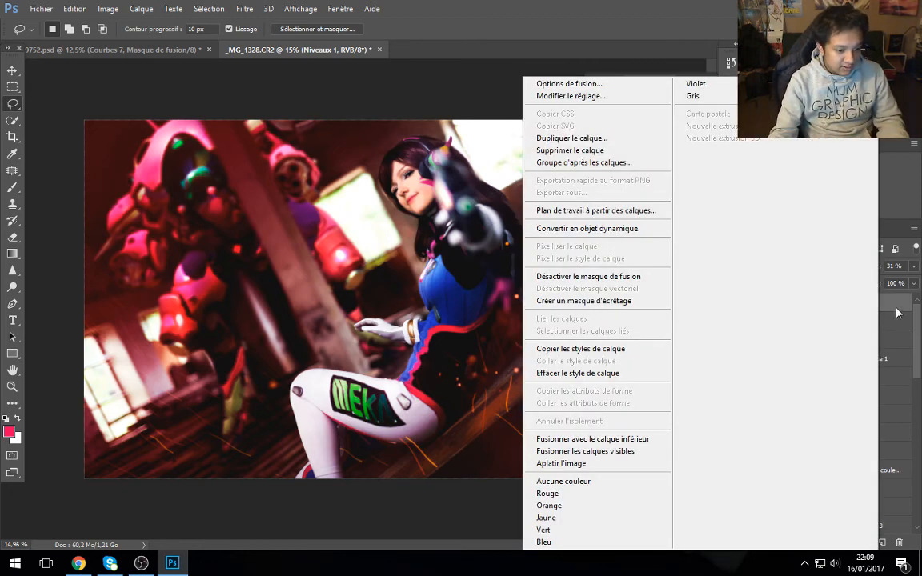
click(897, 304)
drag(782, 295, 921, 305)
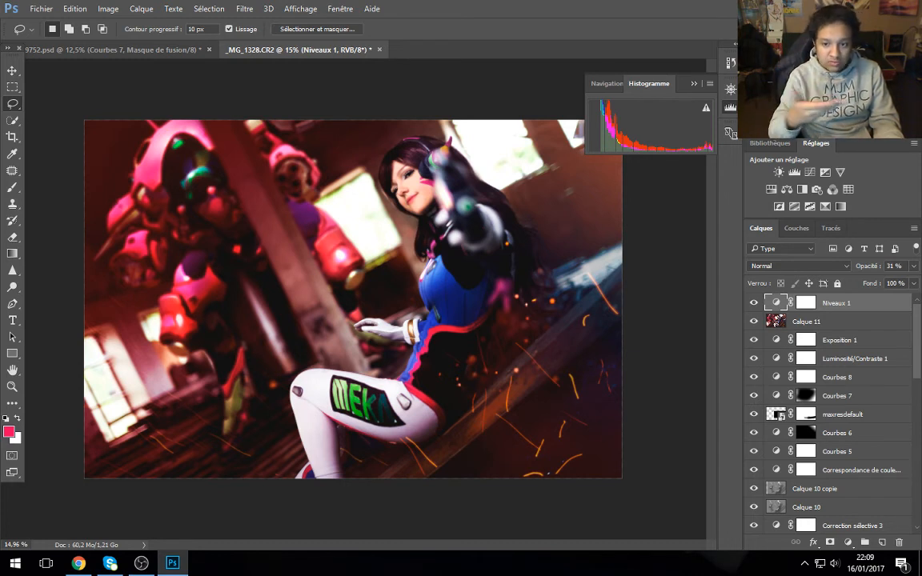
Step: Stamp all visible layers into a new layer above Niveaux 1 and apply a small-radius Passe-haut filter to it
click(863, 309)
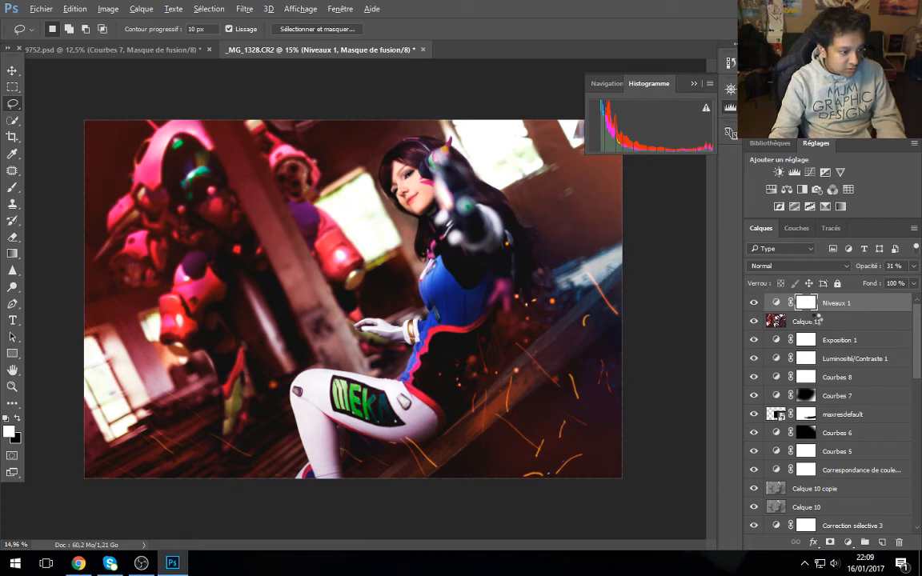
key(ctrl+shift+alt+e)
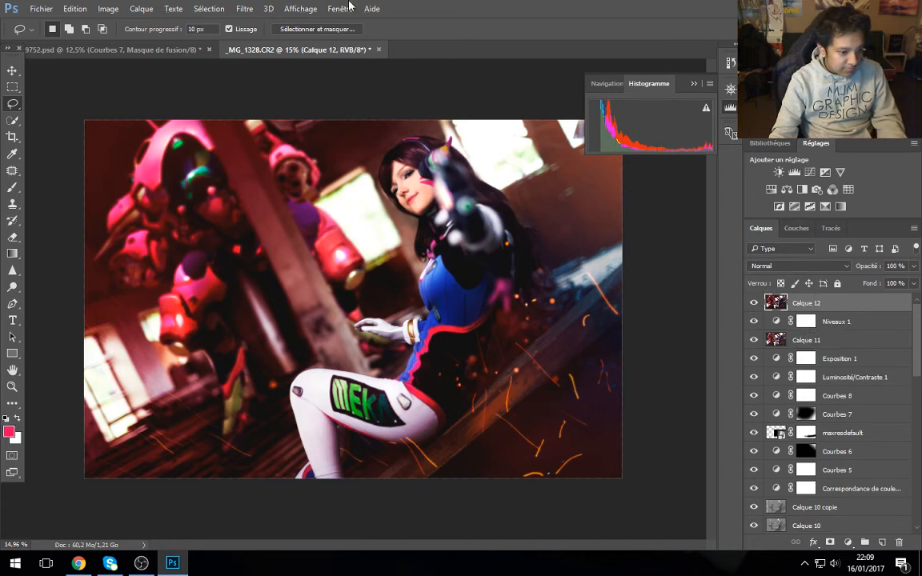
click(244, 9)
mouse_move(331, 259)
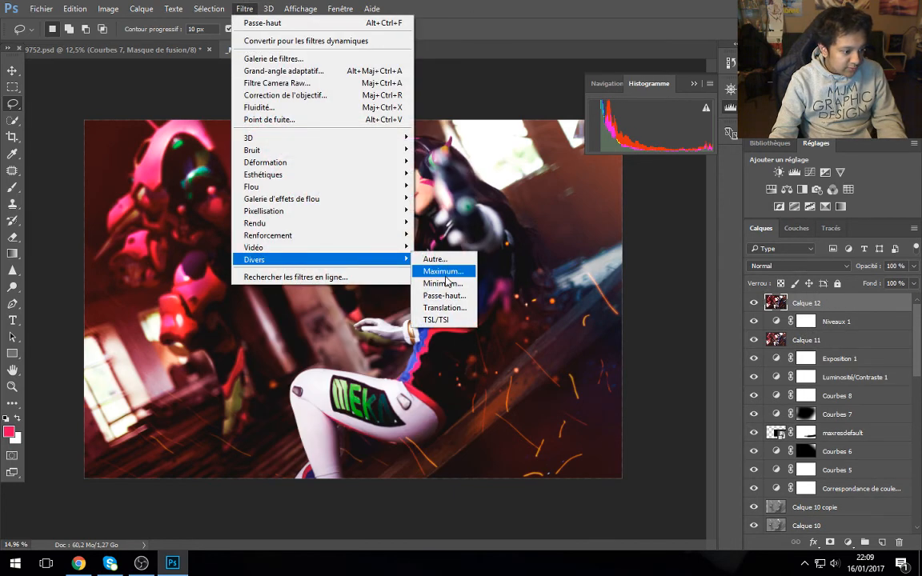
click(444, 295)
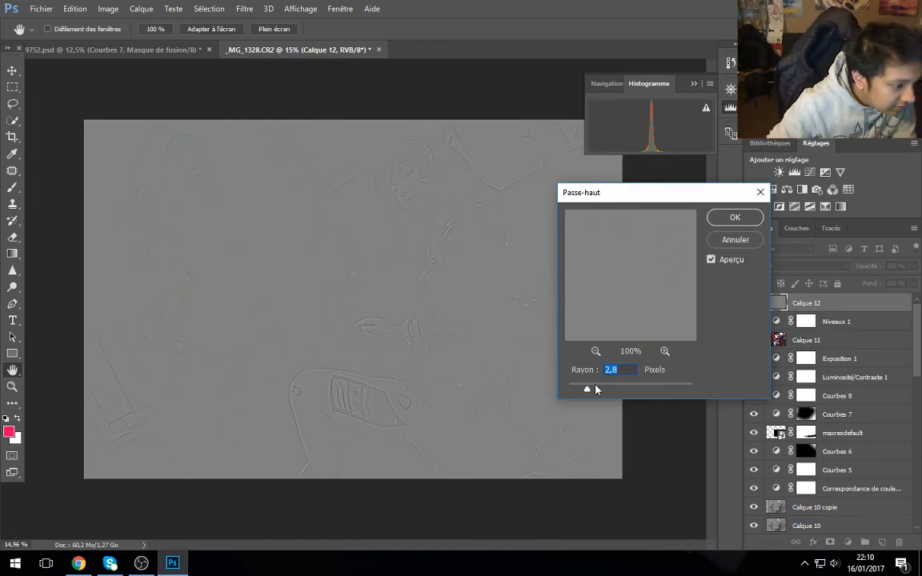
drag(589, 388, 585, 389)
key(Return)
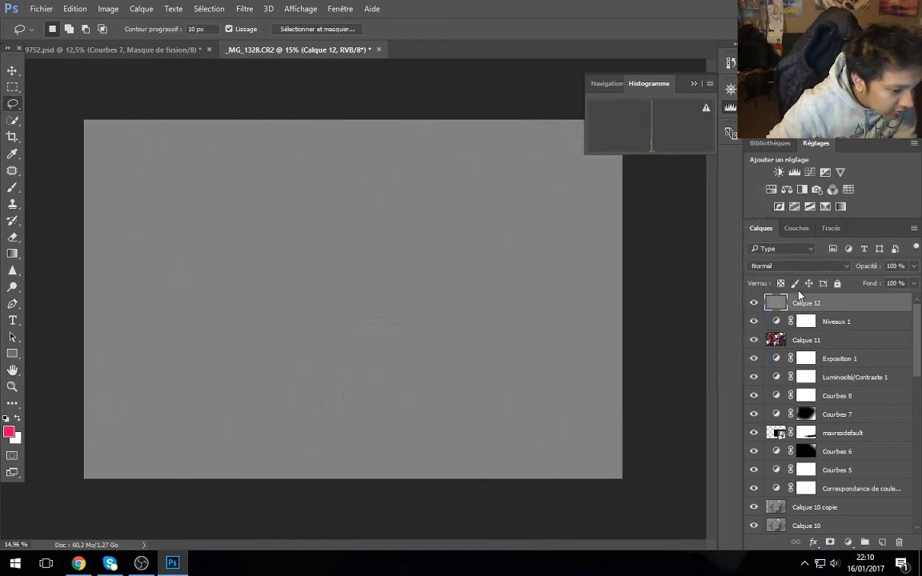
Step: Try the Lumière tamisée blend mode on Calque 12, settle on Lumière crue, and reduce the layer's opacity to 0%
click(781, 266)
click(775, 400)
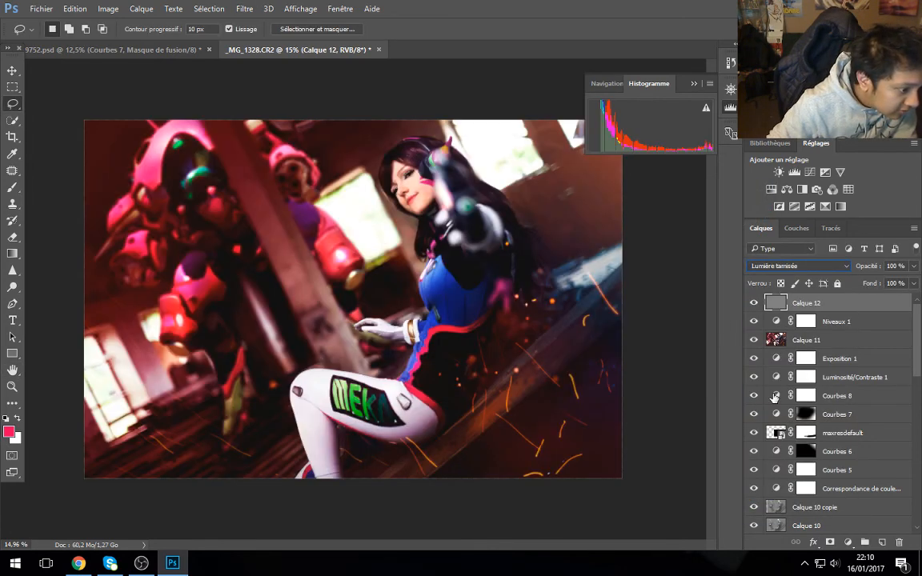
key(Down)
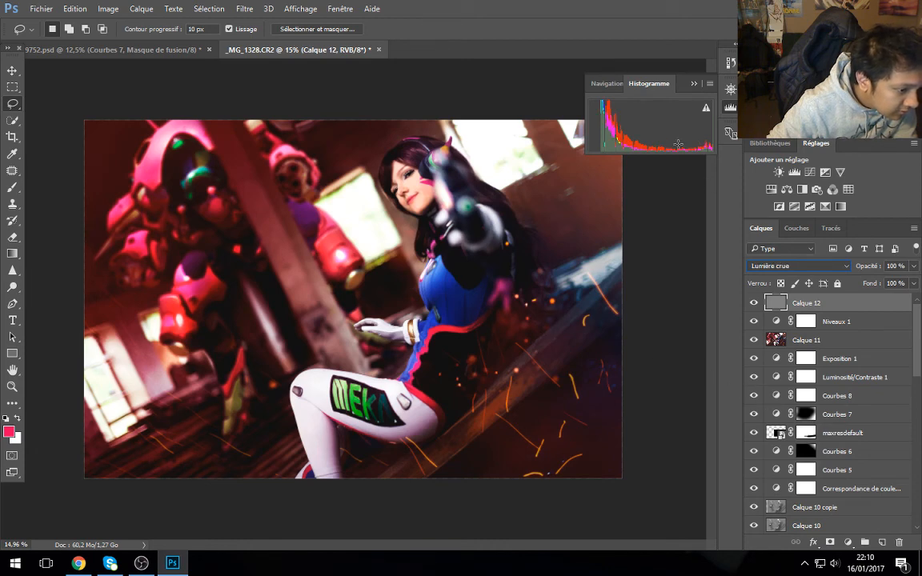
click(607, 83)
mouse_move(659, 163)
mouse_down()
mouse_move(669, 164)
mouse_move(658, 164)
mouse_up()
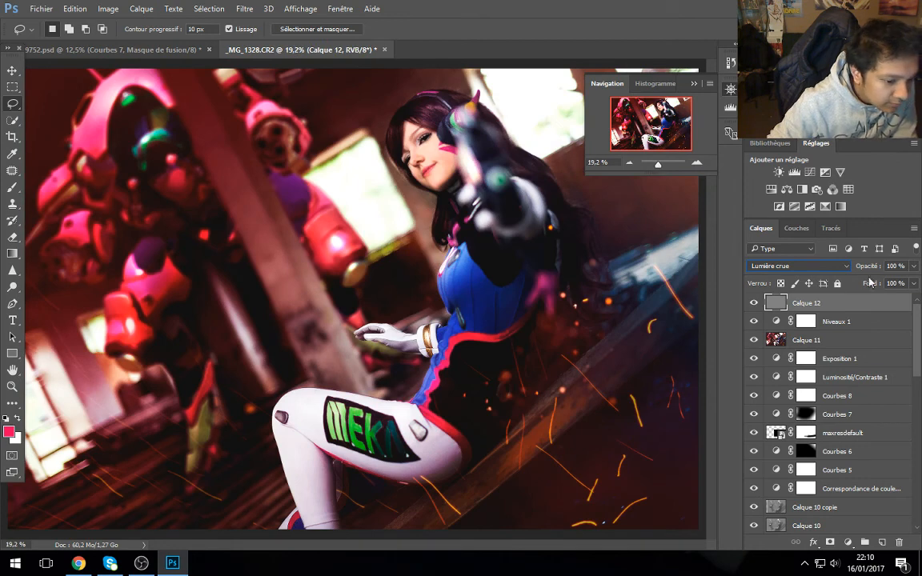
drag(872, 269, 851, 270)
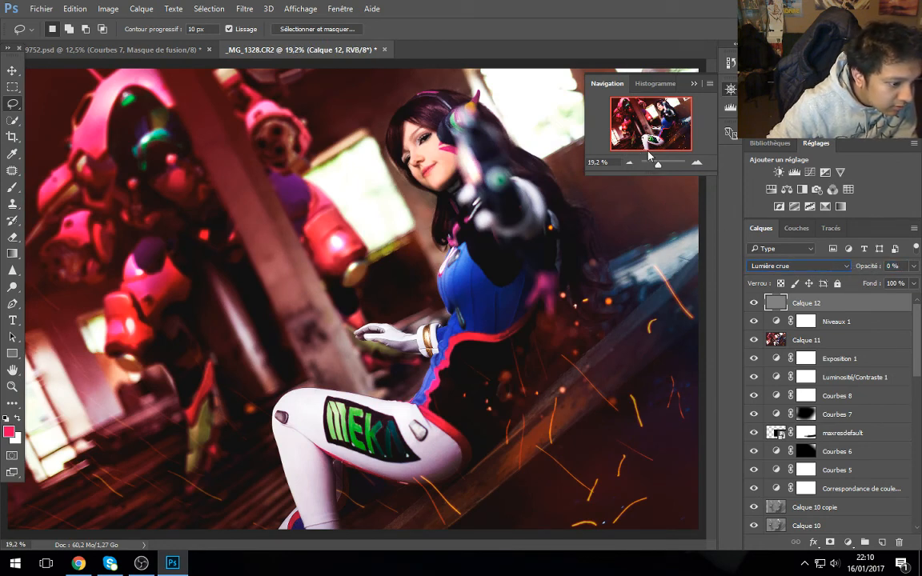
click(654, 83)
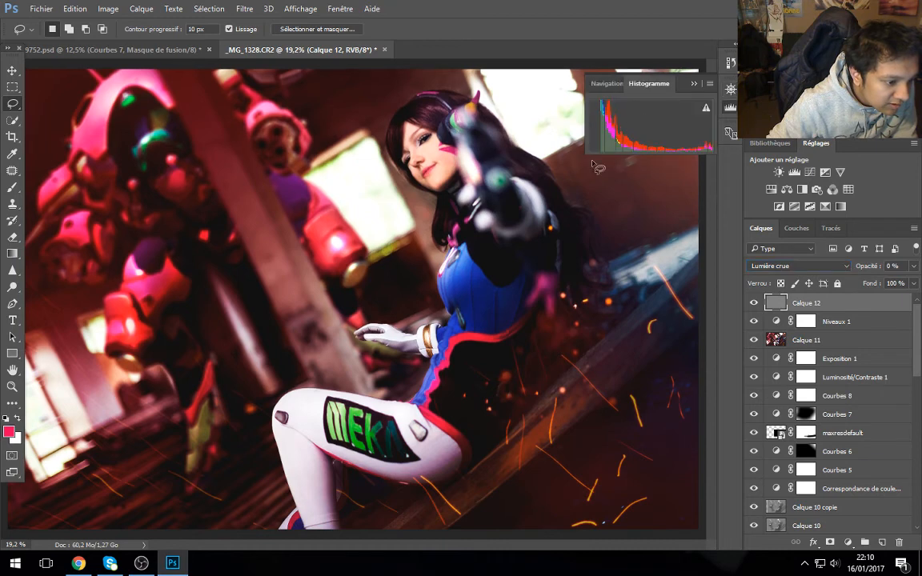
click(810, 173)
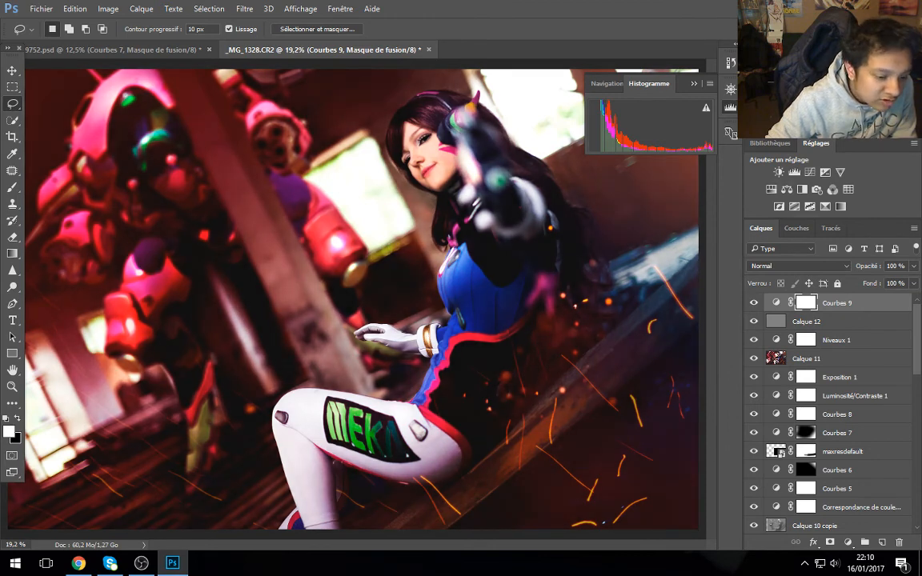
key(Delete)
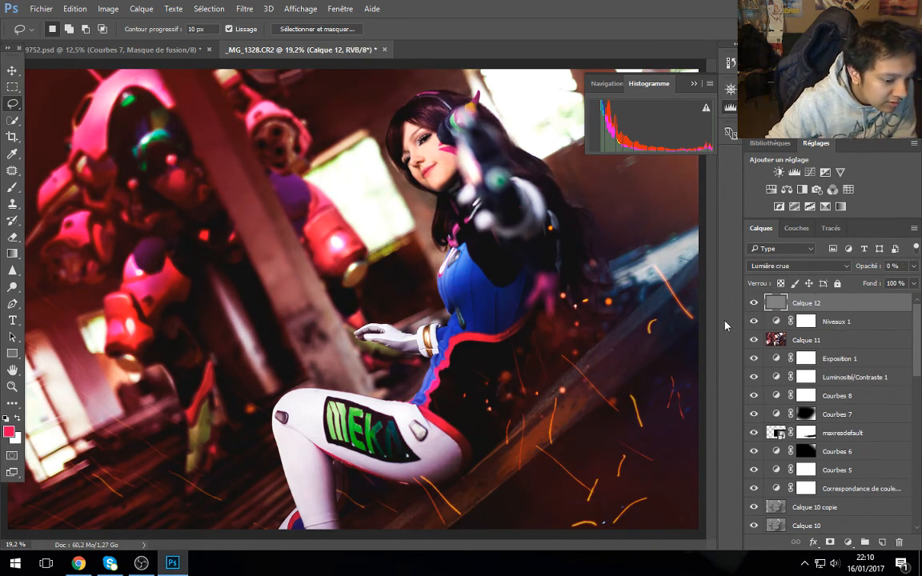
Step: Set Calque 12's opacity to 16% and prepare the Eraser with a soft 132 px brush
key(1)
key(6)
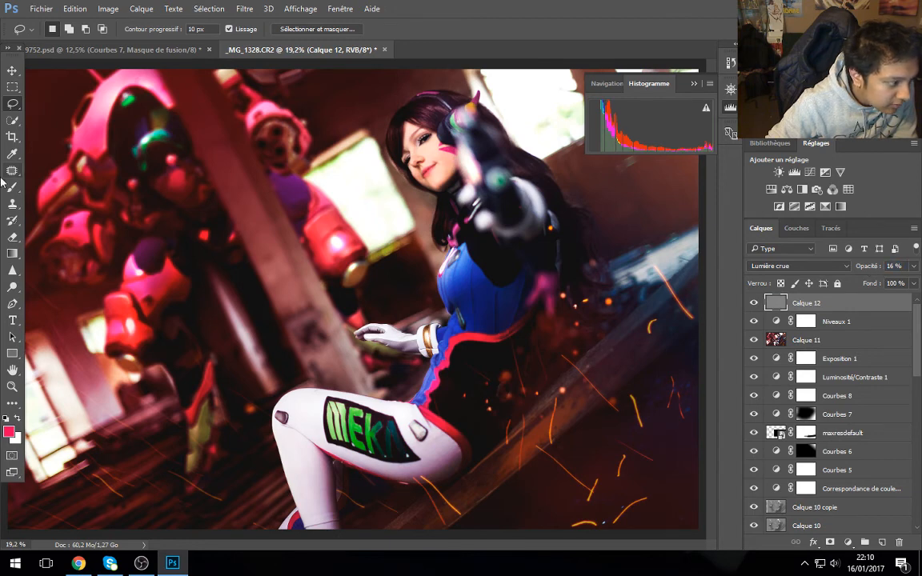
click(12, 237)
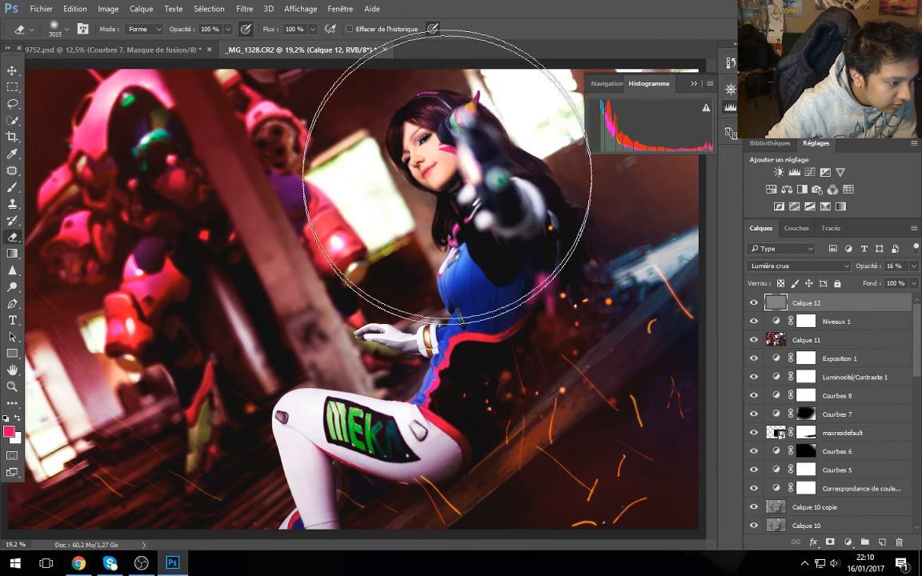
click(57, 32)
key(Return)
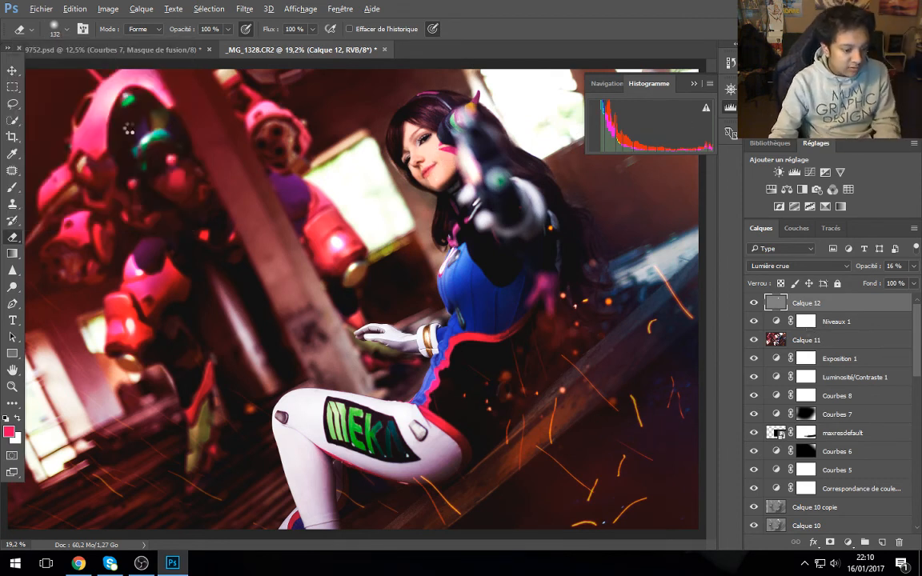
Step: Stamp all visible layers into a new layer above Calque 12 and enable a Bascule-Décentrement blur on it in the blur gallery
key(ctrl+shift+alt+e)
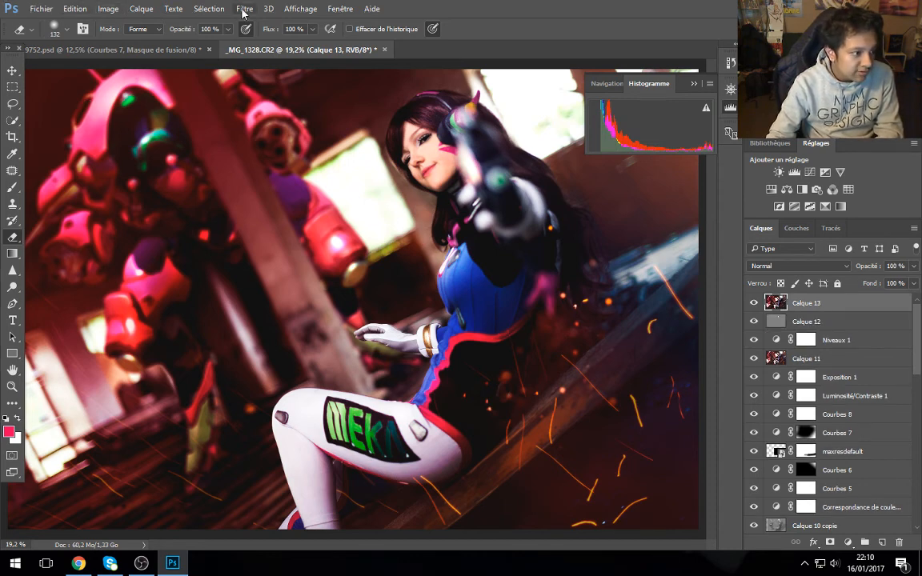
click(244, 8)
mouse_move(300, 190)
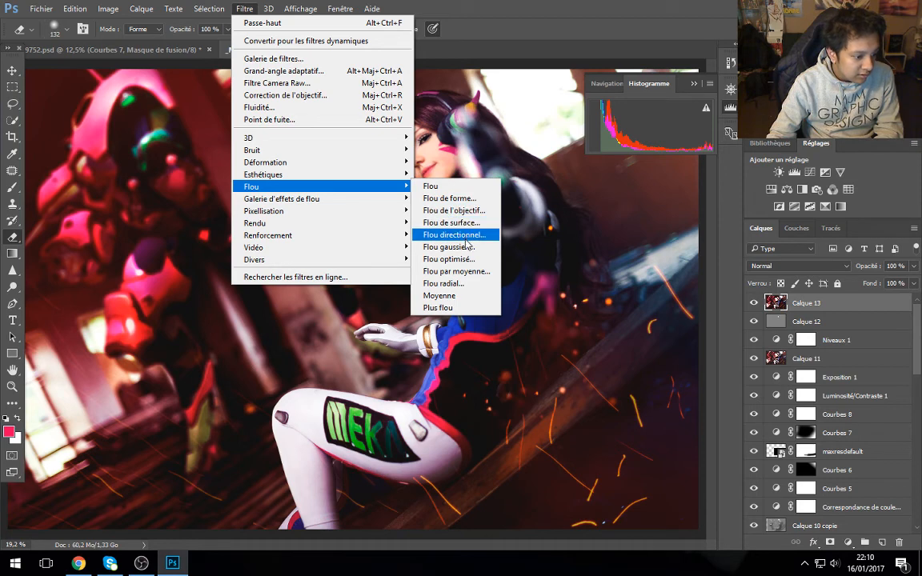
mouse_move(405, 198)
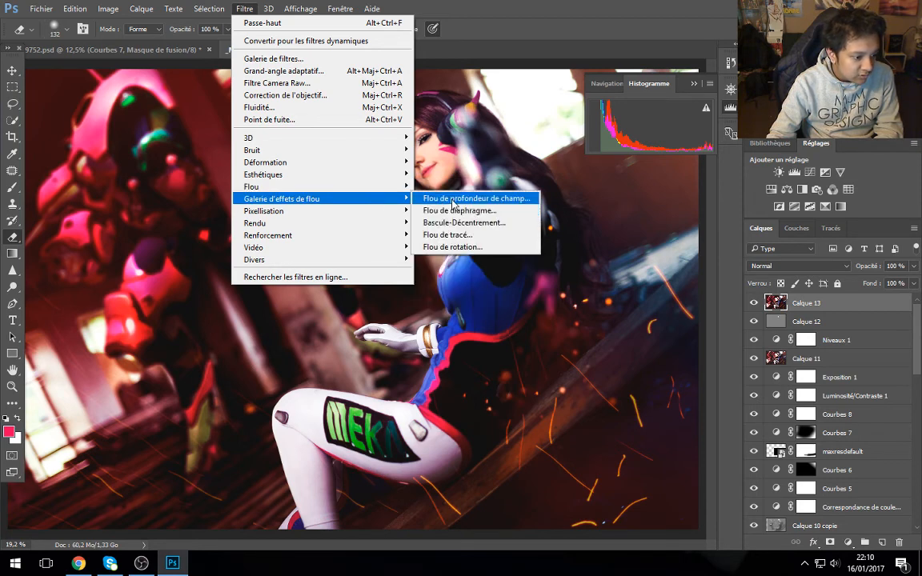
click(453, 204)
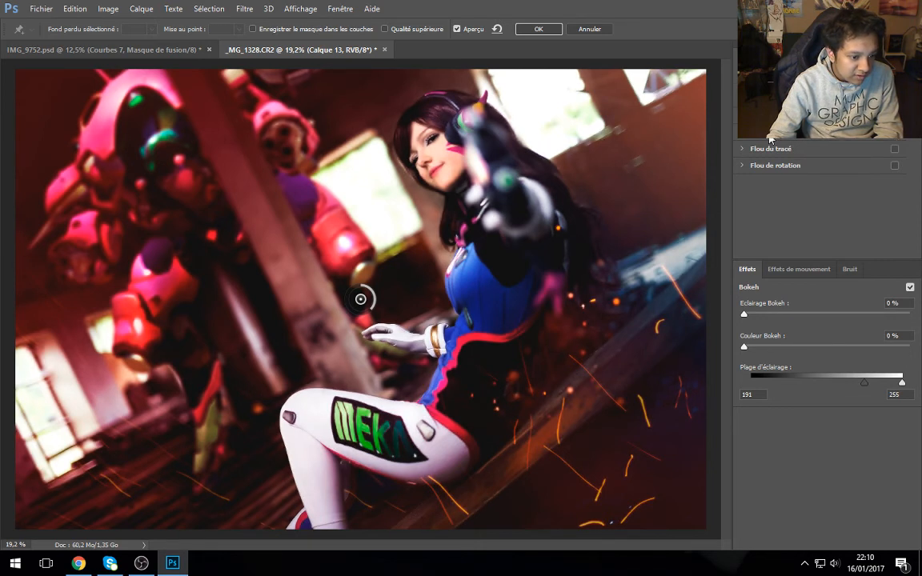
click(894, 133)
Step: Widen the horizontal tilt-shift focus band to span from the woman's head to her thigh, with the lower fade limit just beneath it
drag(412, 95, 367, 85)
drag(421, 256, 453, 116)
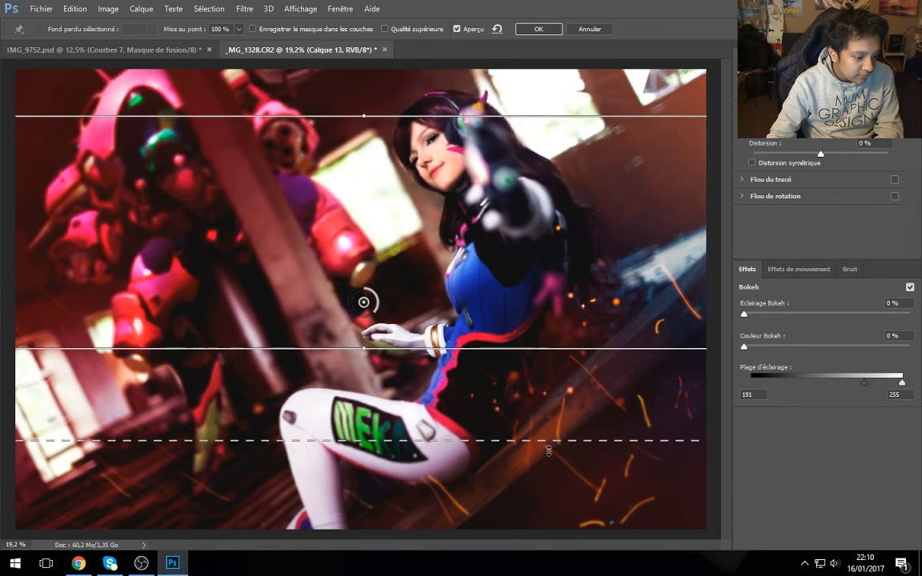
drag(524, 350, 524, 436)
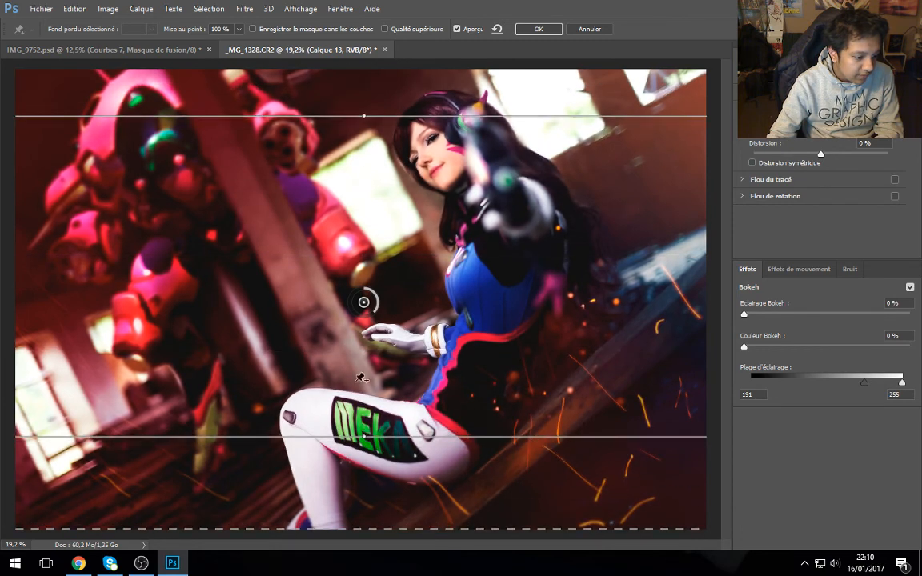
drag(397, 528, 394, 460)
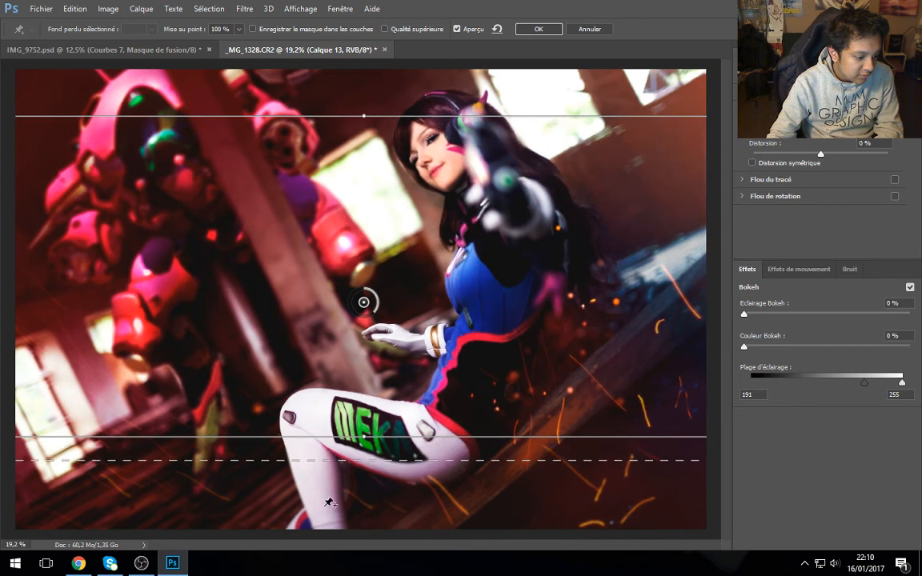
Step: Rotate the tilt-shift band diagonally along the wooden beam, readjust its focus and fade limits around the woman, and apply the blur
scroll(361, 257, down, 2)
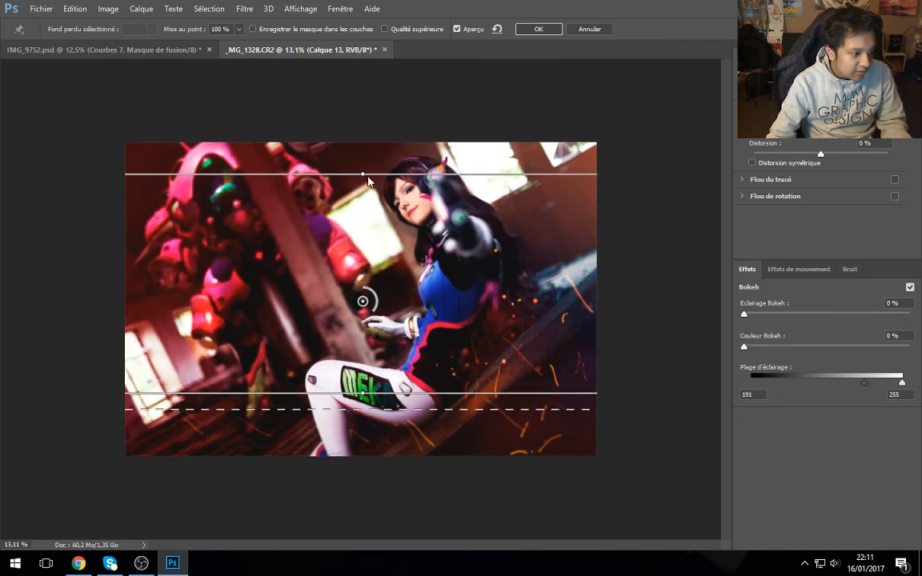
drag(359, 171, 301, 188)
drag(418, 395, 498, 461)
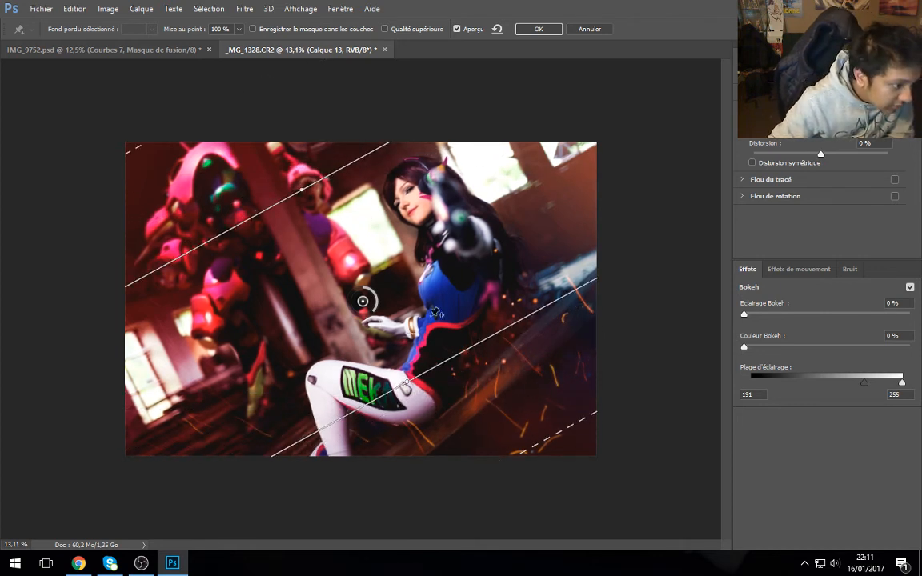
drag(332, 172, 353, 177)
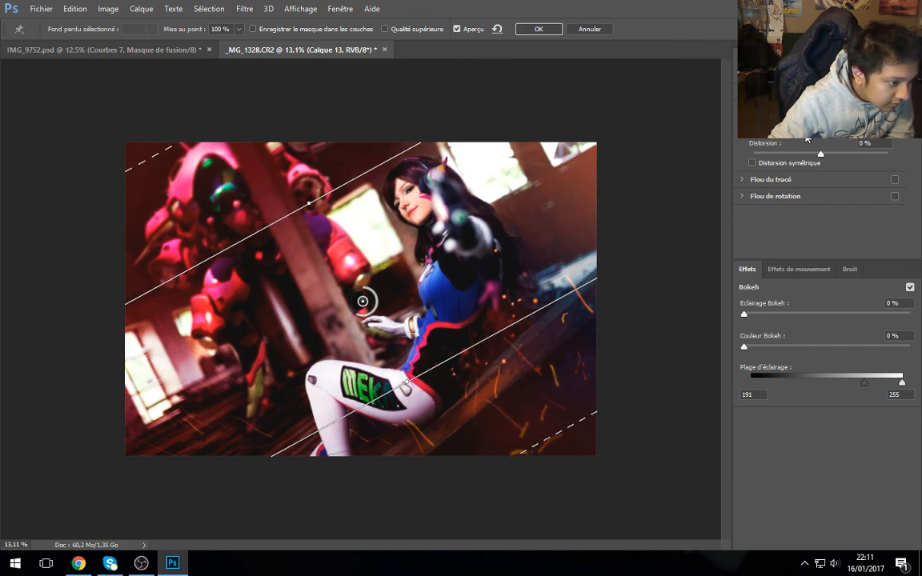
click(539, 28)
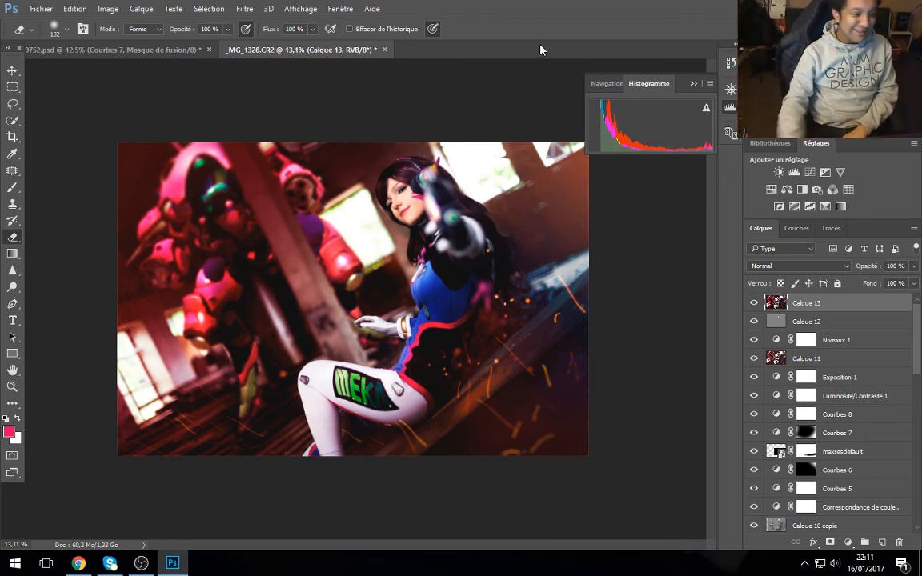
Step: Inspect the blurred composite at different zoom levels and look through its layer stack
click(607, 83)
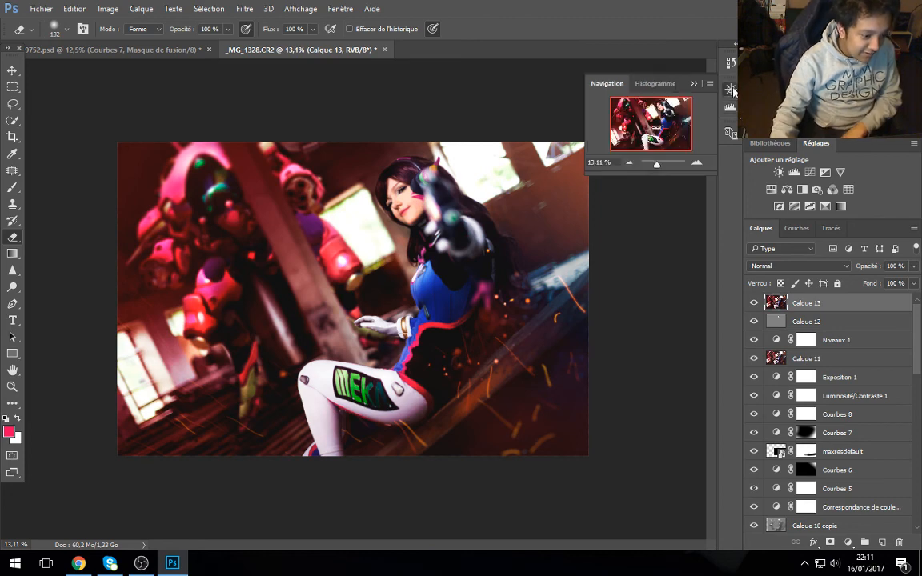
mouse_move(658, 163)
mouse_down()
mouse_move(665, 165)
mouse_move(659, 148)
mouse_move(665, 152)
mouse_move(649, 165)
mouse_move(658, 164)
mouse_up()
scroll(814, 466, down, 5)
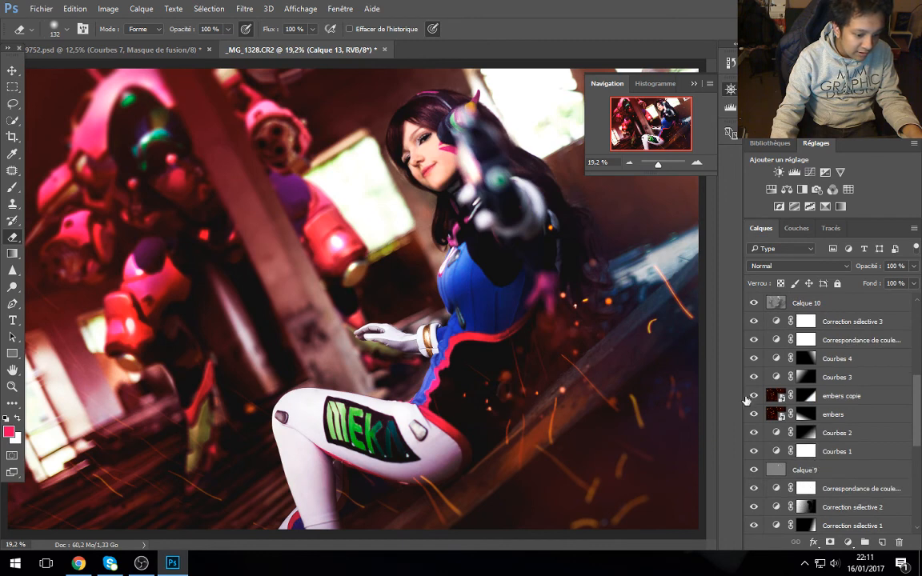
scroll(761, 400, down, 3)
scroll(800, 480, up, 5)
scroll(848, 509, up, 5)
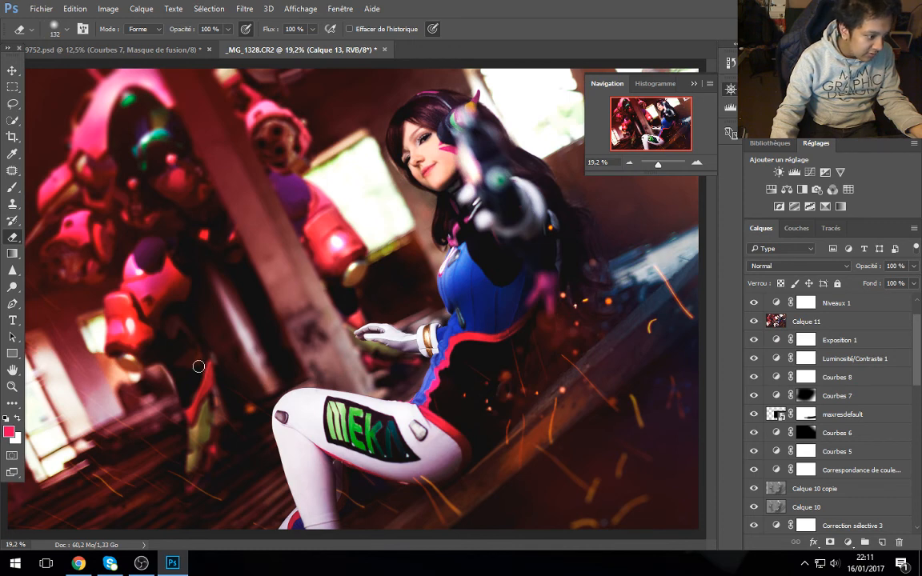
drag(660, 165, 656, 165)
Step: Check the document's pixel dimensions and resolution without changing them
click(108, 9)
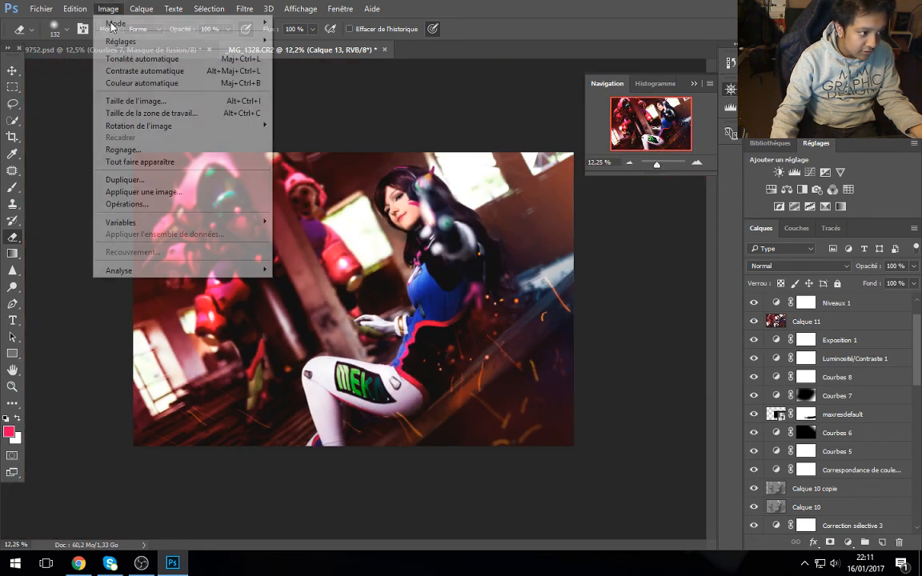
click(119, 97)
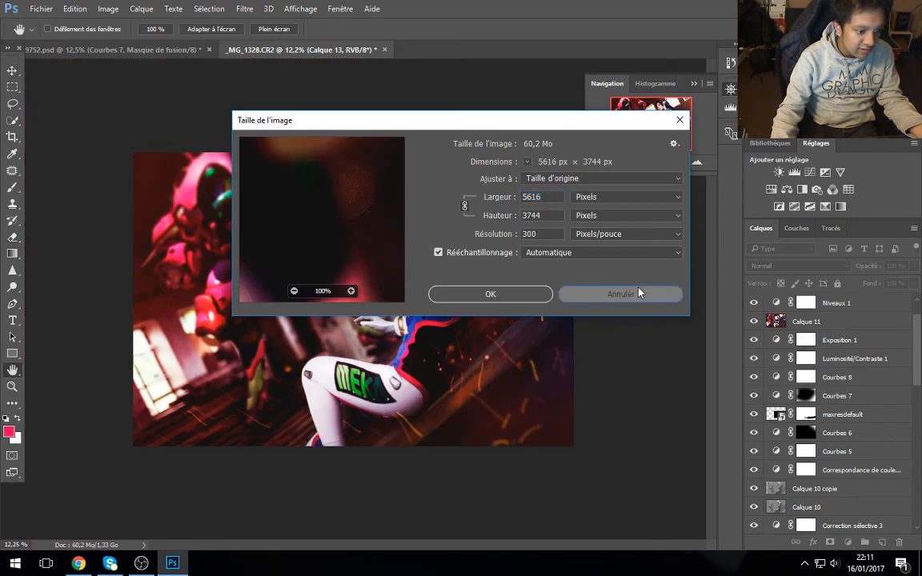
click(640, 295)
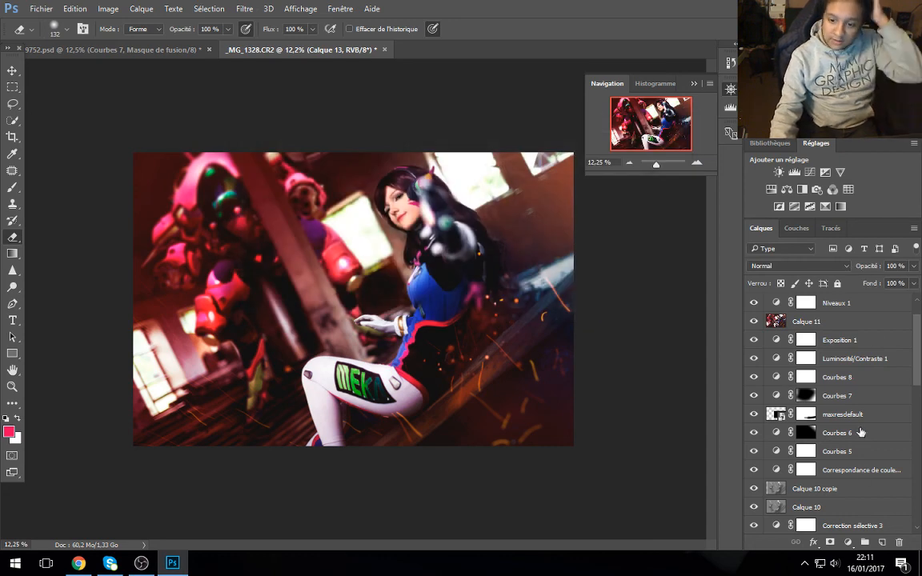
Step: Compare the composite with the original Arrière-plan photo by hiding and reshowing all layers above it, and glance at IMG_9752.psd before returning
scroll(783, 480, down, 10)
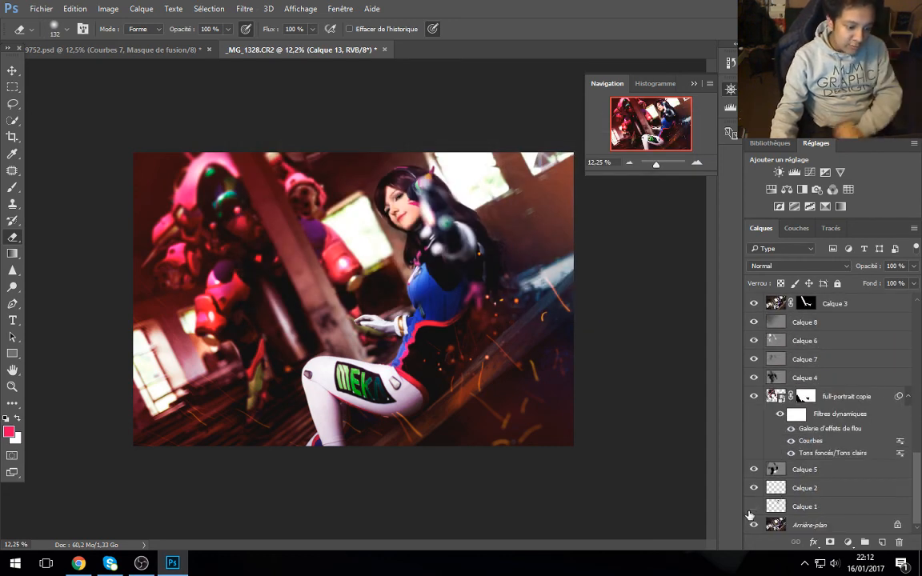
drag(752, 508, 762, 176)
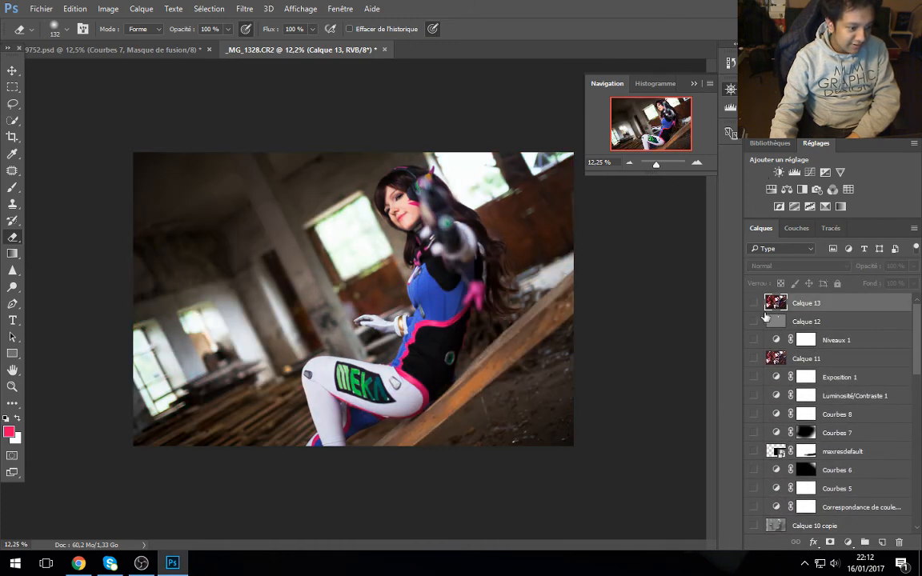
drag(755, 303, 760, 554)
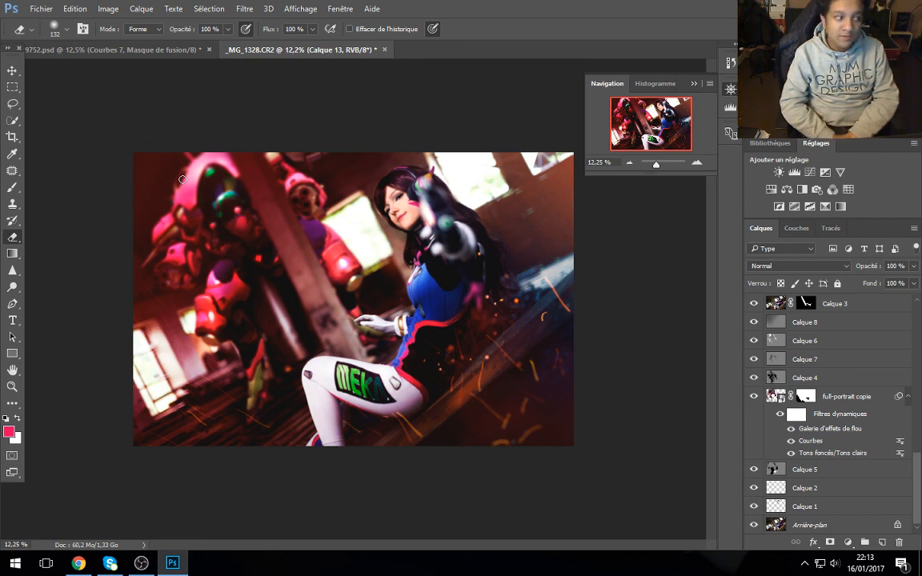
click(64, 50)
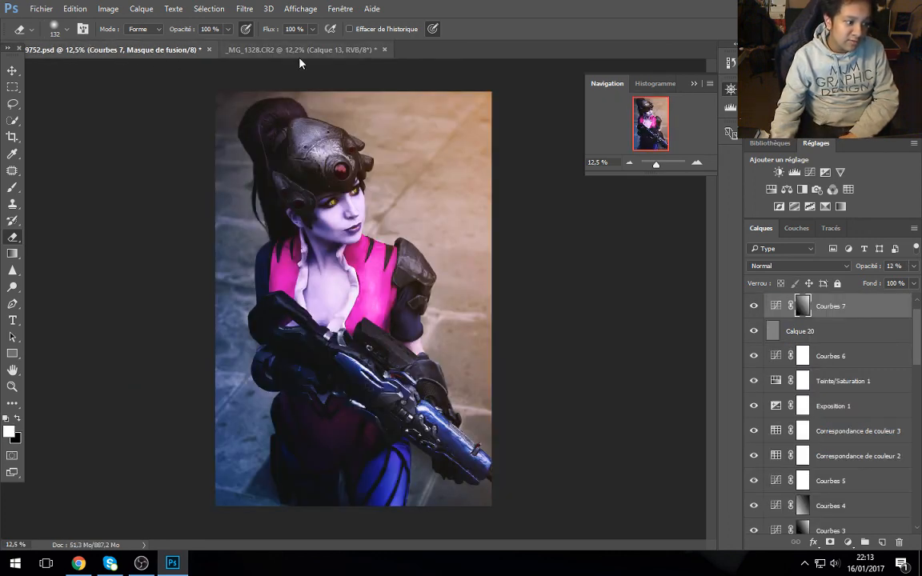
click(299, 51)
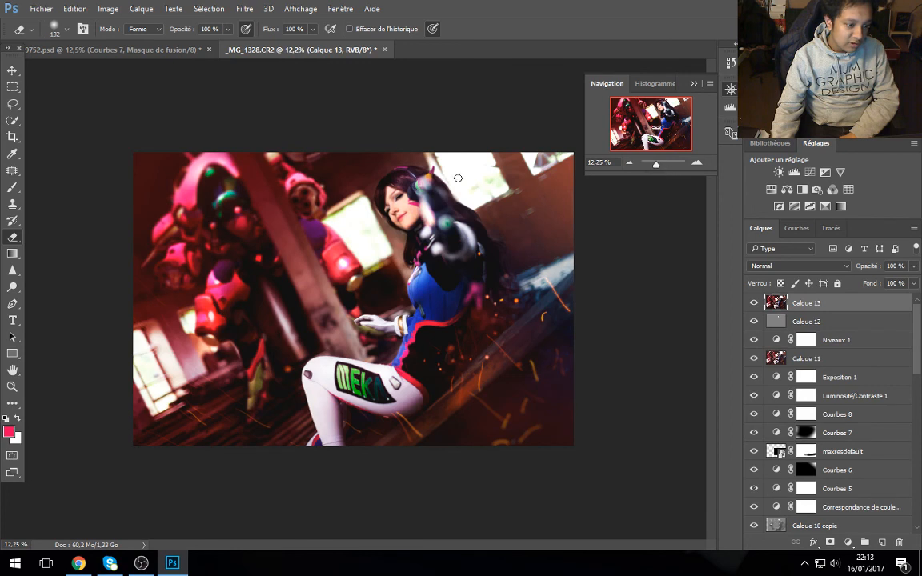